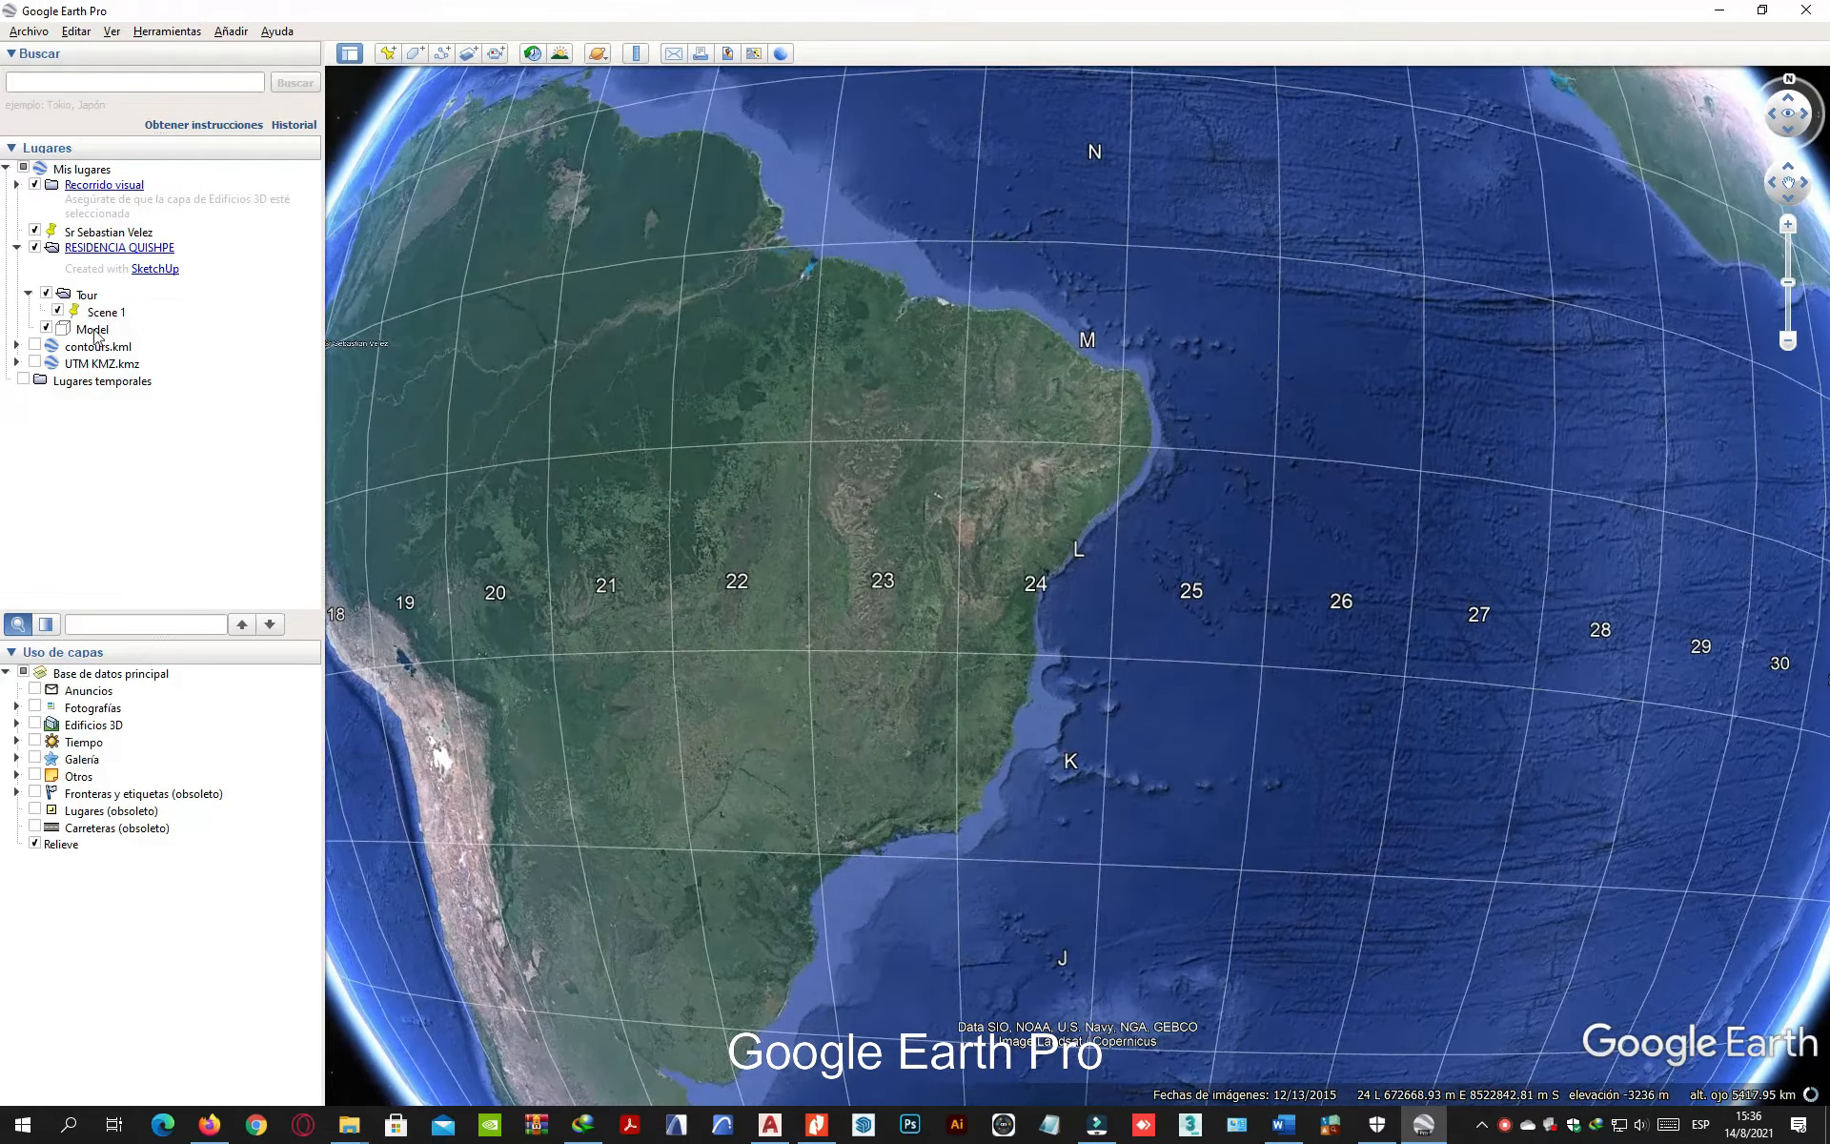
Step: Fly to the UTM KMZ.kmz location and reset both the tilt and the compass of the map view
{"action": "double_click", "coordinate": [118, 364]}
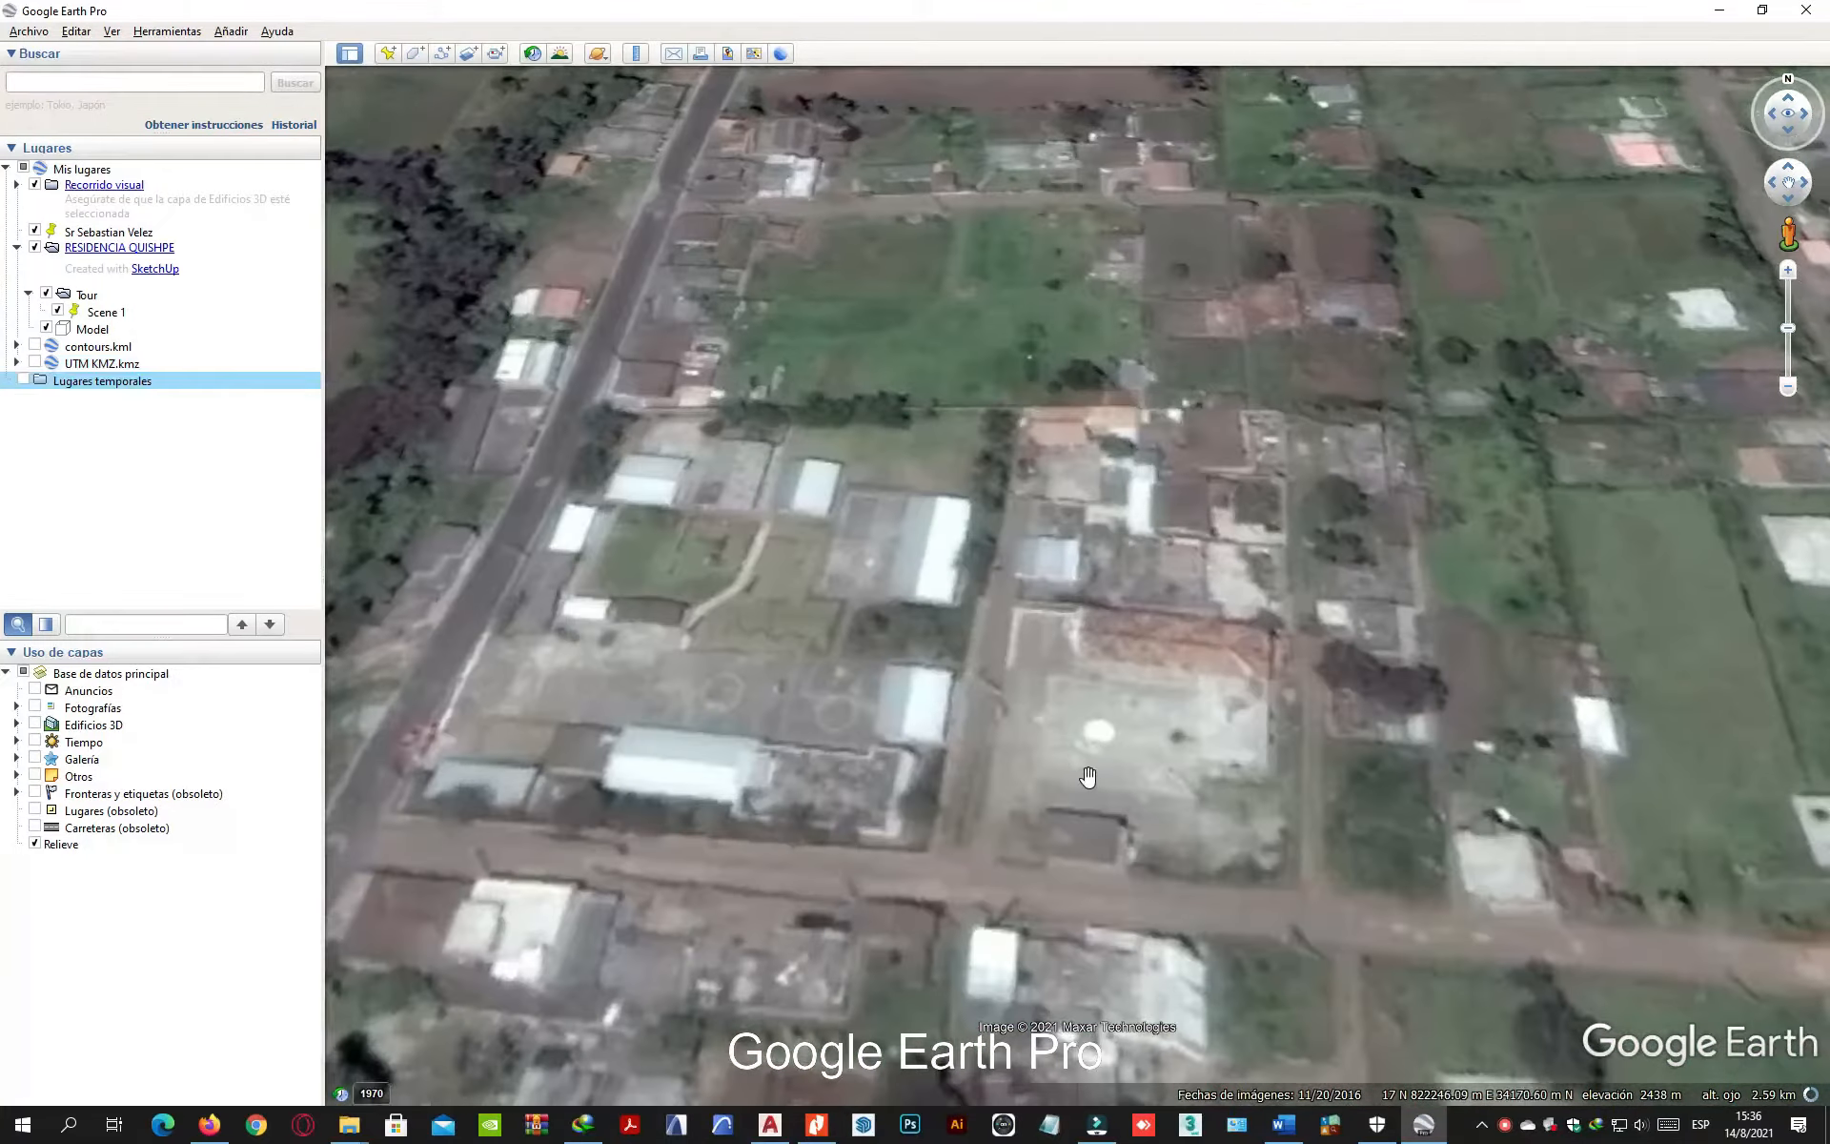
{"action": "middle_click_drag", "start_coordinate": [1088, 776], "coordinate": [1139, 805]}
{"action": "left_click", "coordinate": [178, 32]}
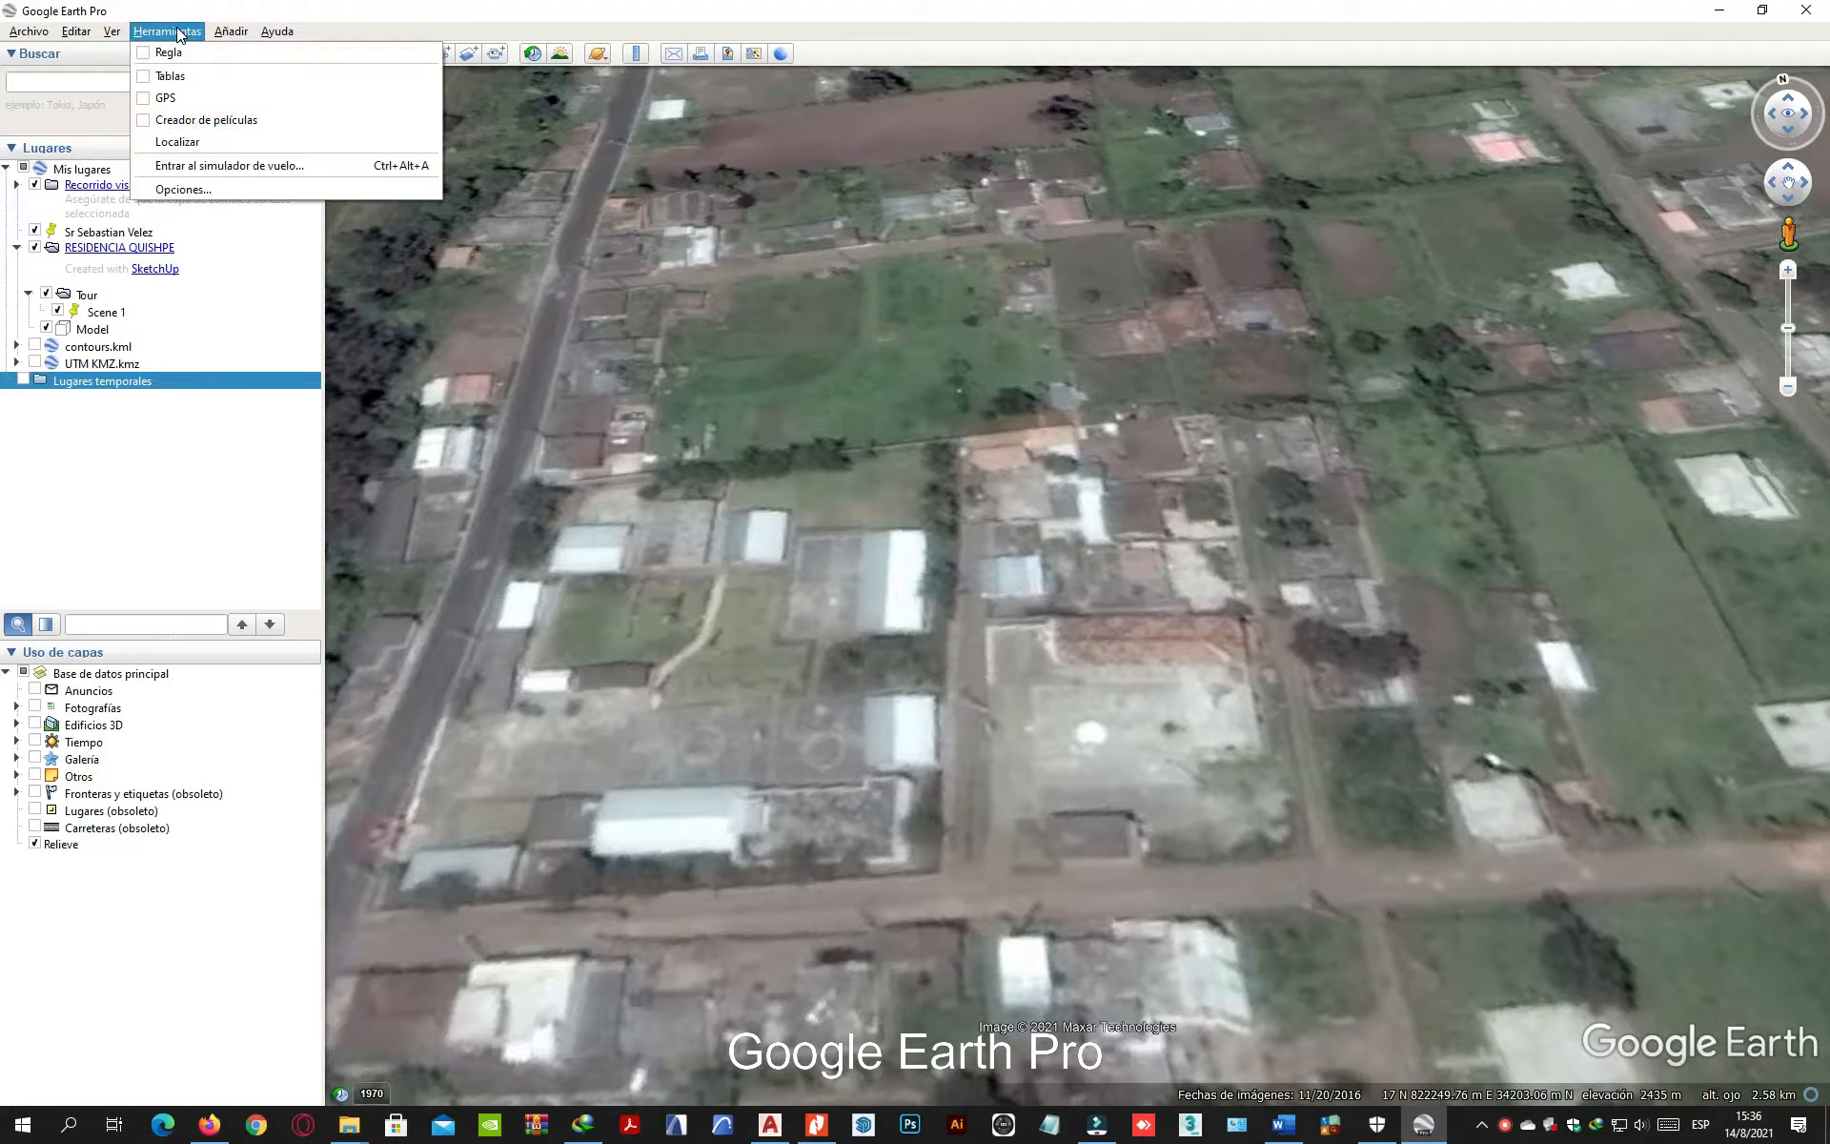
{"action": "mouse_move", "coordinate": [112, 31]}
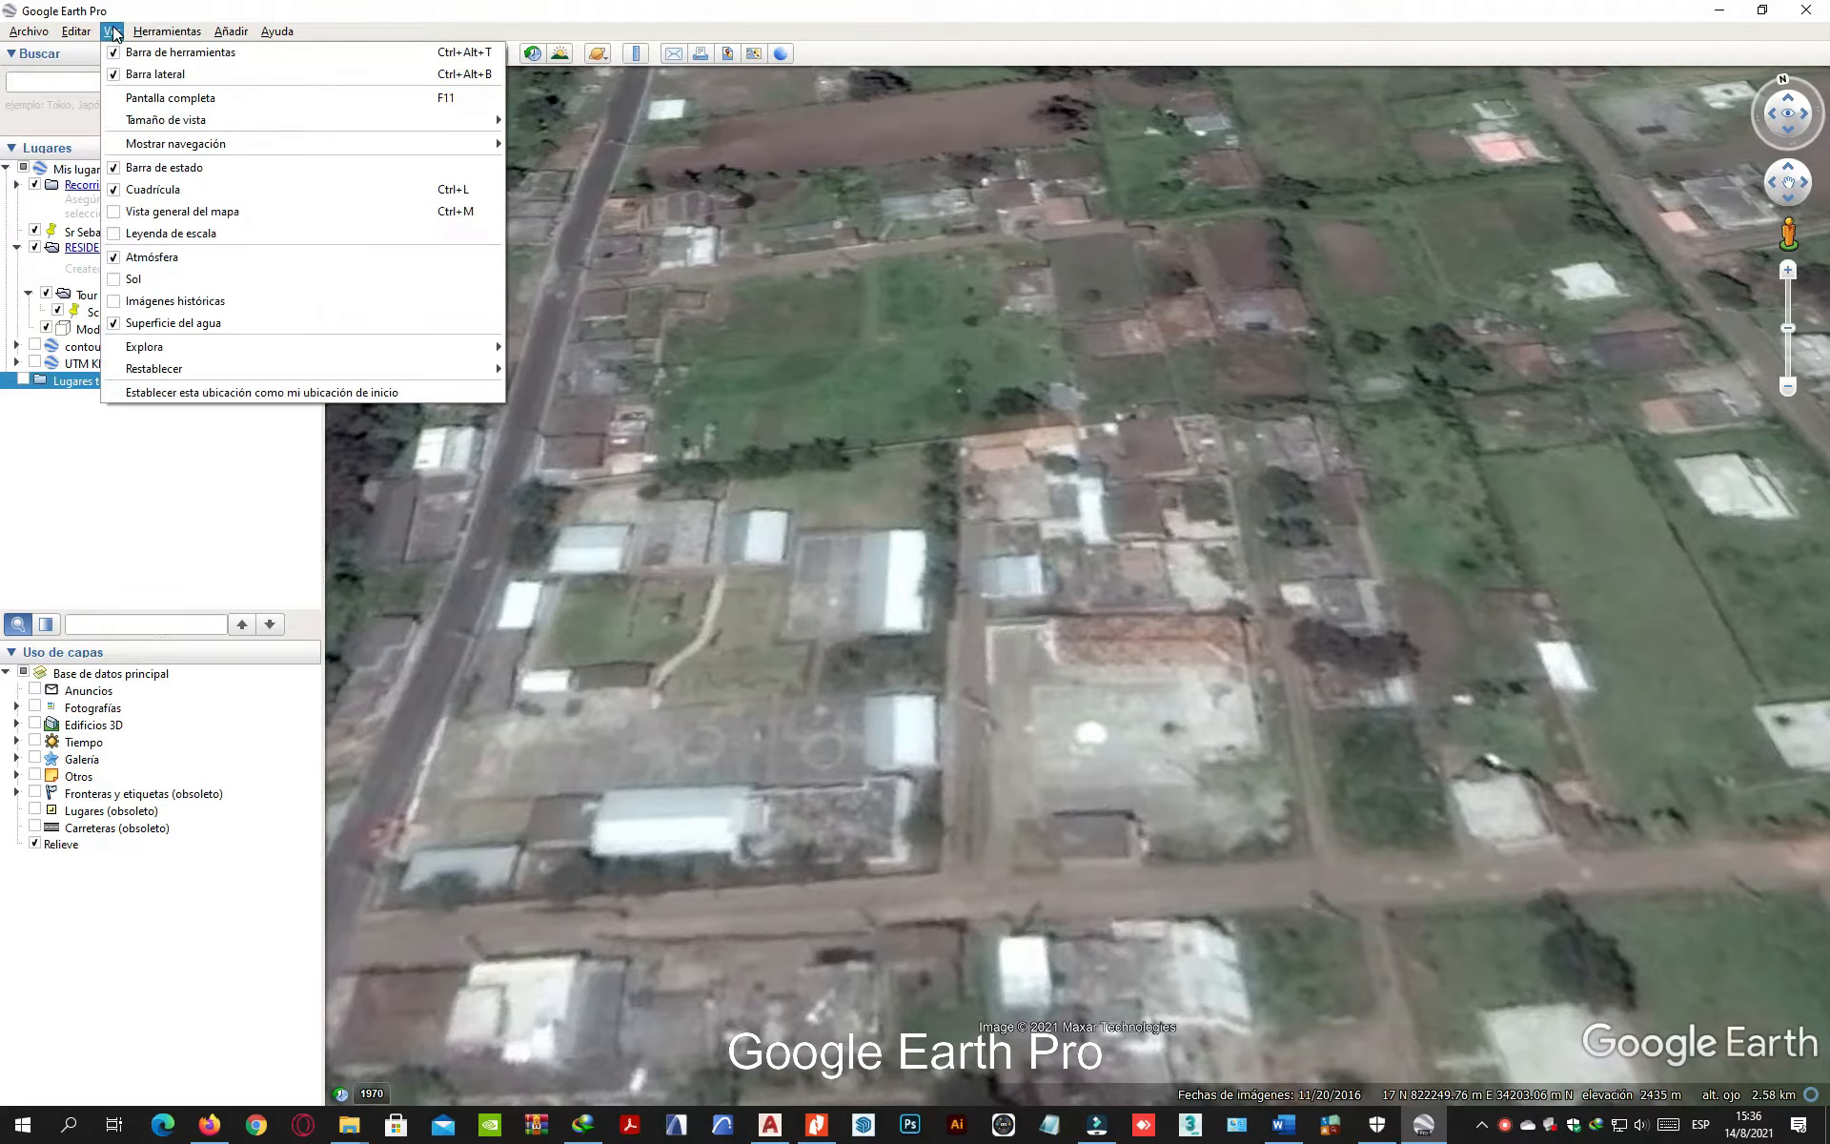
{"action": "mouse_move", "coordinate": [431, 366]}
{"action": "left_click", "coordinate": [586, 409]}
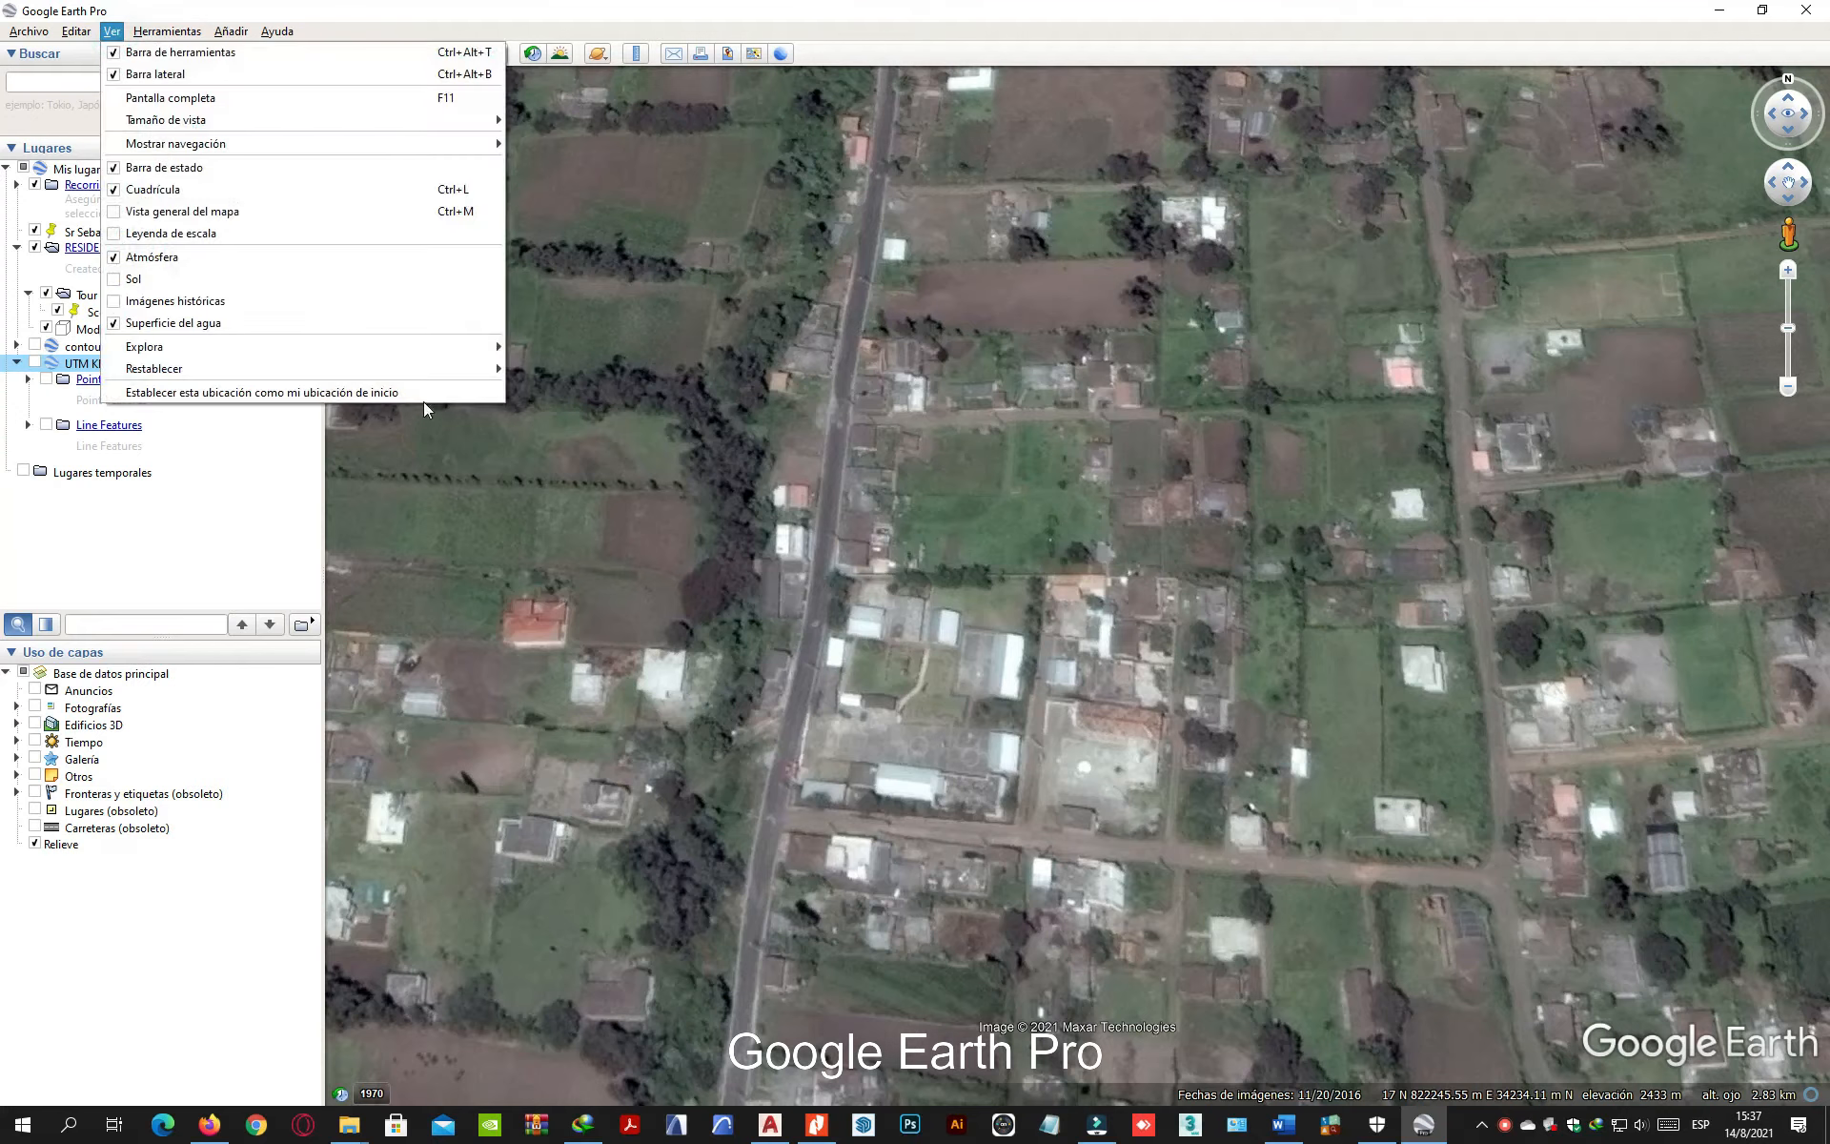
{"action": "mouse_move", "coordinate": [431, 370]}
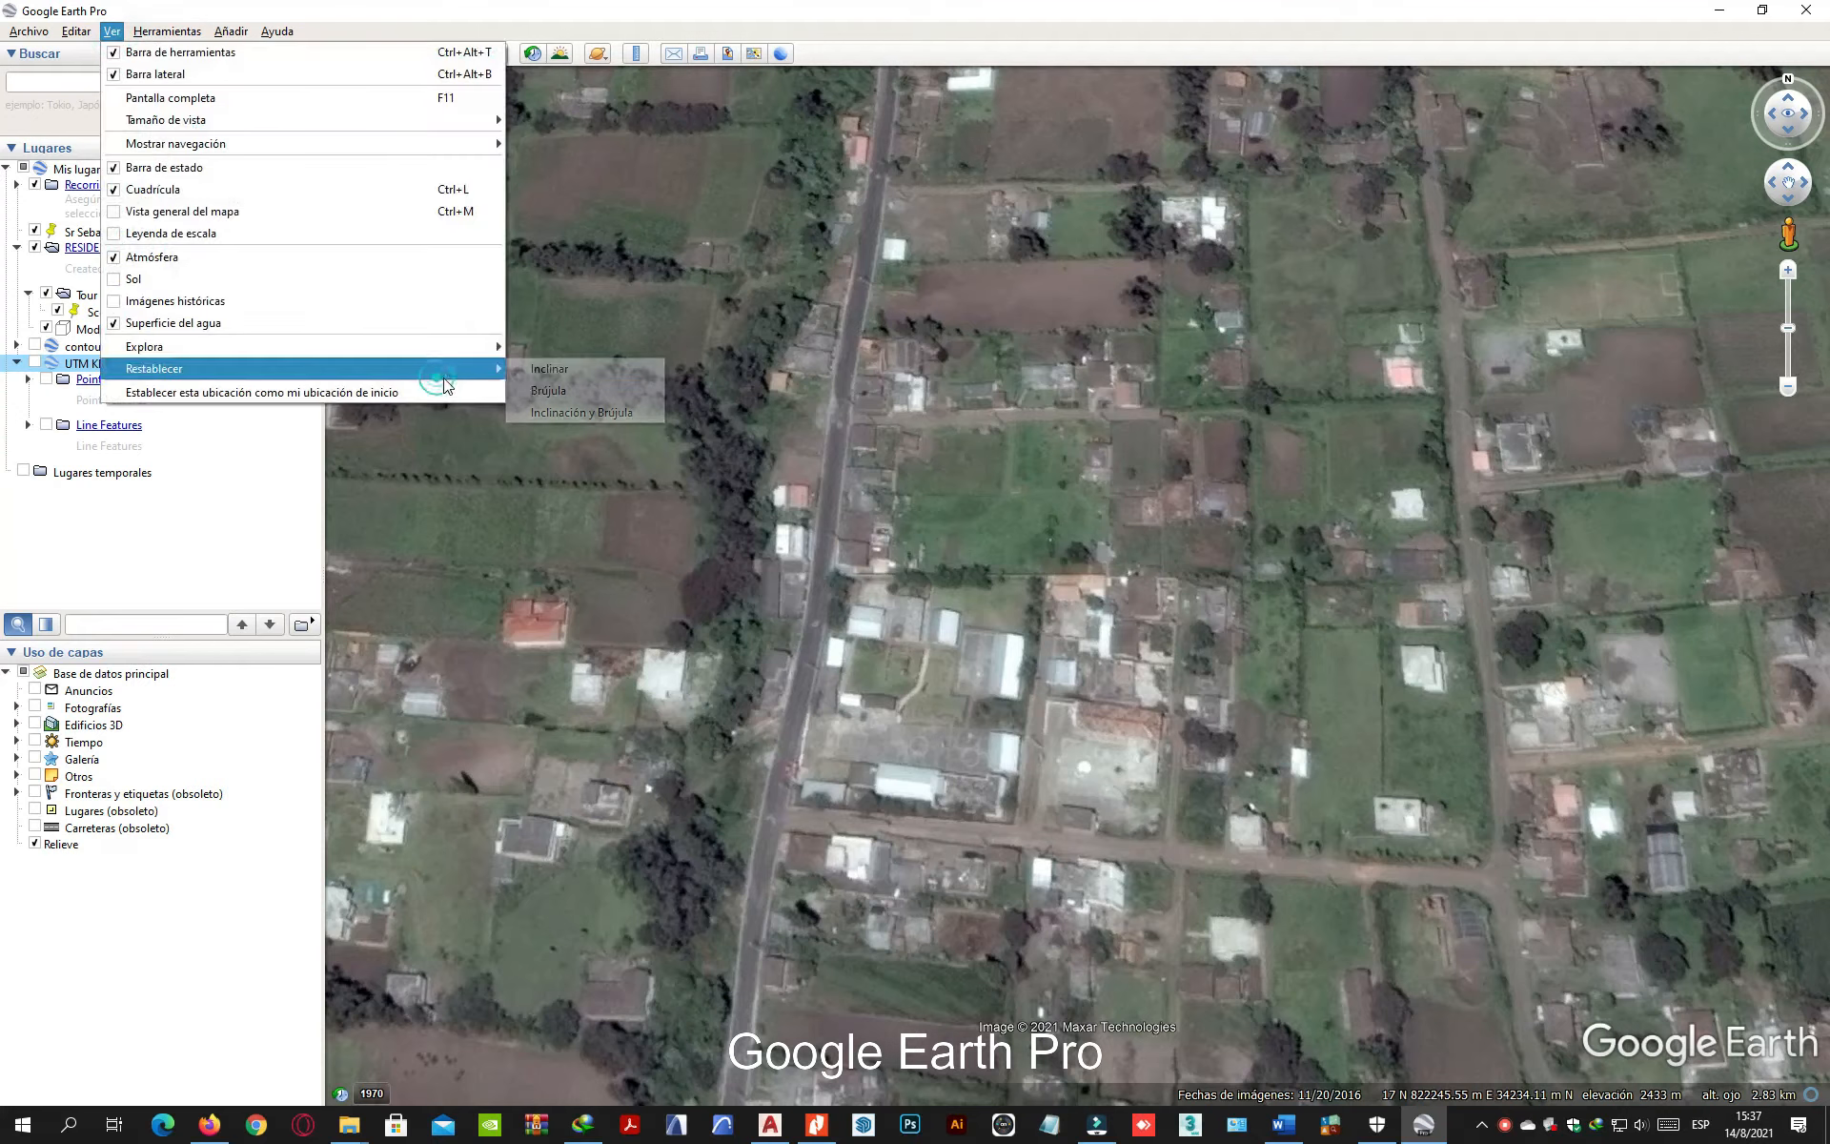
{"action": "left_click", "coordinate": [581, 412]}
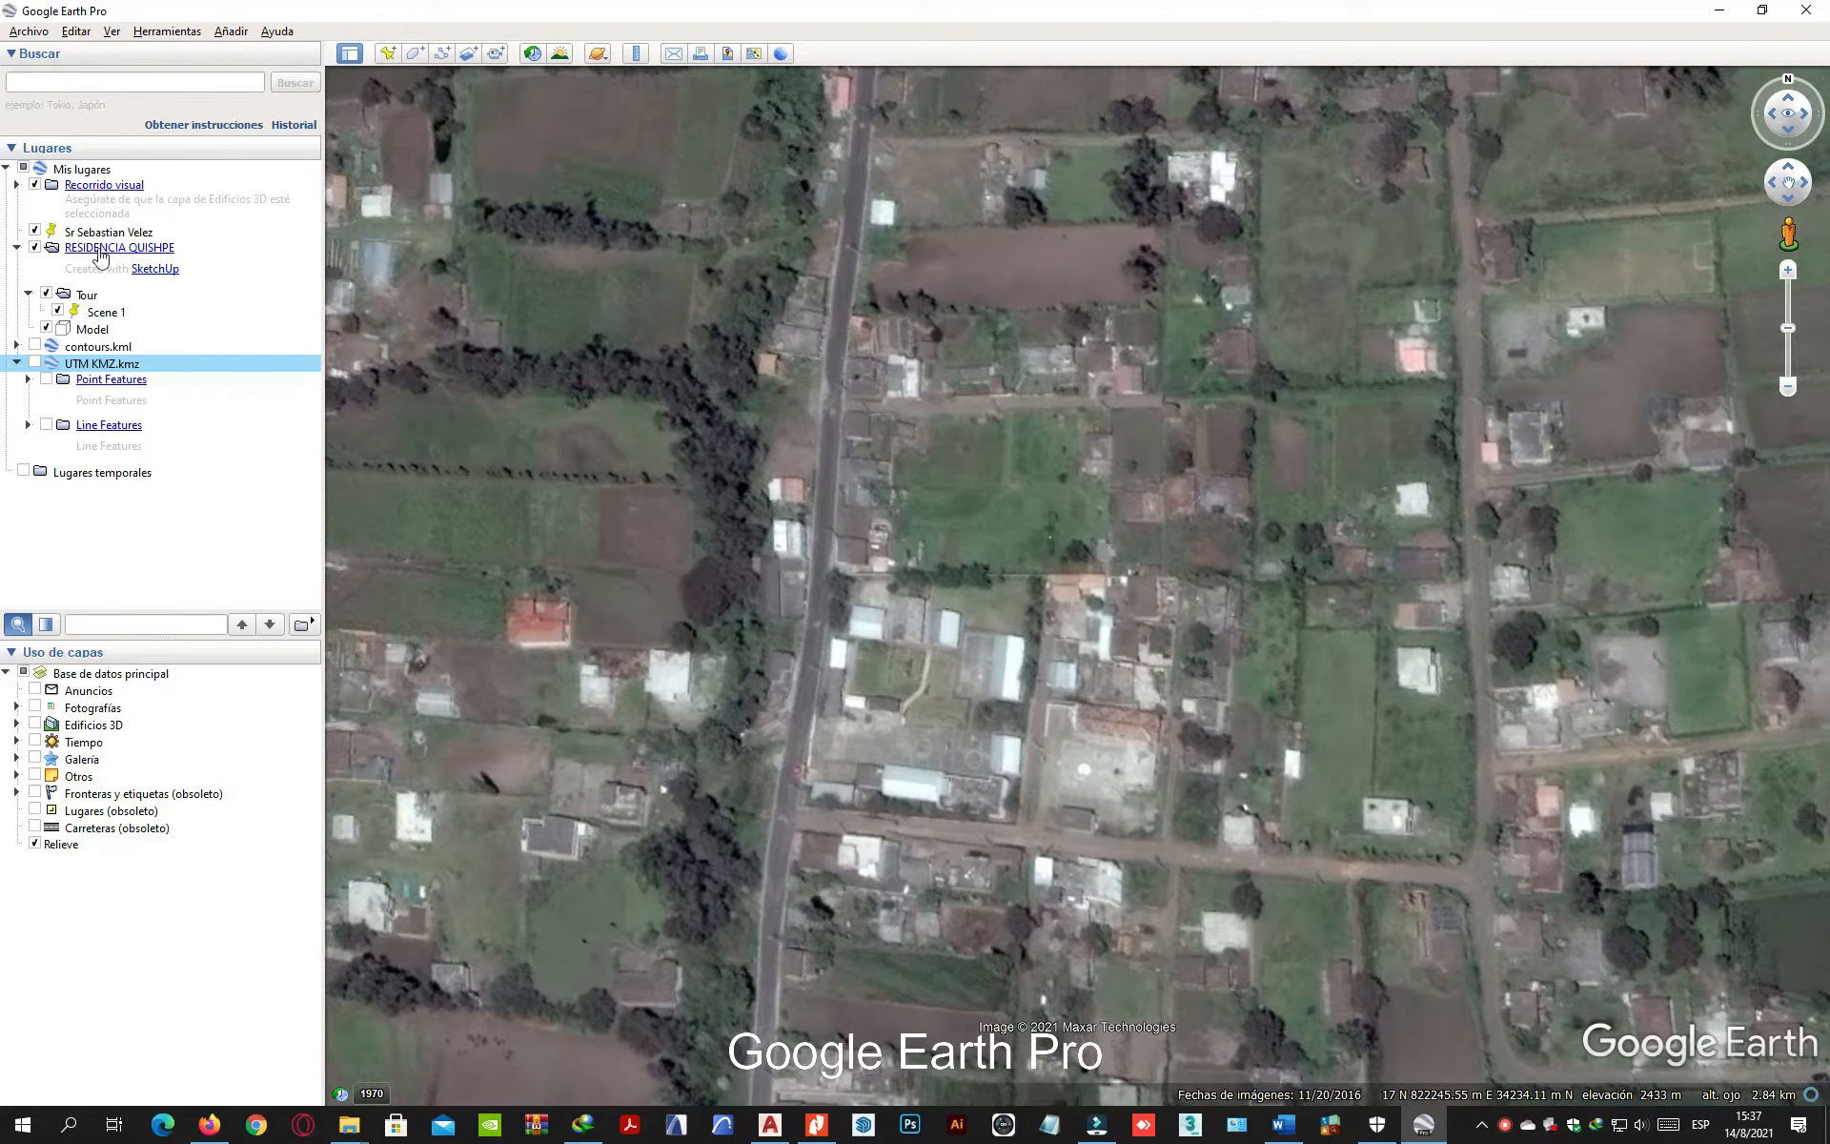
Step: Create a new polygon entry named IGLESIA SANTA ROSA
{"action": "left_click", "coordinate": [415, 52]}
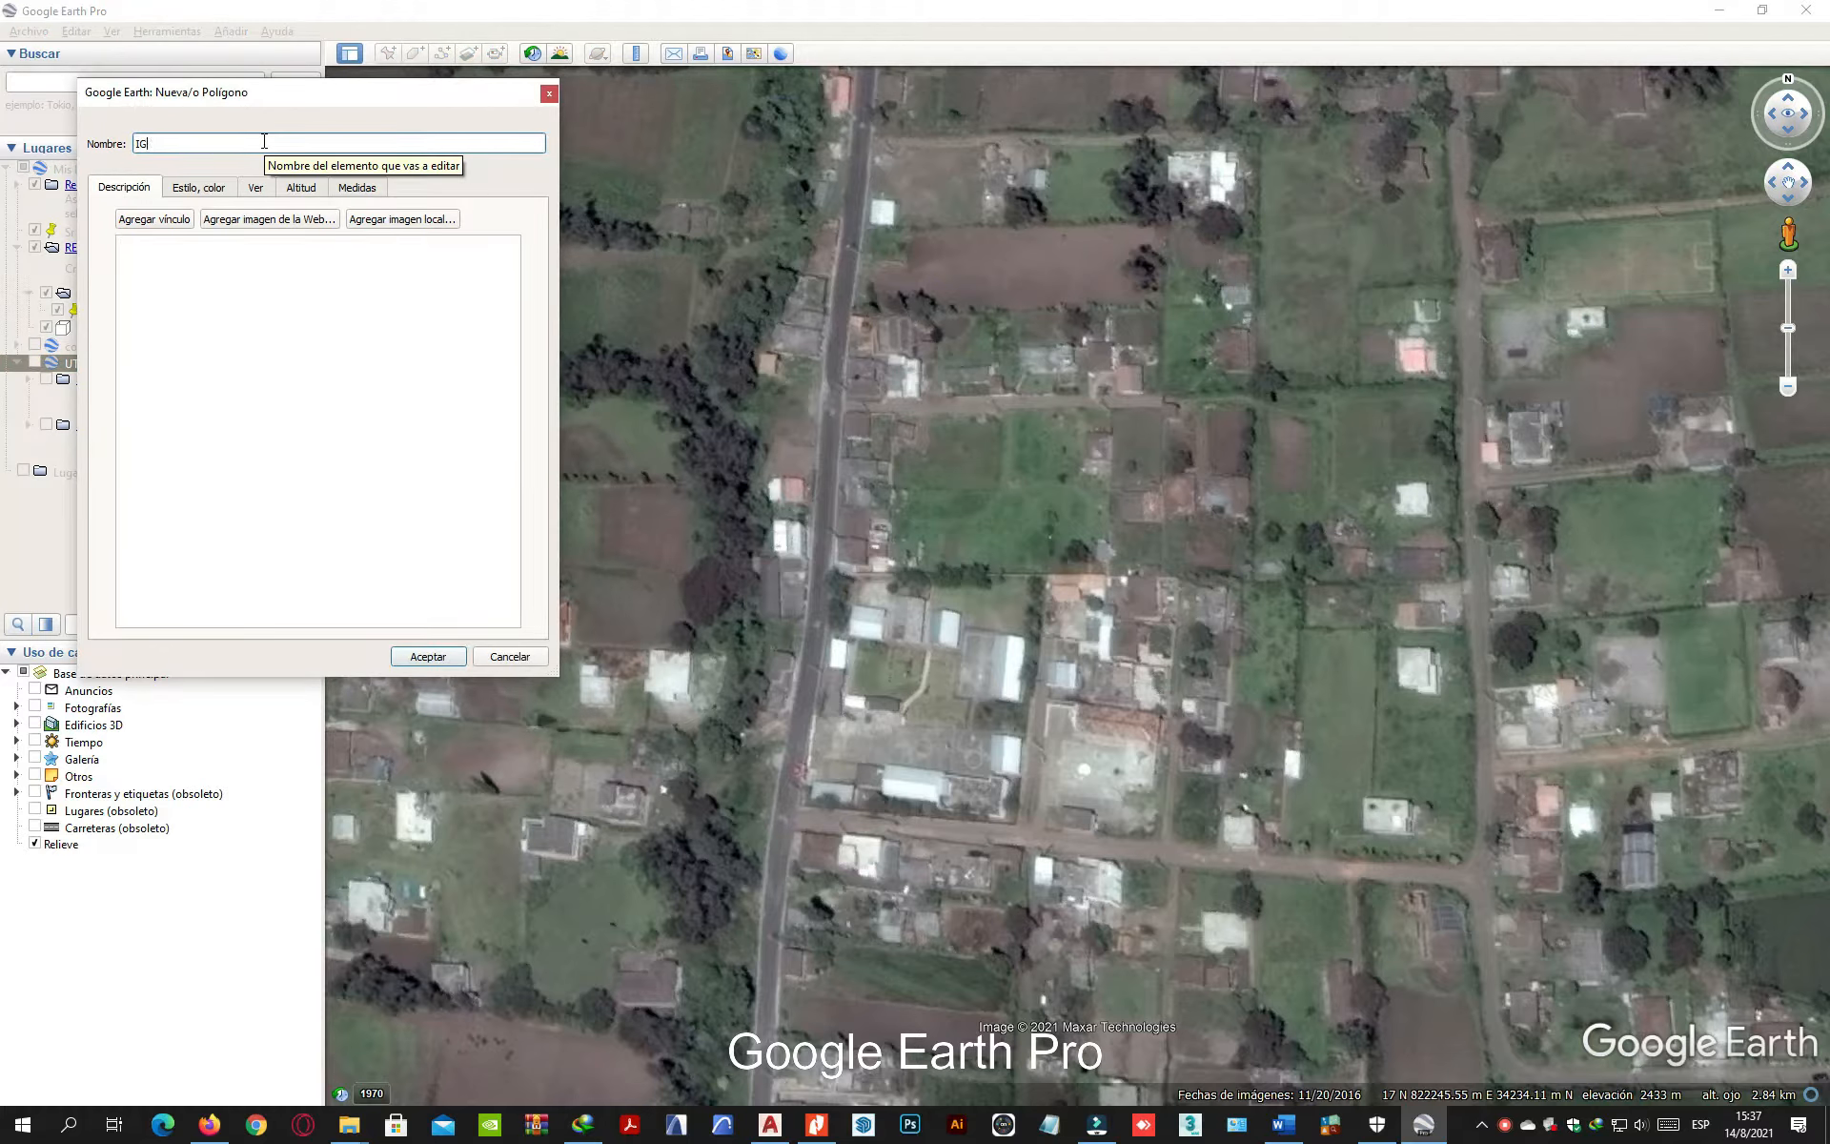
{"action": "type", "text": "IGLESIA SANTA ROSA"}
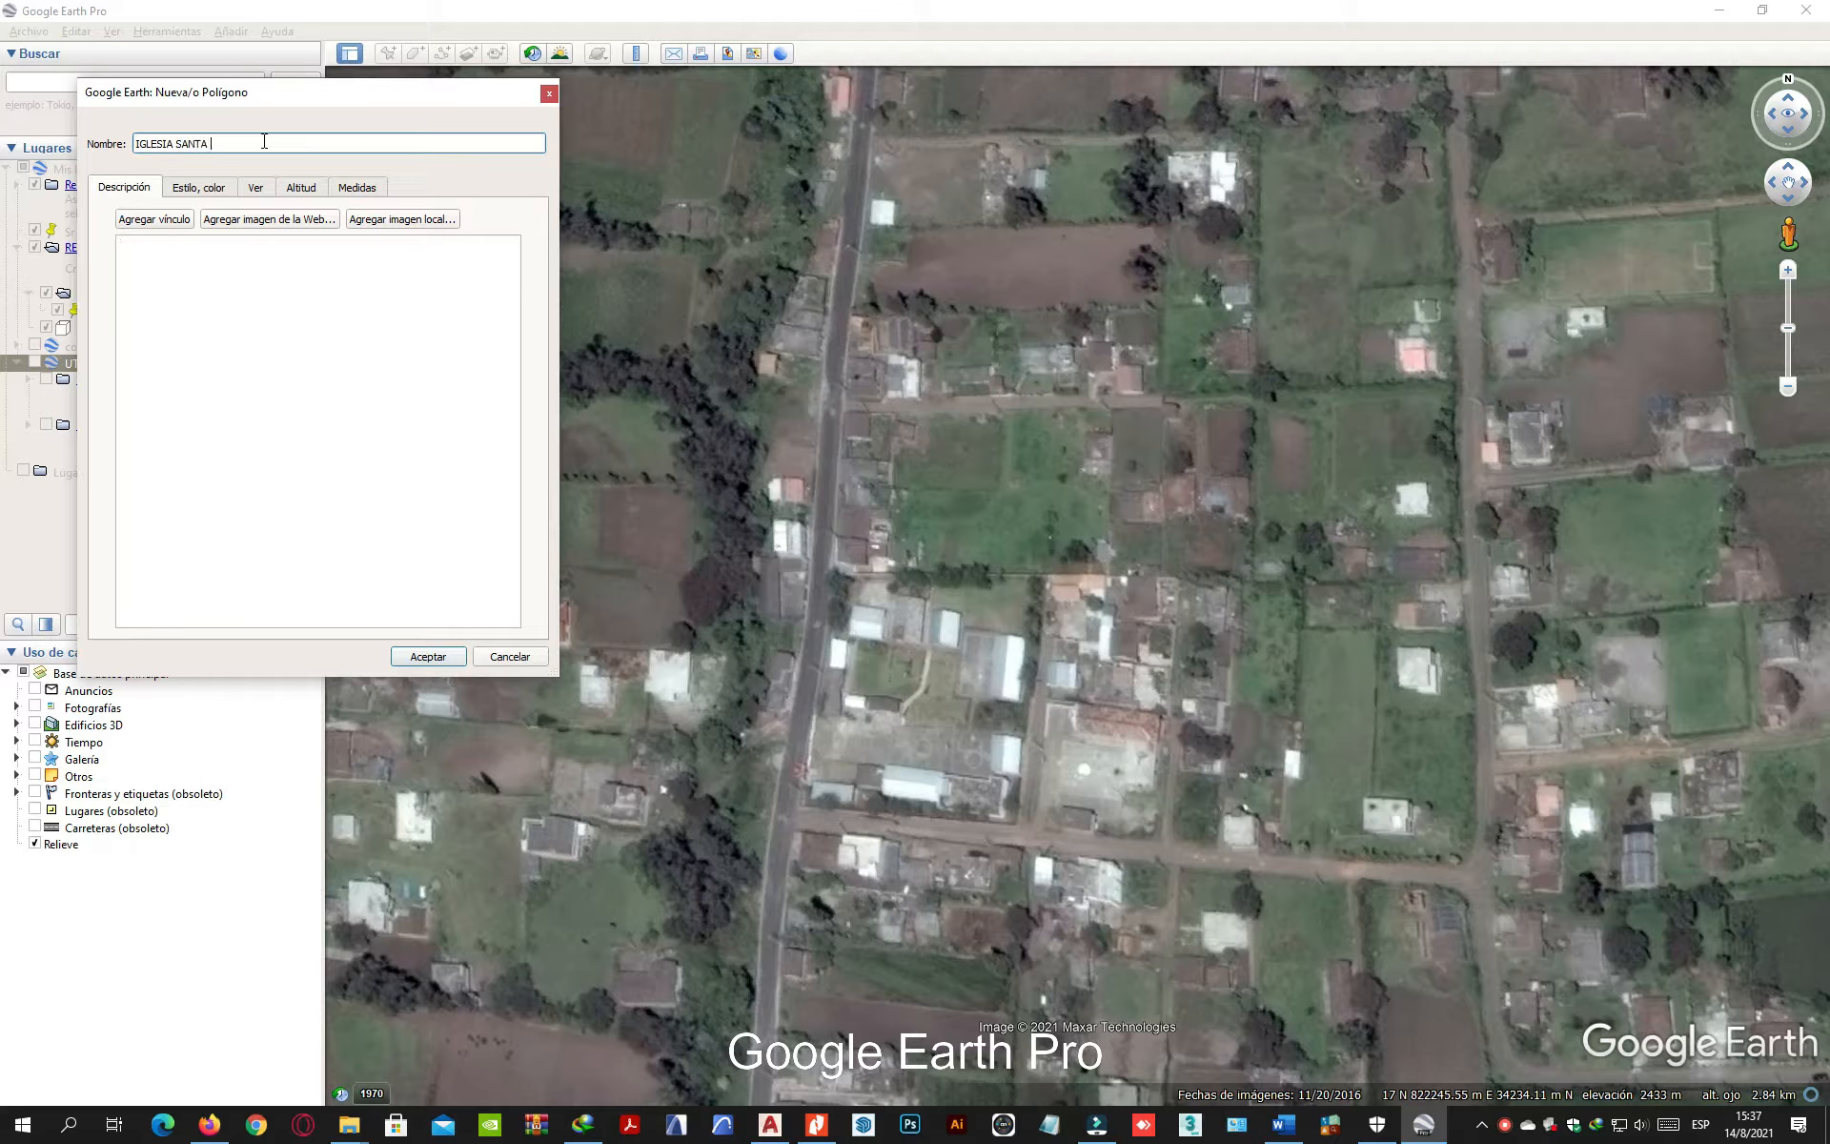
{"action": "left_click", "coordinate": [428, 656]}
Step: Edit the IGLESIA SANTA ROSA polygon to trace the four corners of the church lot beside the street, and fine-tune its two northern corners
{"action": "right_click", "coordinate": [169, 474]}
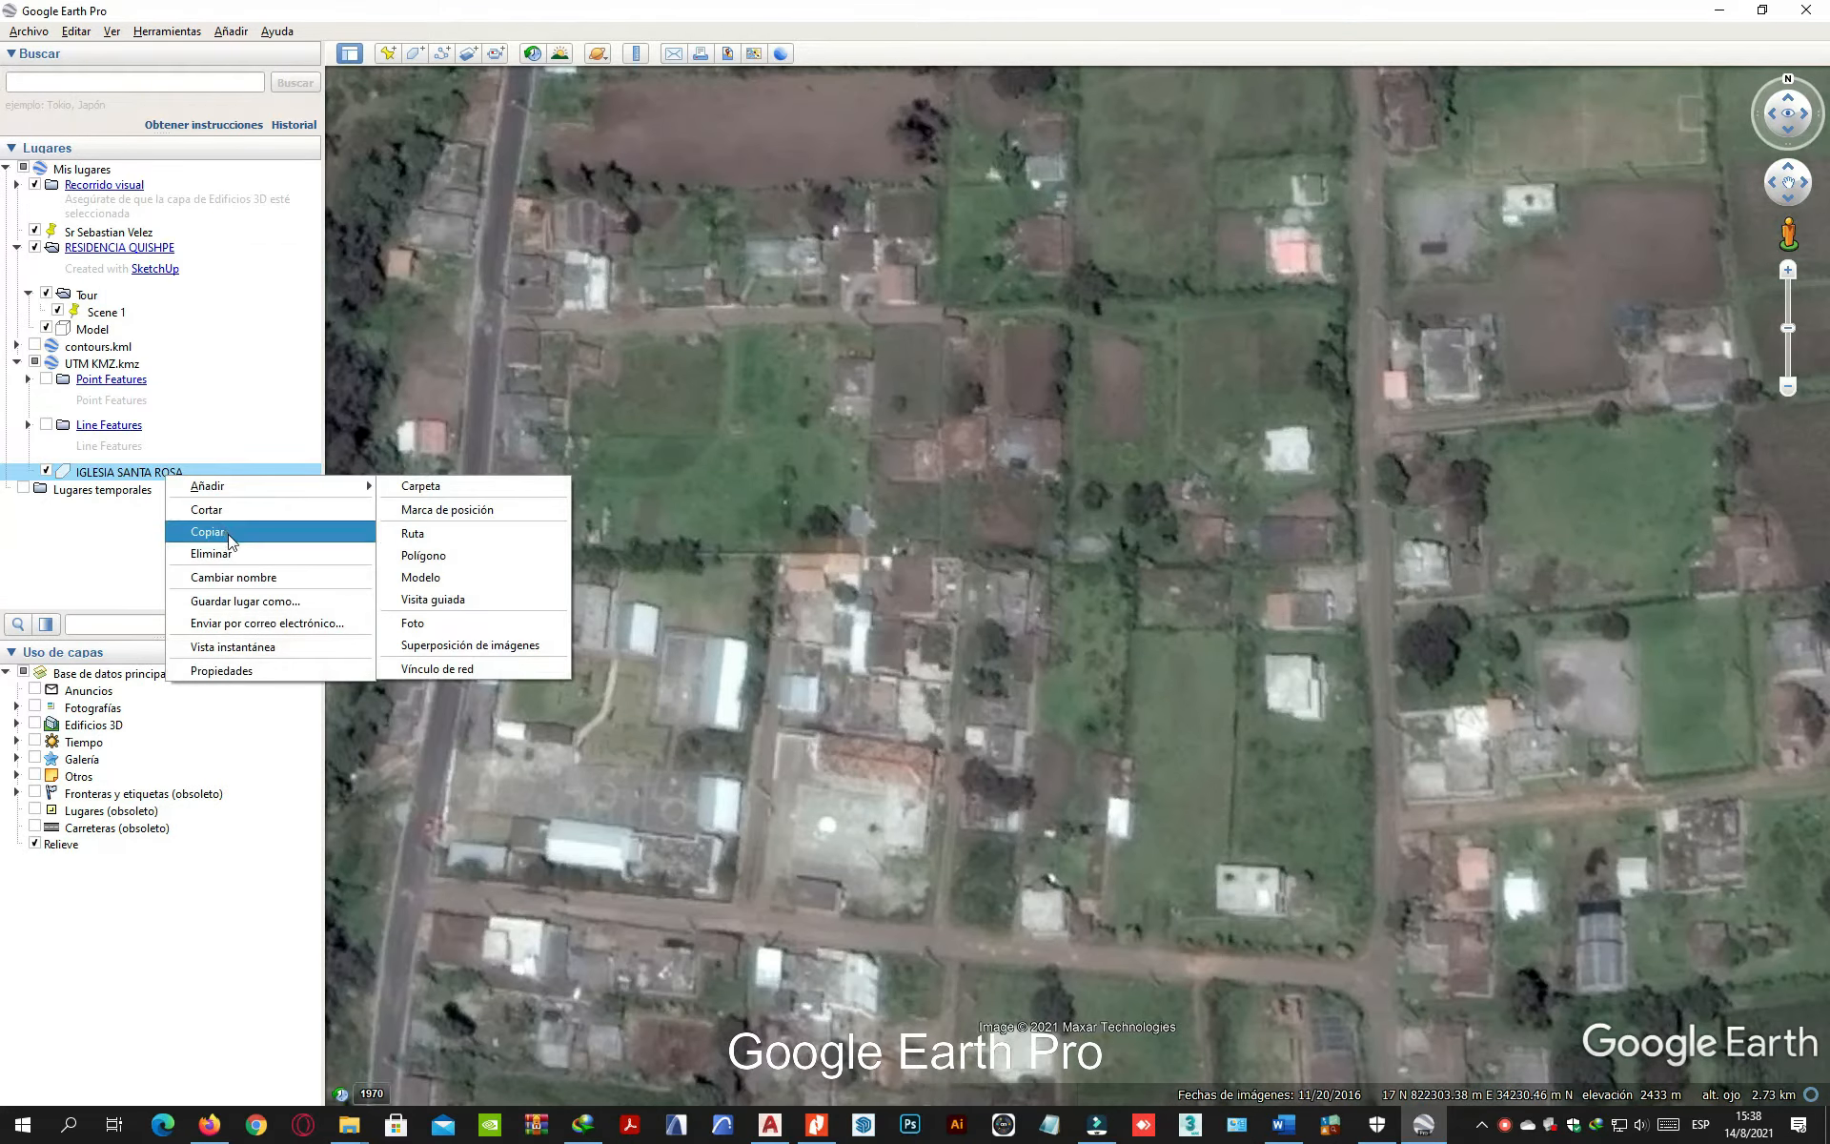
{"action": "left_click", "coordinate": [293, 672]}
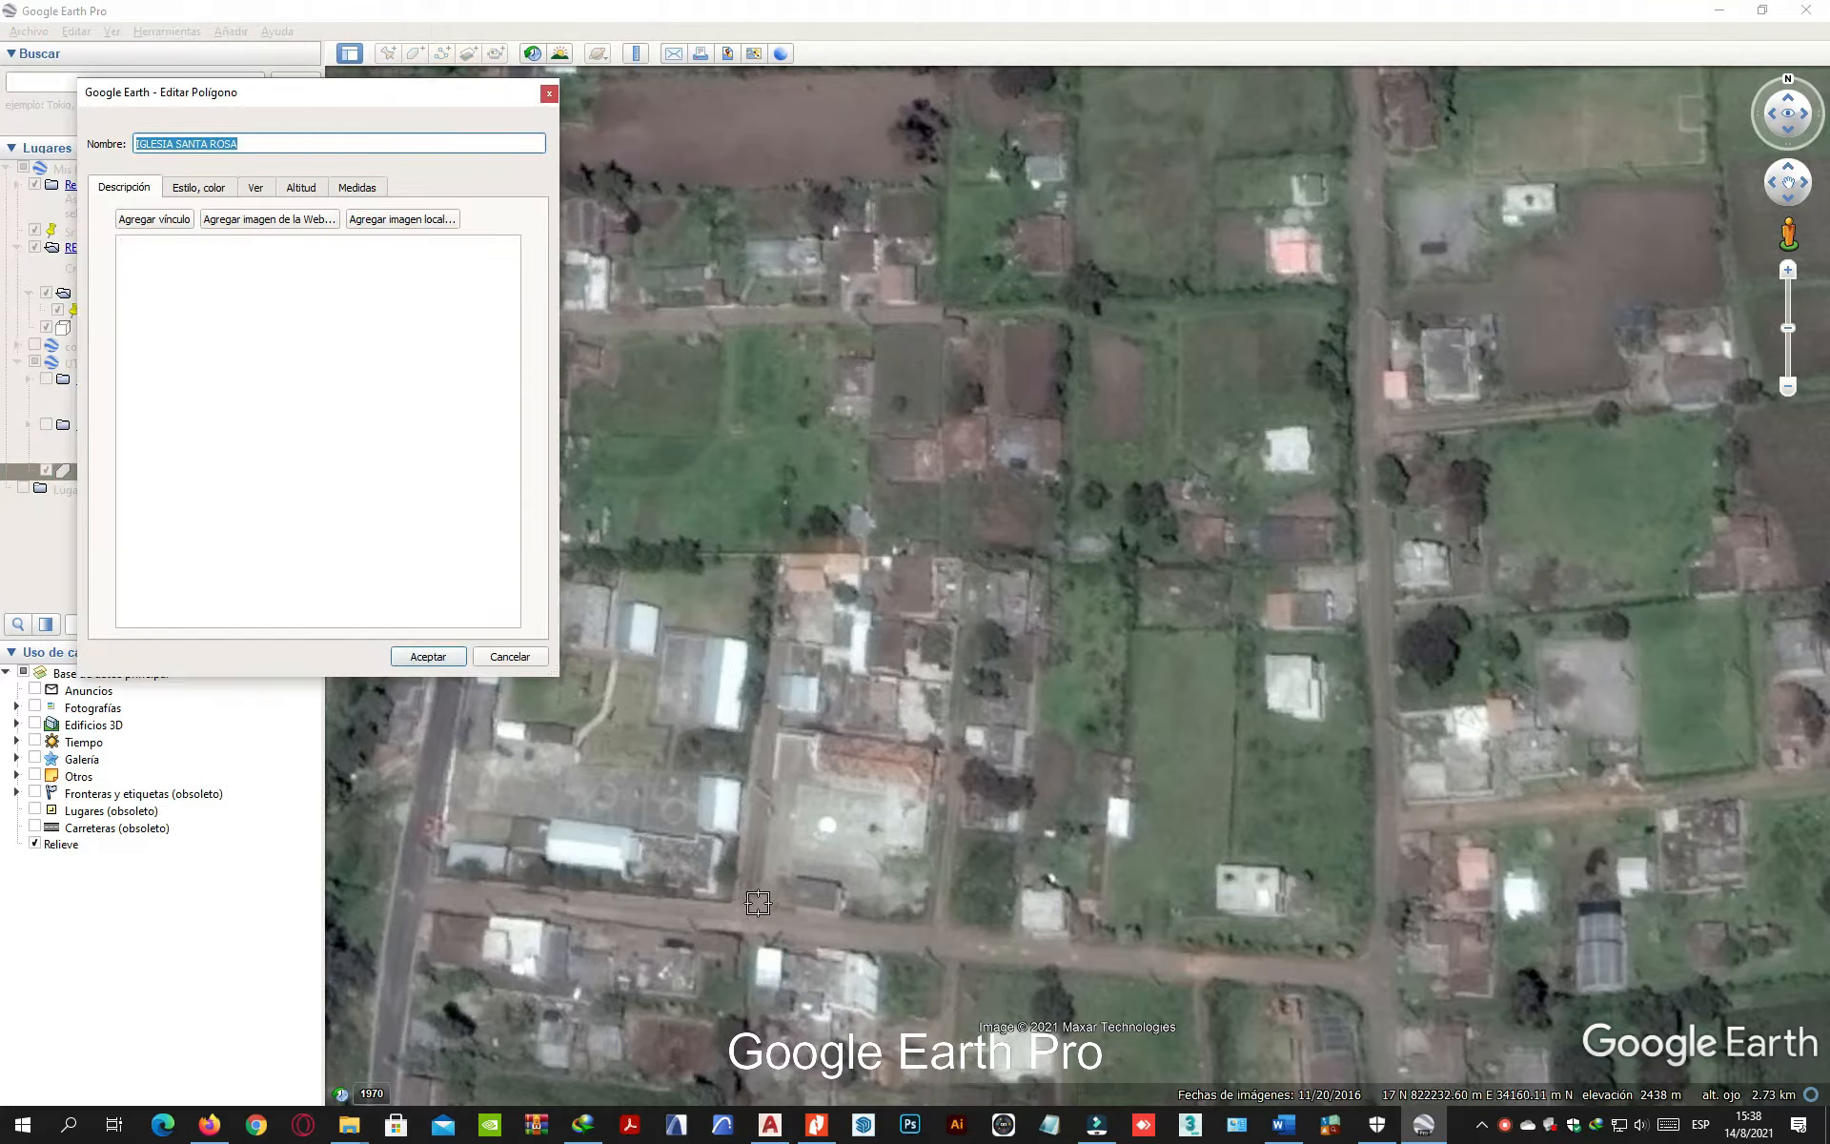
{"action": "left_click", "coordinate": [760, 900]}
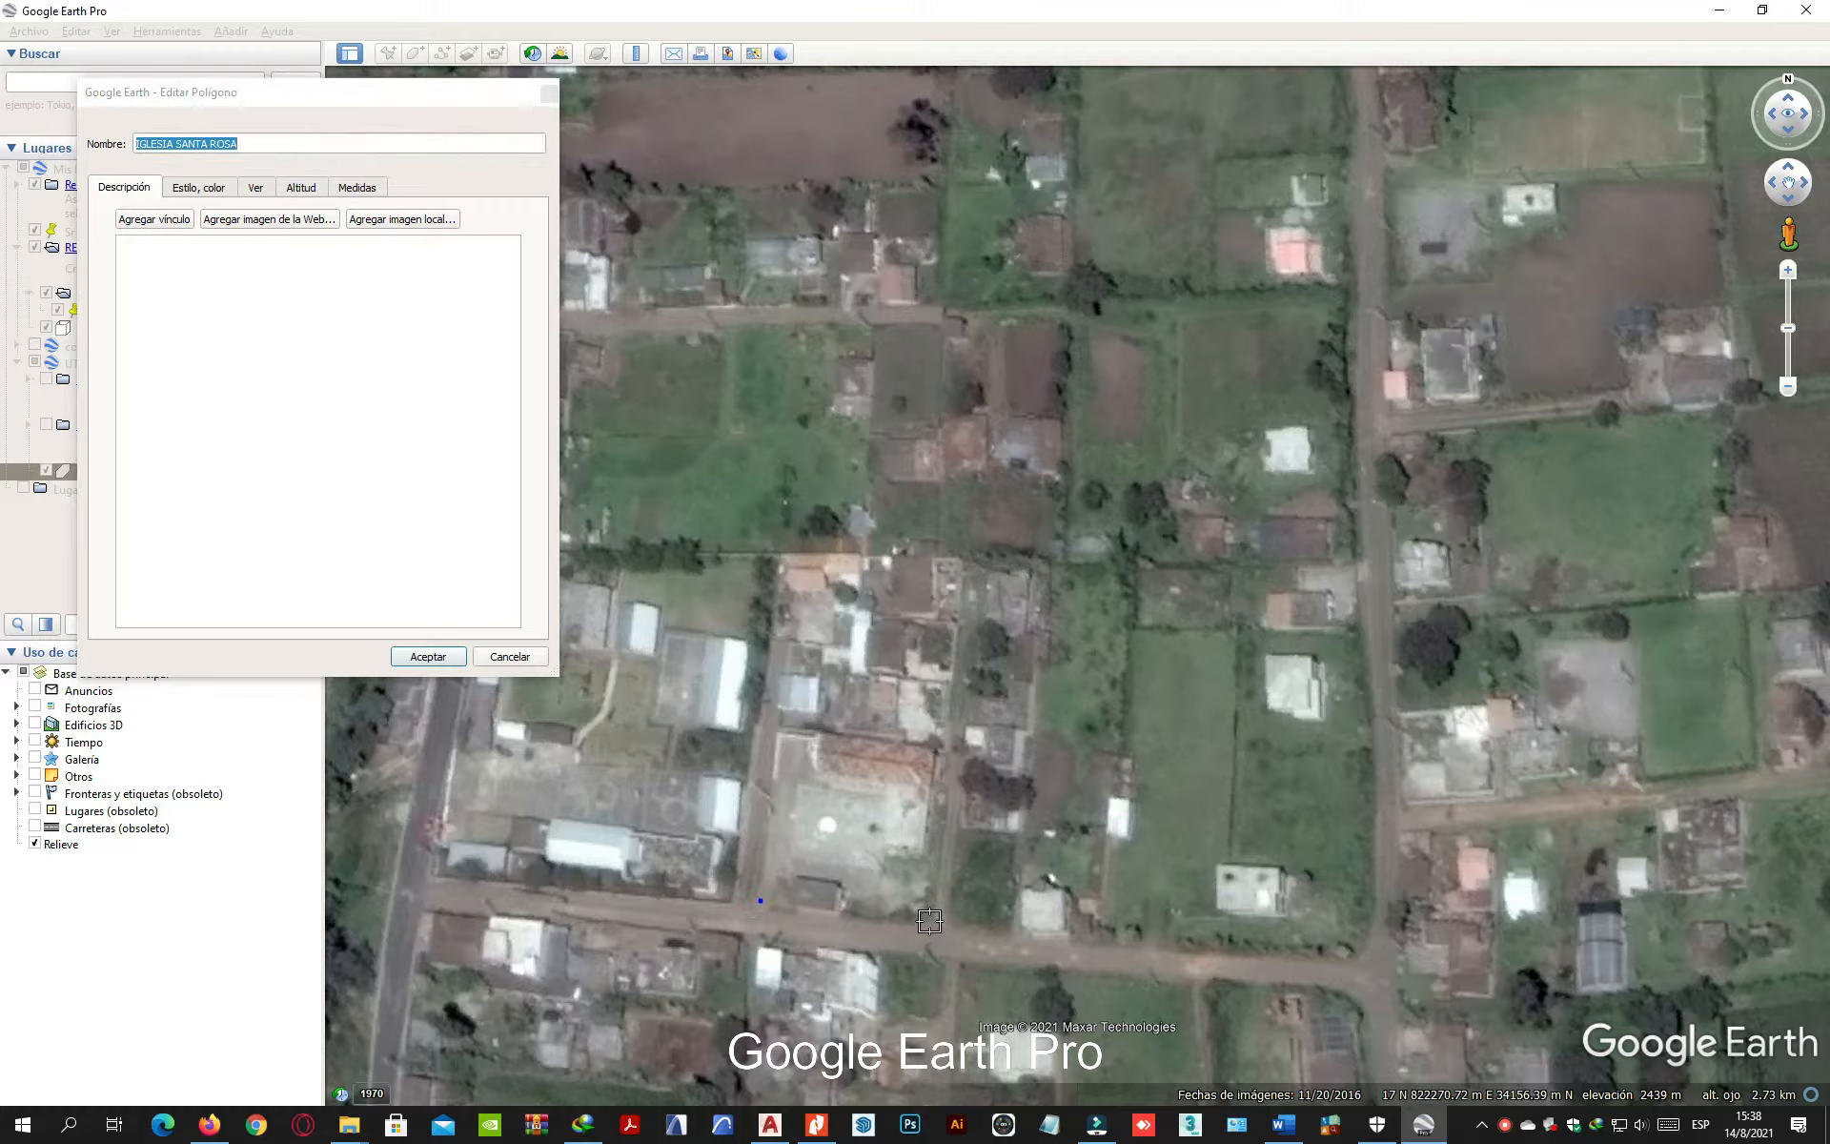
{"action": "left_click", "coordinate": [922, 921]}
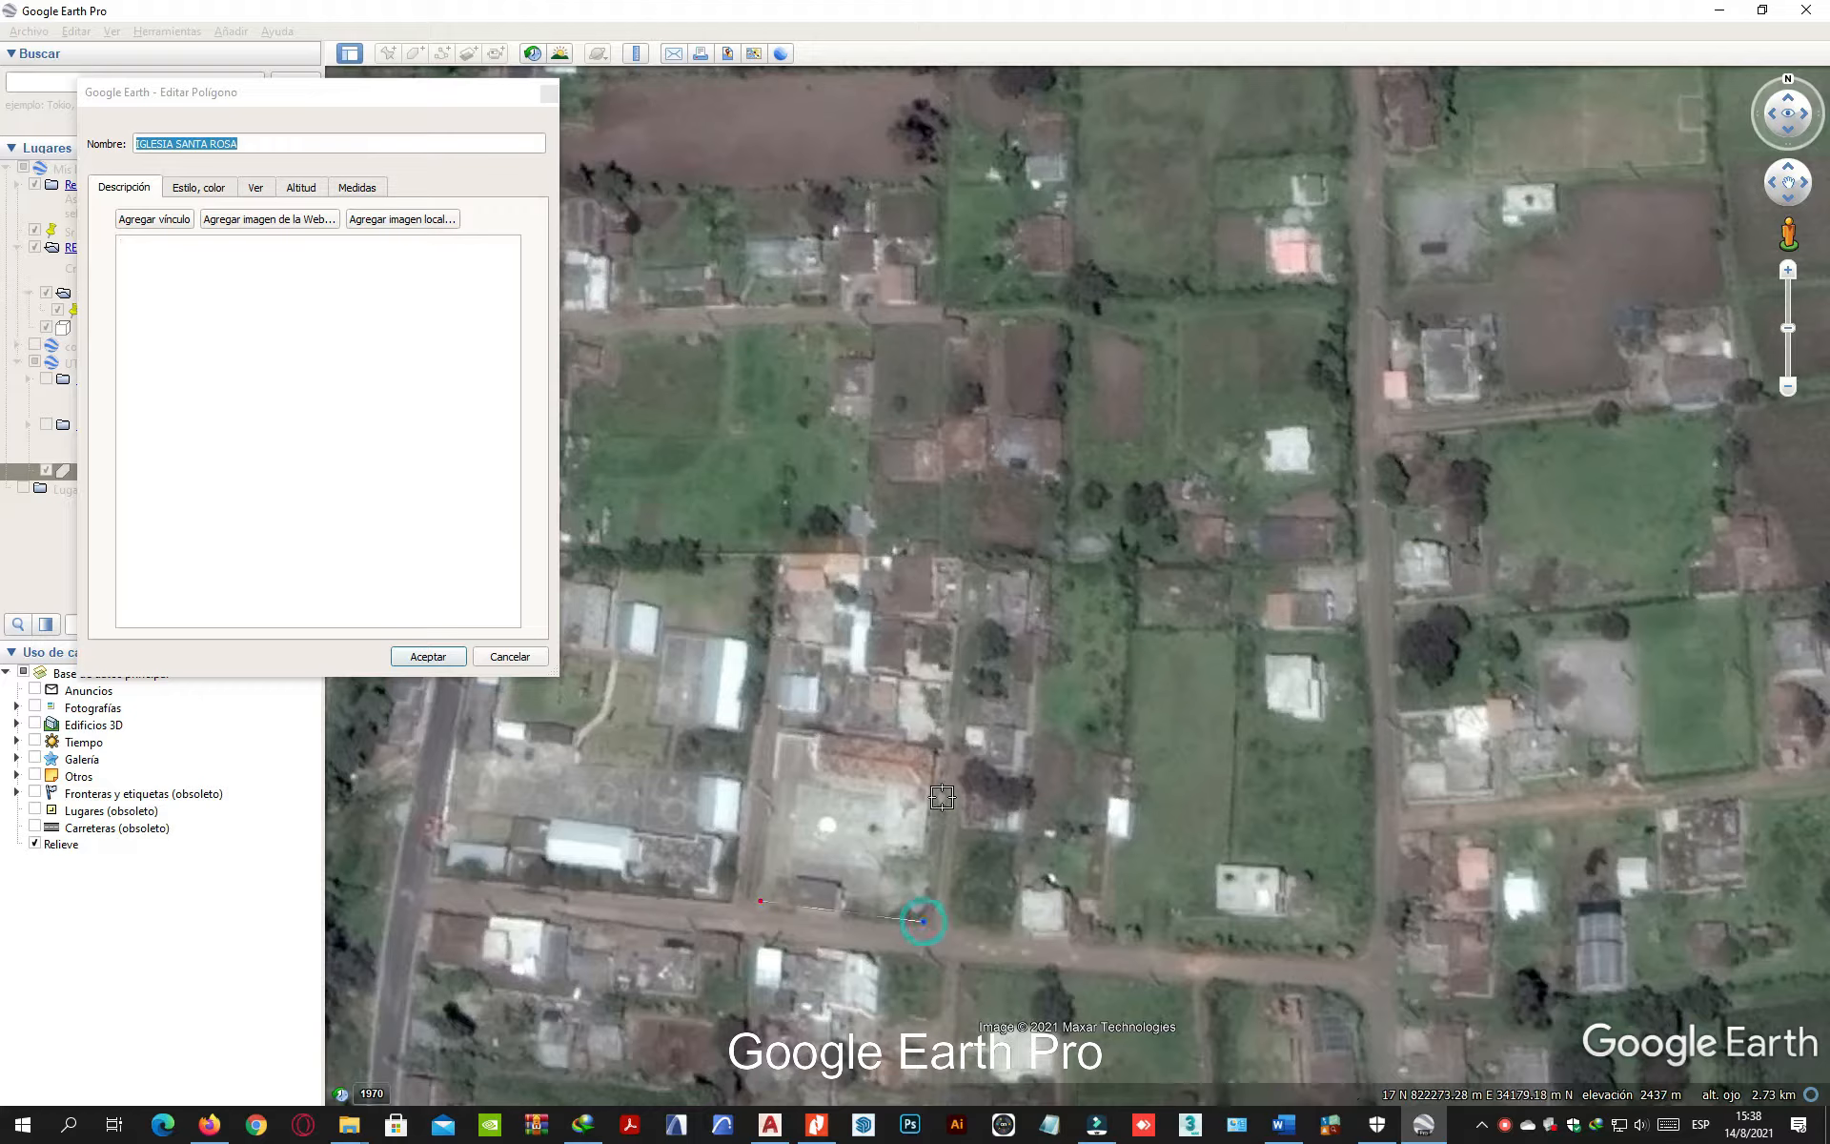
{"action": "left_click", "coordinate": [948, 752]}
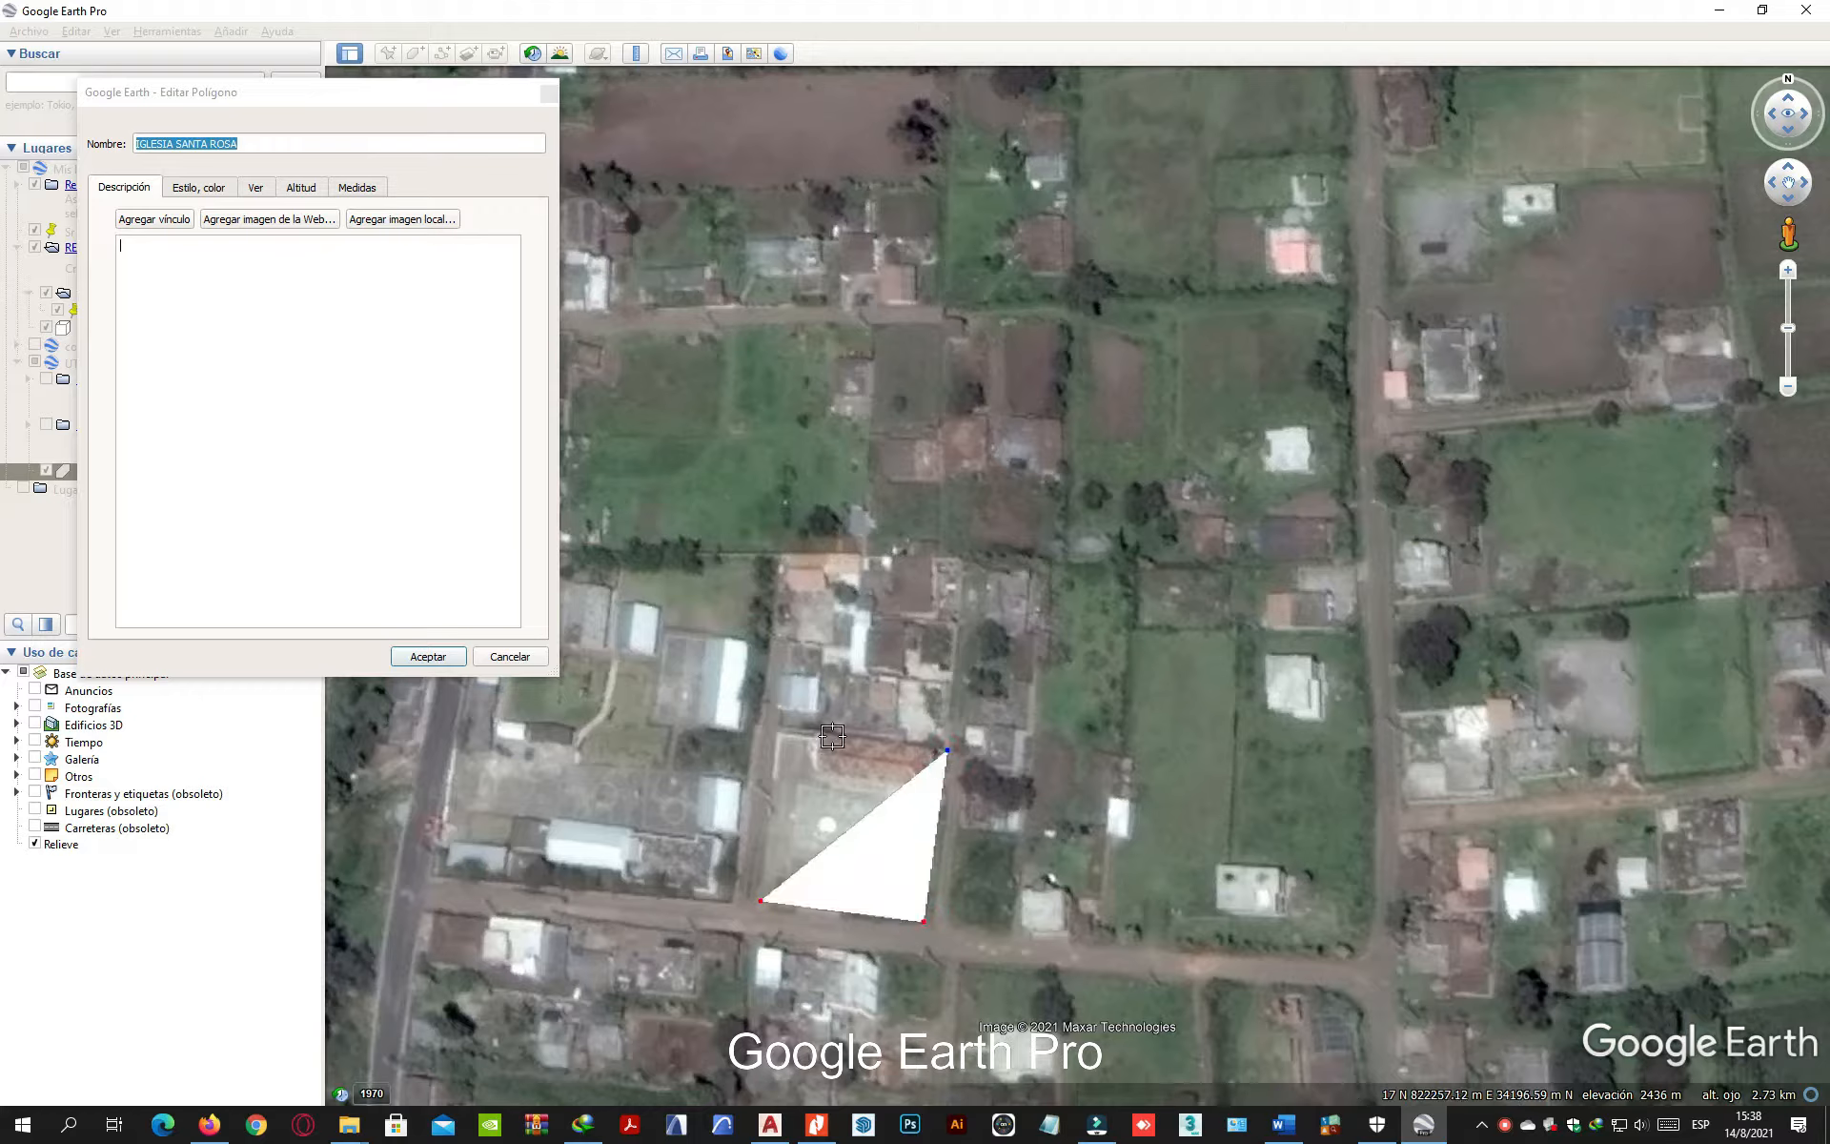
{"action": "left_click", "coordinate": [779, 729]}
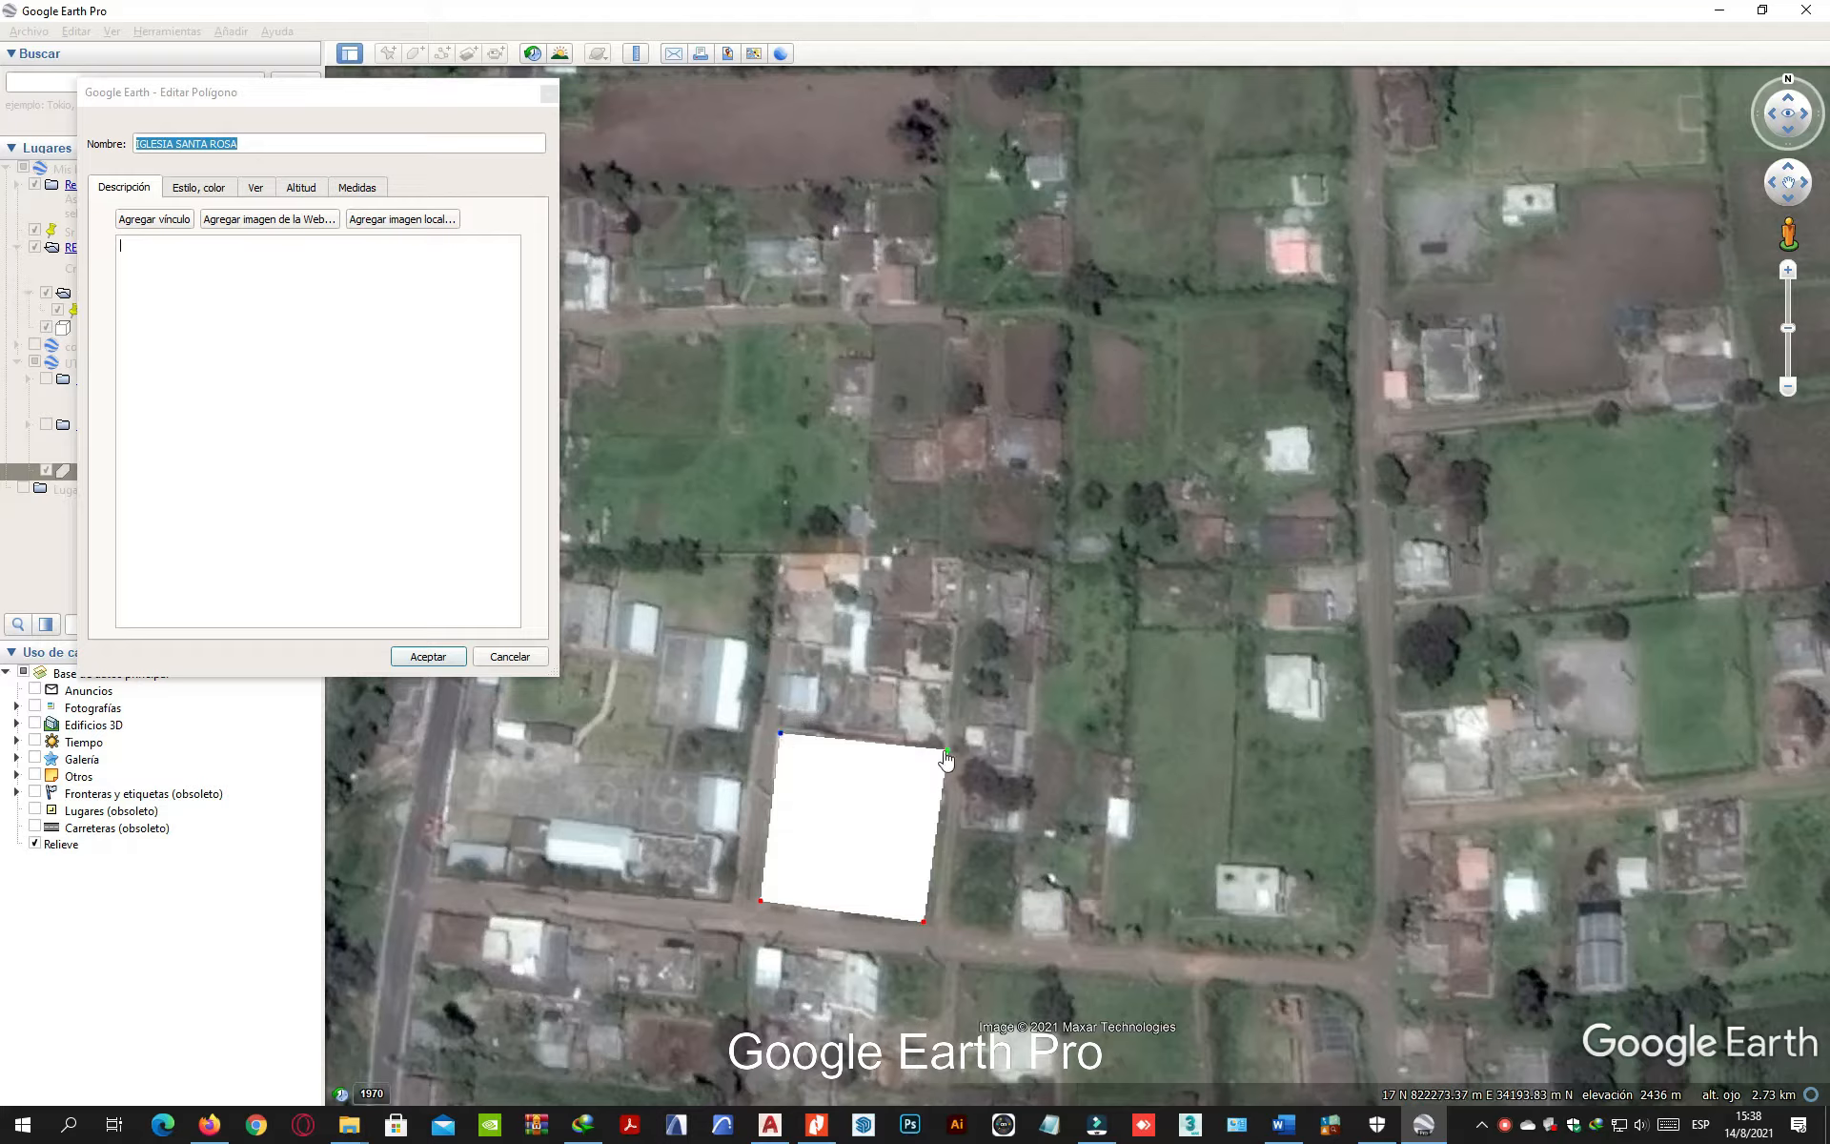
{"action": "left_click_drag", "start_coordinate": [947, 752], "coordinate": [943, 754]}
{"action": "left_click_drag", "start_coordinate": [782, 743], "coordinate": [781, 739]}
{"action": "left_click_drag", "start_coordinate": [942, 753], "coordinate": [942, 753]}
Step: Set the polygon's line colour to dark red
{"action": "left_click", "coordinate": [224, 330]}
{"action": "left_click", "coordinate": [190, 188]}
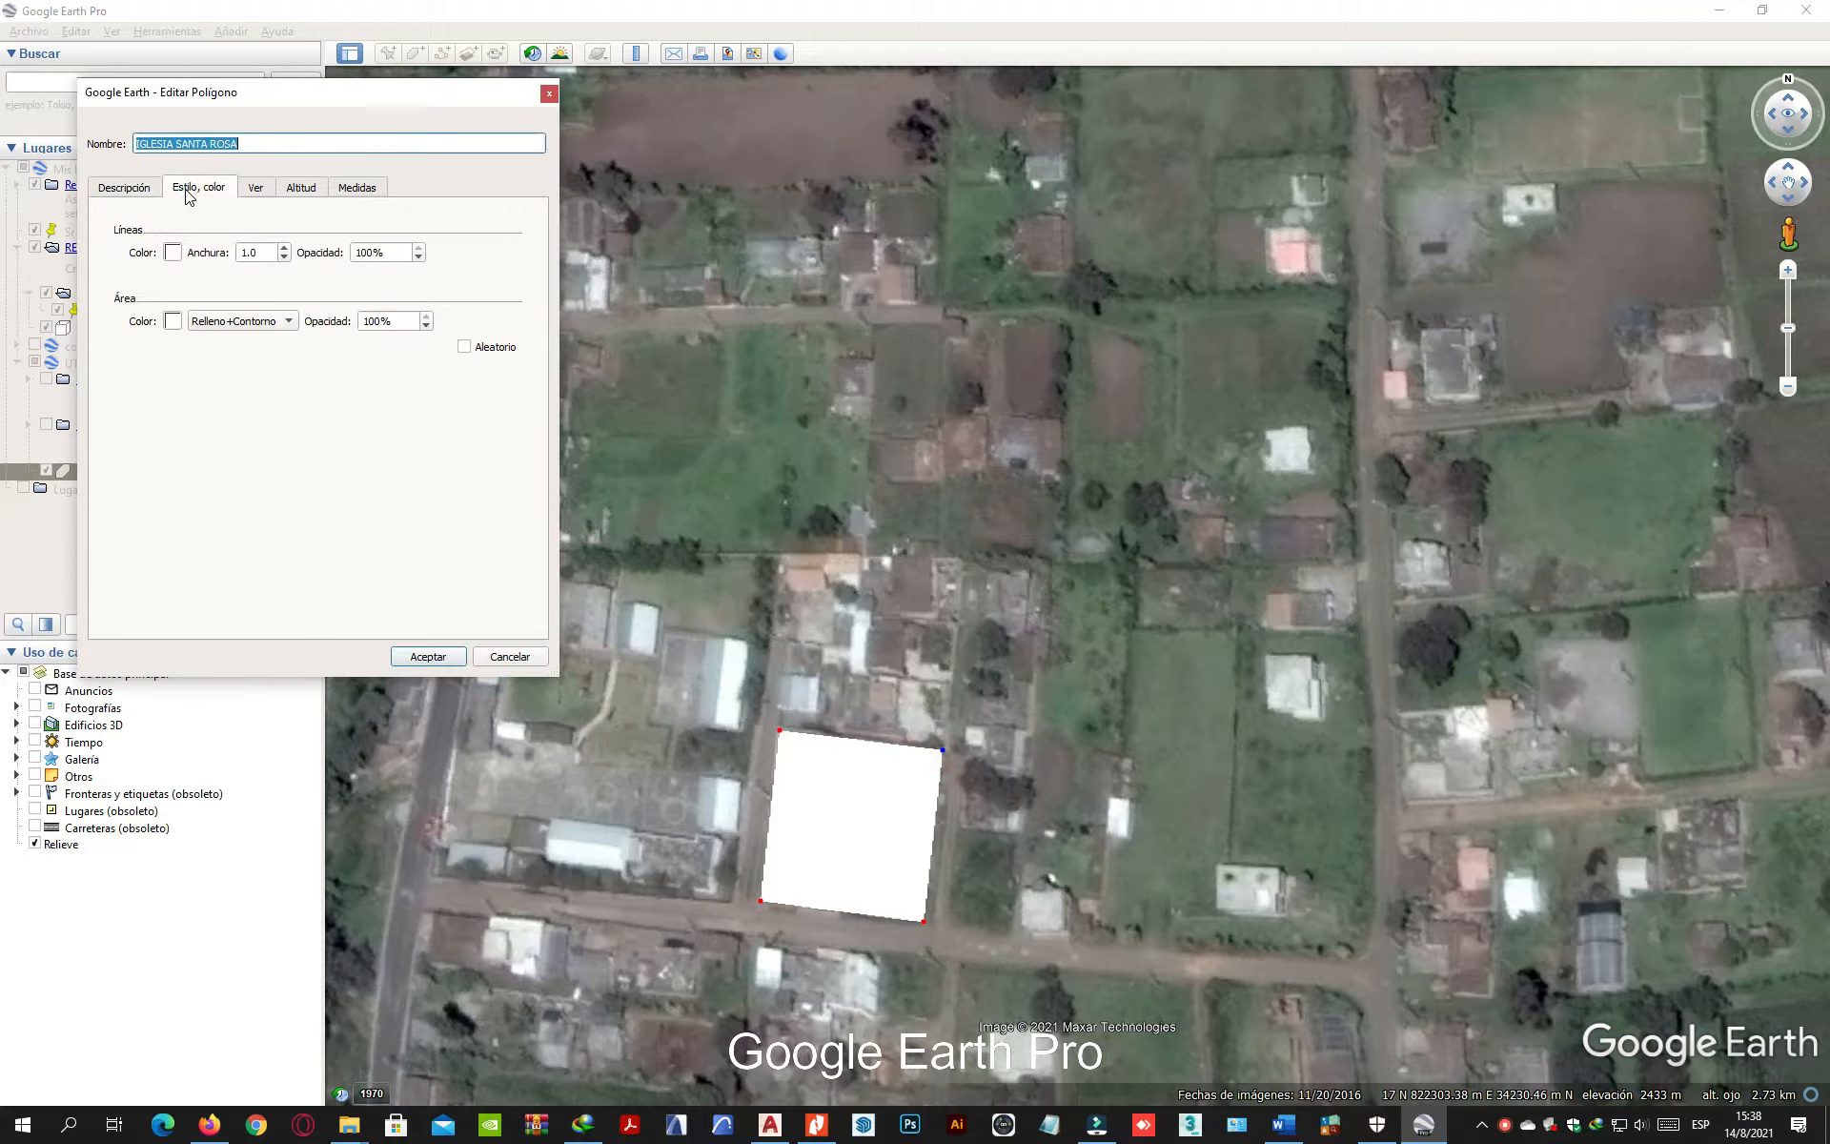
{"action": "left_click", "coordinate": [172, 254]}
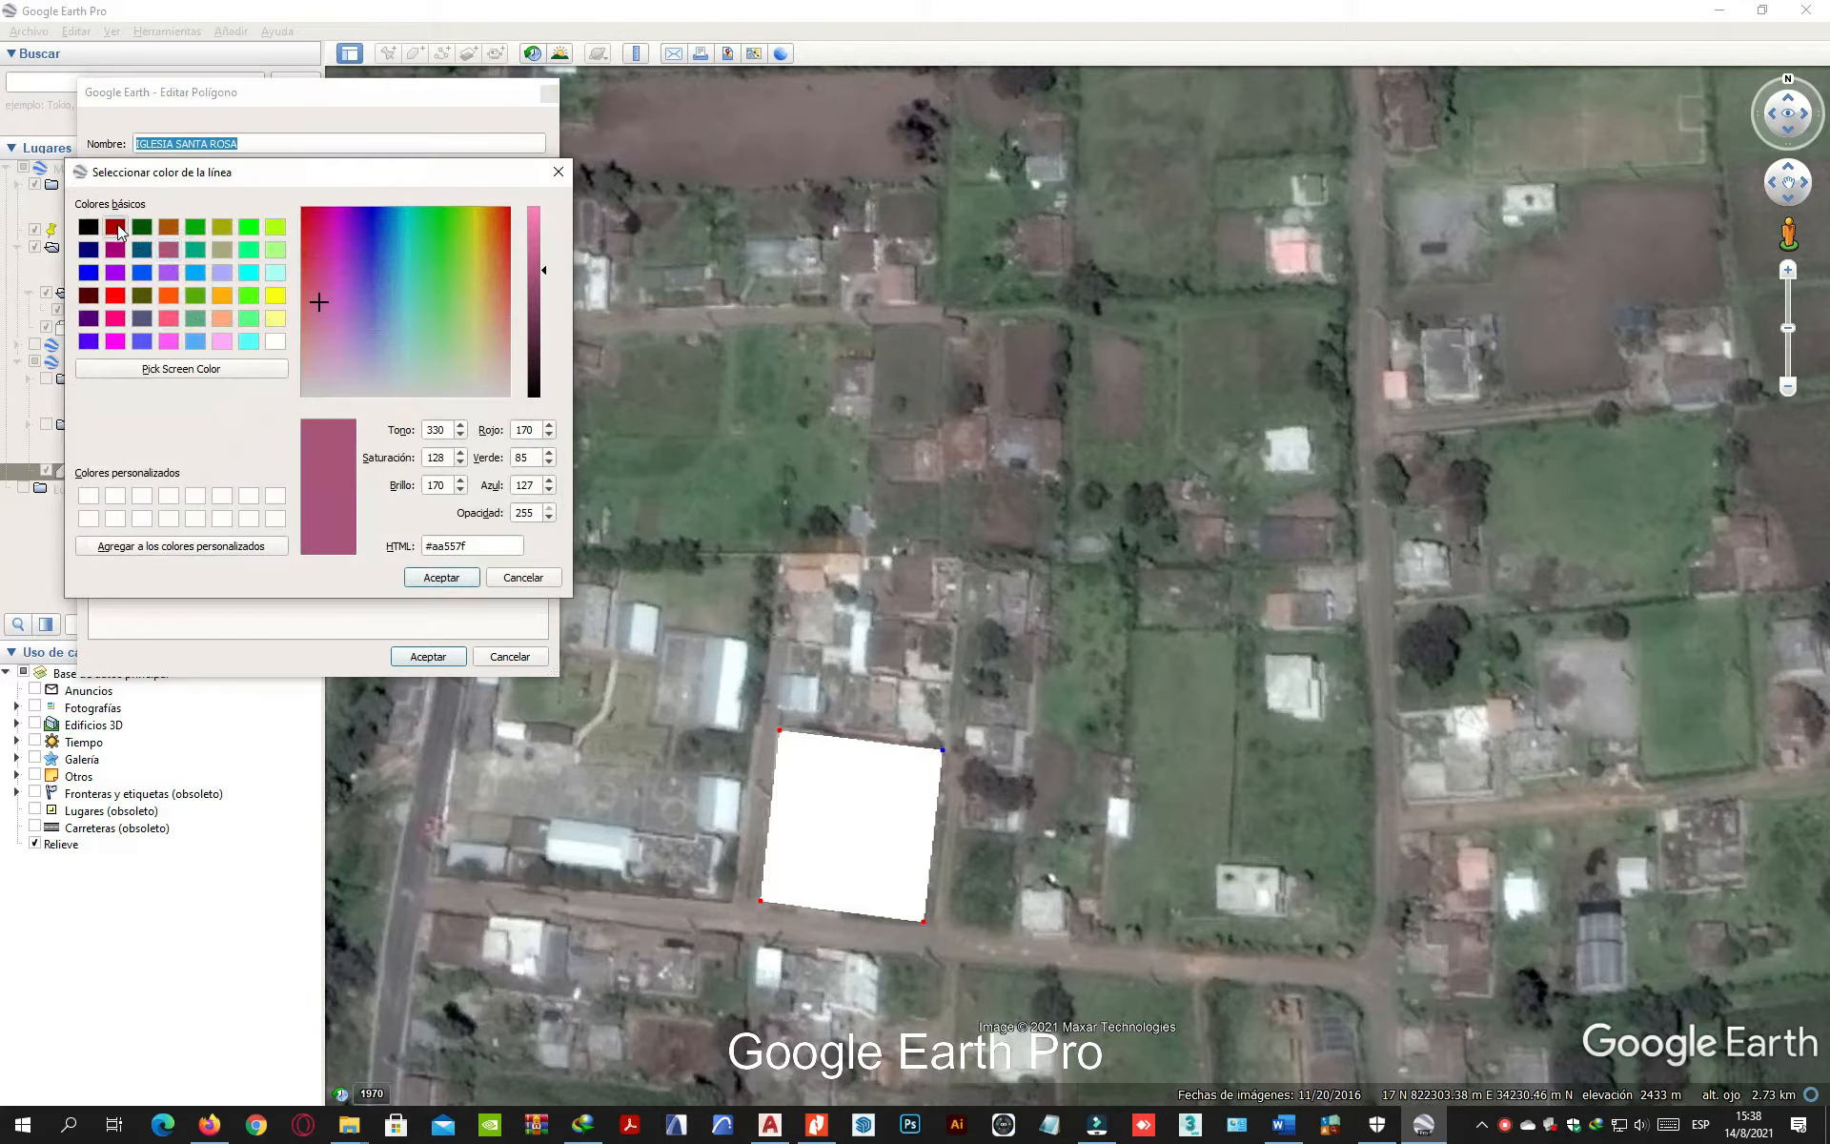
{"action": "left_click", "coordinate": [116, 227]}
{"action": "left_click", "coordinate": [424, 572]}
Step: Show the polygon as outline only (Contorno) with a line width of 2.0, and accept the changes
{"action": "left_click", "coordinate": [243, 322]}
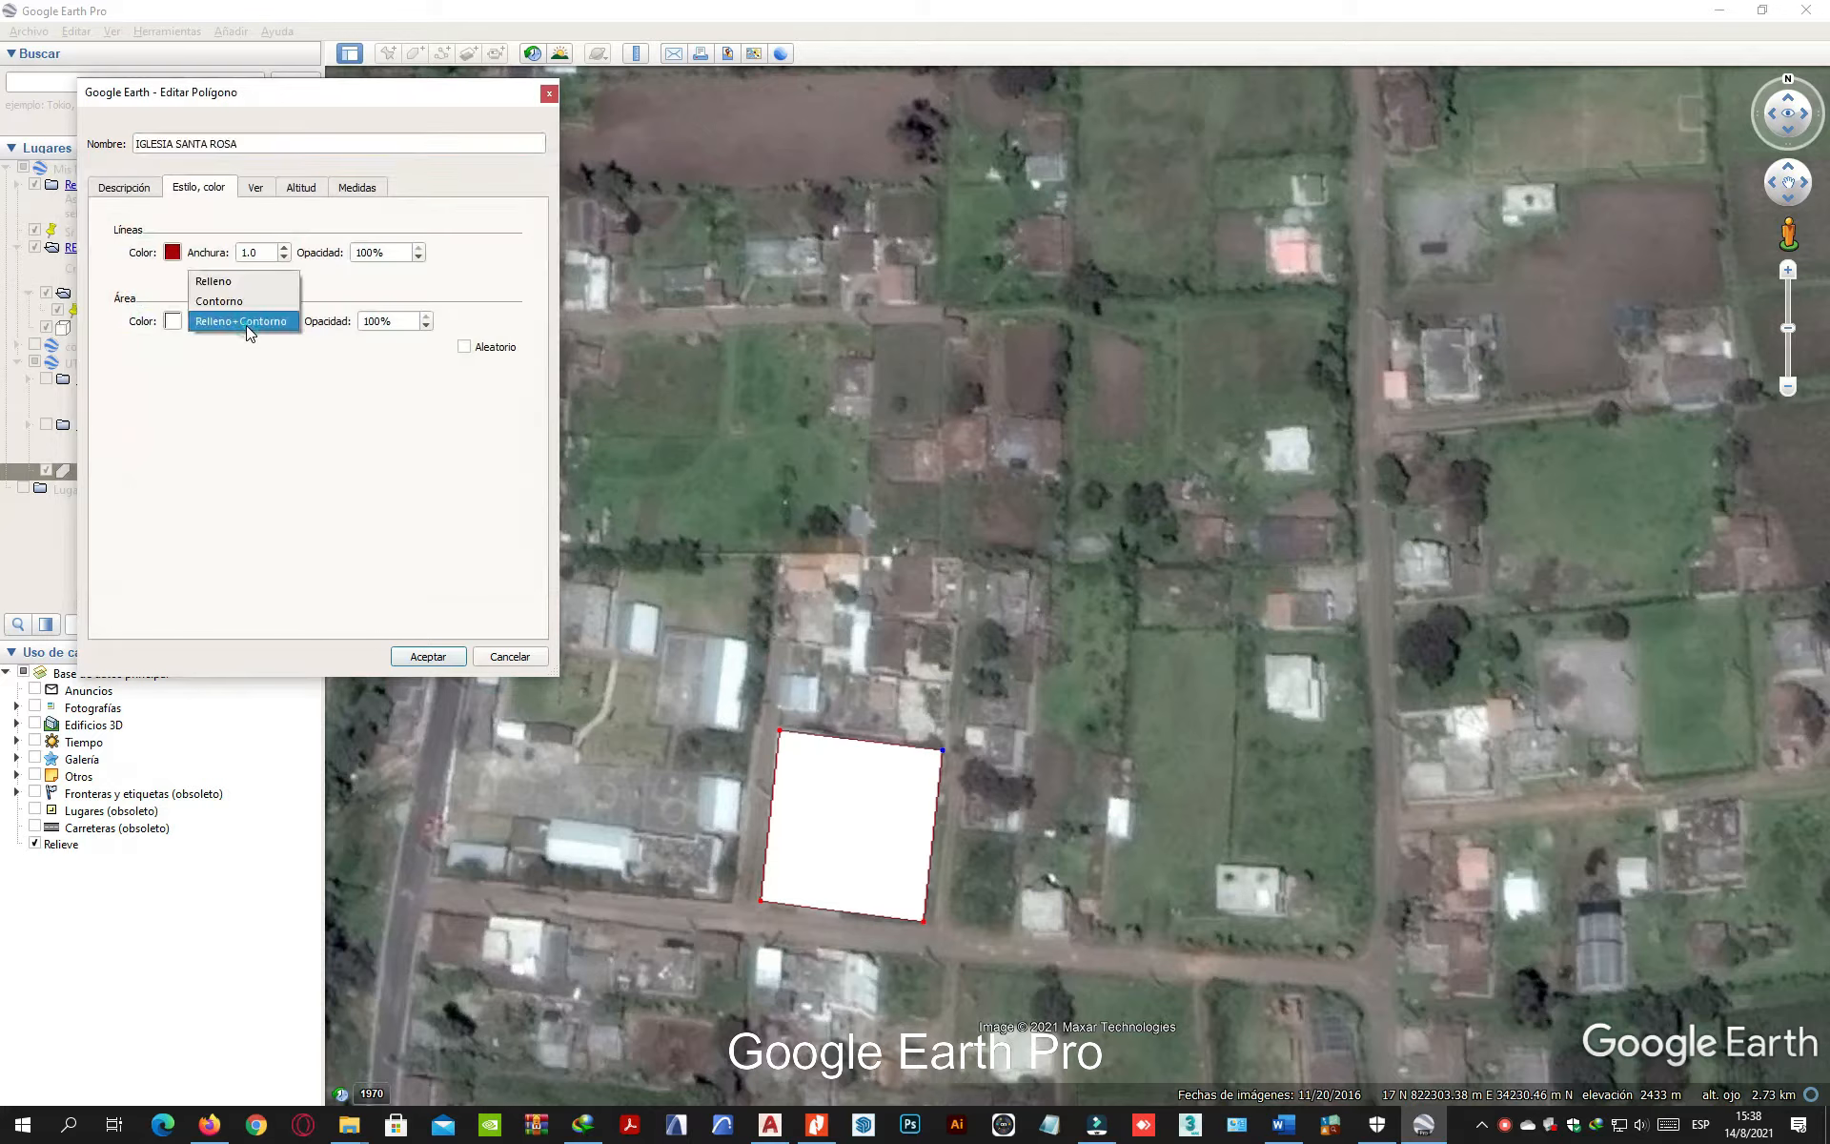
{"action": "left_click", "coordinate": [233, 302]}
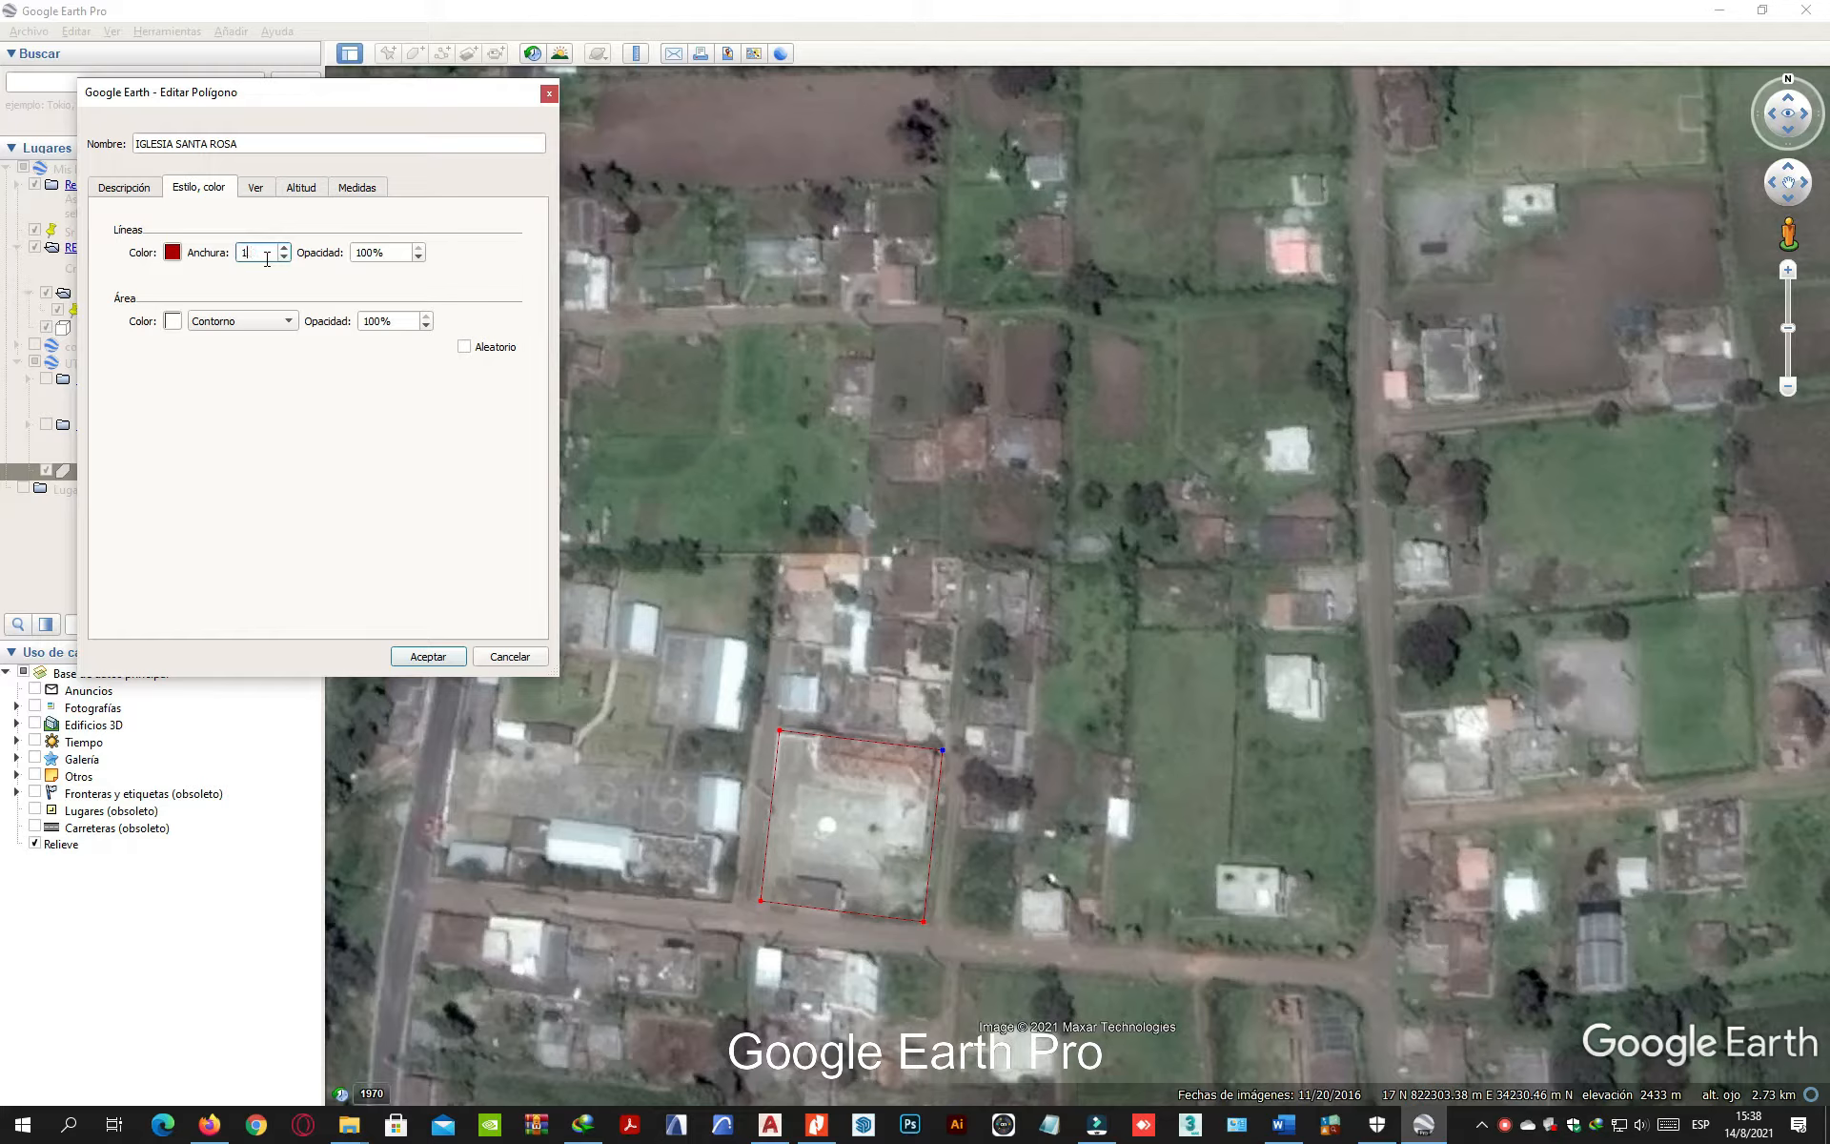
{"action": "type", "text": "2"}
{"action": "left_click", "coordinate": [395, 252]}
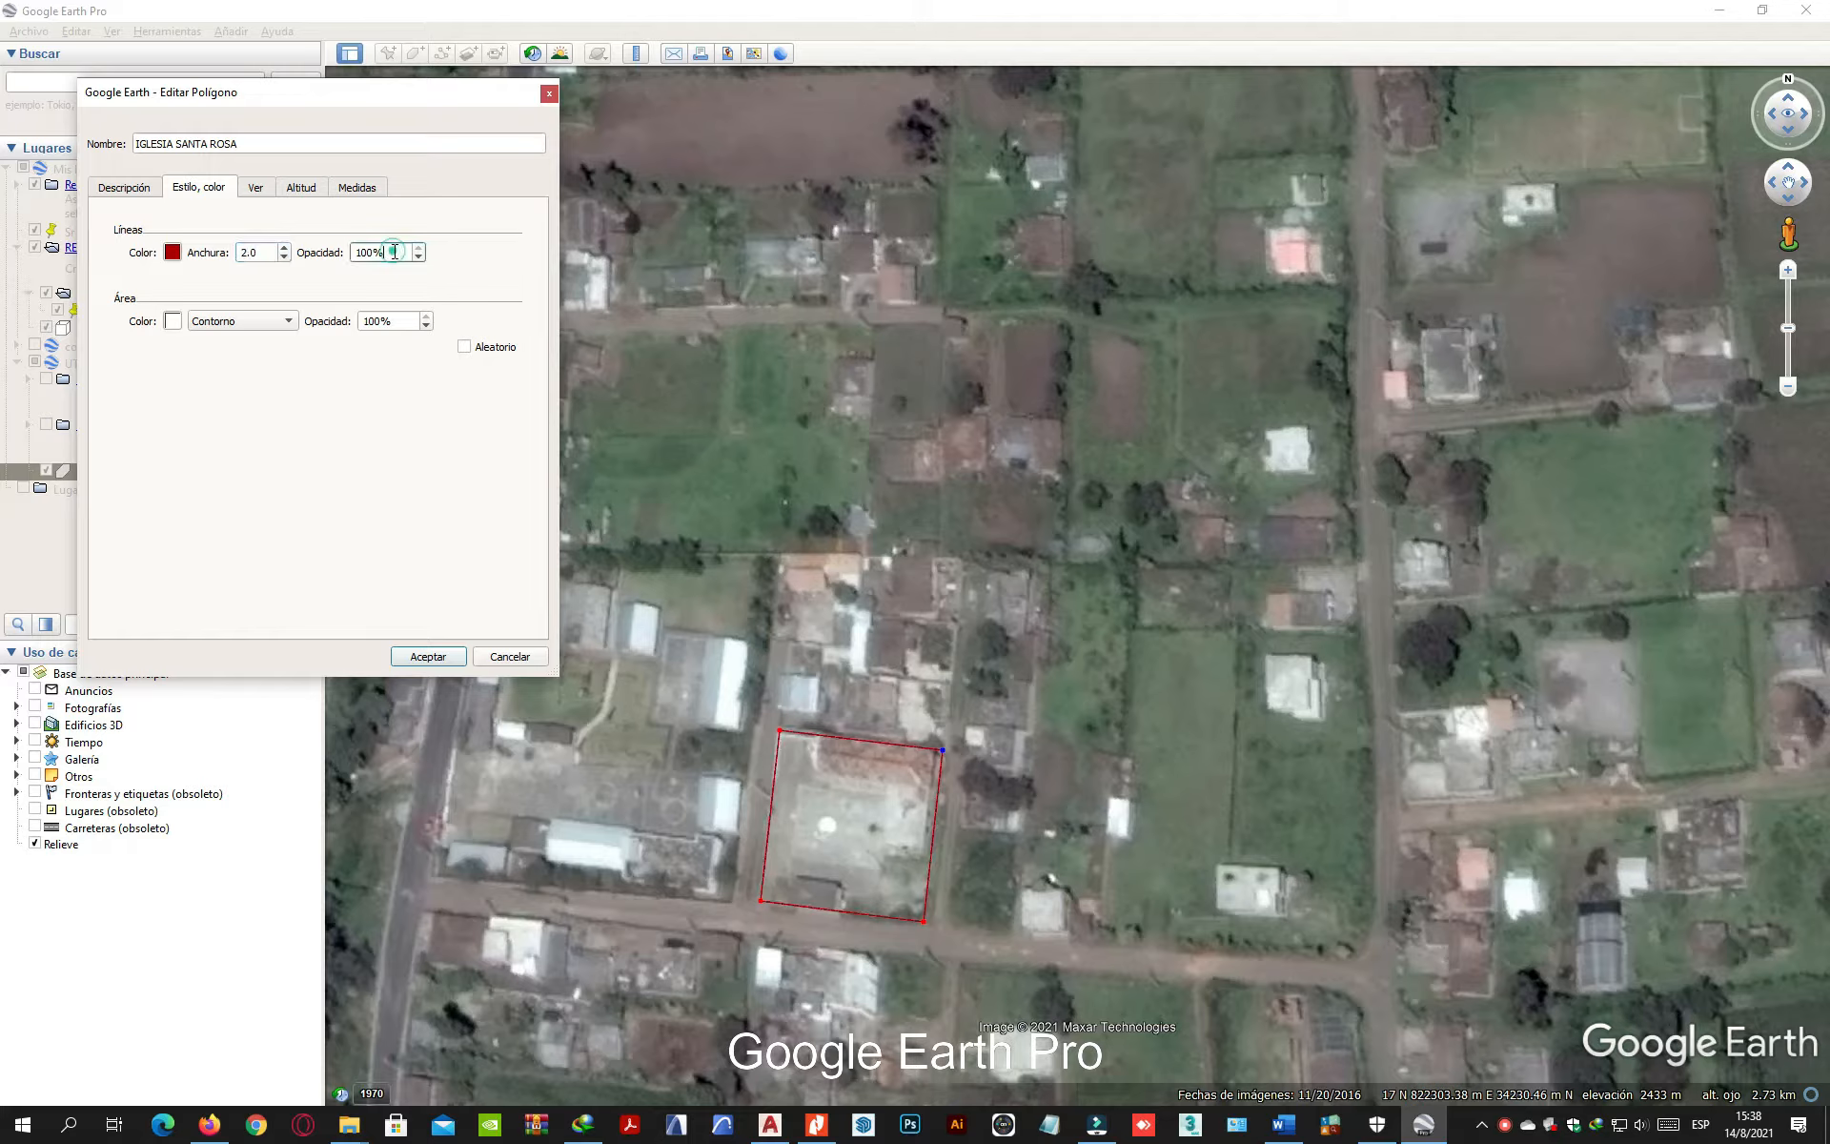
{"action": "left_click", "coordinate": [427, 656]}
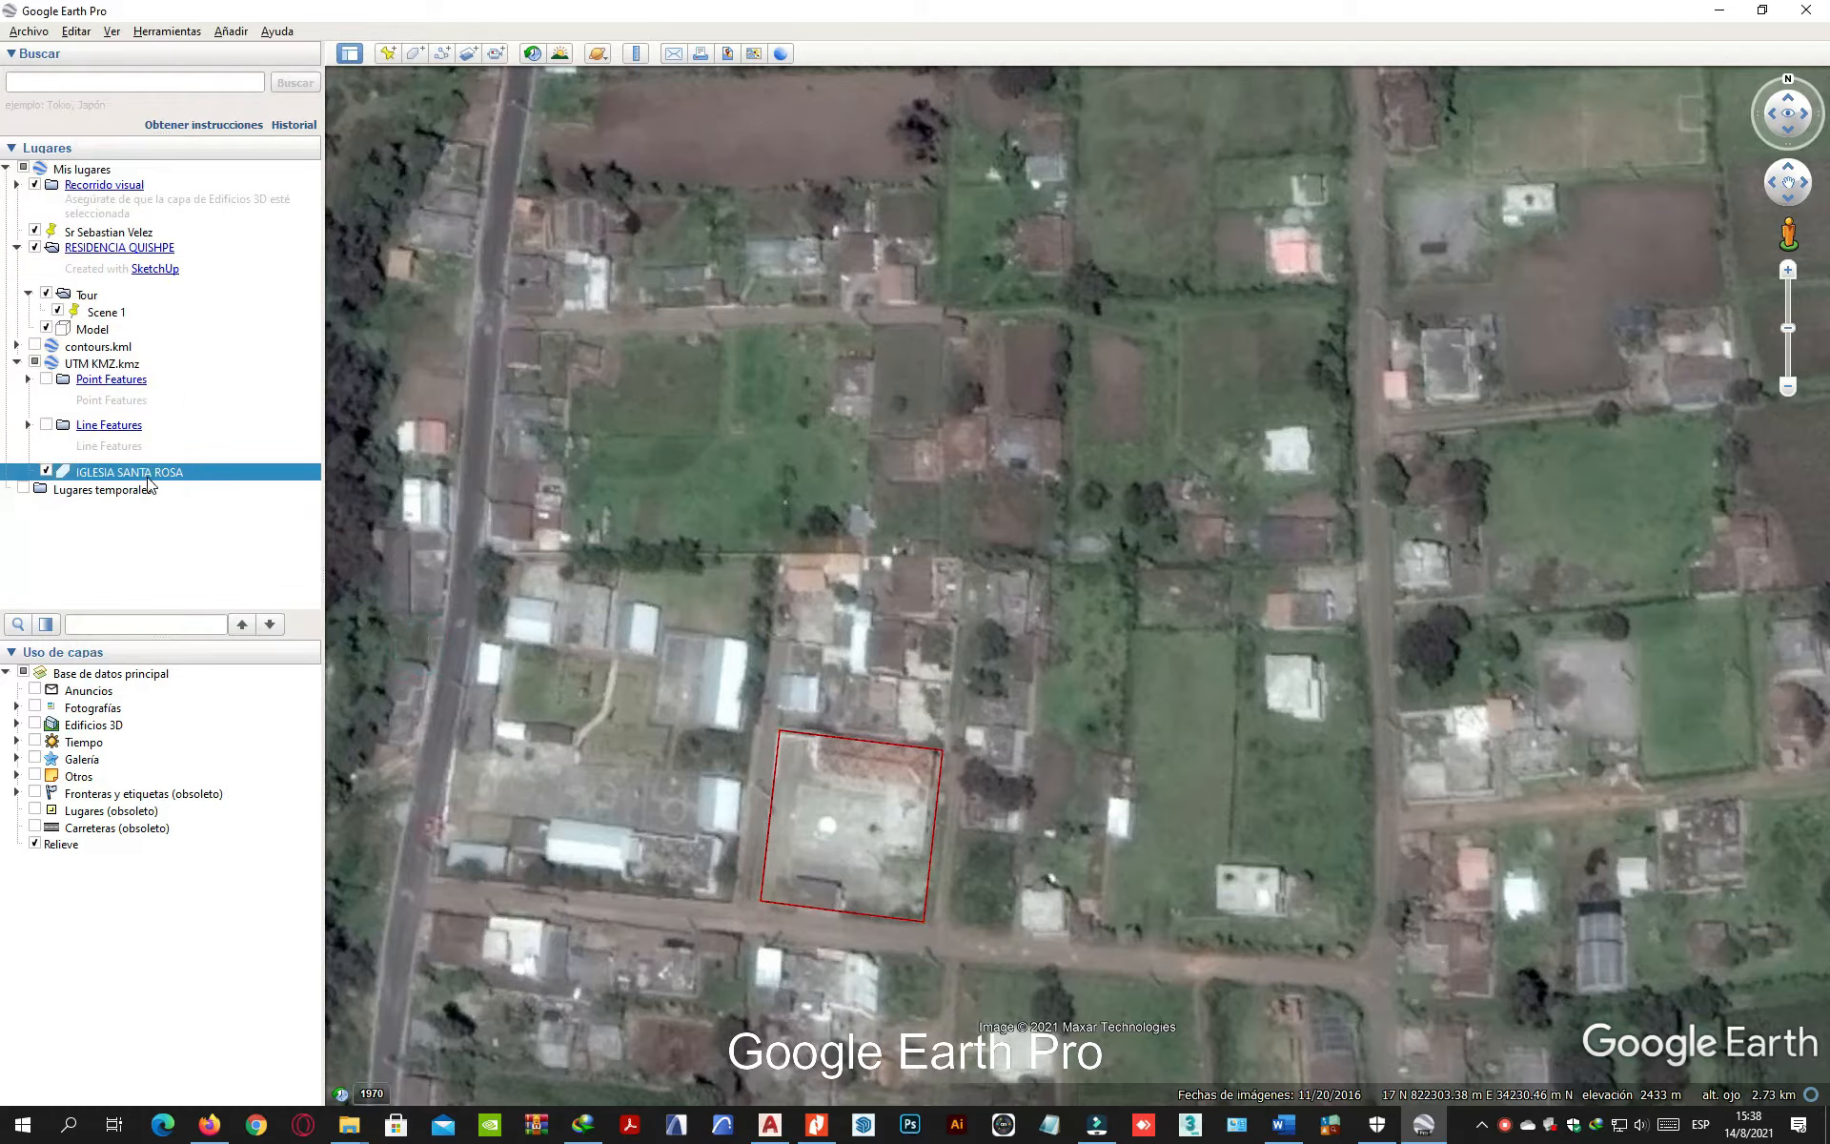
Step: Save the IGLESIA SANTA ROSA polygon as a KMZ file in a new Downloads folder named POLIGONO DE ESTUDIO
{"action": "right_click", "coordinate": [150, 482]}
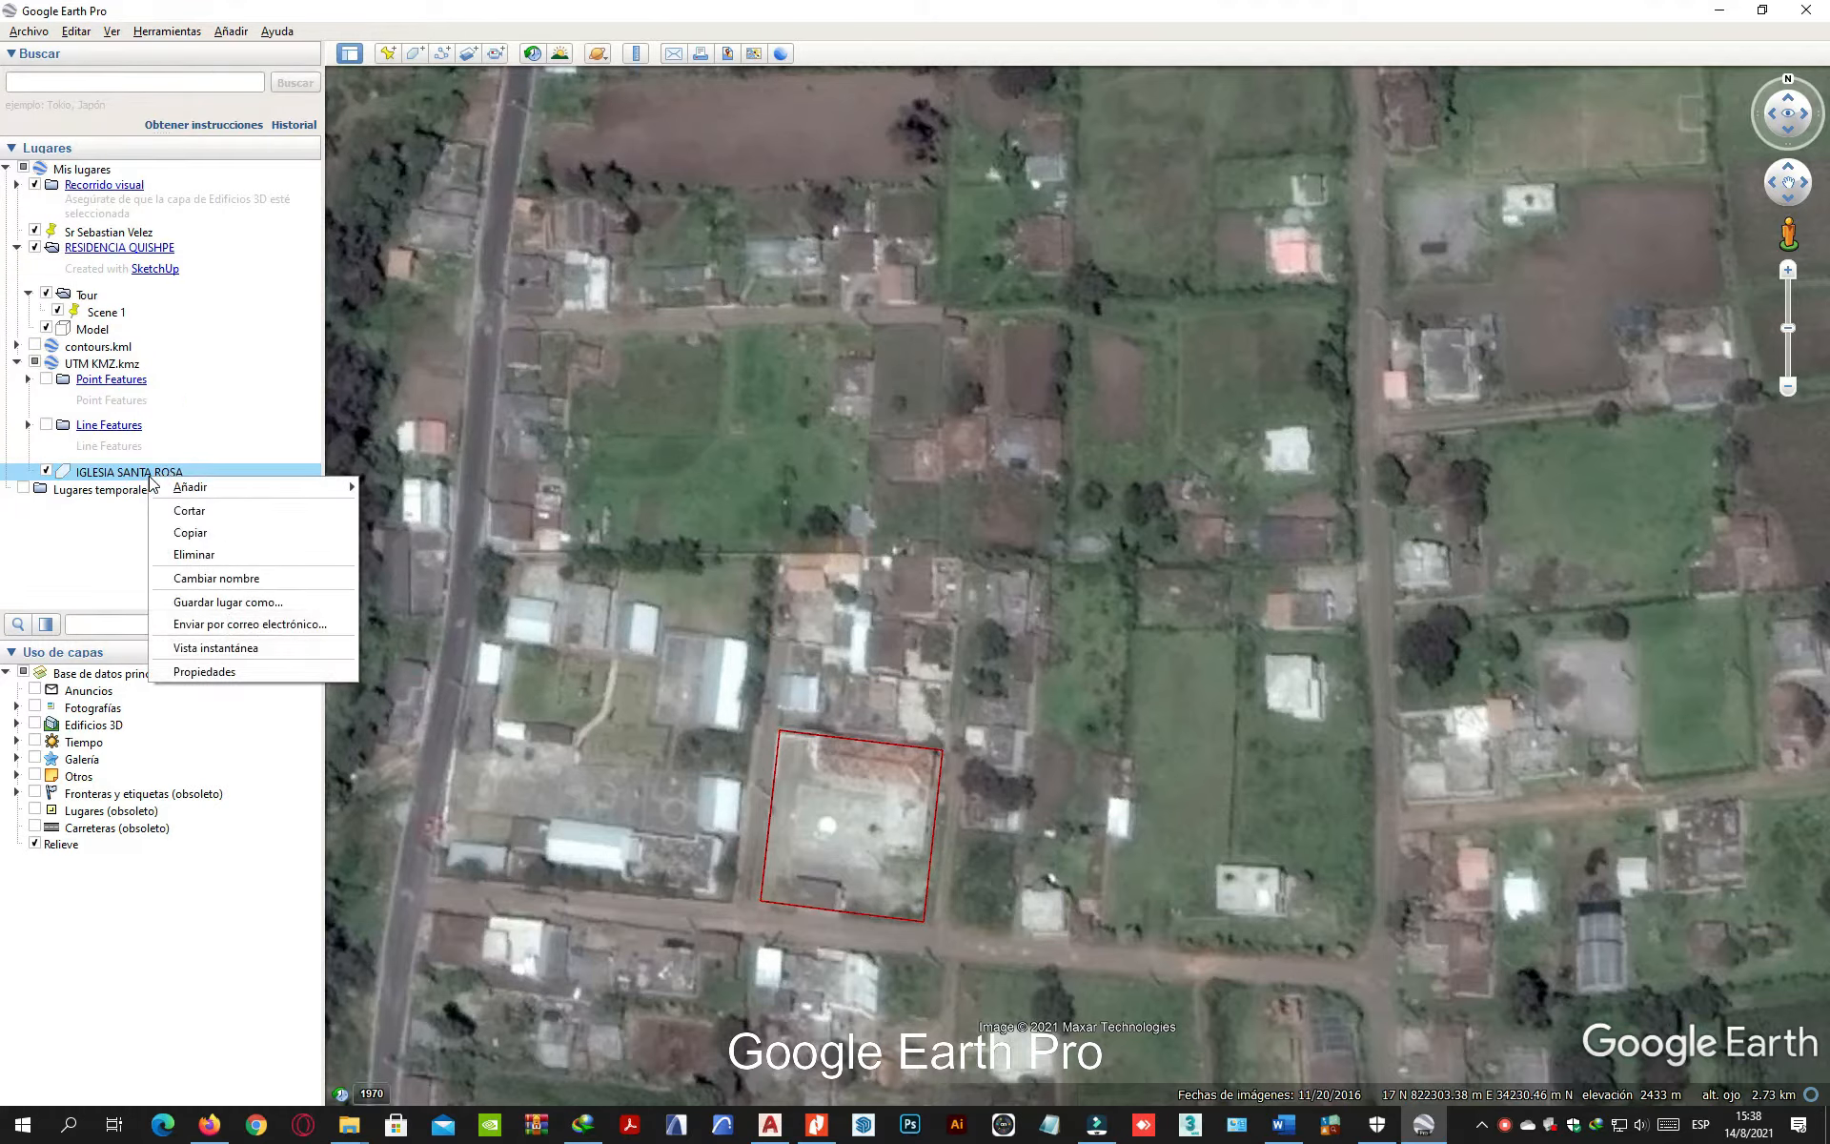
{"action": "left_click", "coordinate": [228, 601]}
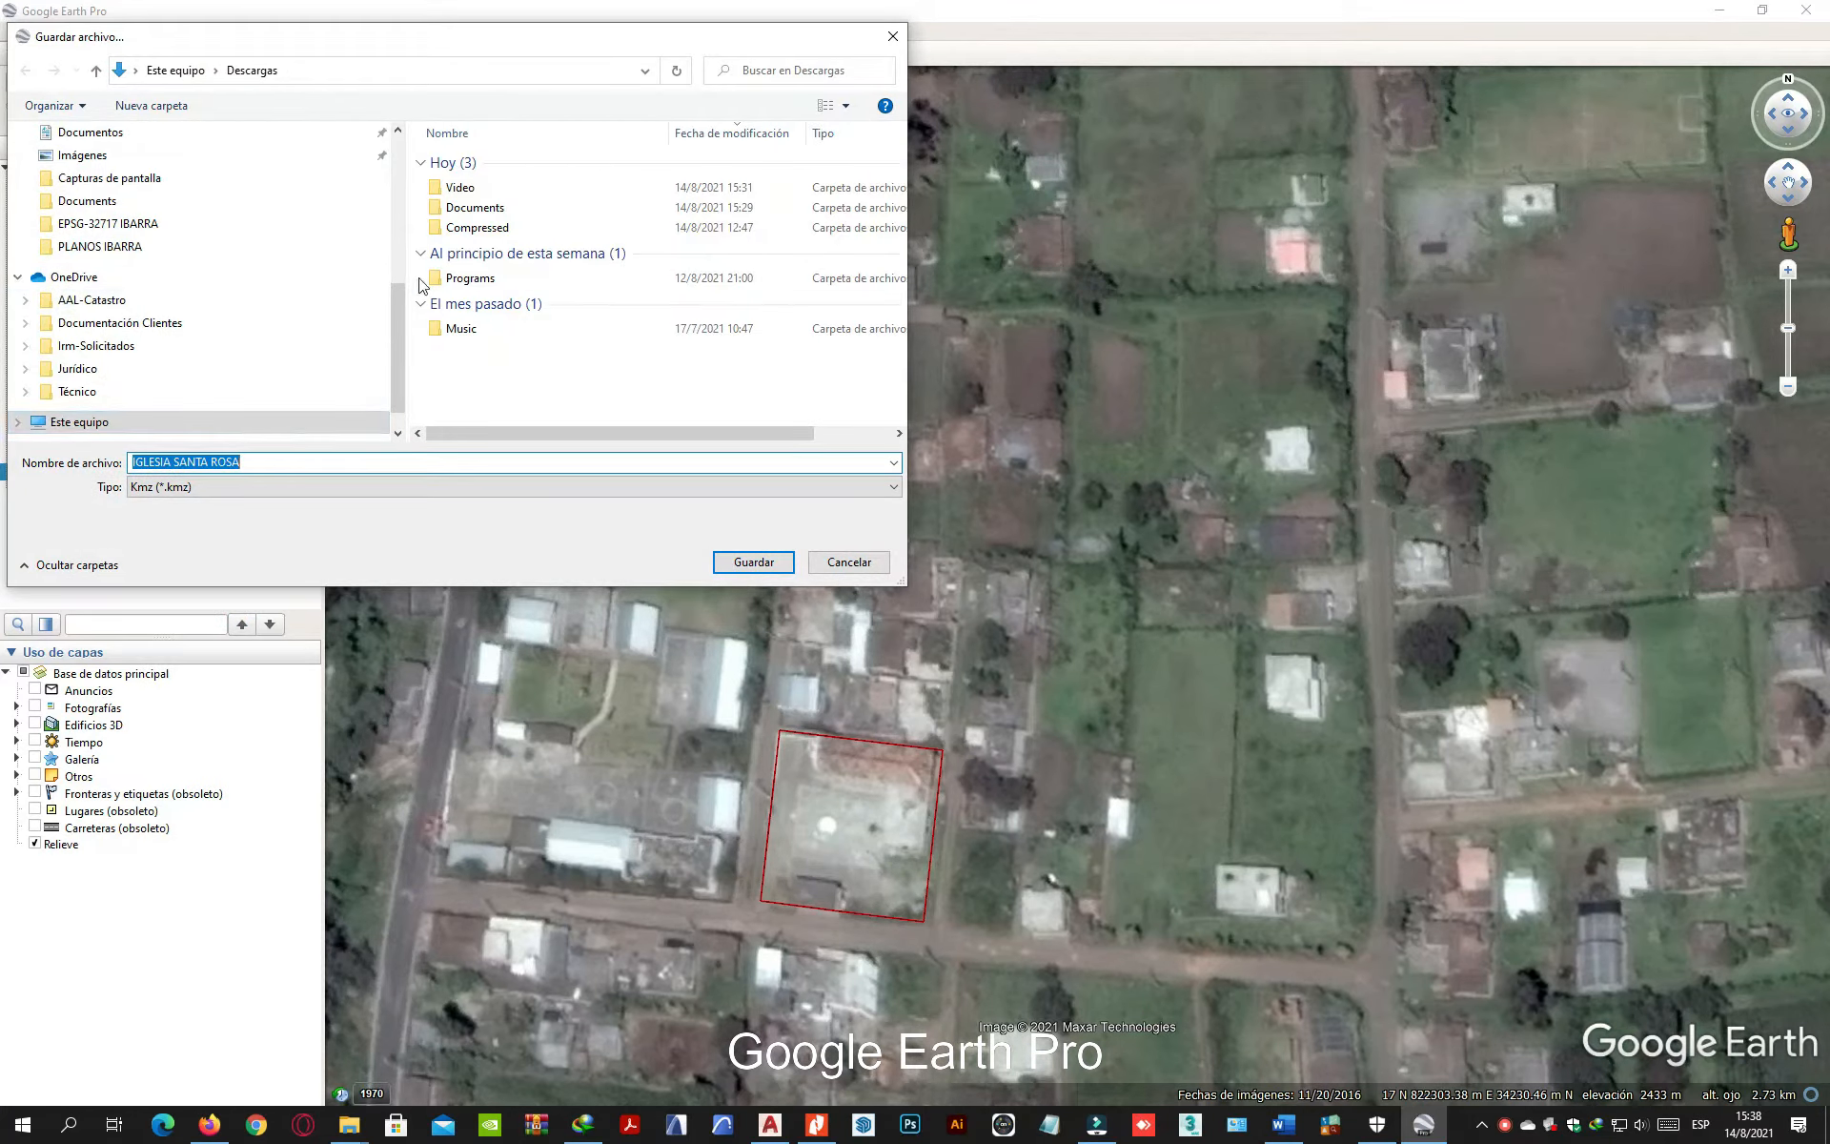
{"action": "left_click", "coordinate": [150, 105]}
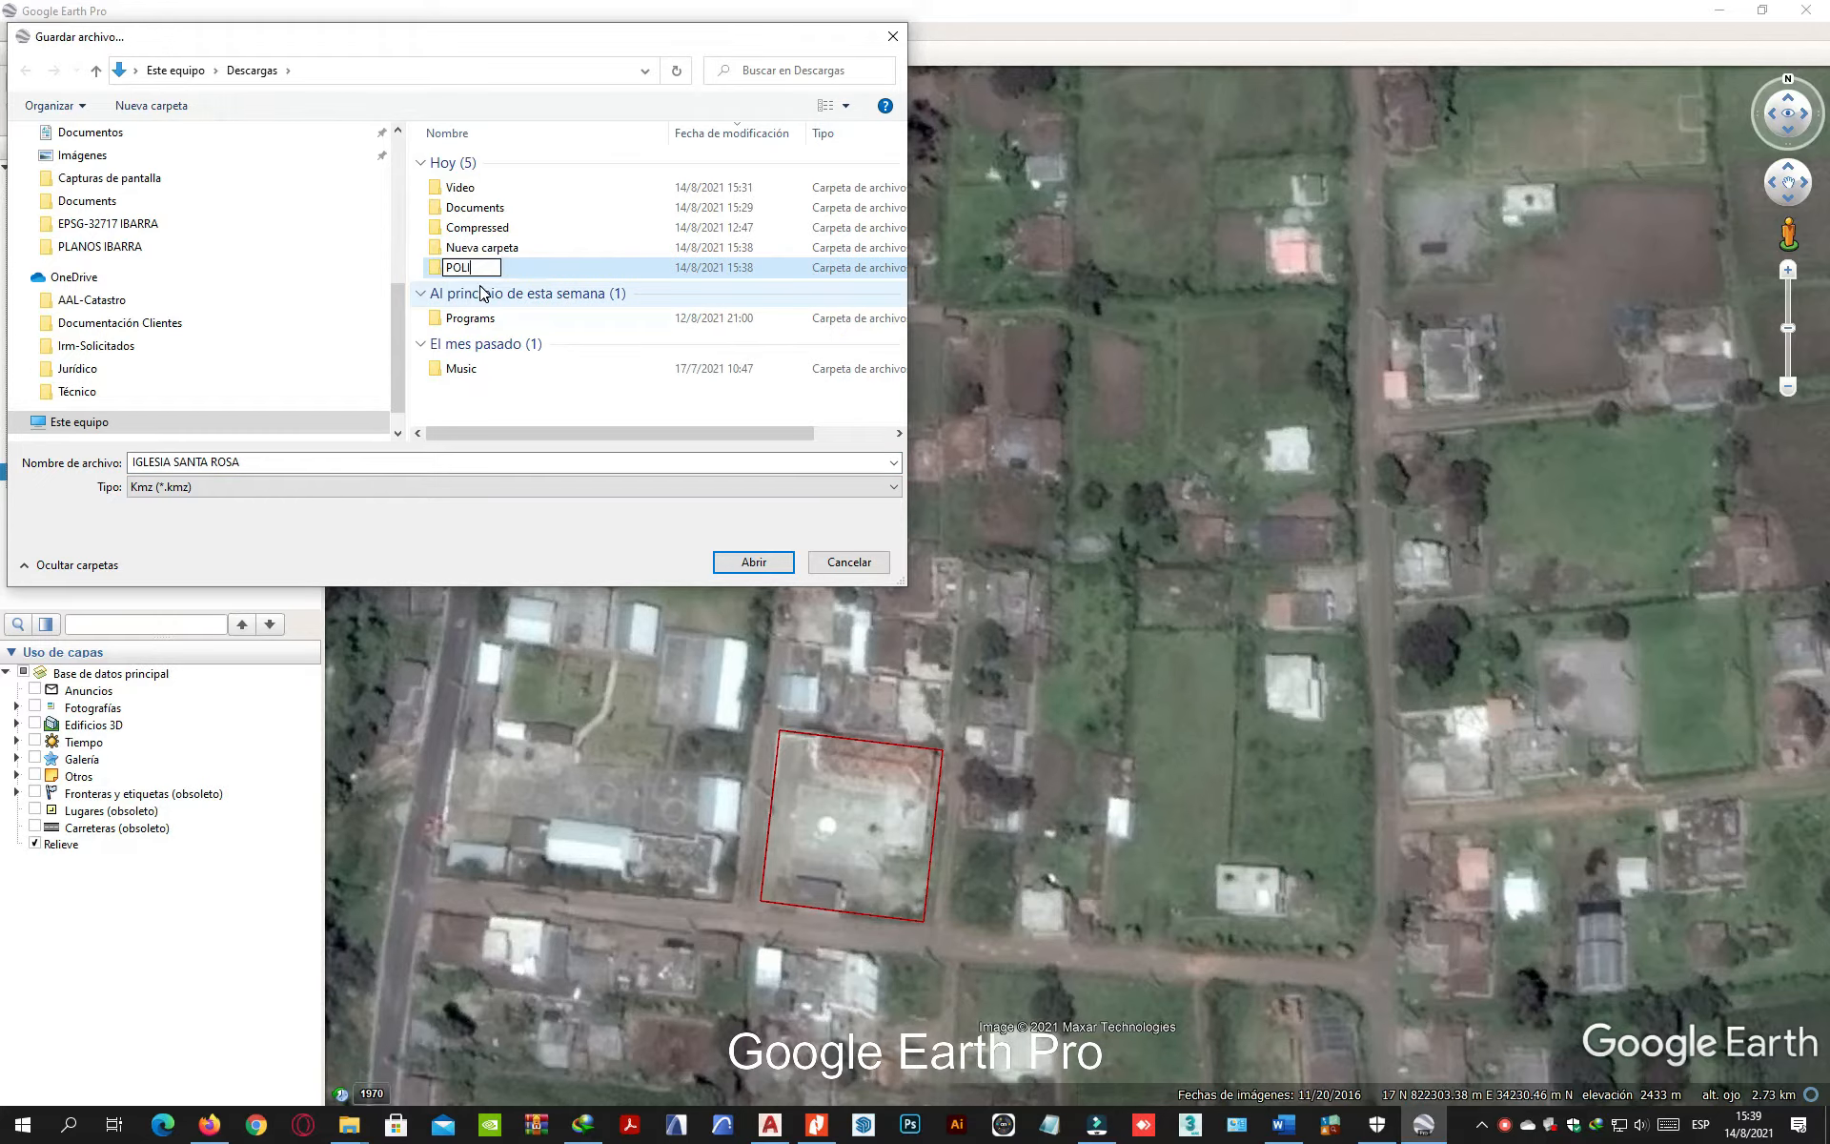
{"action": "type", "text": "POLIGONO DE ESTU"}
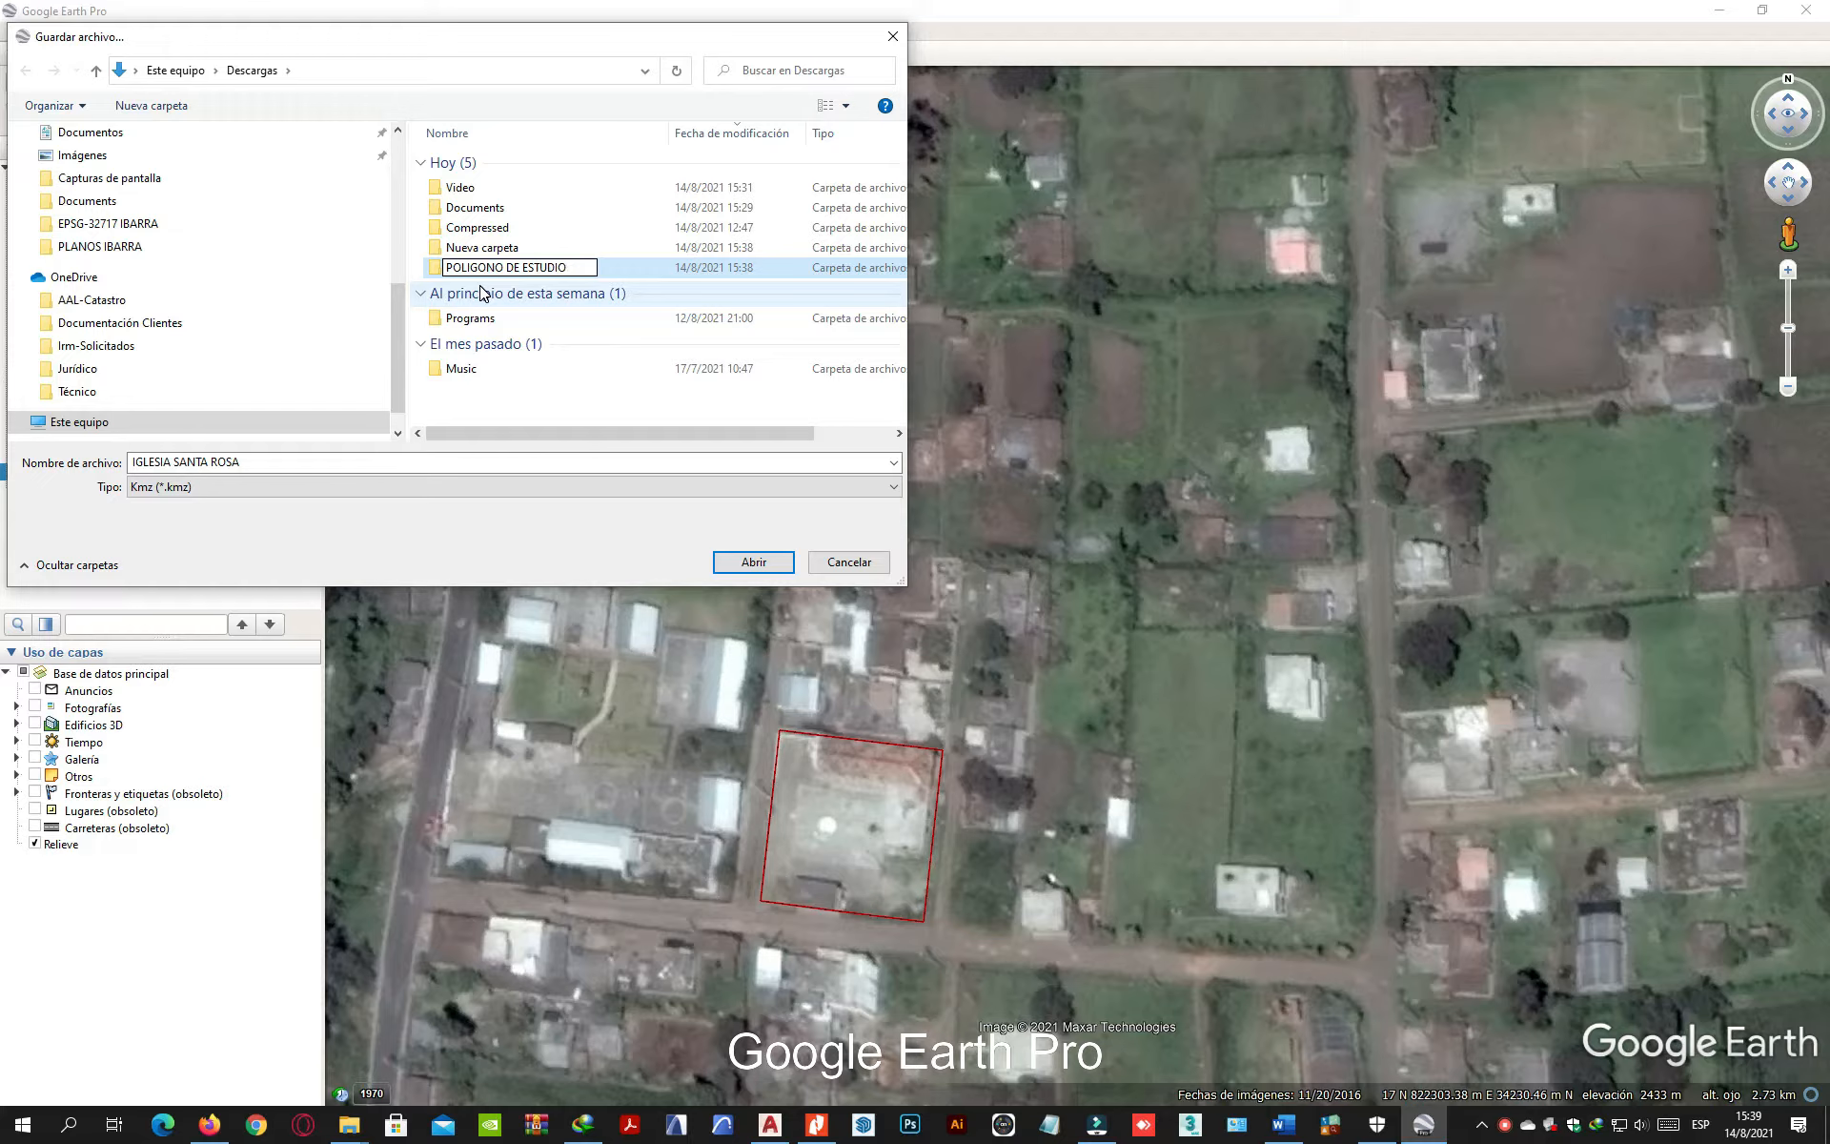
{"action": "type", "text": "DIO"}
{"action": "key", "text": "Return"}
{"action": "double_click", "coordinate": [591, 267]}
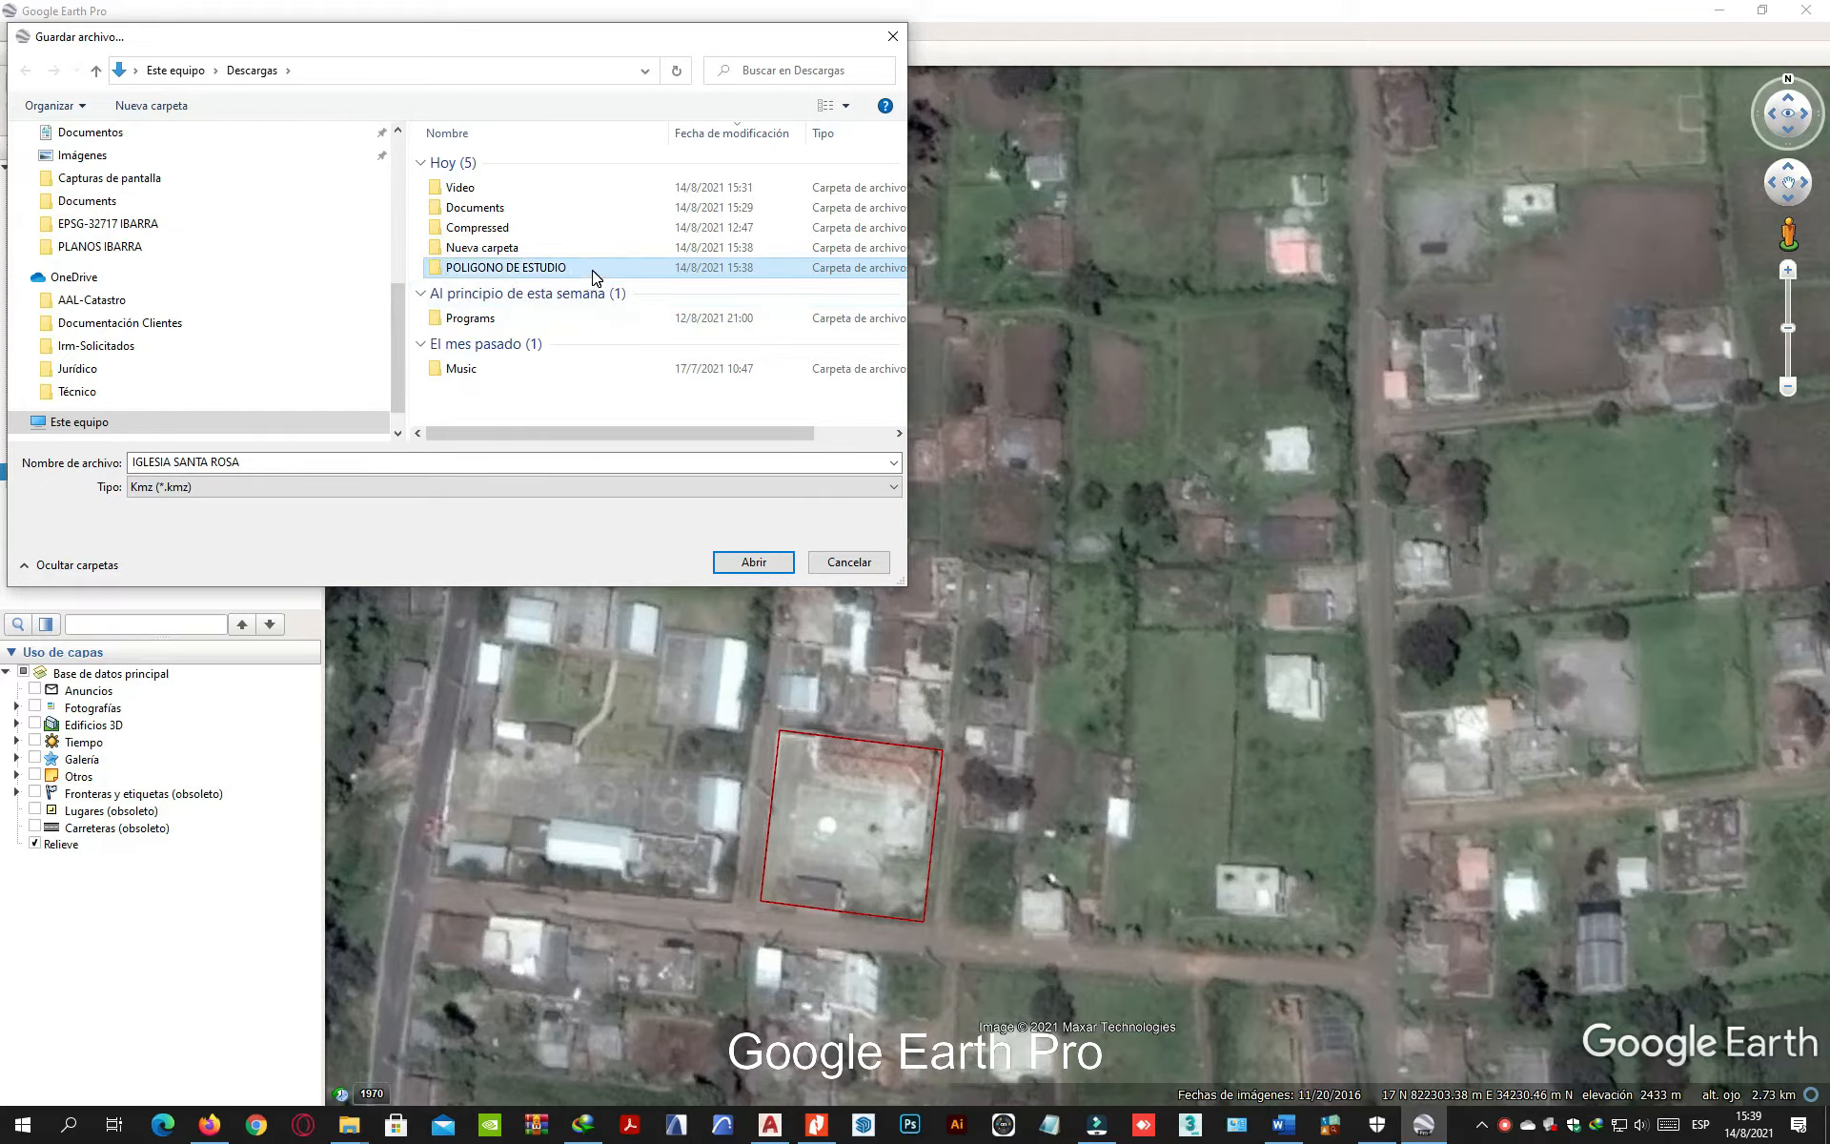
{"action": "left_click", "coordinate": [753, 561]}
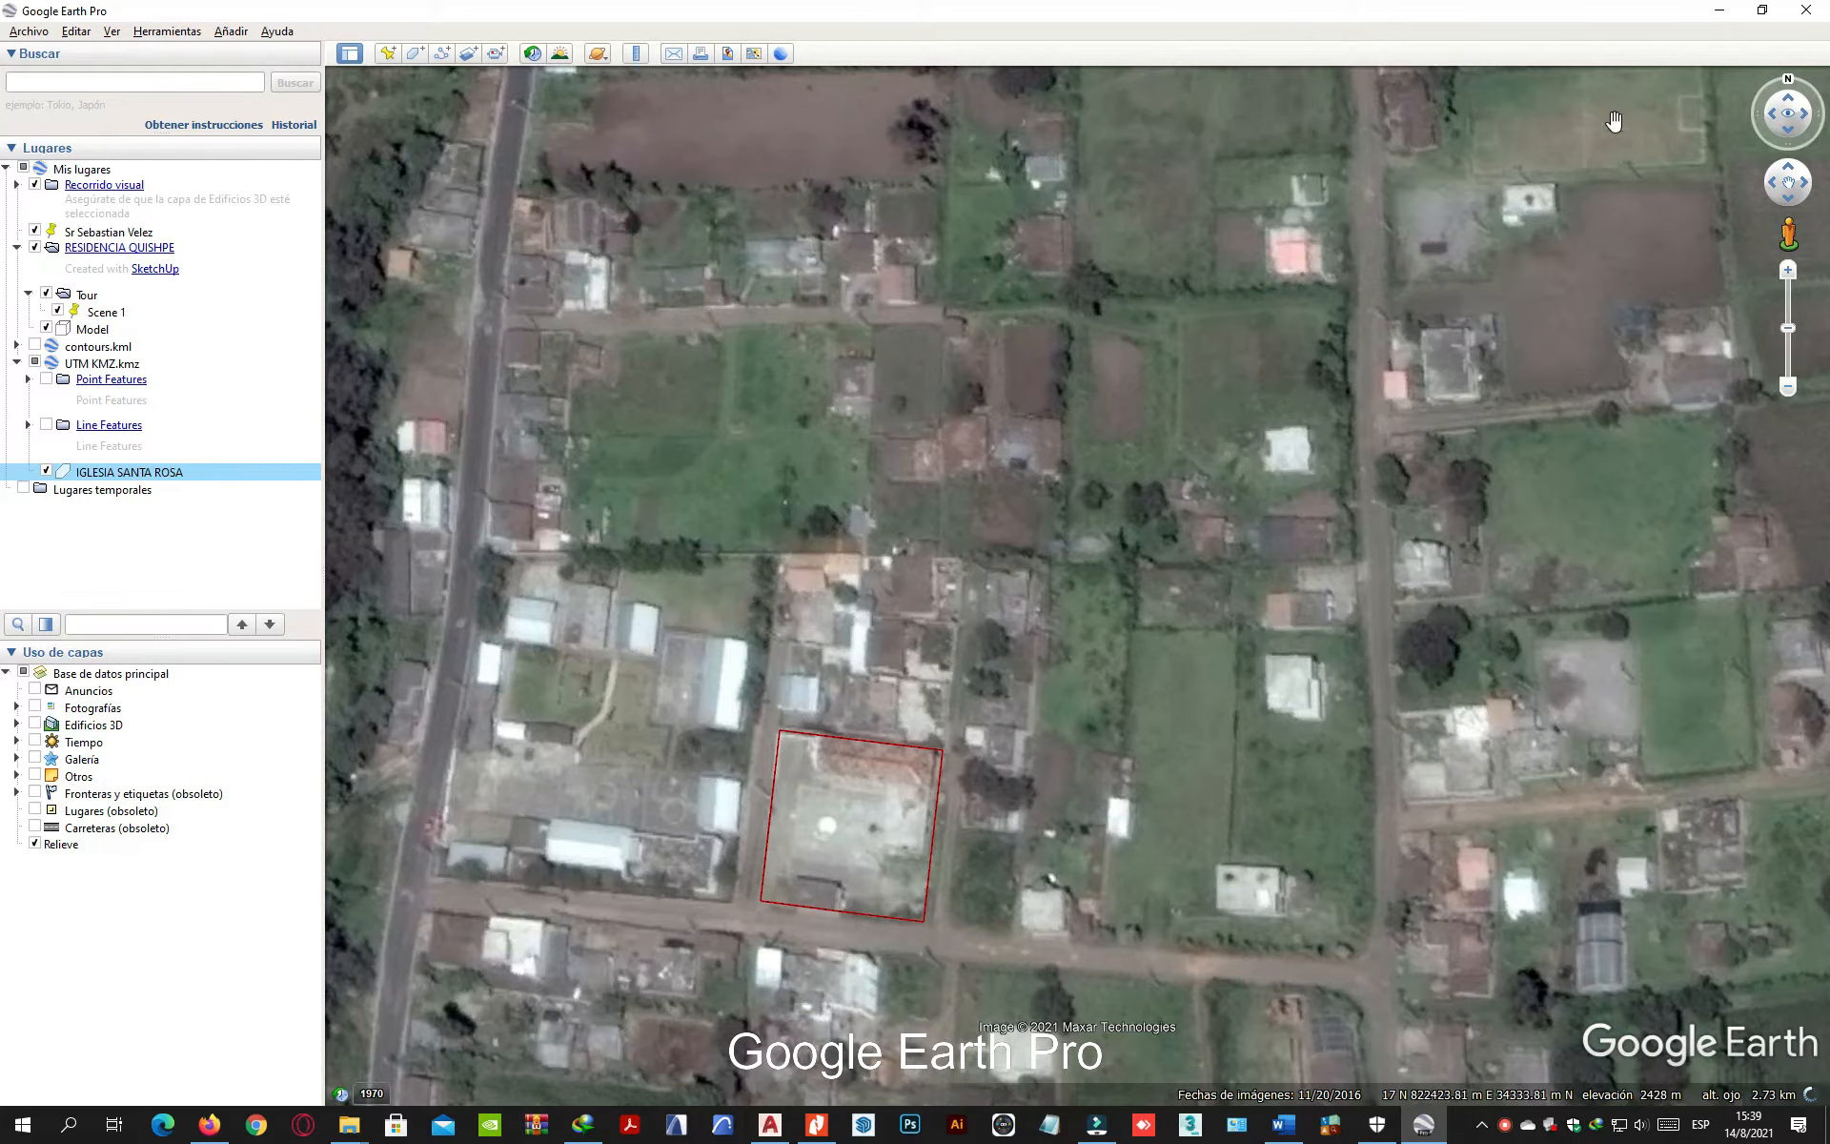
Step: Switch to GPS Visualizer in Firefox, upload the IGLESIA SANTA ROSA KMZ file and convert it to a GPX file
{"action": "left_click", "coordinate": [1719, 10]}
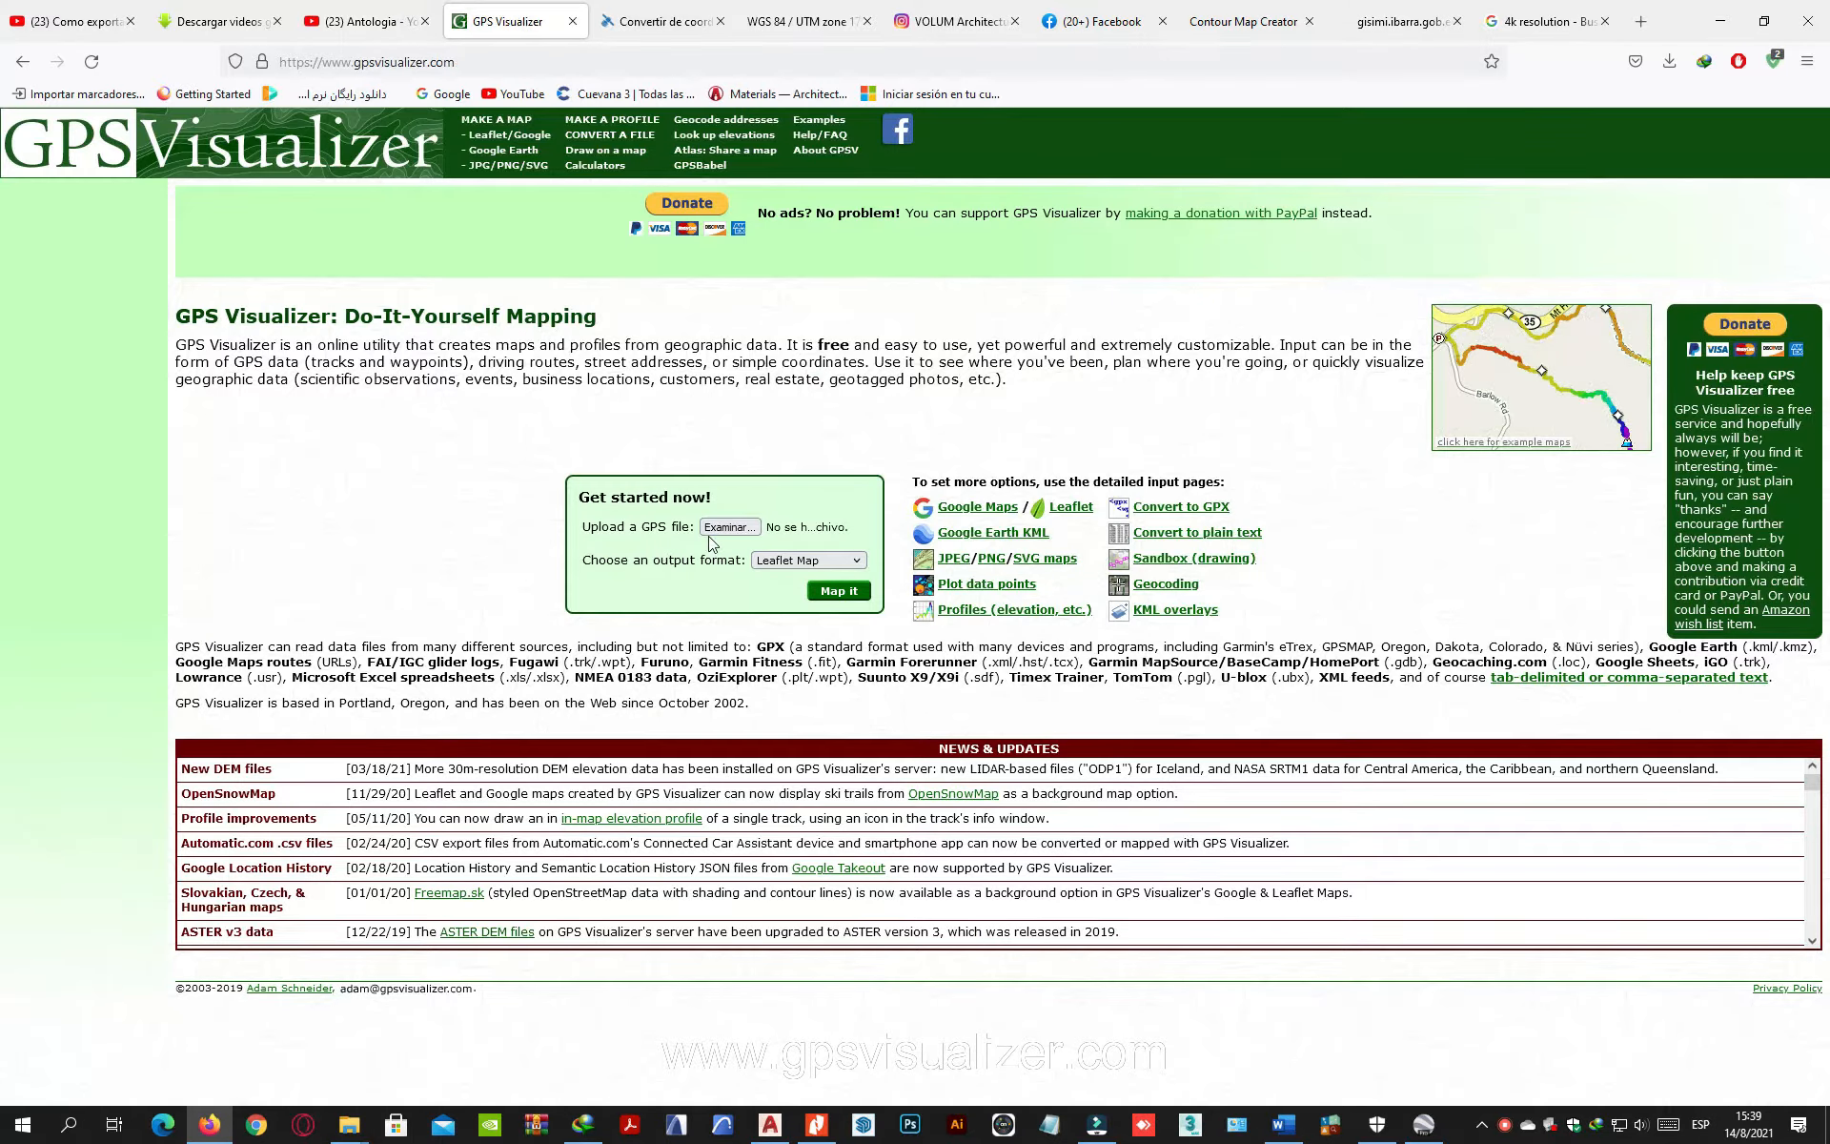
{"action": "left_click", "coordinate": [710, 532]}
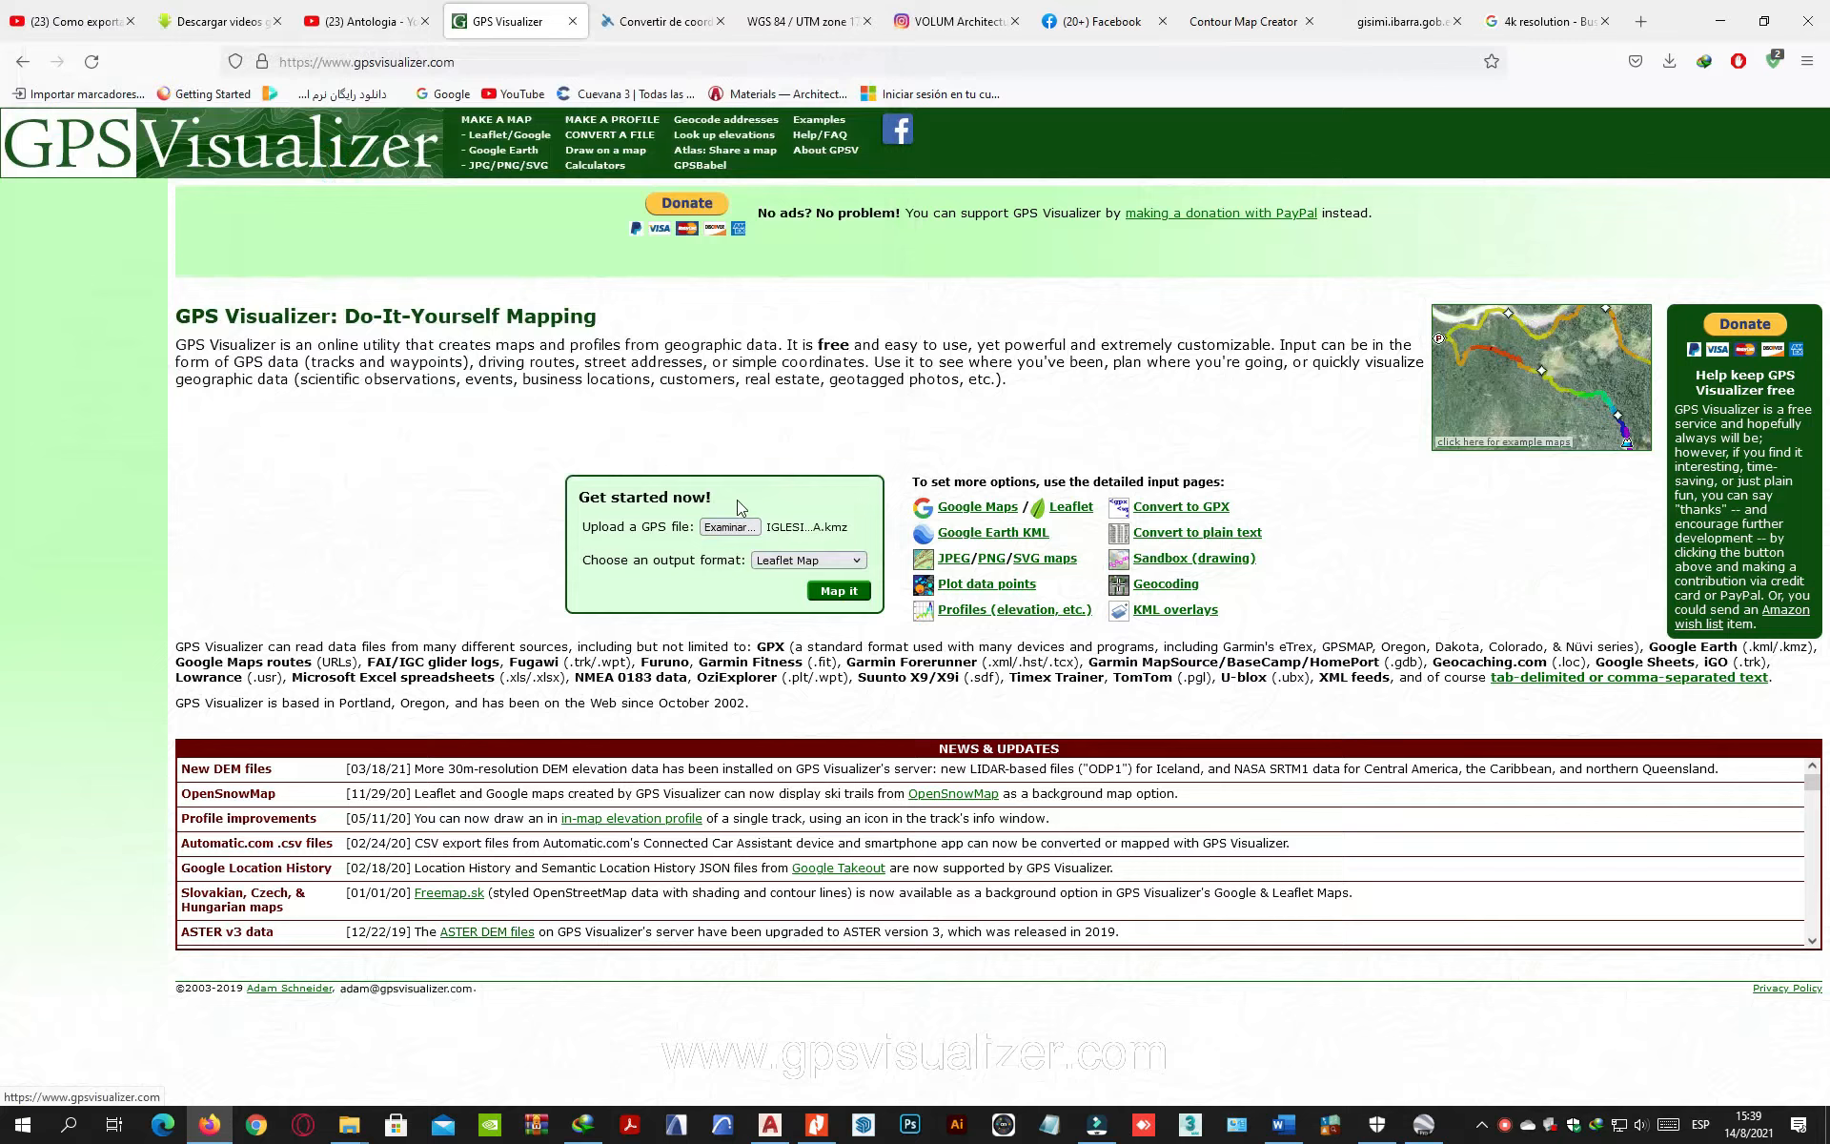
{"action": "left_click", "coordinate": [816, 563]}
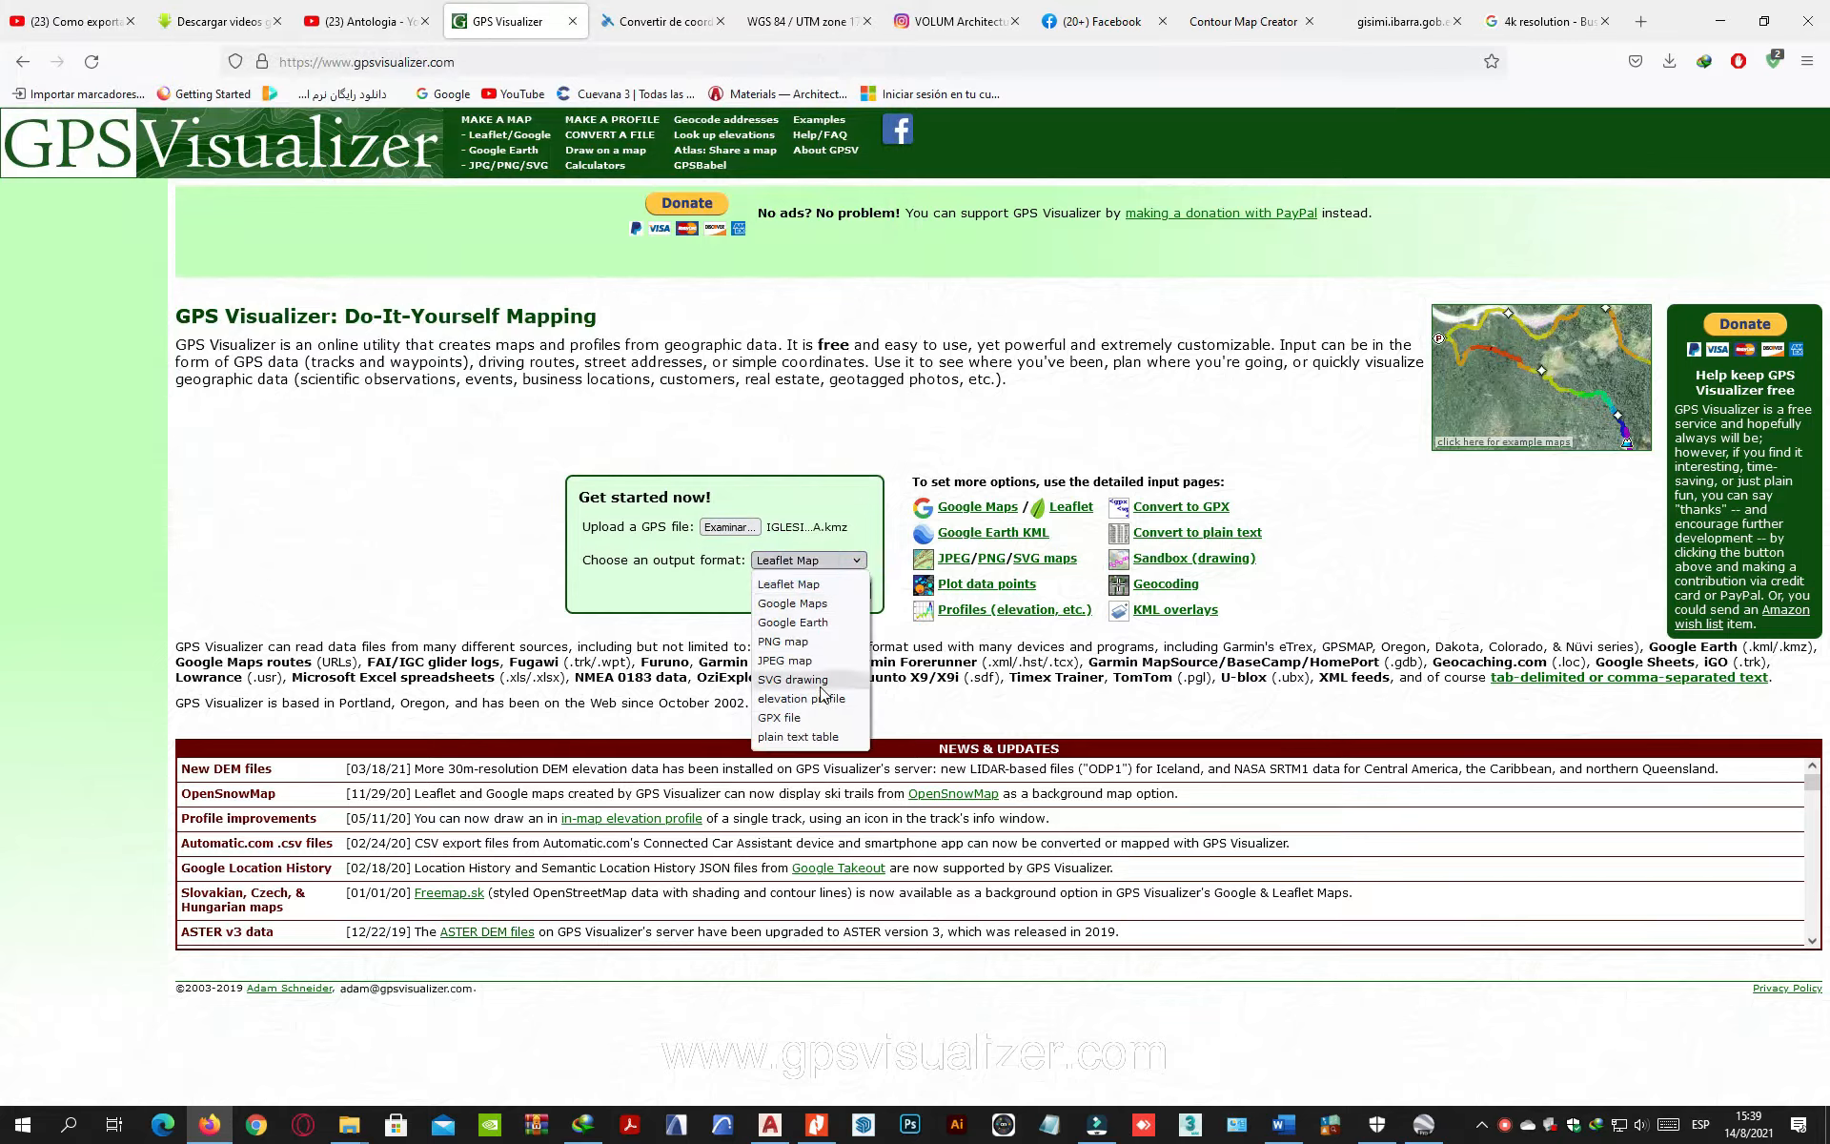
{"action": "left_click", "coordinate": [811, 719]}
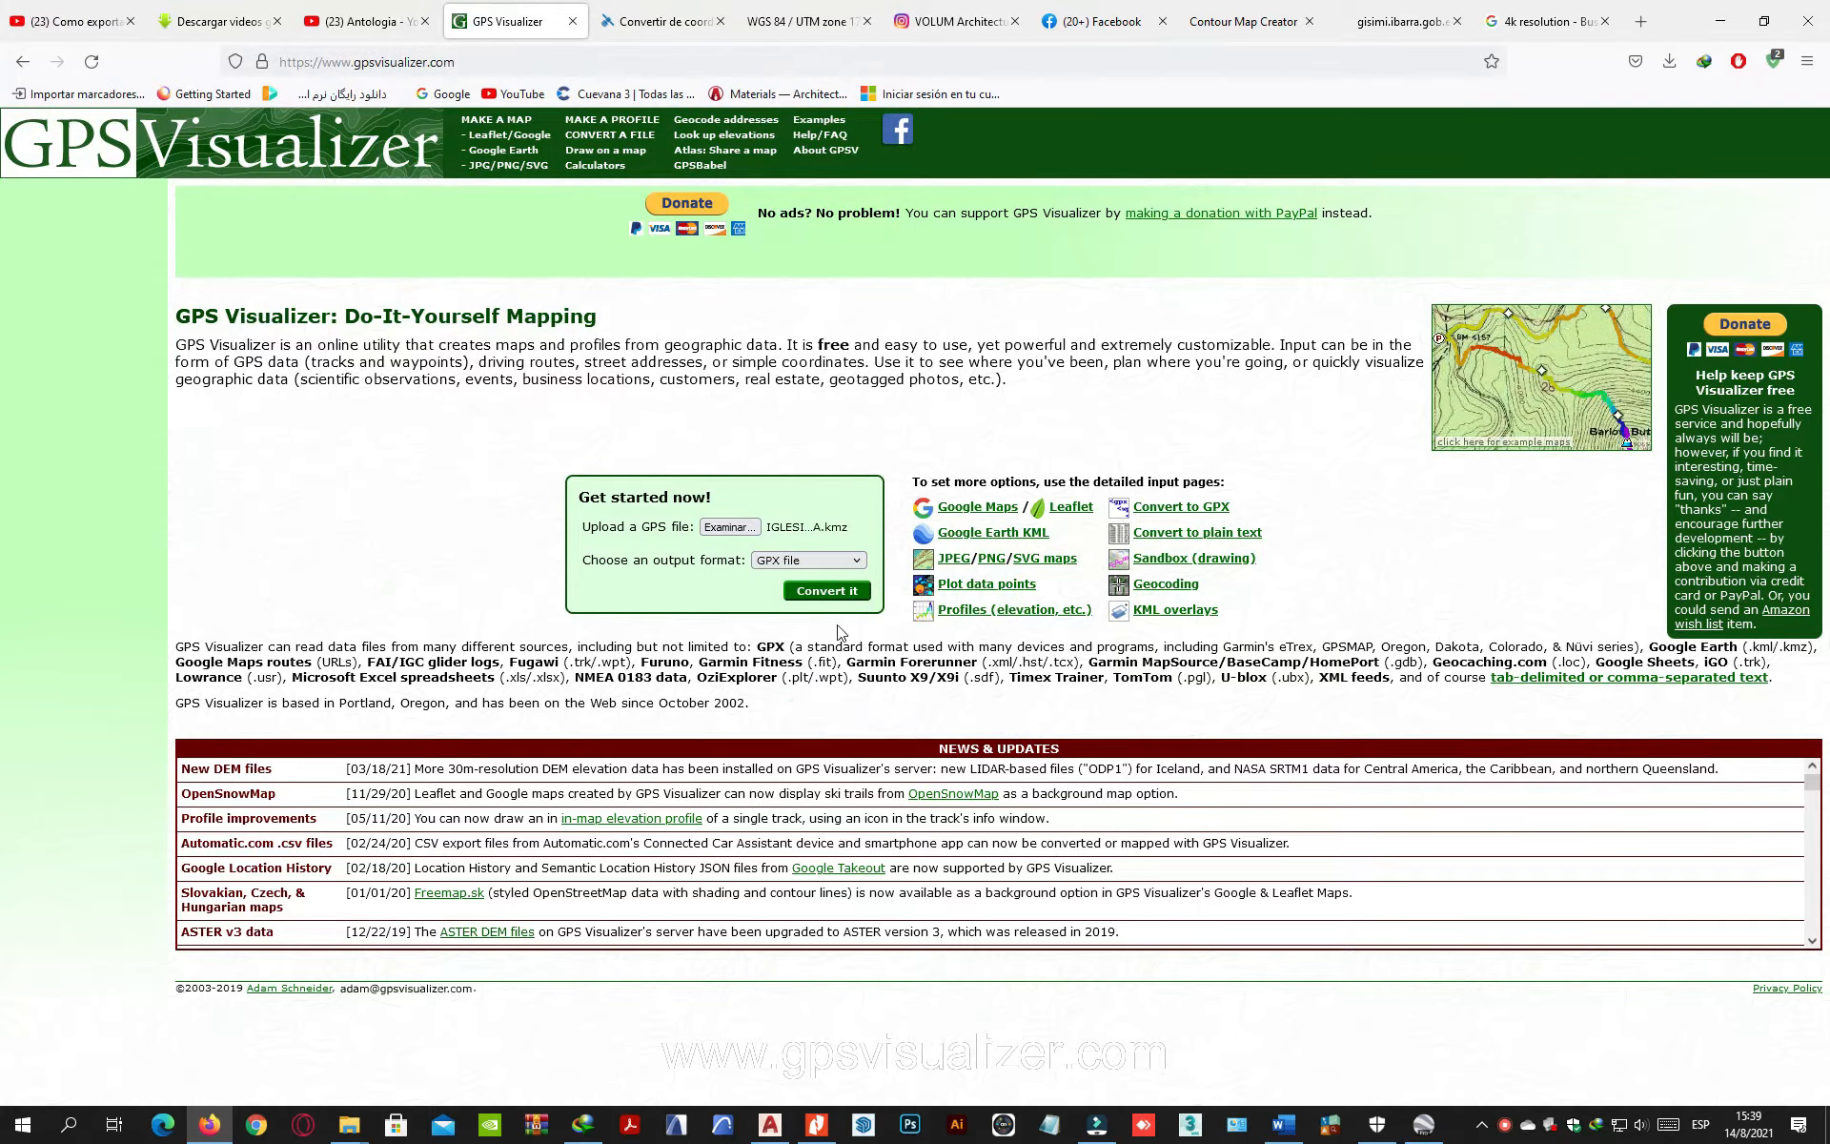
{"action": "left_click", "coordinate": [838, 592]}
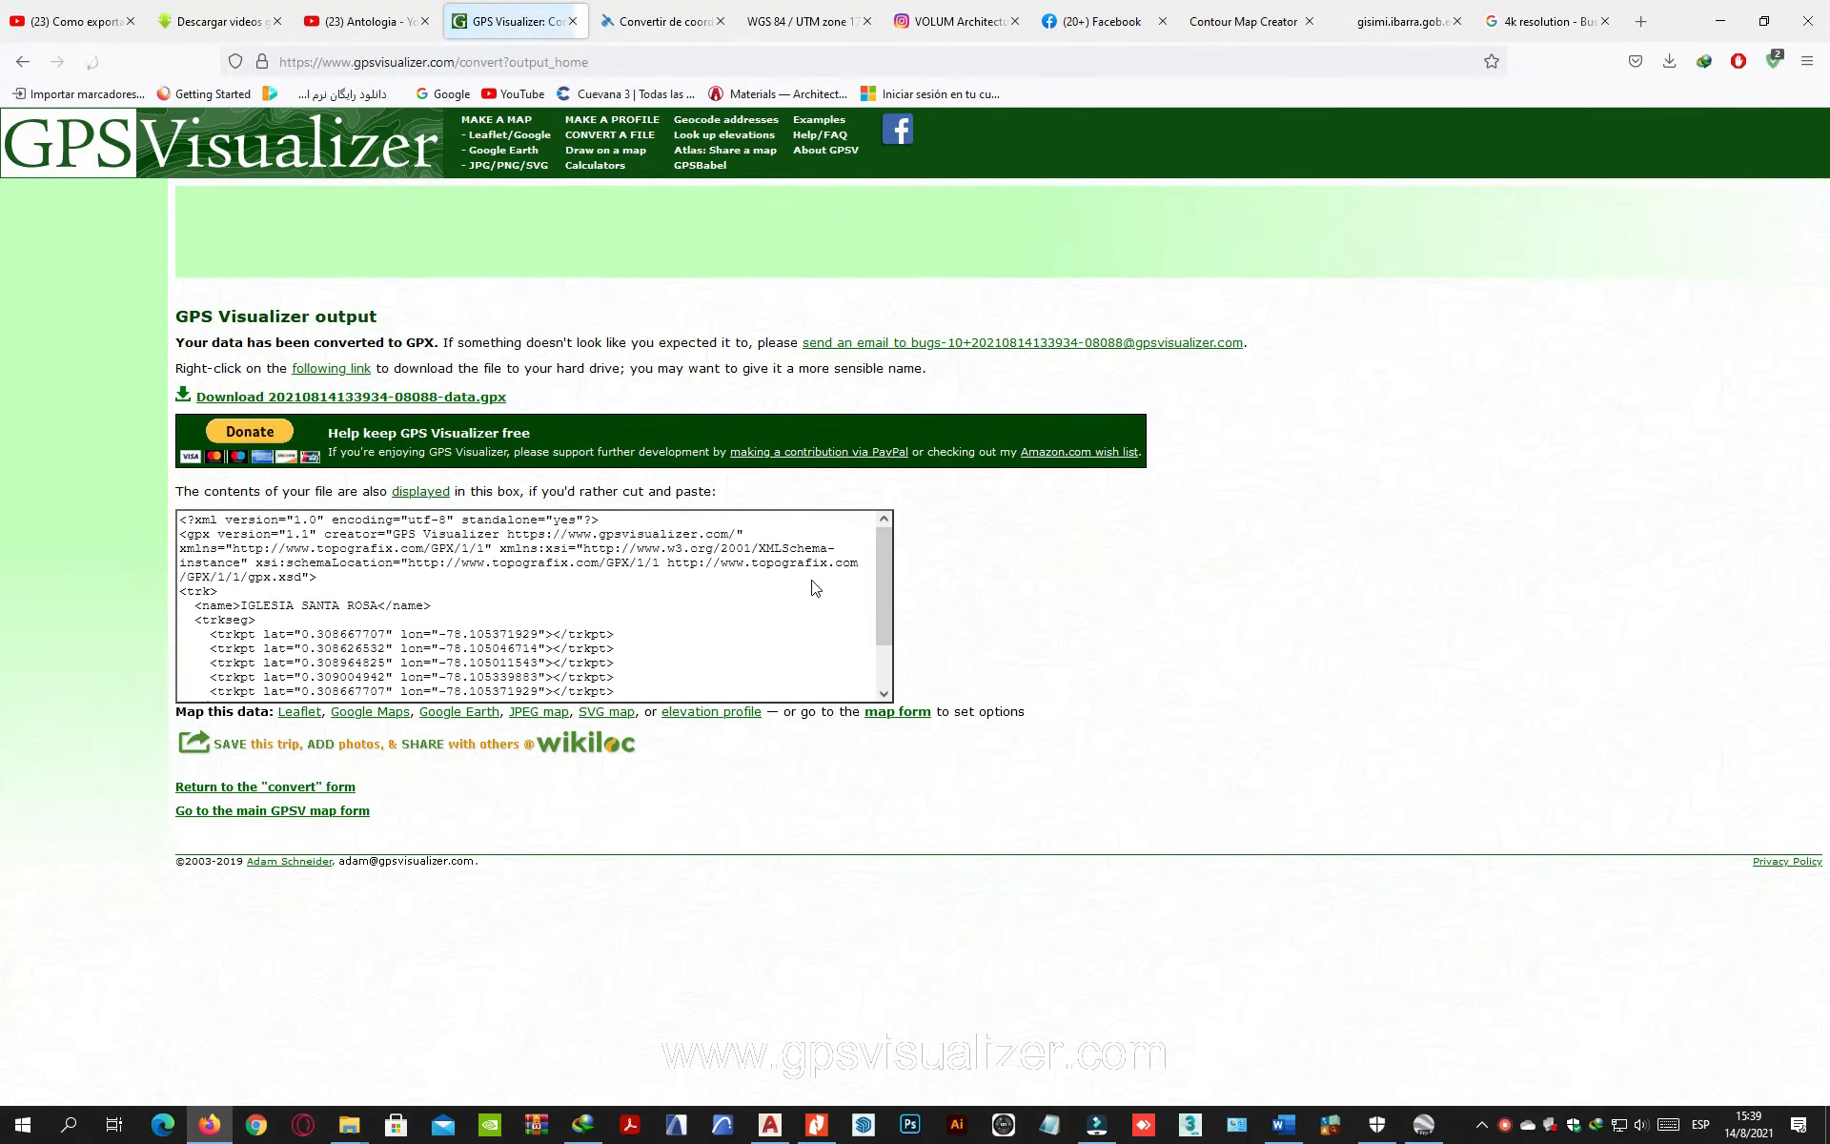
Step: Download the converted GPX file and show it in its containing folder
{"action": "double_click", "coordinate": [329, 400]}
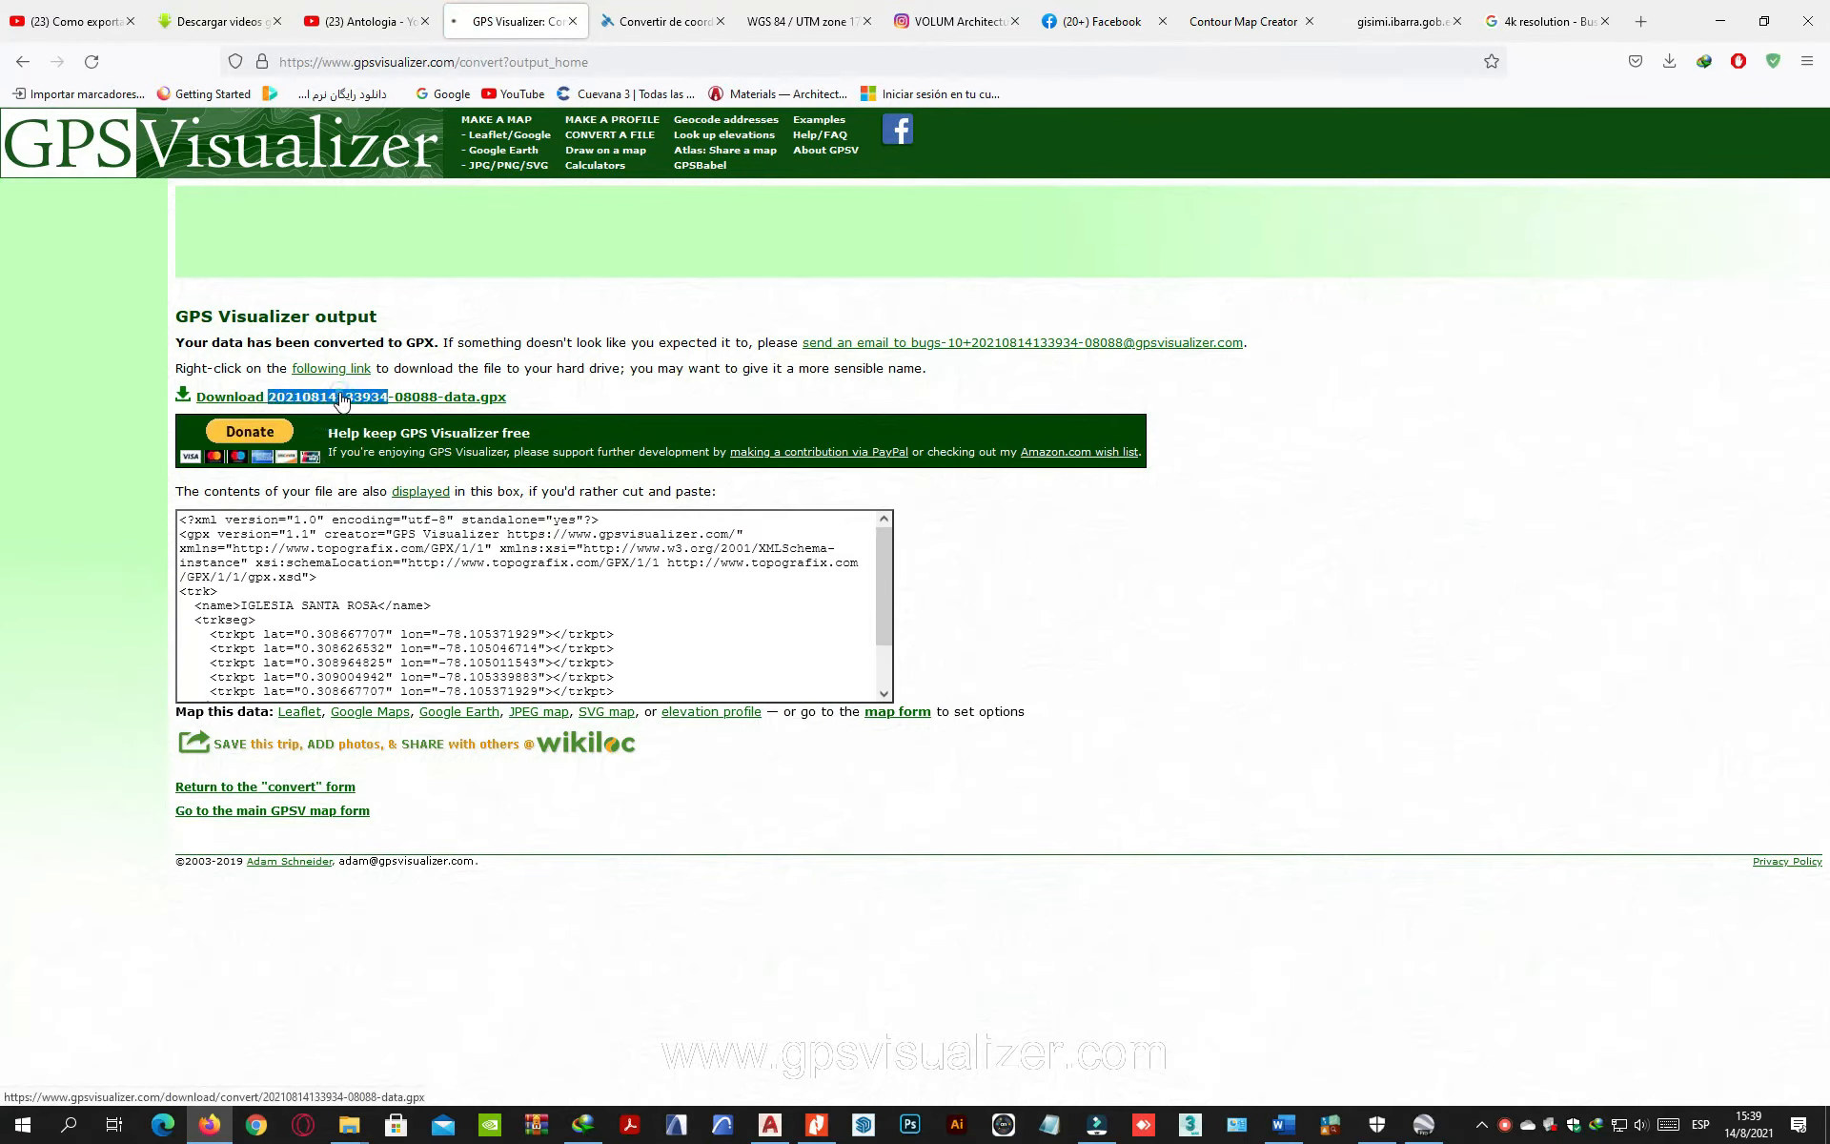
{"action": "left_click", "coordinate": [986, 656]}
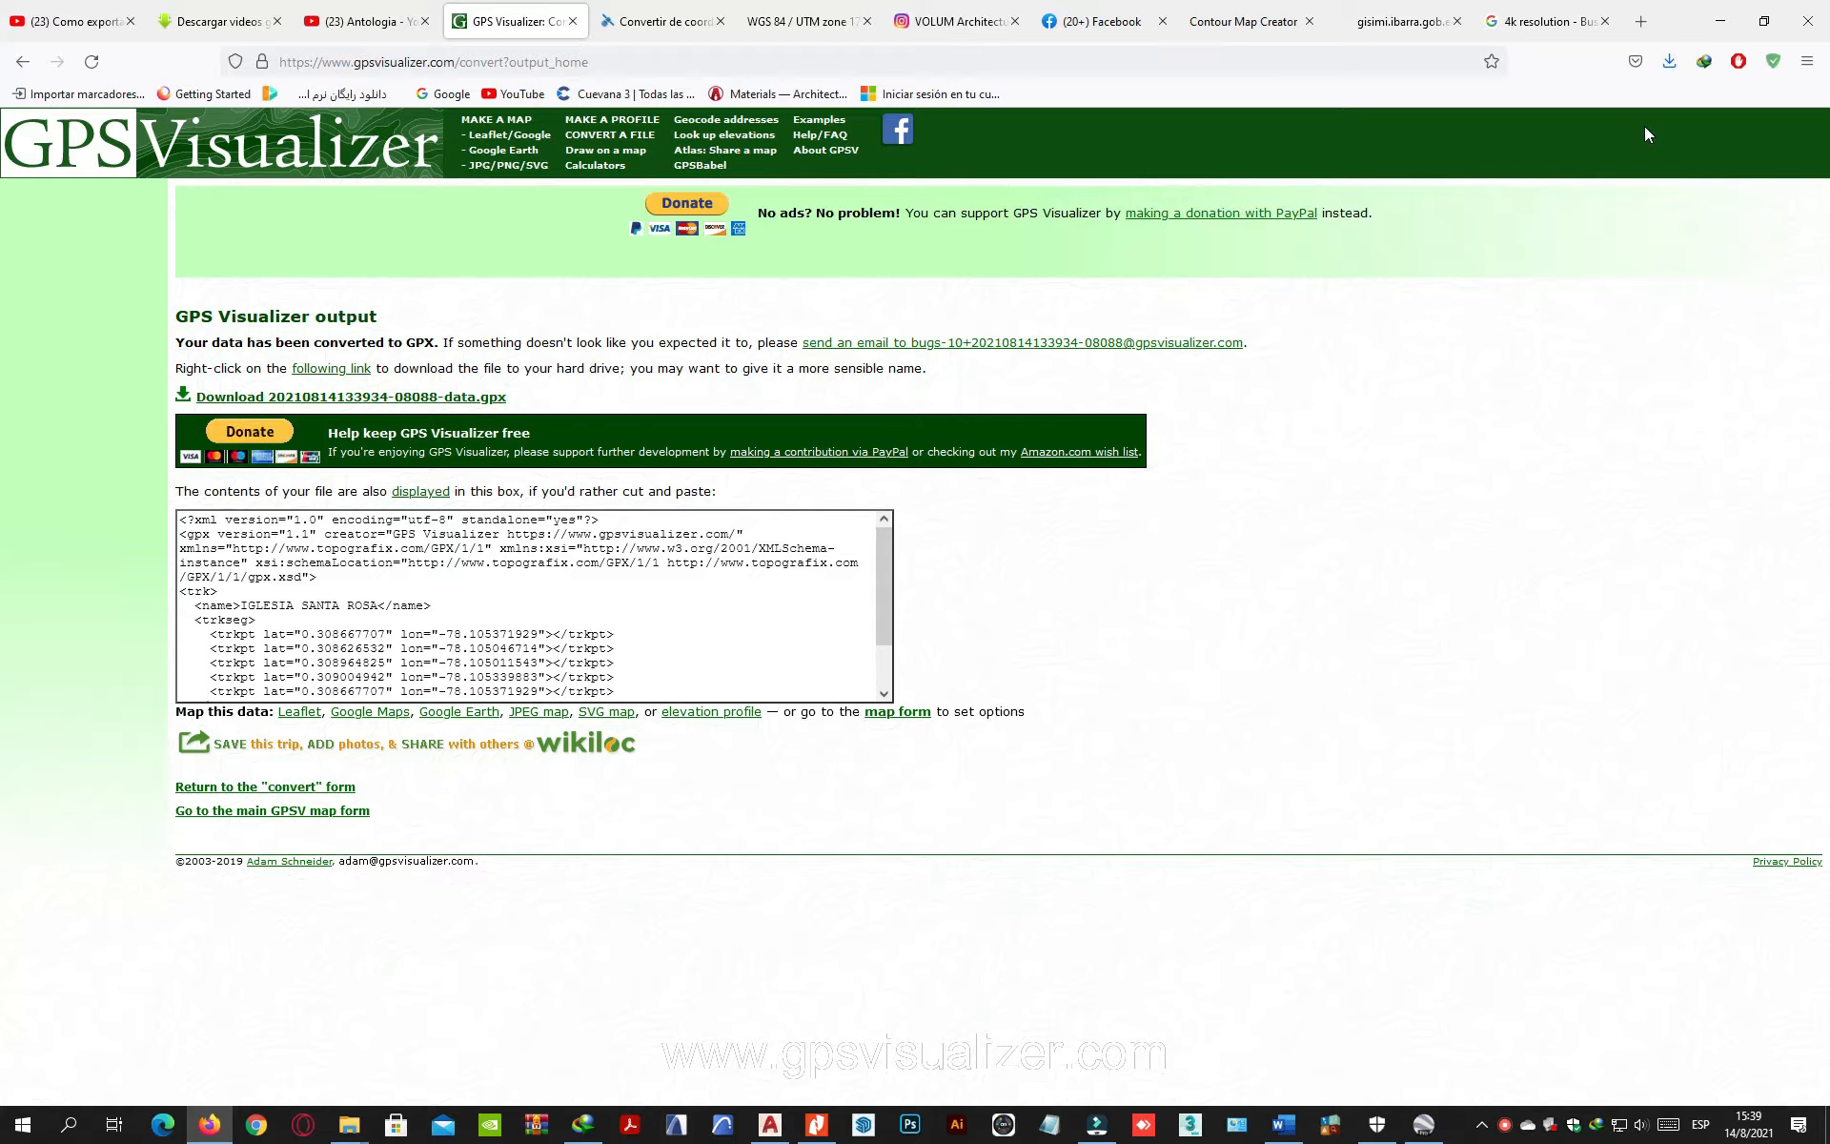
{"action": "left_click", "coordinate": [1669, 61]}
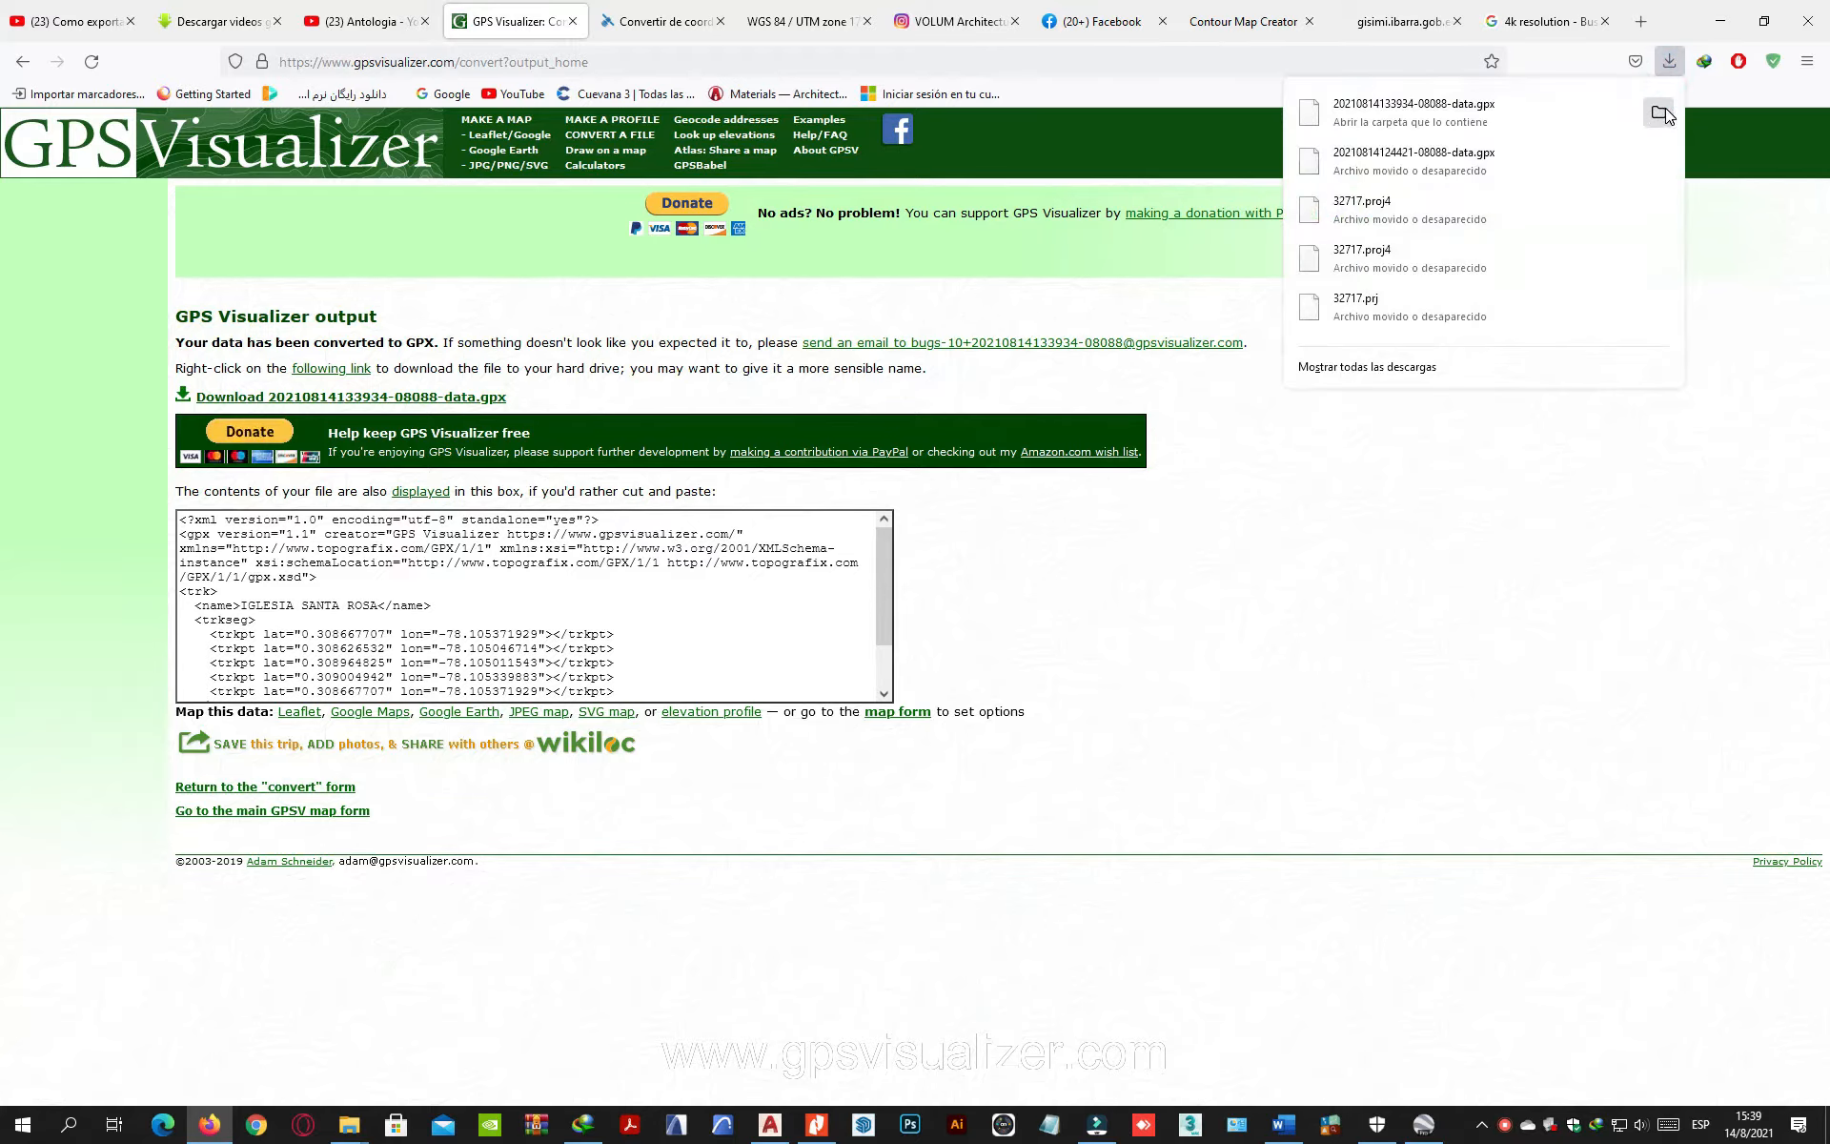
{"action": "left_click", "coordinate": [1666, 109]}
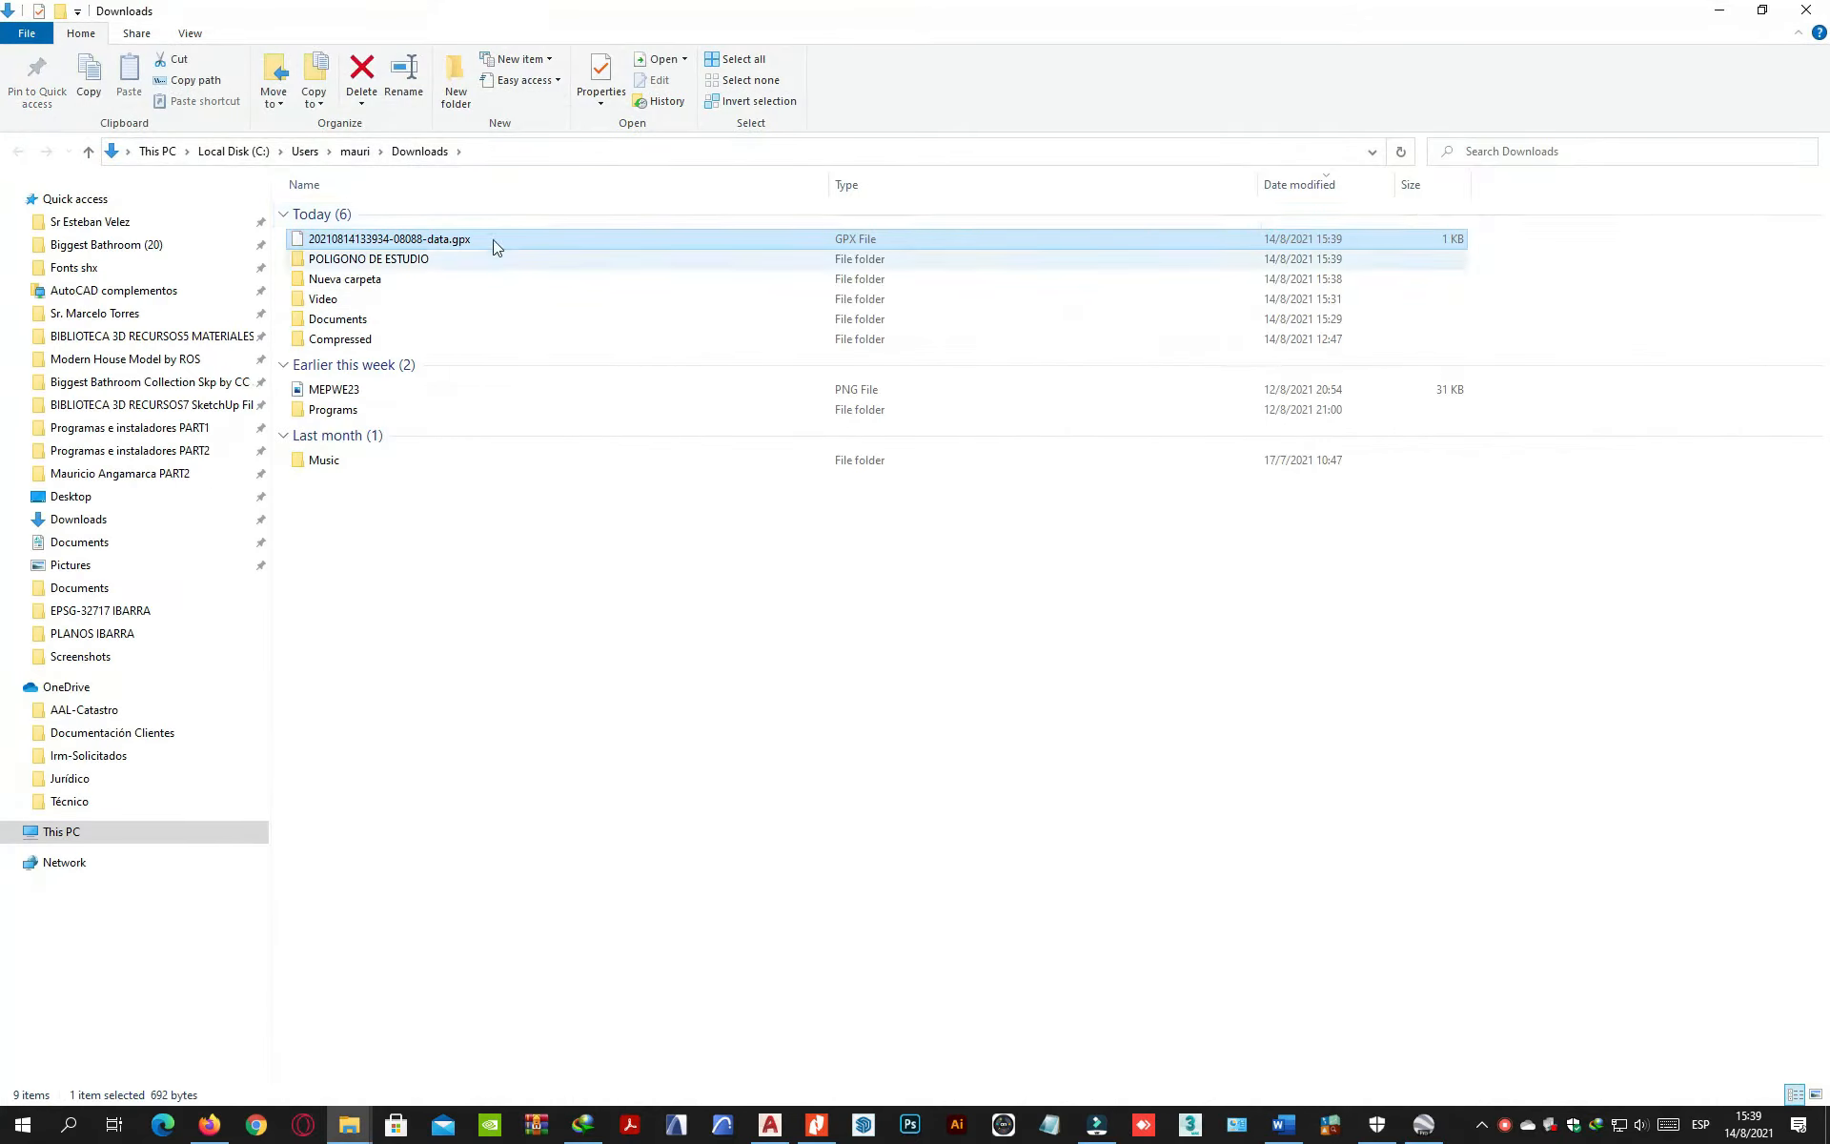
Step: Move the downloaded GPX file into the POLIGONO DE ESTUDIO folder
{"action": "left_click", "coordinate": [419, 264]}
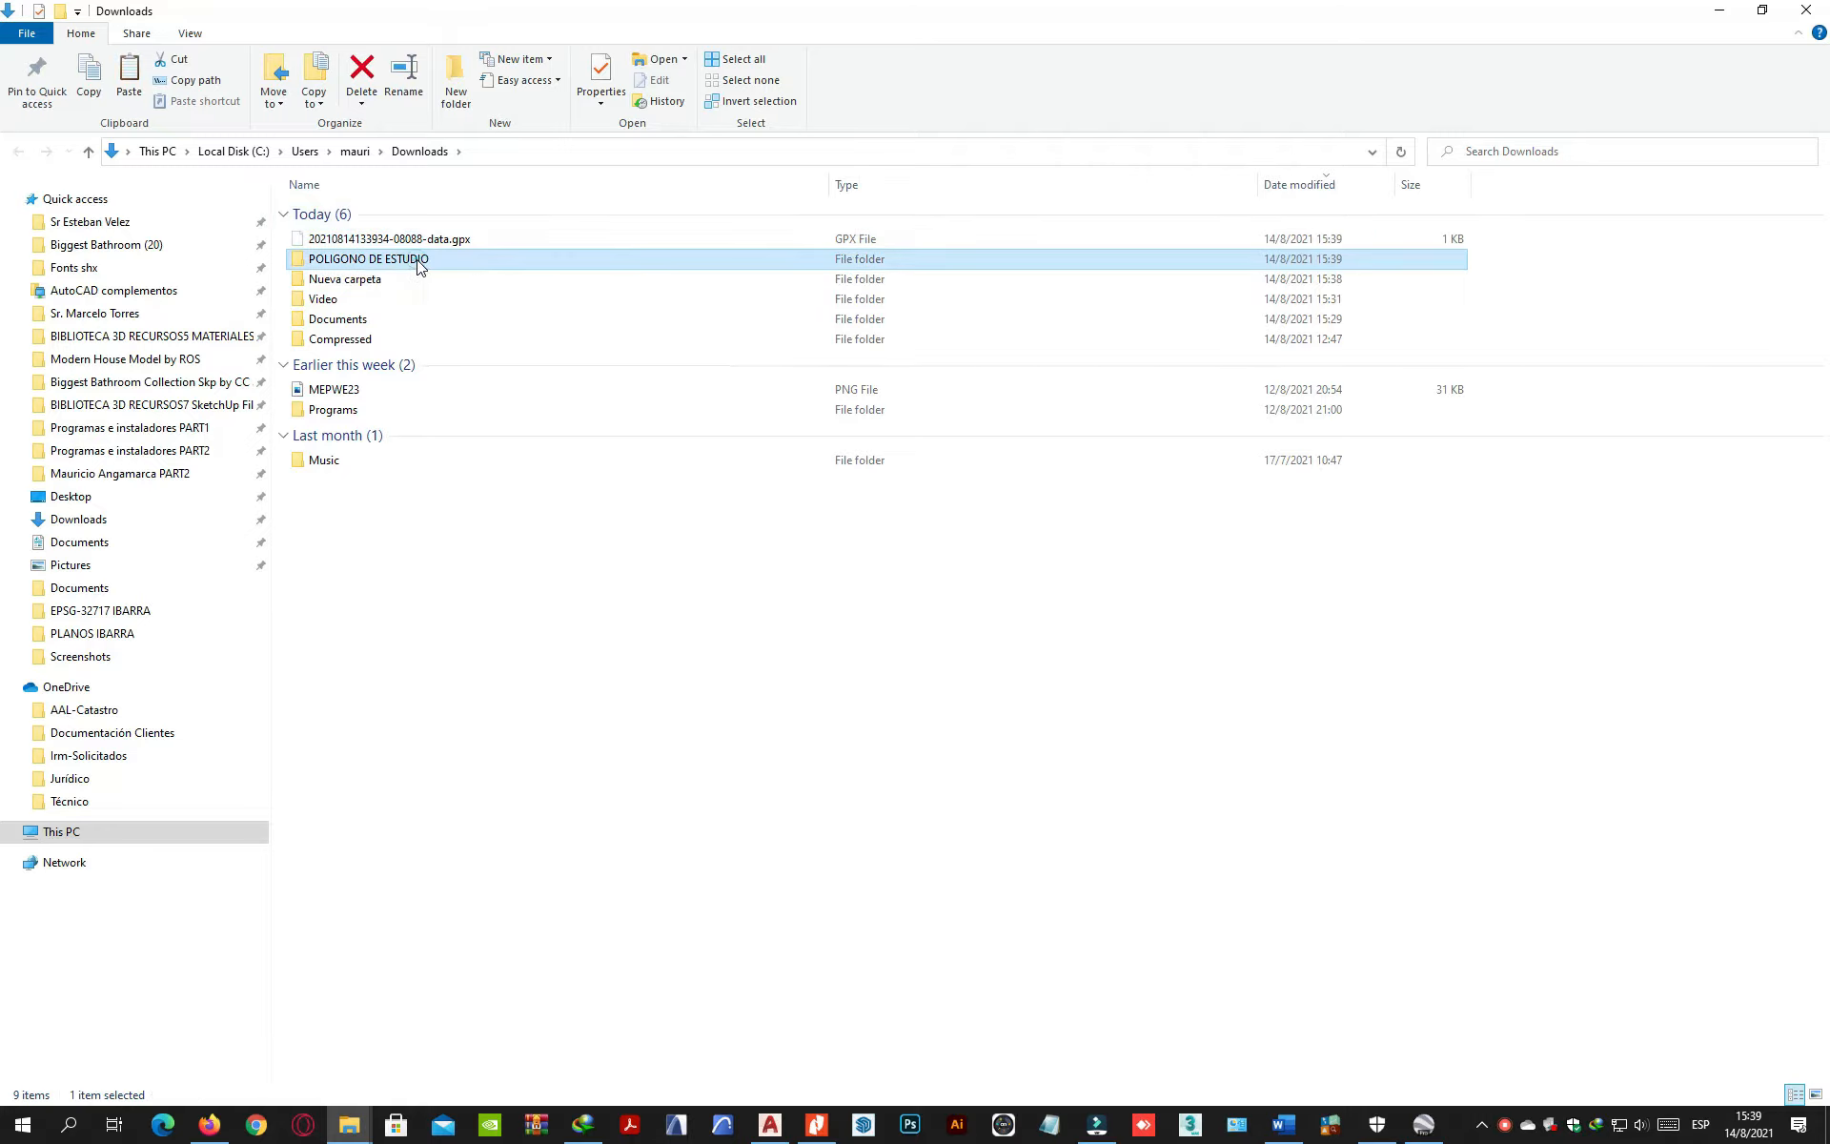
{"action": "double_click", "coordinate": [420, 263]}
{"action": "key", "text": "ctrl+v"}
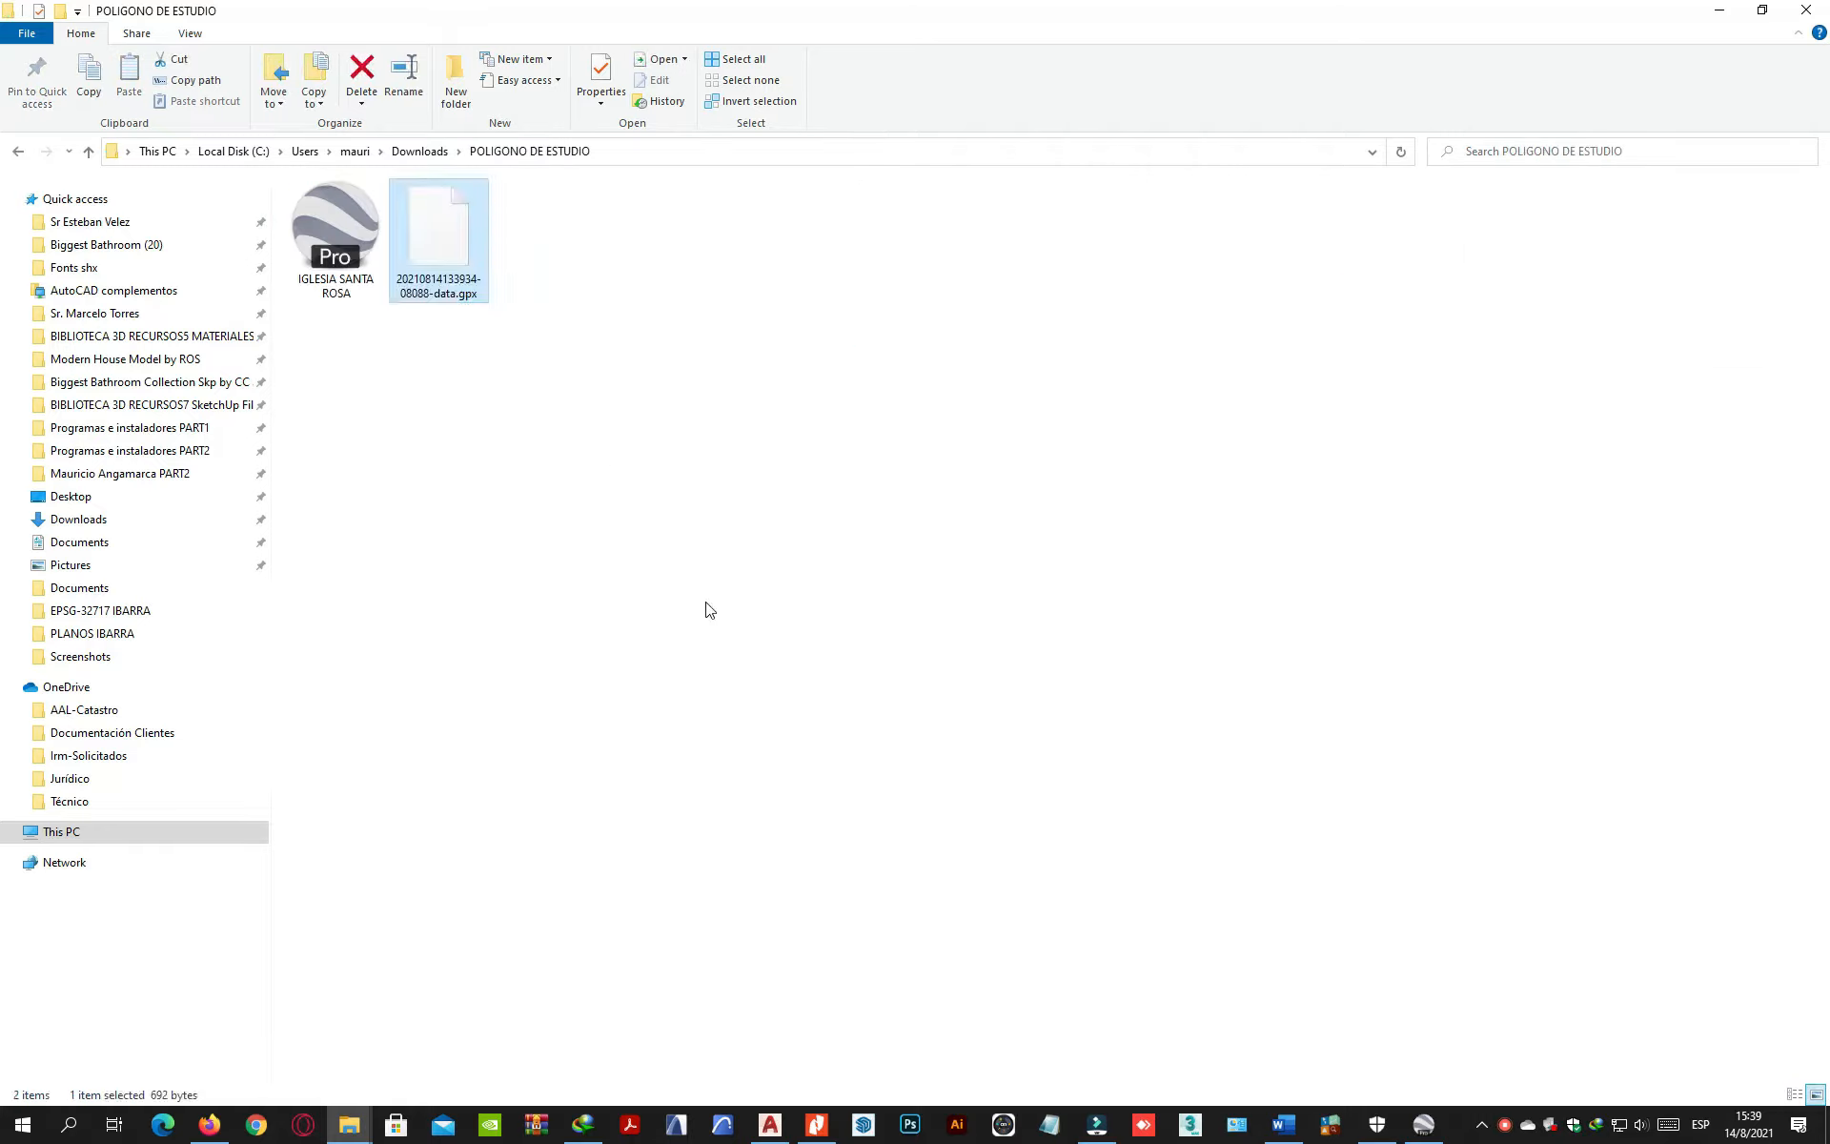
Step: Switch to MapSource and open the GPX file from the POLIGONO DE ESTUDIO folder
{"action": "left_click", "coordinate": [1334, 1127]}
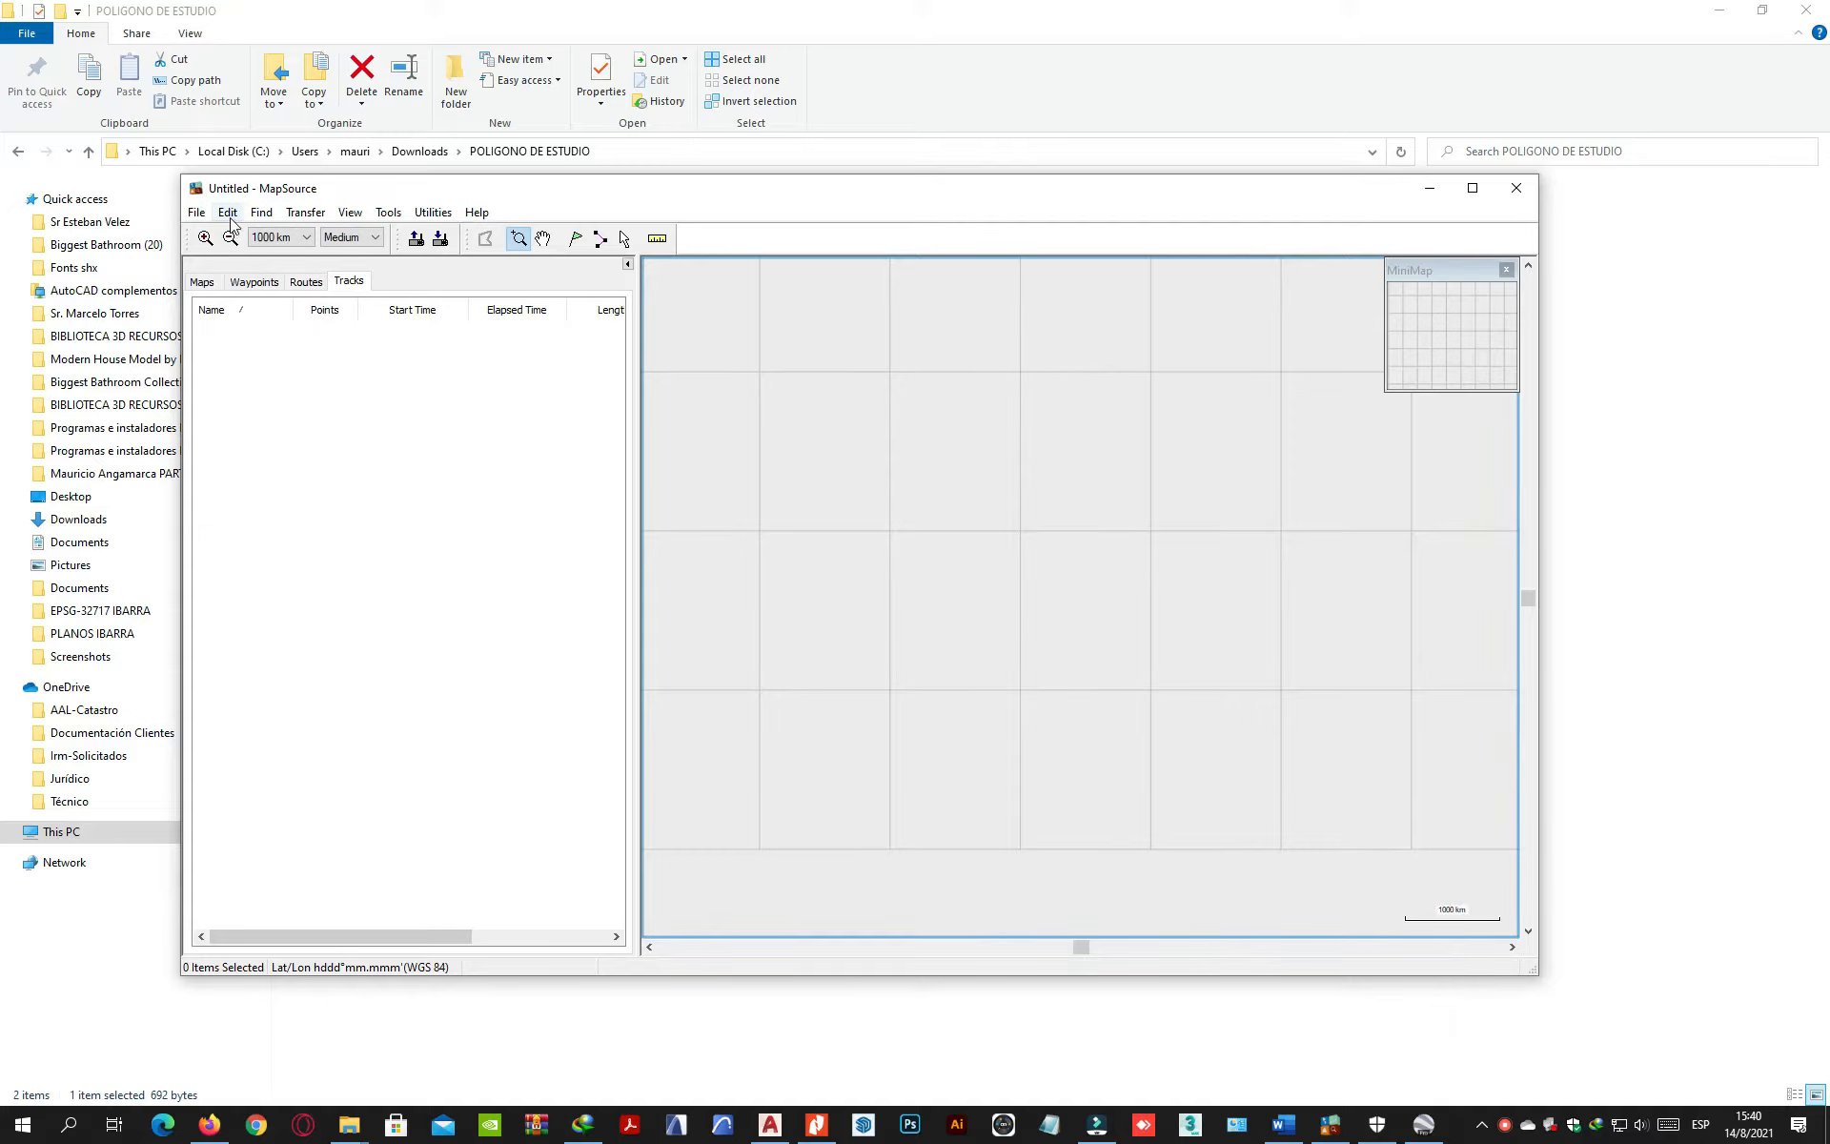
{"action": "left_click", "coordinate": [198, 212]}
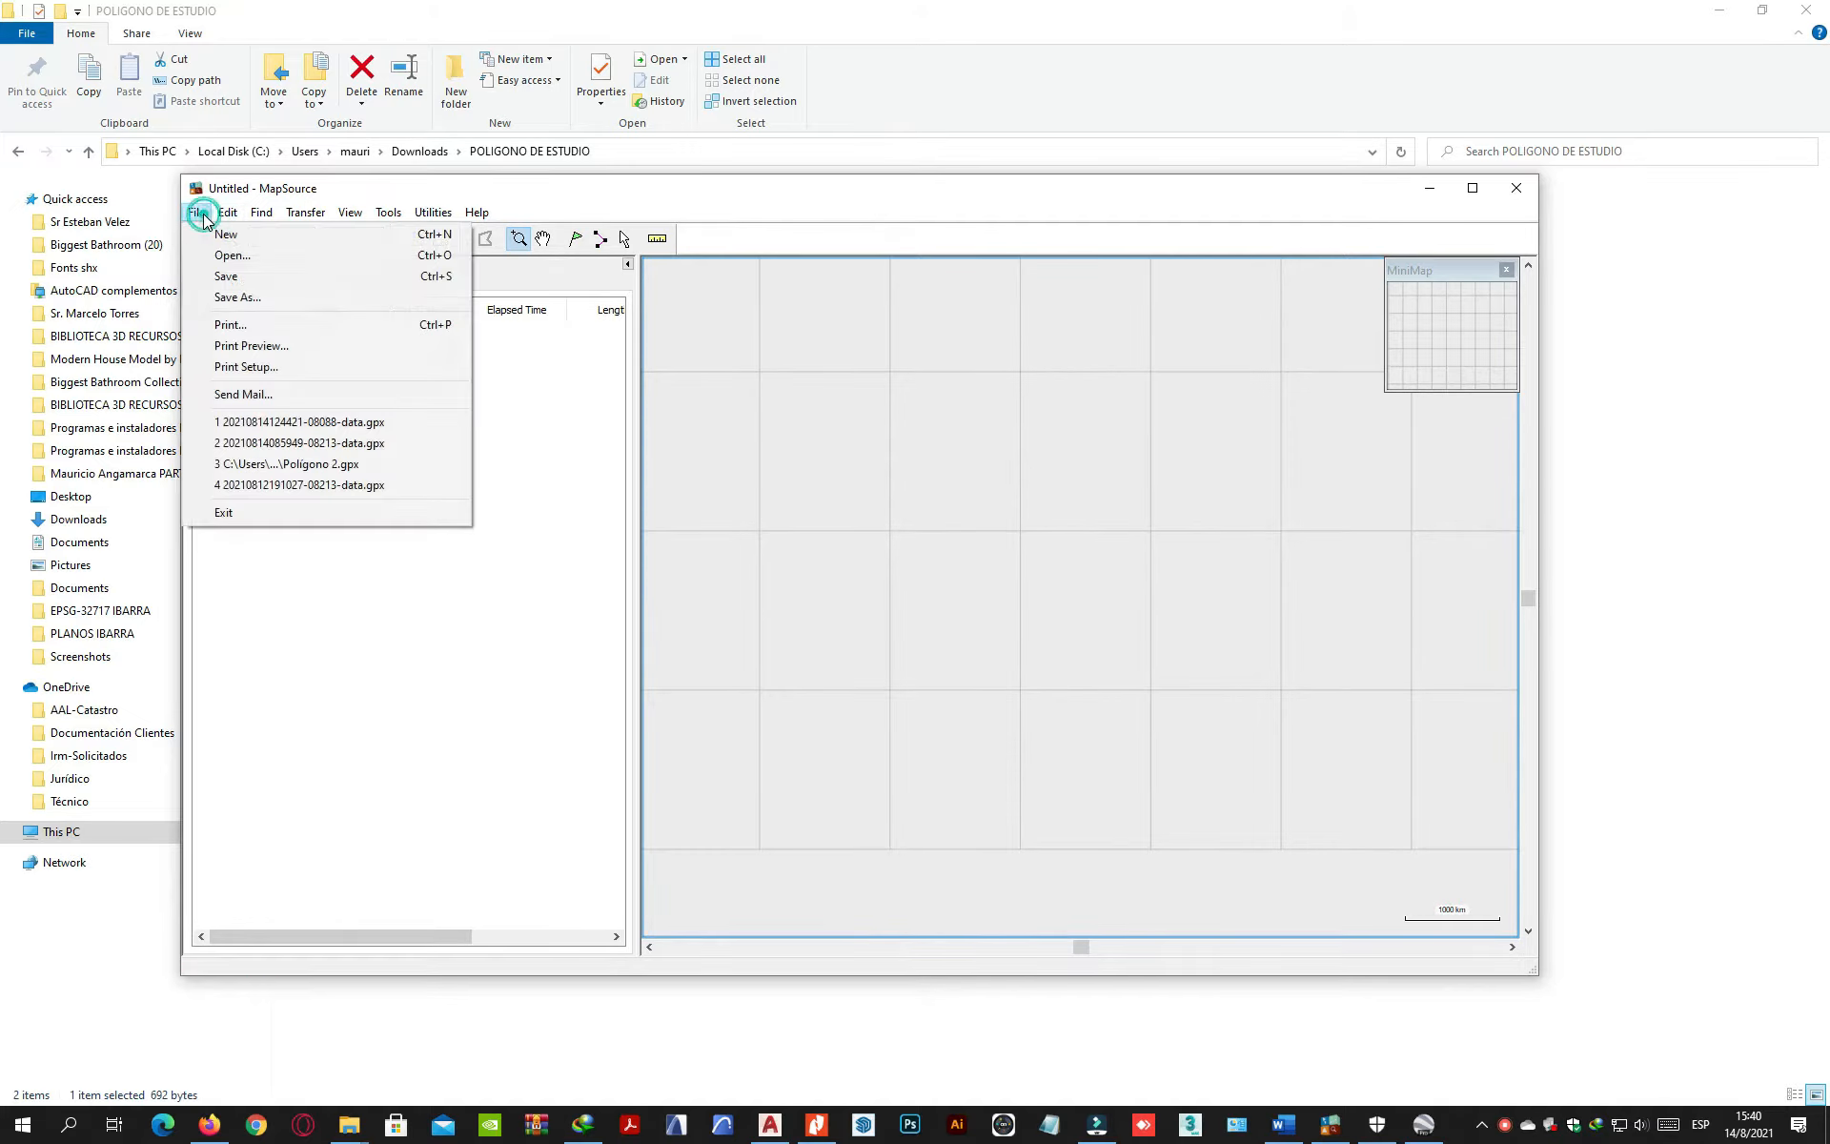
{"action": "left_click", "coordinate": [228, 252]}
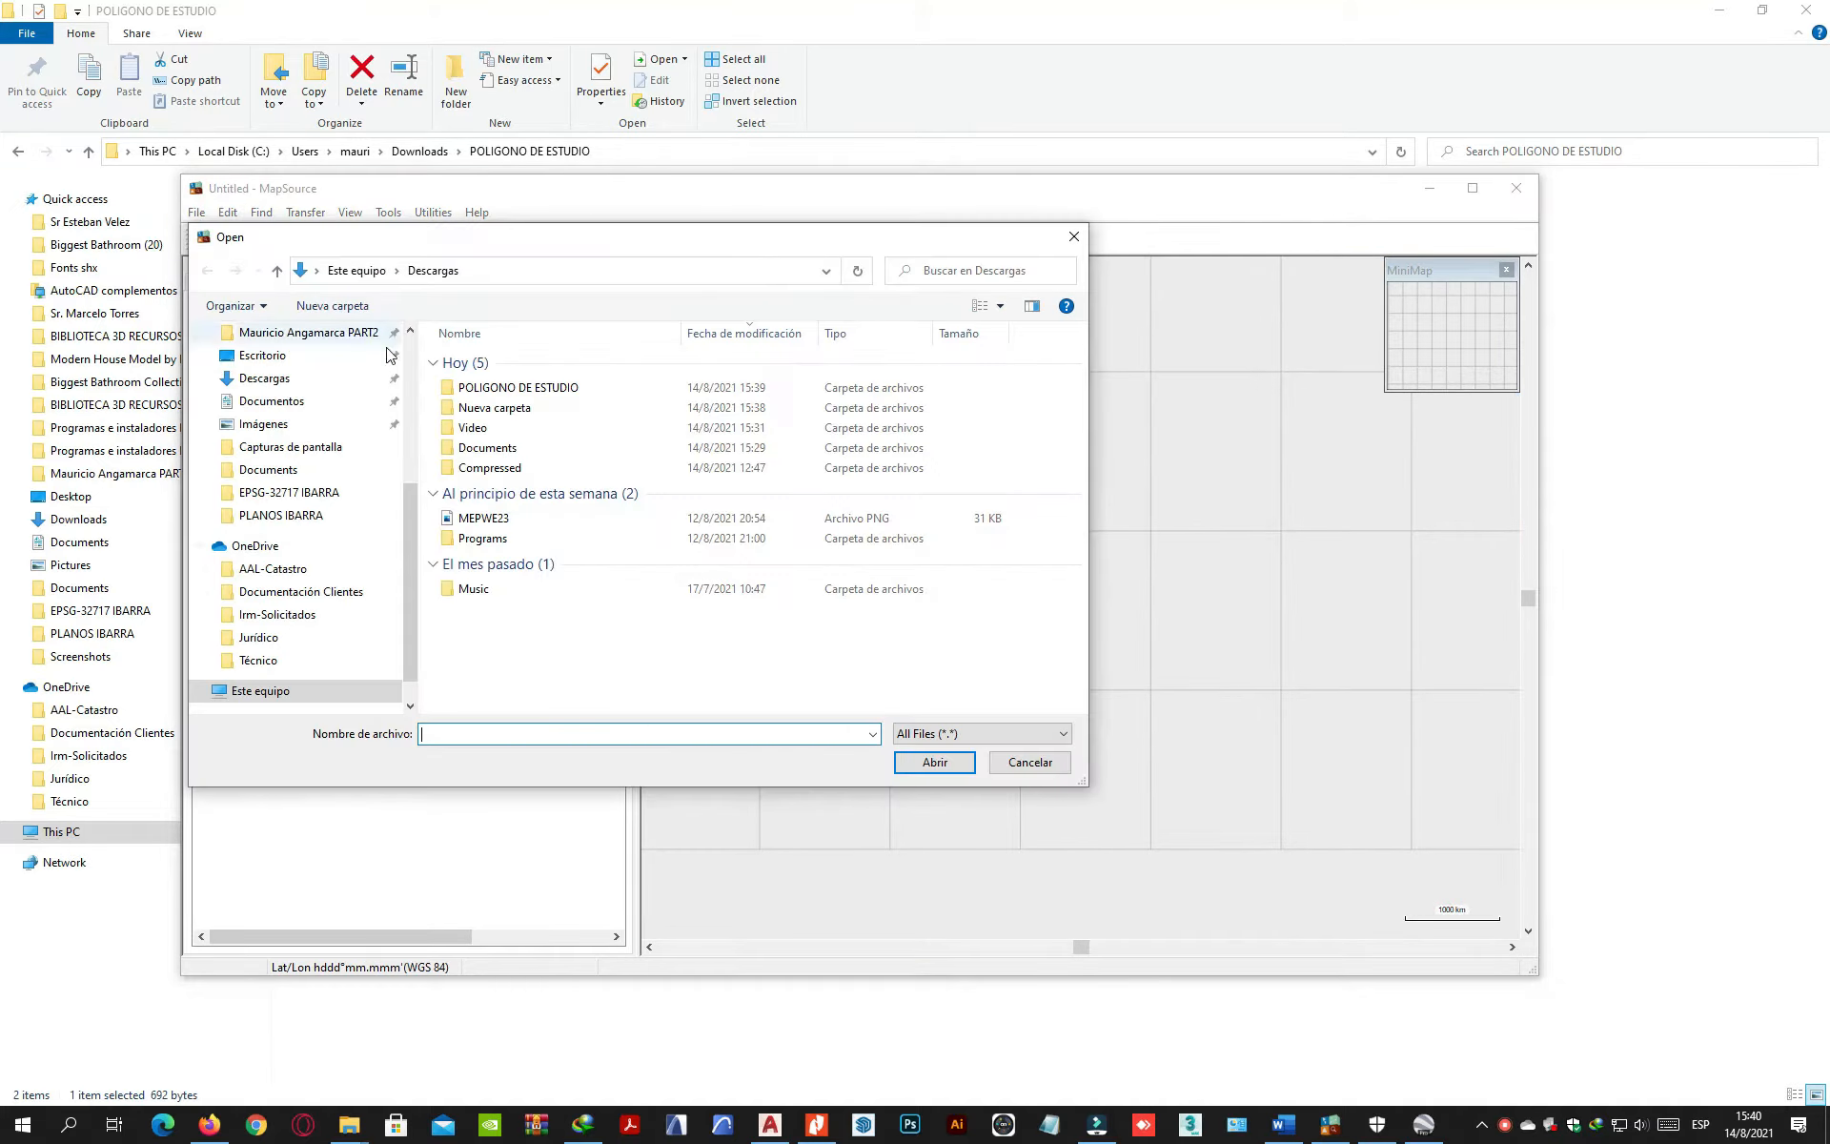
{"action": "double_click", "coordinate": [486, 386]}
{"action": "left_click", "coordinate": [484, 381]}
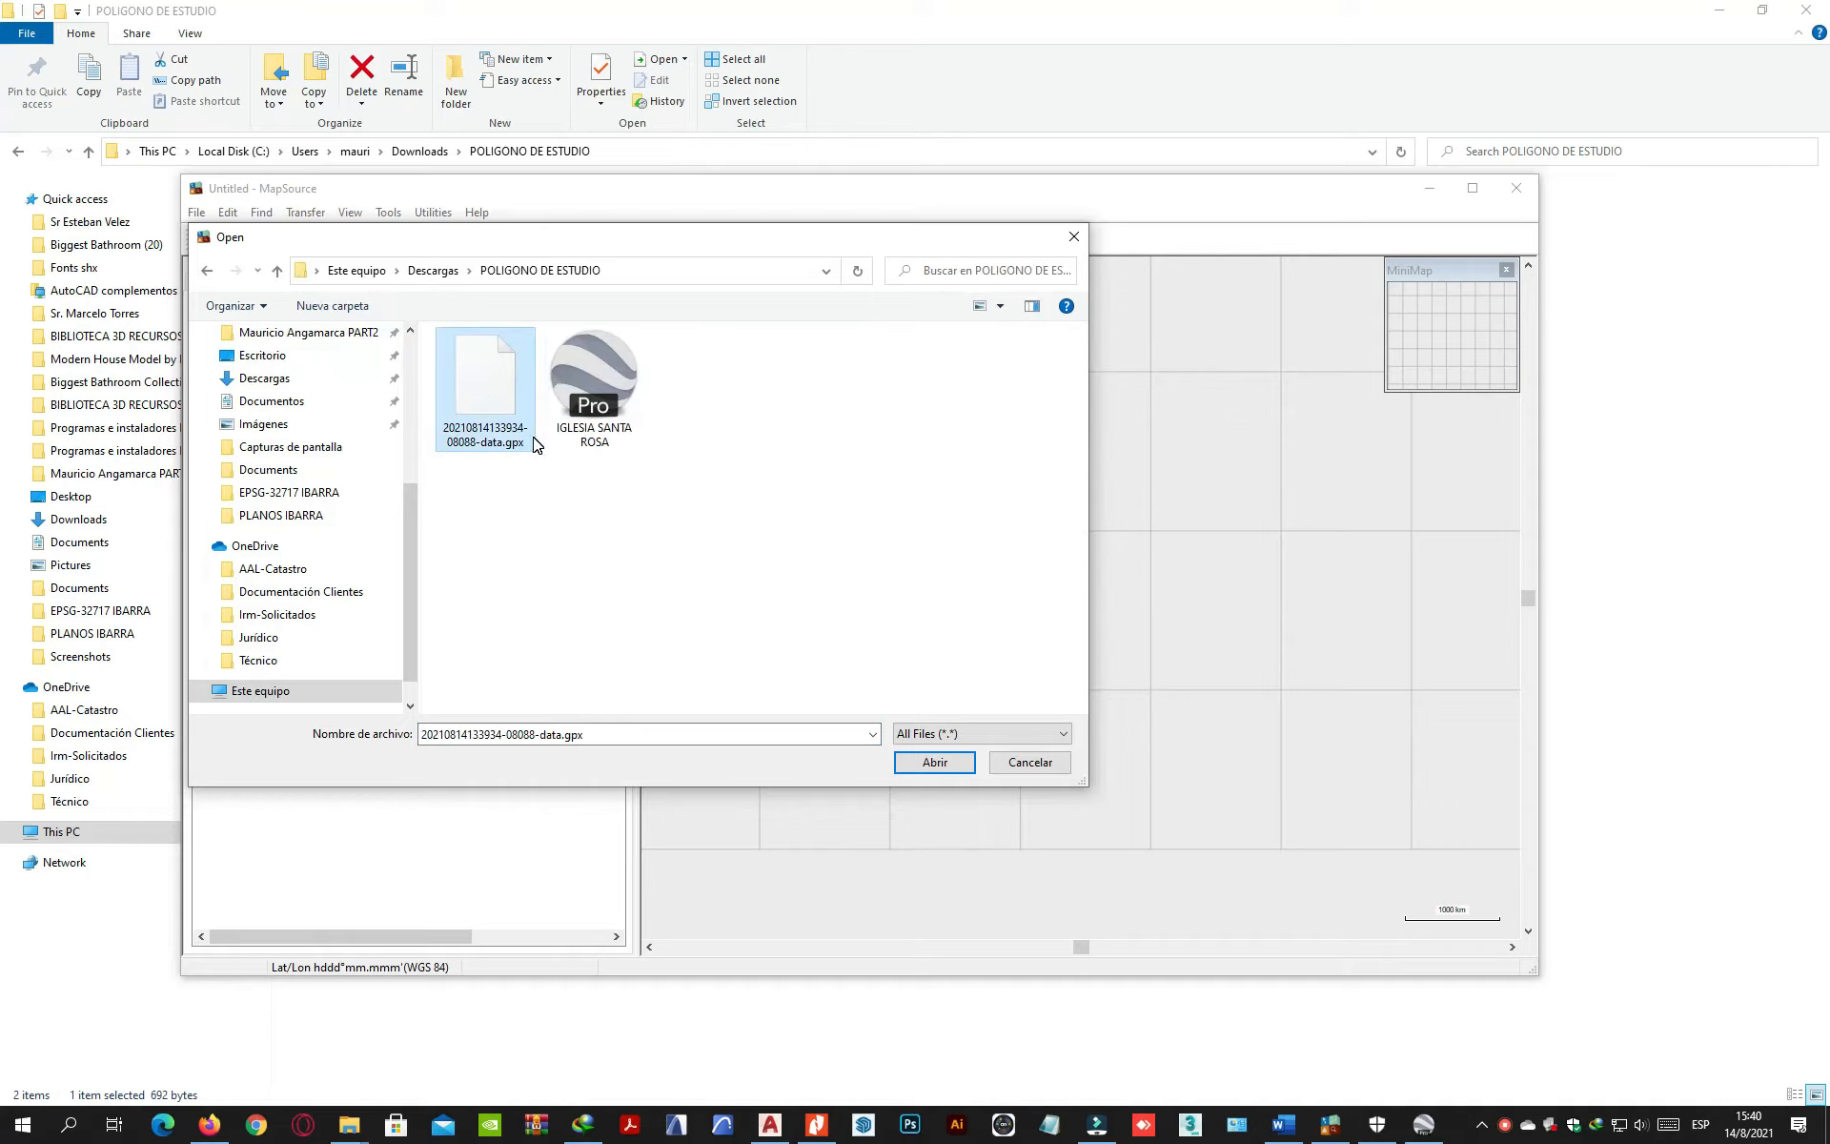
{"action": "left_click", "coordinate": [935, 762]}
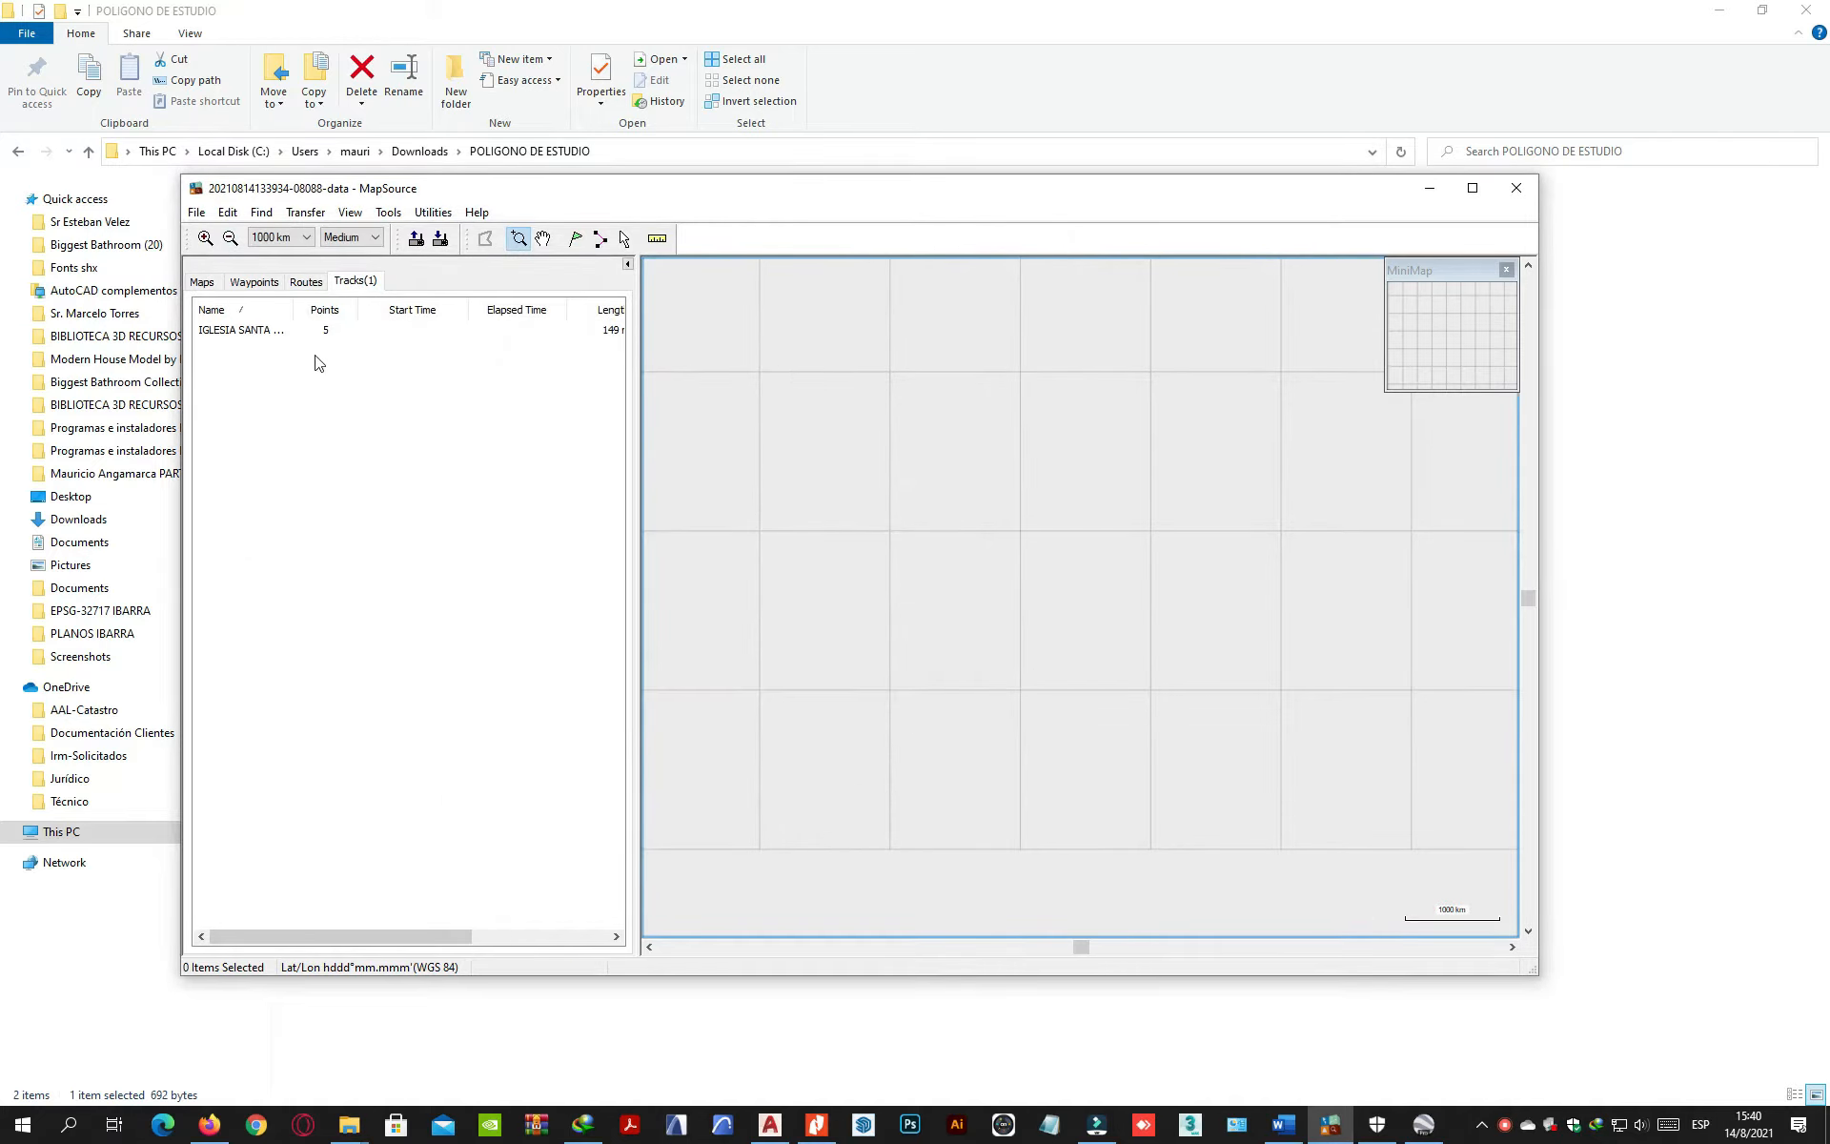
Step: Export the IGLESIA SANTA ROSA track as a DXF file with UTM coordinates into the POLIGONO DE ESTUDIO folder
{"action": "left_click", "coordinate": [278, 333]}
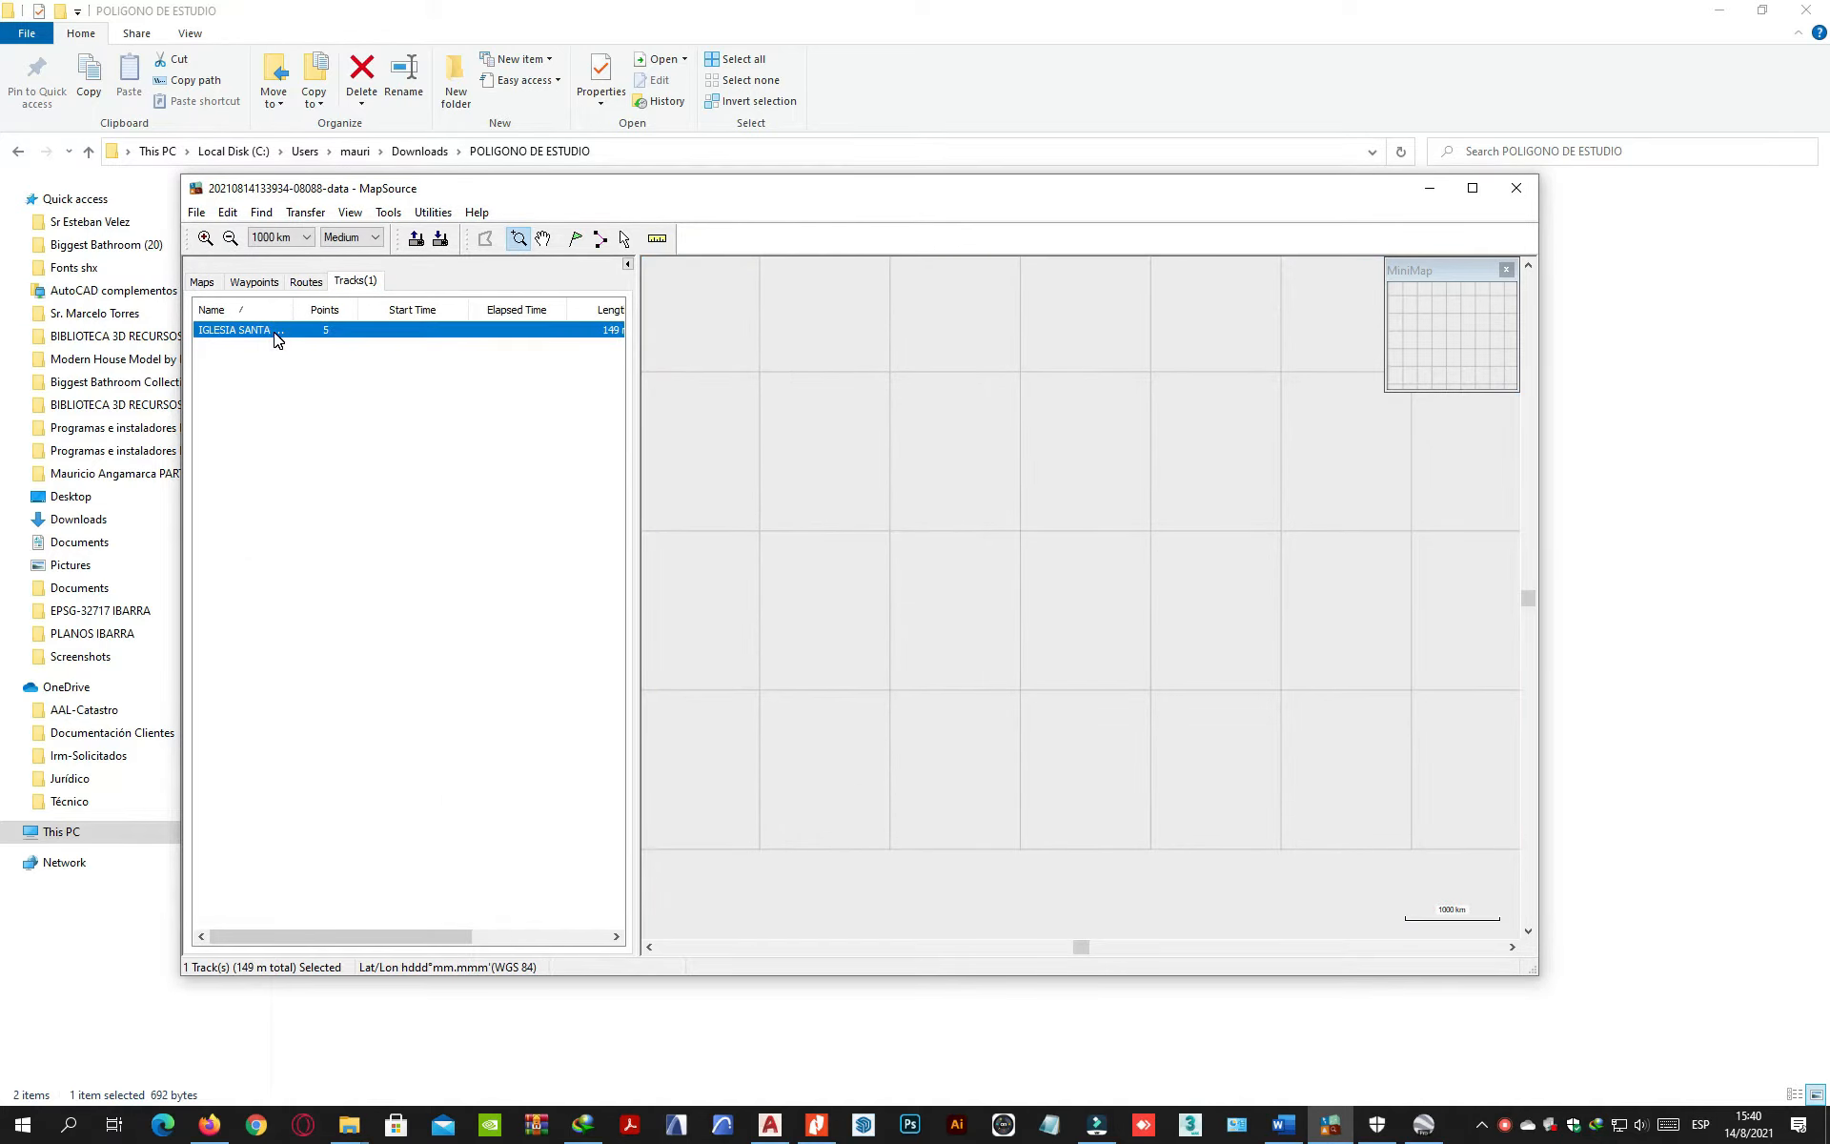
{"action": "right_click", "coordinate": [277, 339]}
{"action": "left_click", "coordinate": [197, 212]}
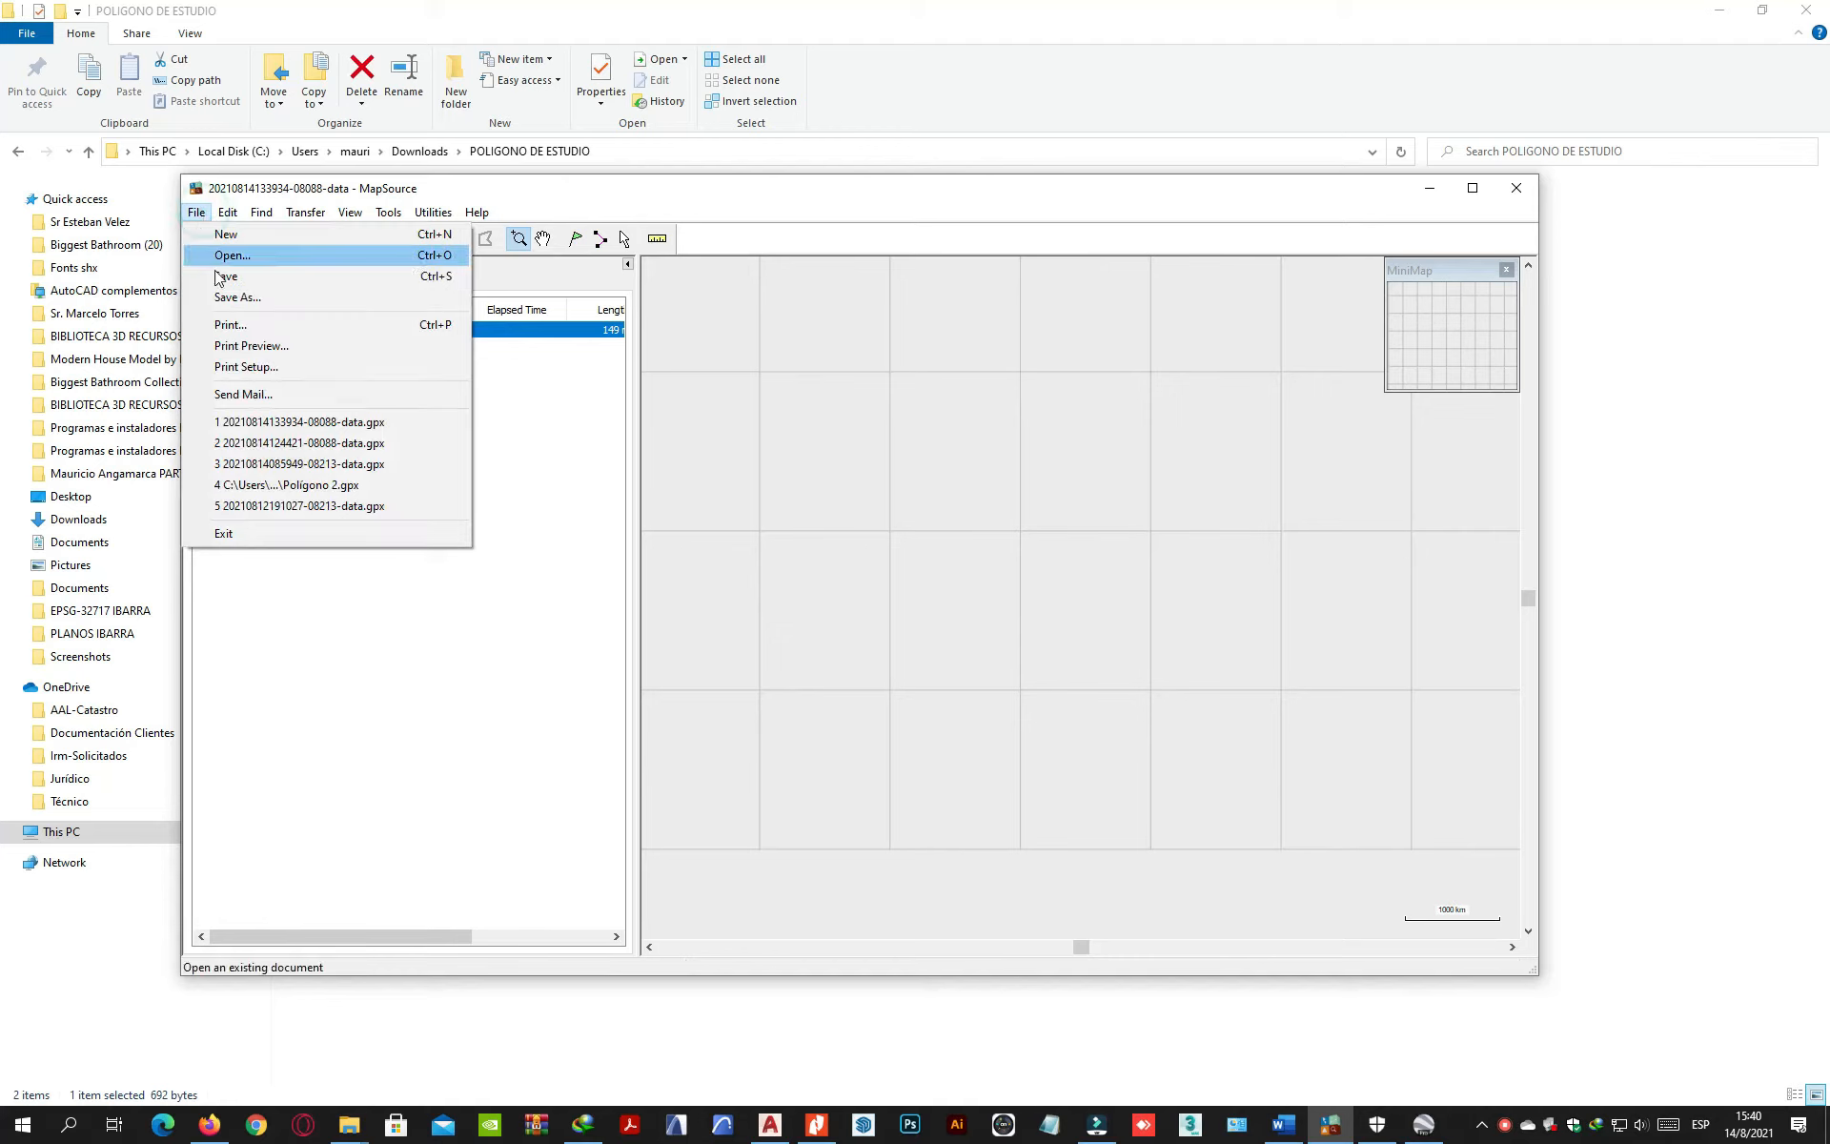
{"action": "left_click", "coordinate": [230, 296]}
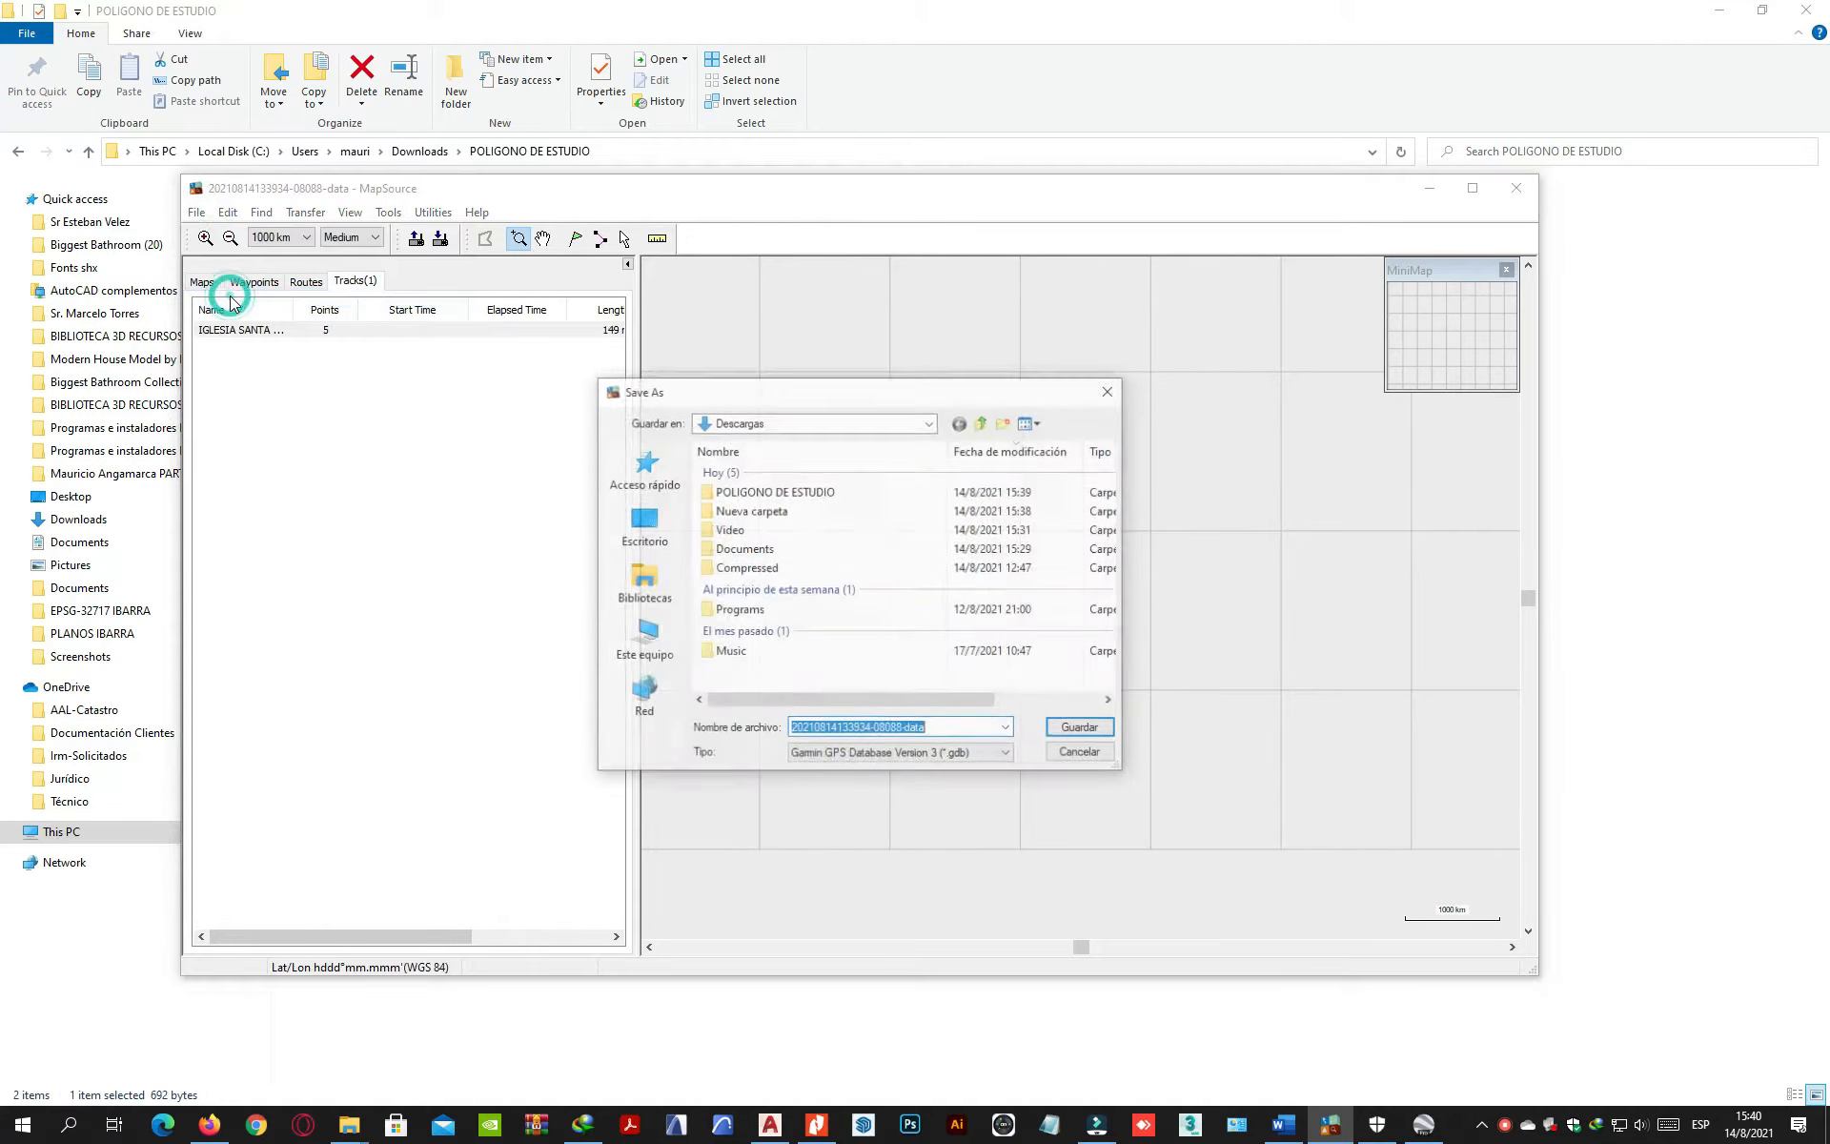
{"action": "left_click", "coordinate": [836, 494]}
{"action": "double_click", "coordinate": [836, 494]}
{"action": "left_click", "coordinate": [902, 754]}
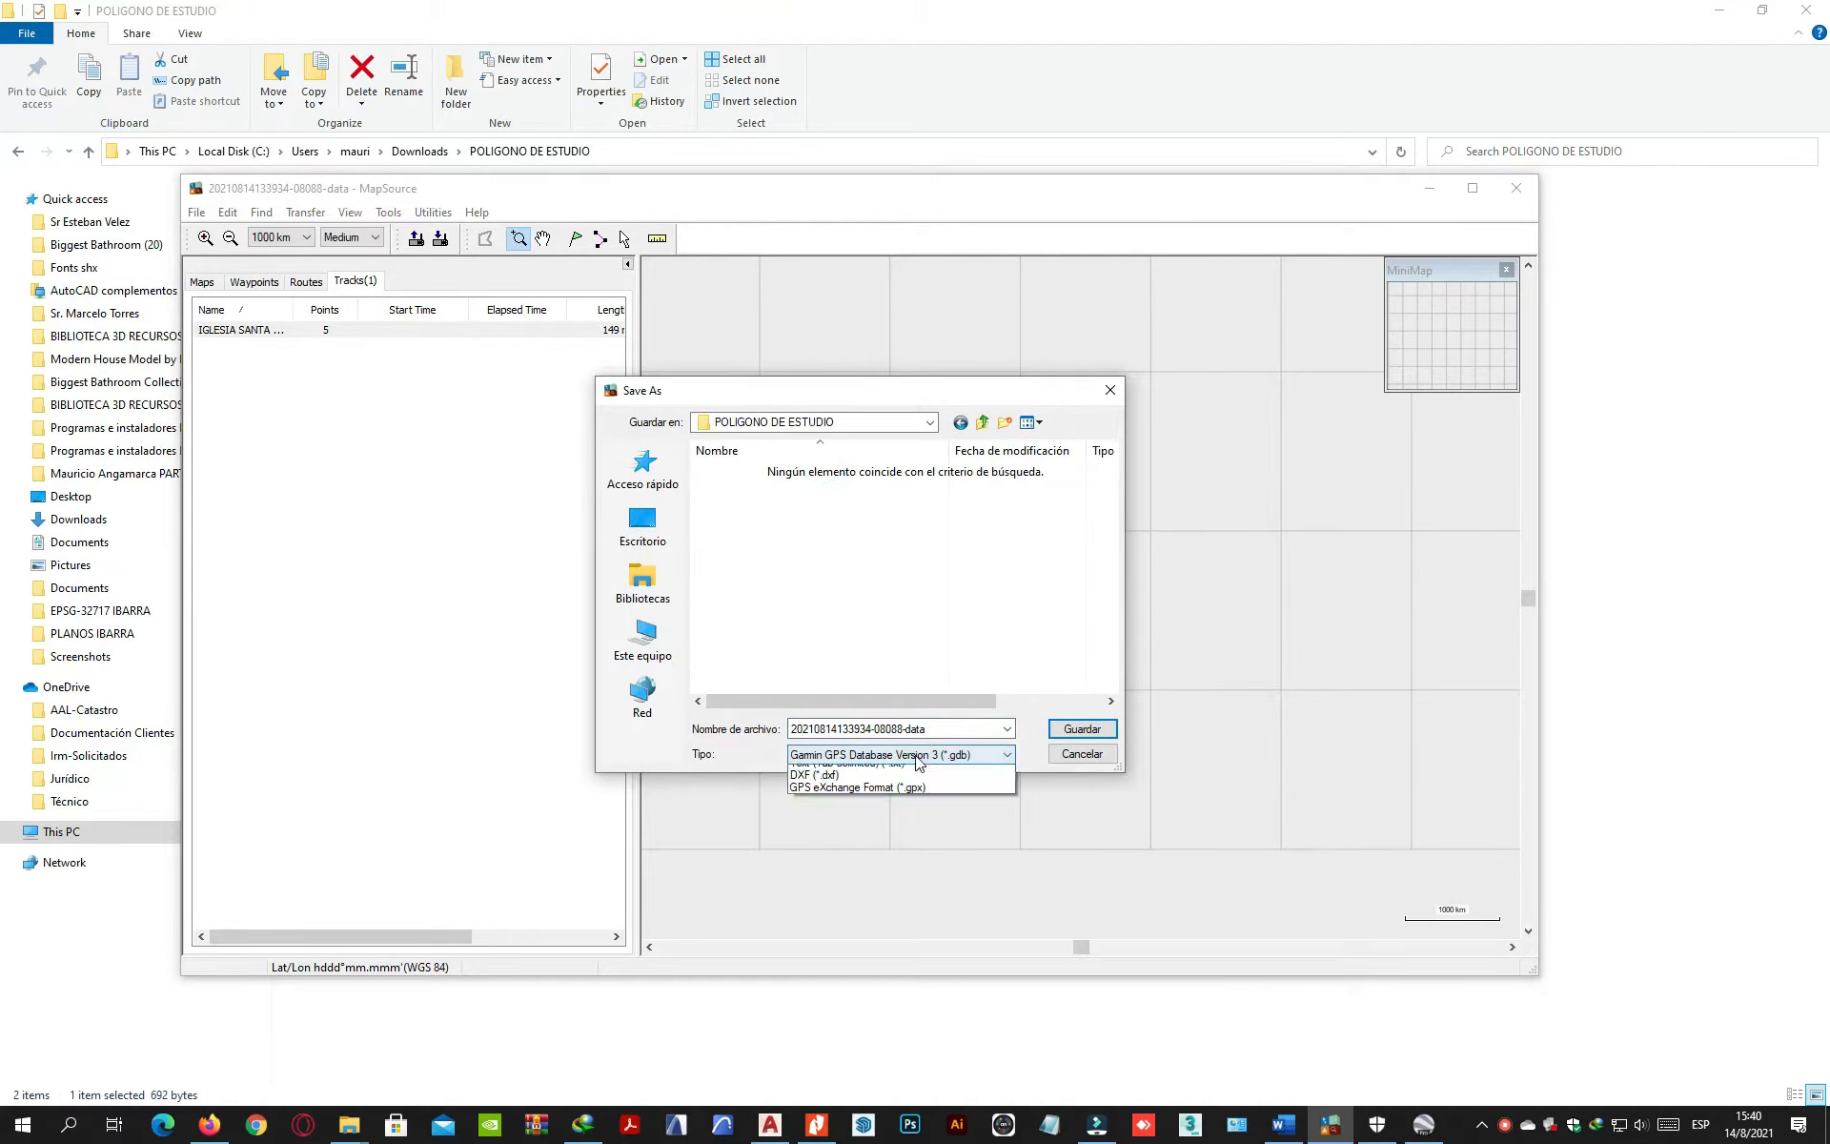
{"action": "left_click", "coordinate": [898, 821]}
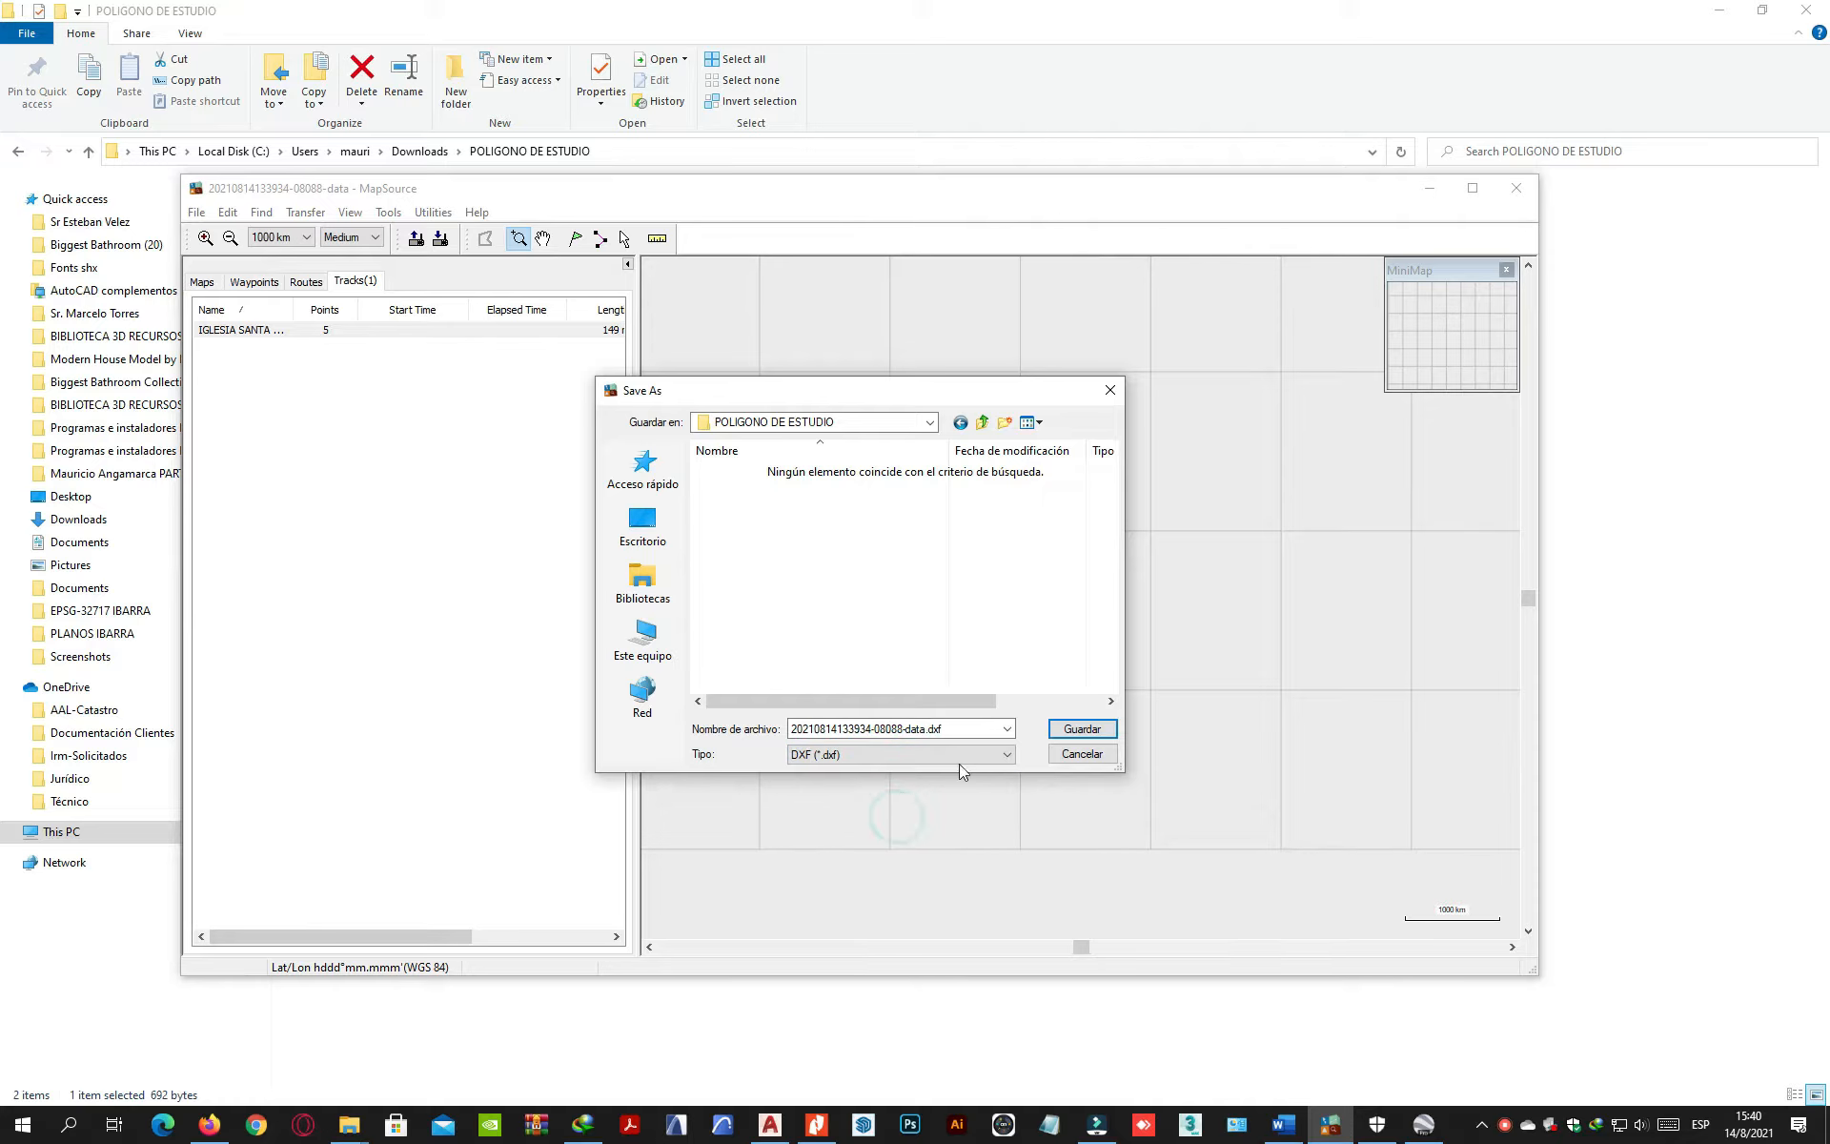
{"action": "left_click", "coordinate": [1068, 730]}
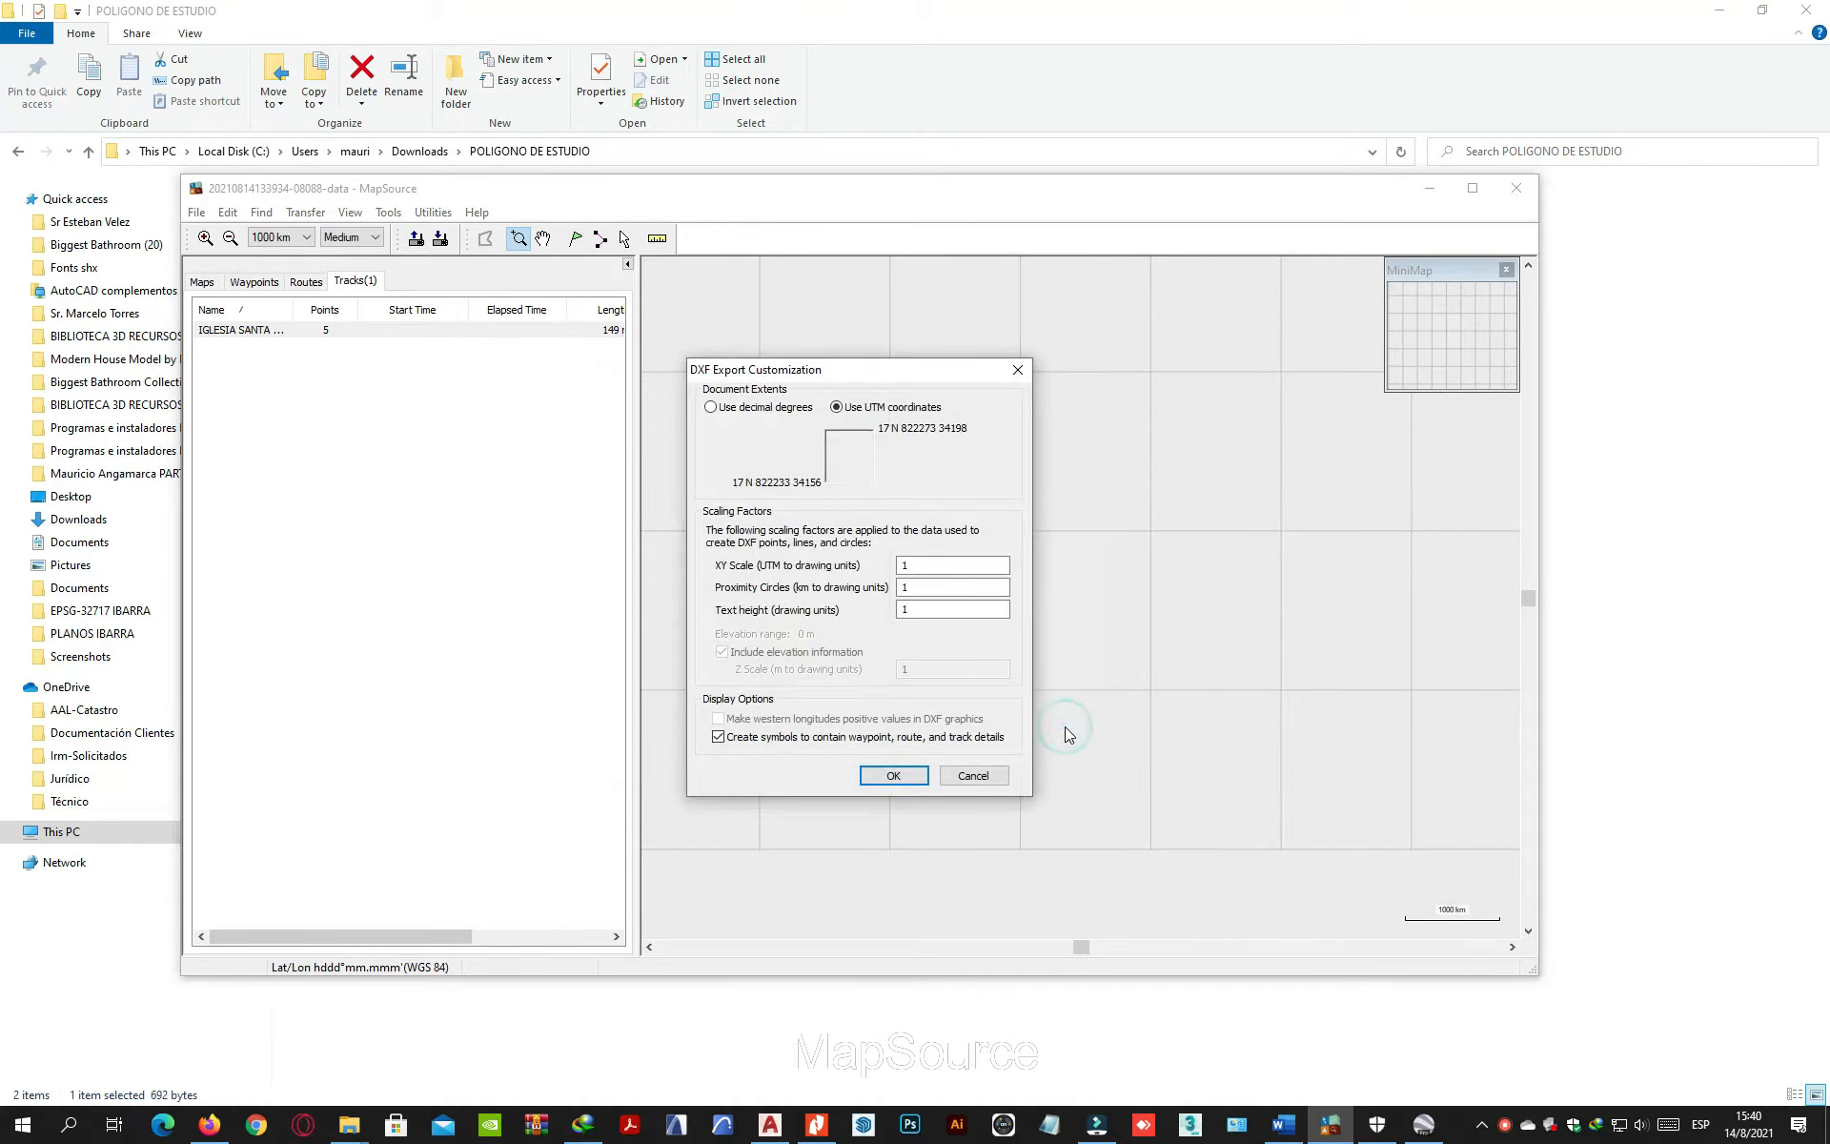
{"action": "left_click", "coordinate": [915, 778]}
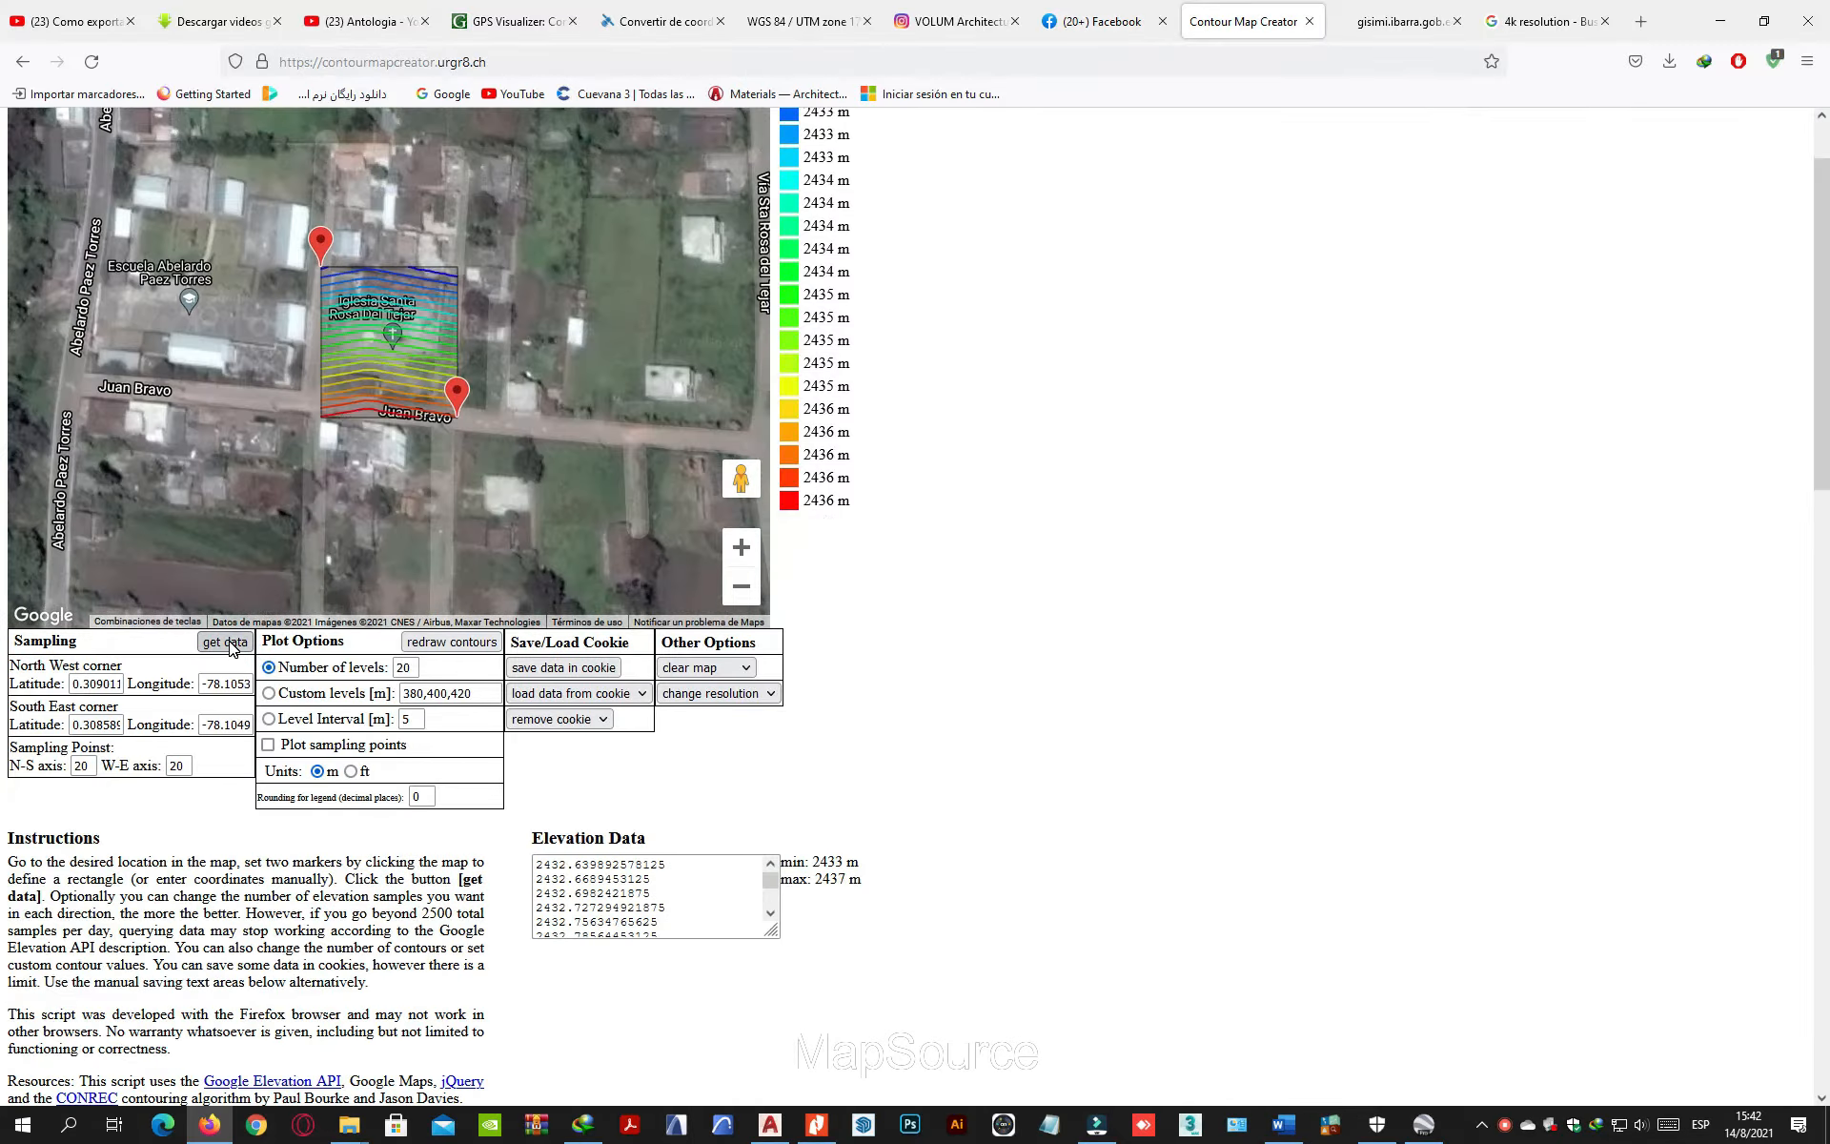
Step: Set the number of contour levels to 40 and get the data for the marked Iglesia Santa Rosa area
{"action": "double_click", "coordinate": [402, 668]}
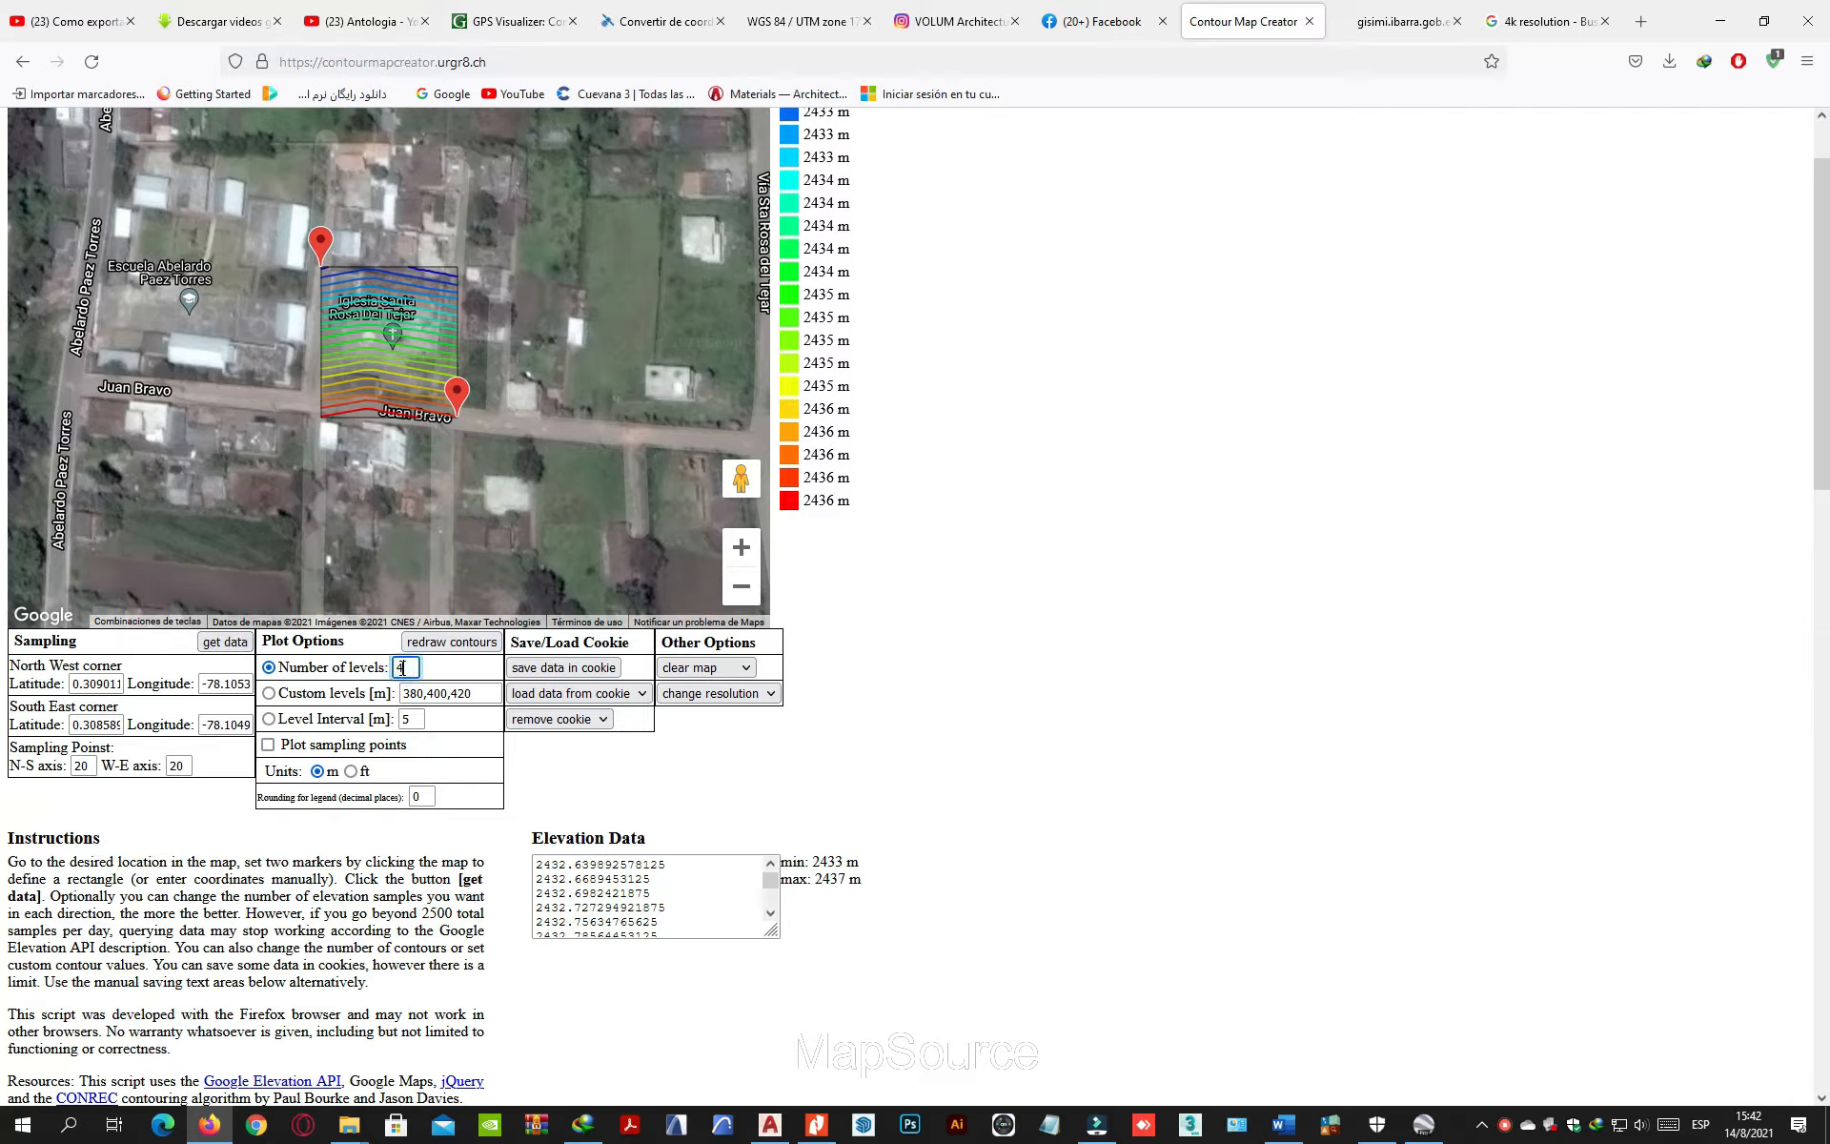
{"action": "left_click", "coordinate": [237, 643]}
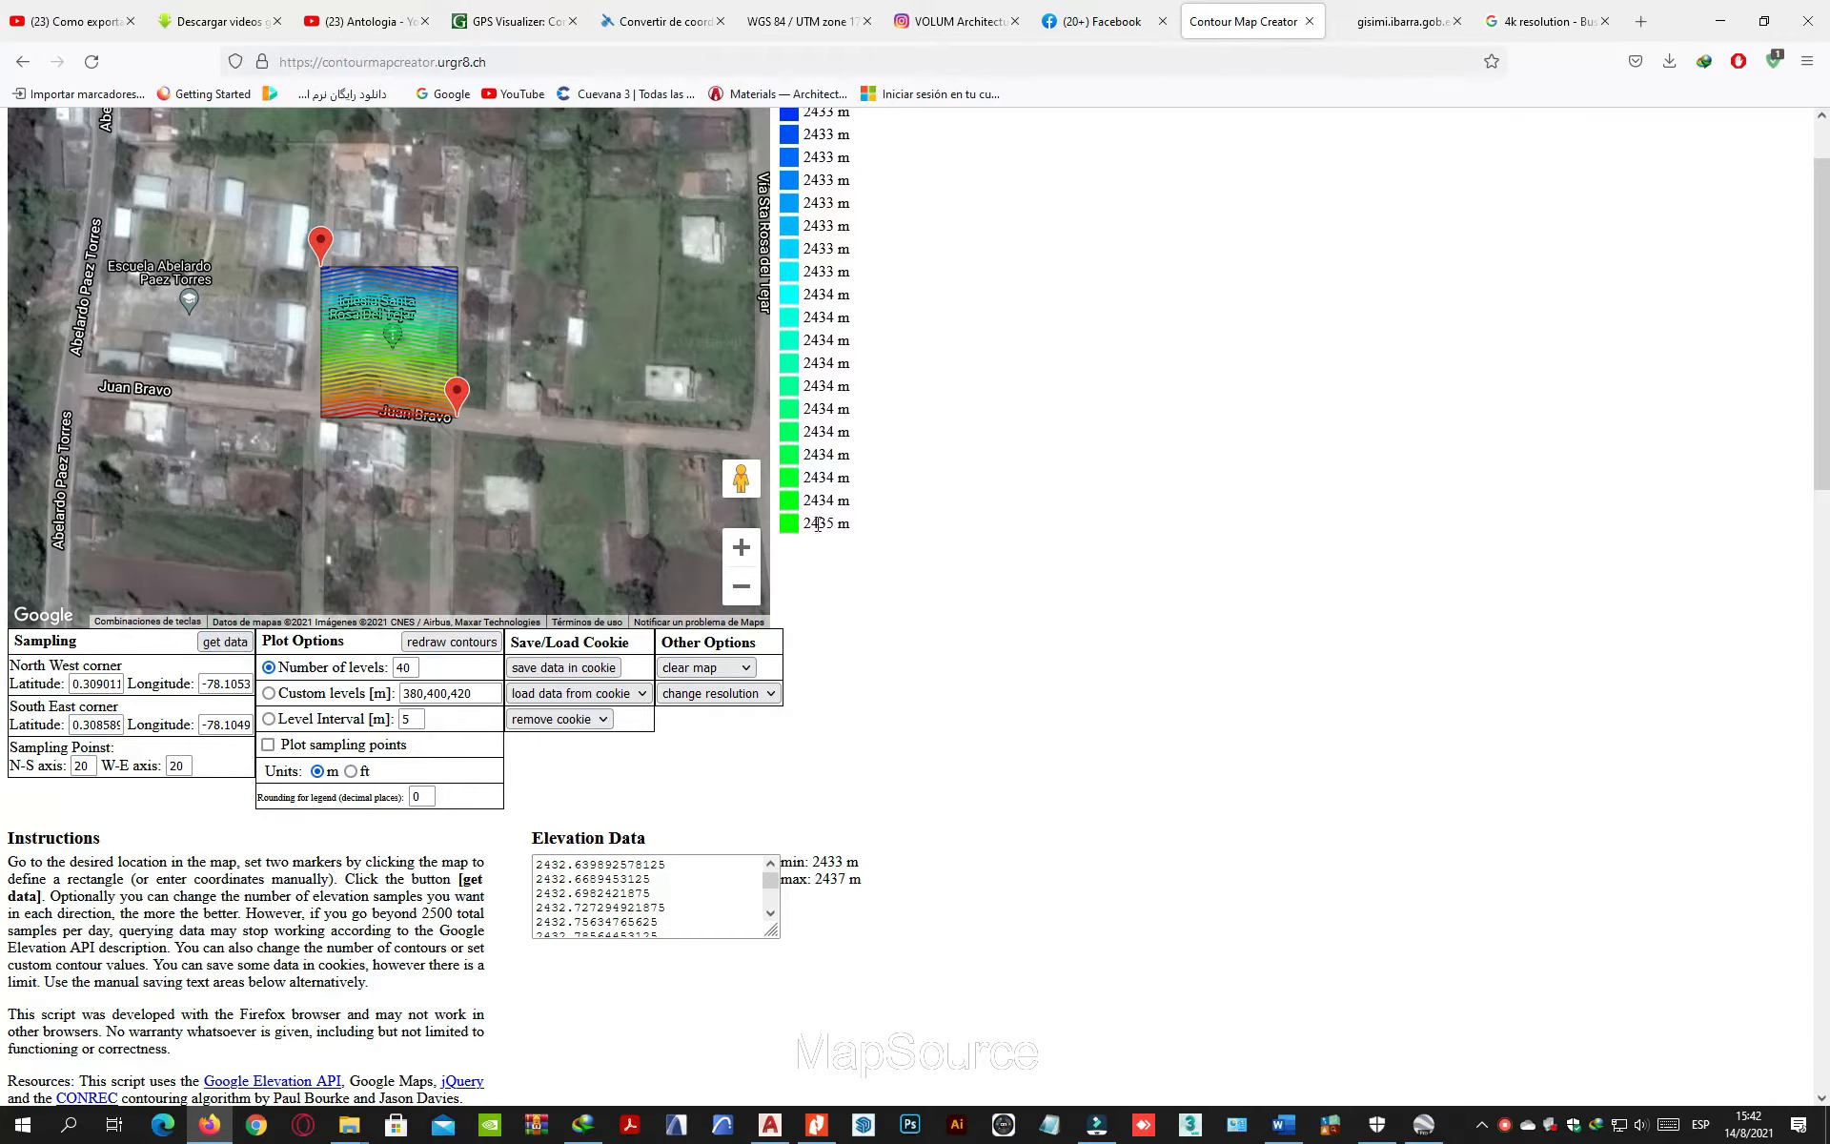
{"action": "left_click", "coordinate": [880, 532]}
Step: Download the contour map as a KML file and save contours.kml
{"action": "scroll", "coordinate": [597, 758], "scroll_direction": "down", "scroll_amount": 4}
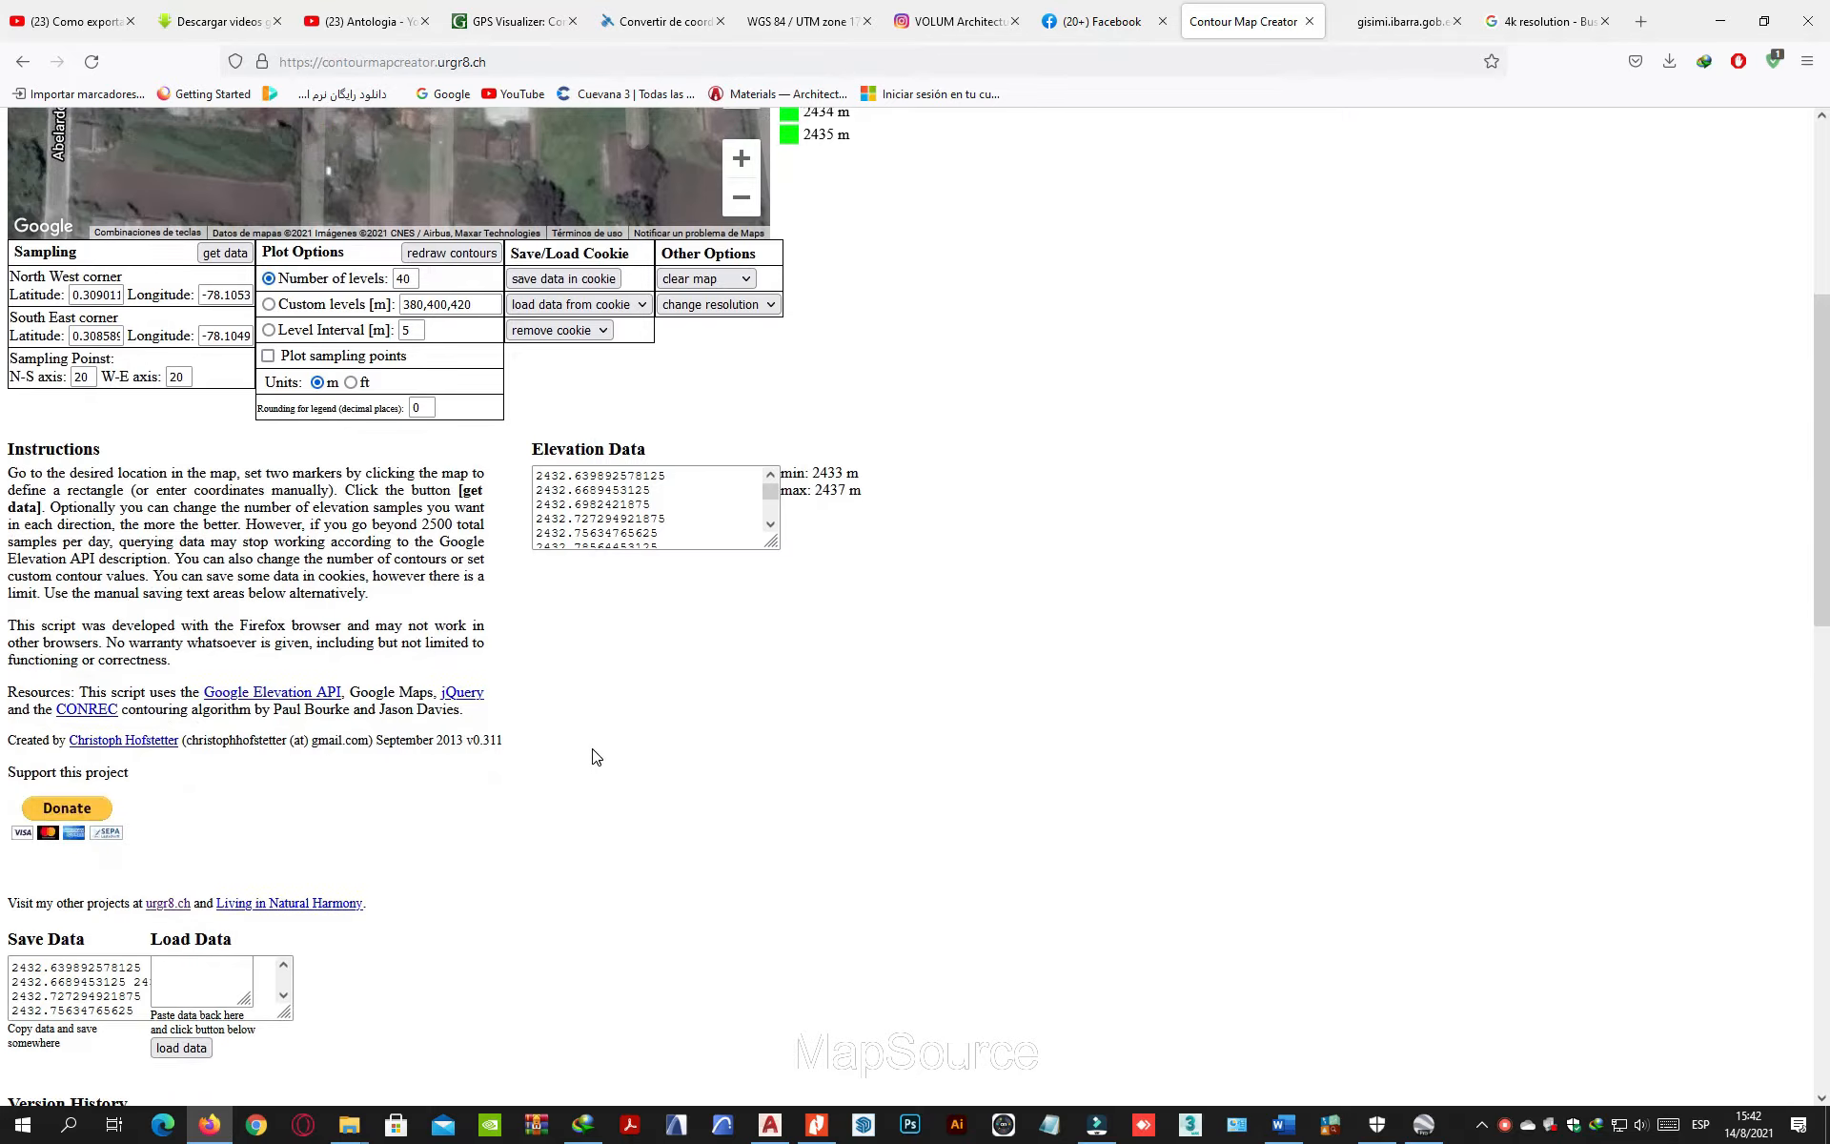
{"action": "scroll", "coordinate": [593, 756], "scroll_direction": "down", "scroll_amount": 3}
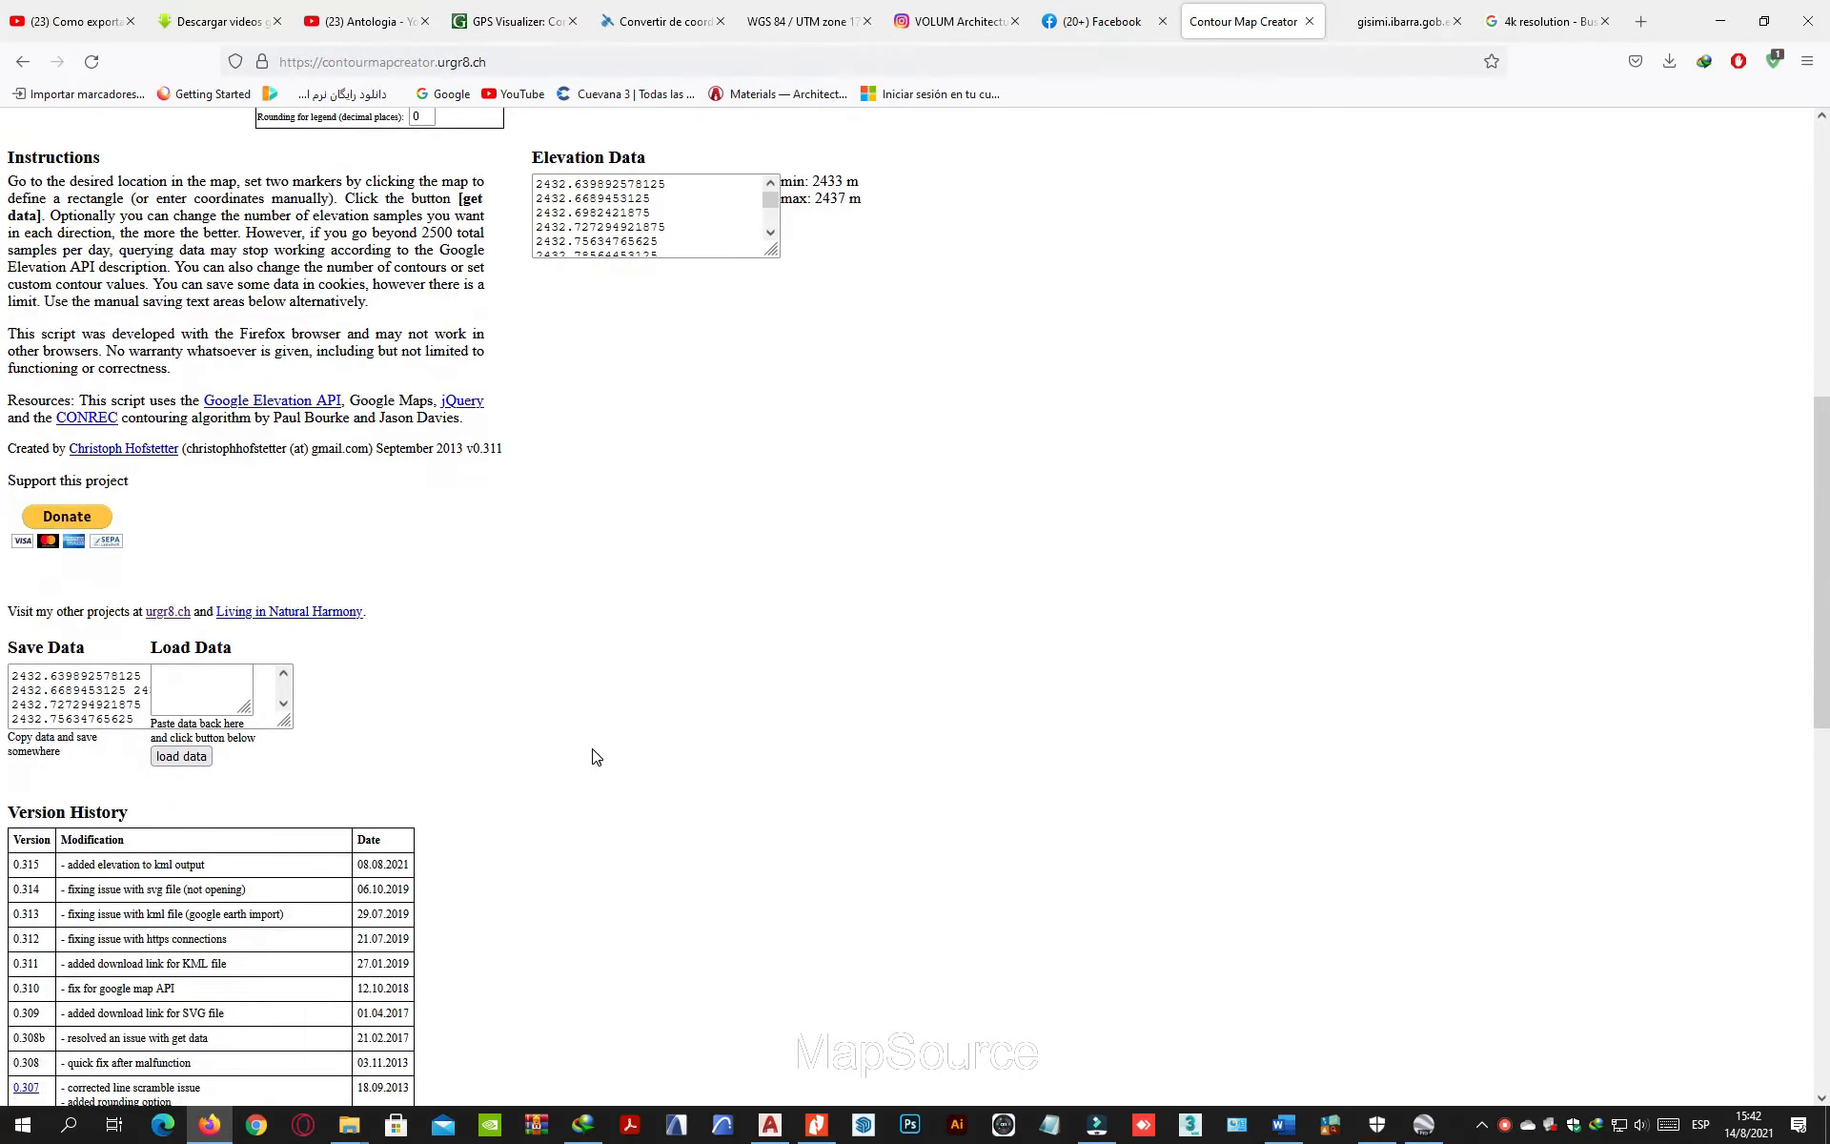
{"action": "scroll", "coordinate": [596, 755], "scroll_direction": "up", "scroll_amount": 3}
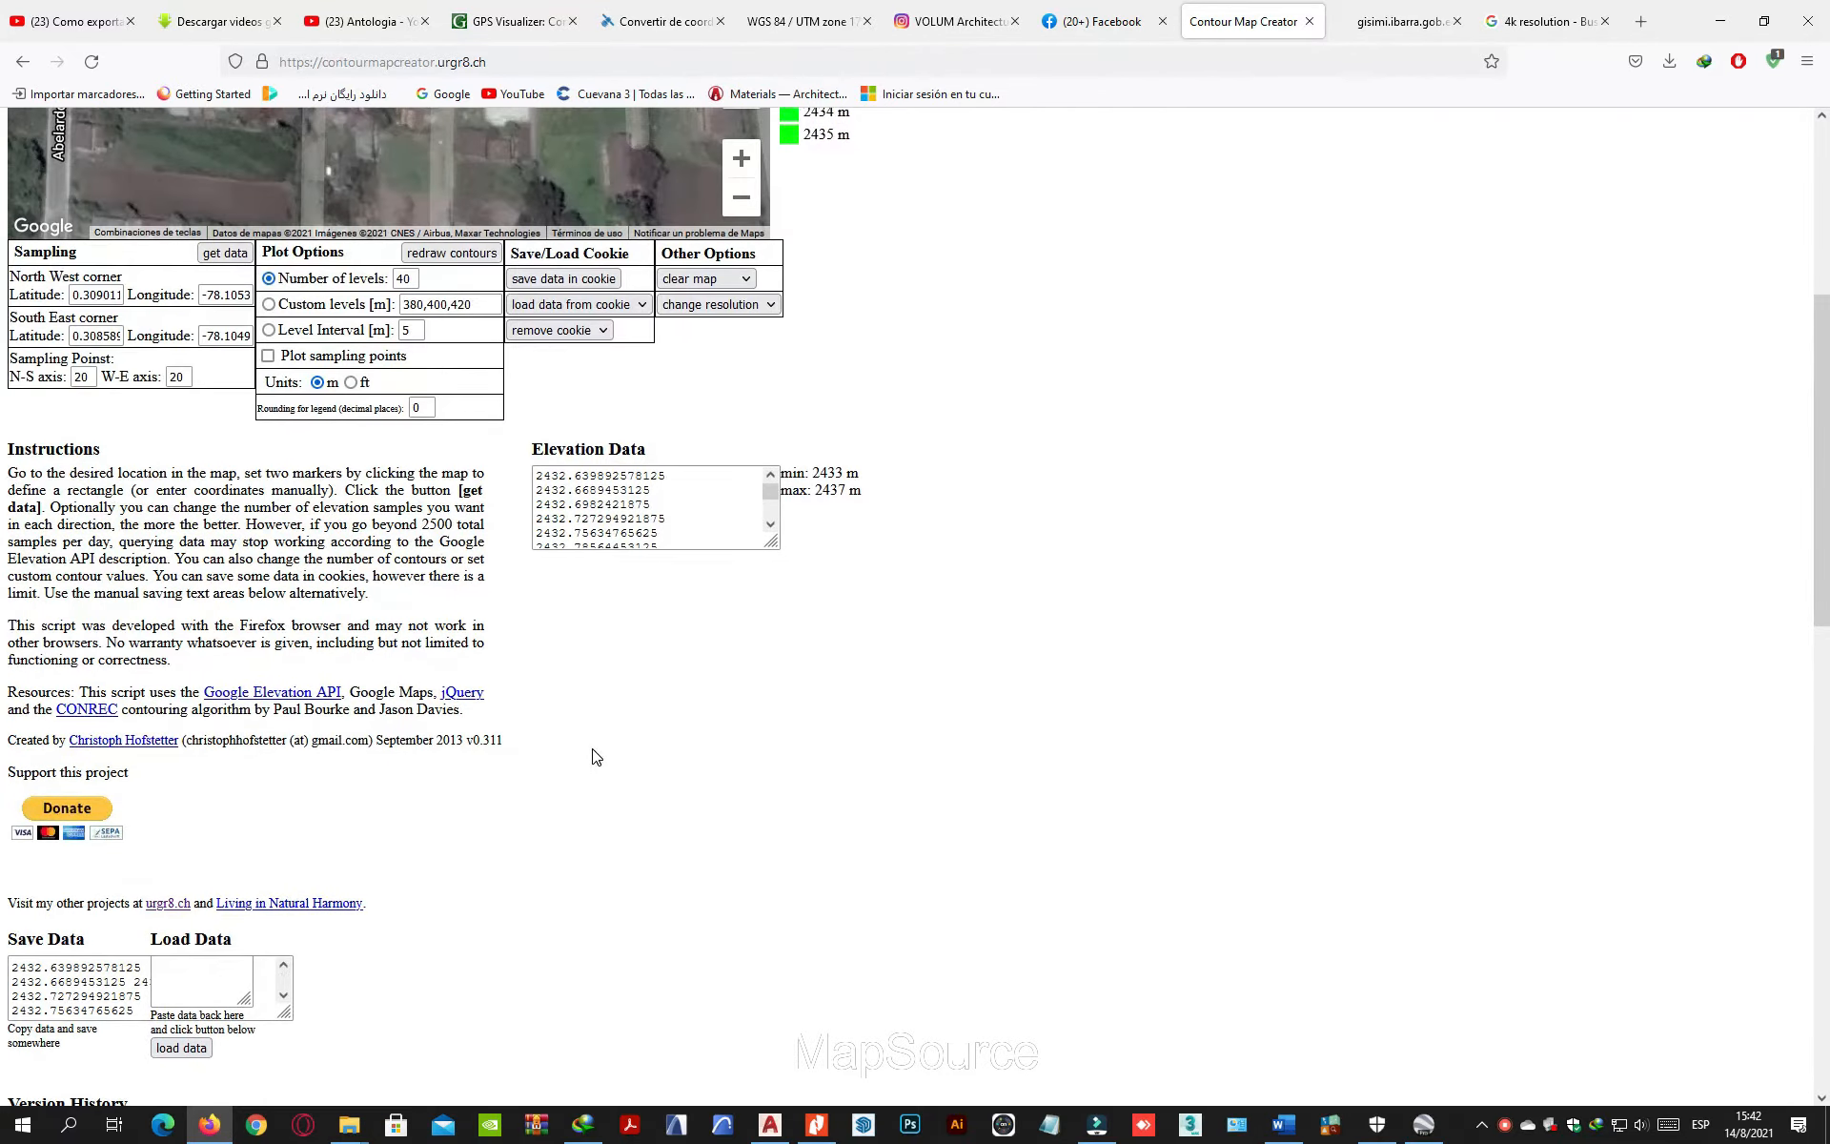
{"action": "scroll", "coordinate": [596, 758], "scroll_direction": "down", "scroll_amount": 4}
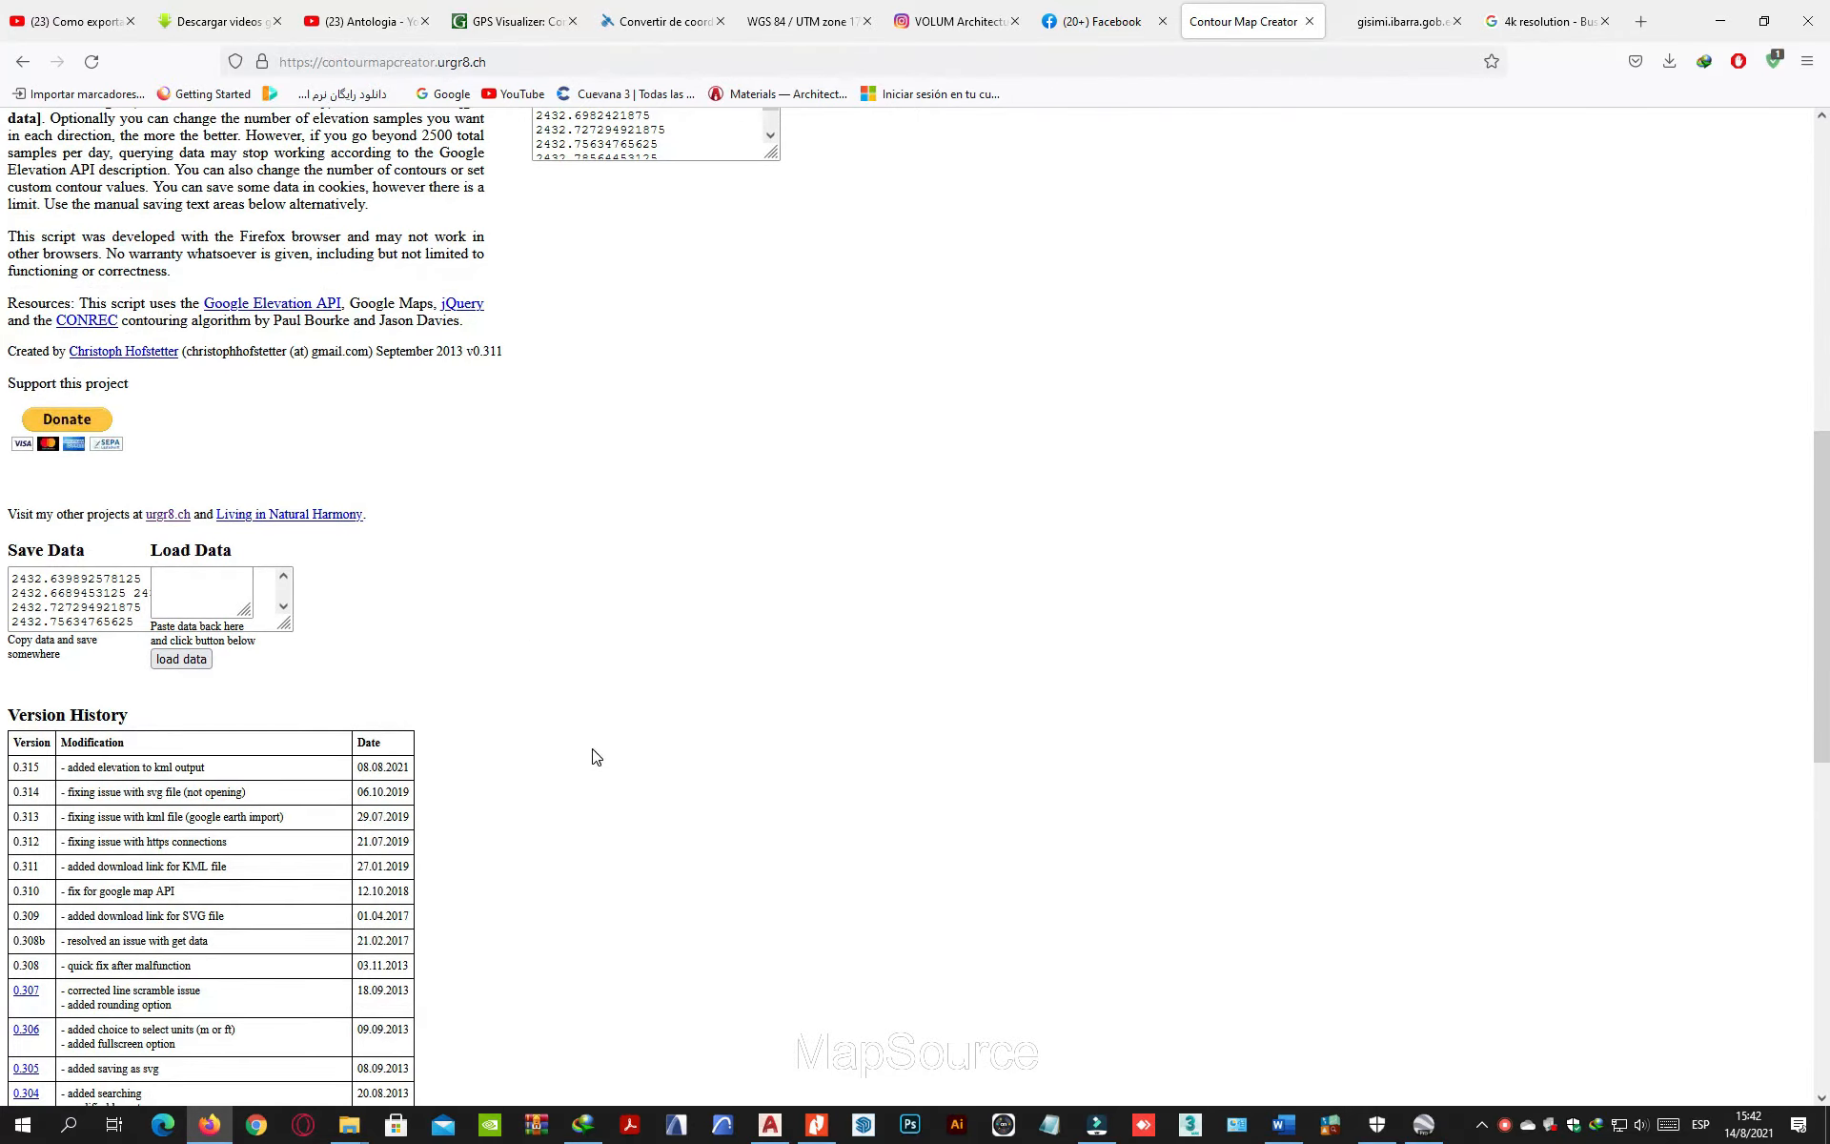
{"action": "scroll", "coordinate": [596, 756], "scroll_direction": "down", "scroll_amount": 6}
{"action": "scroll", "coordinate": [595, 756], "scroll_direction": "down", "scroll_amount": 2}
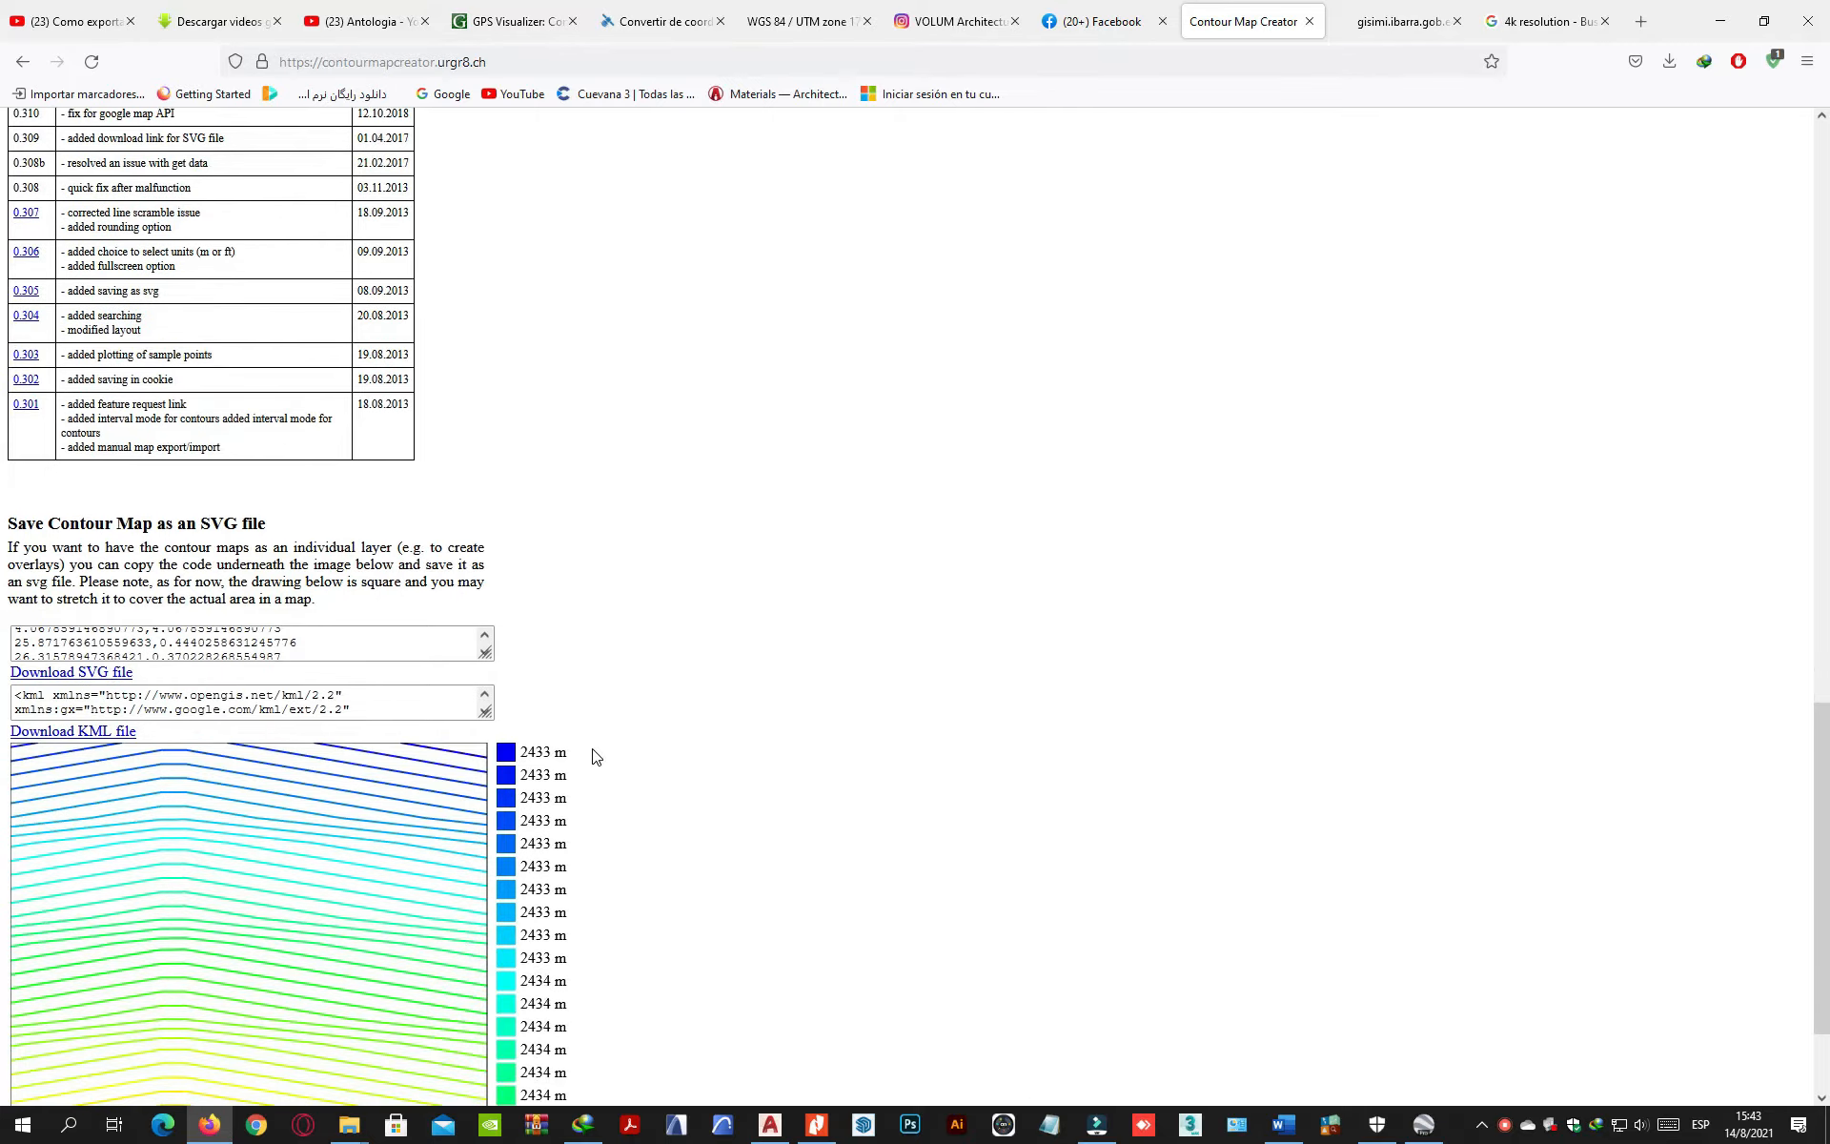
{"action": "scroll", "coordinate": [153, 732], "scroll_direction": "down", "scroll_amount": 2}
{"action": "scroll", "coordinate": [152, 731], "scroll_direction": "down", "scroll_amount": 1}
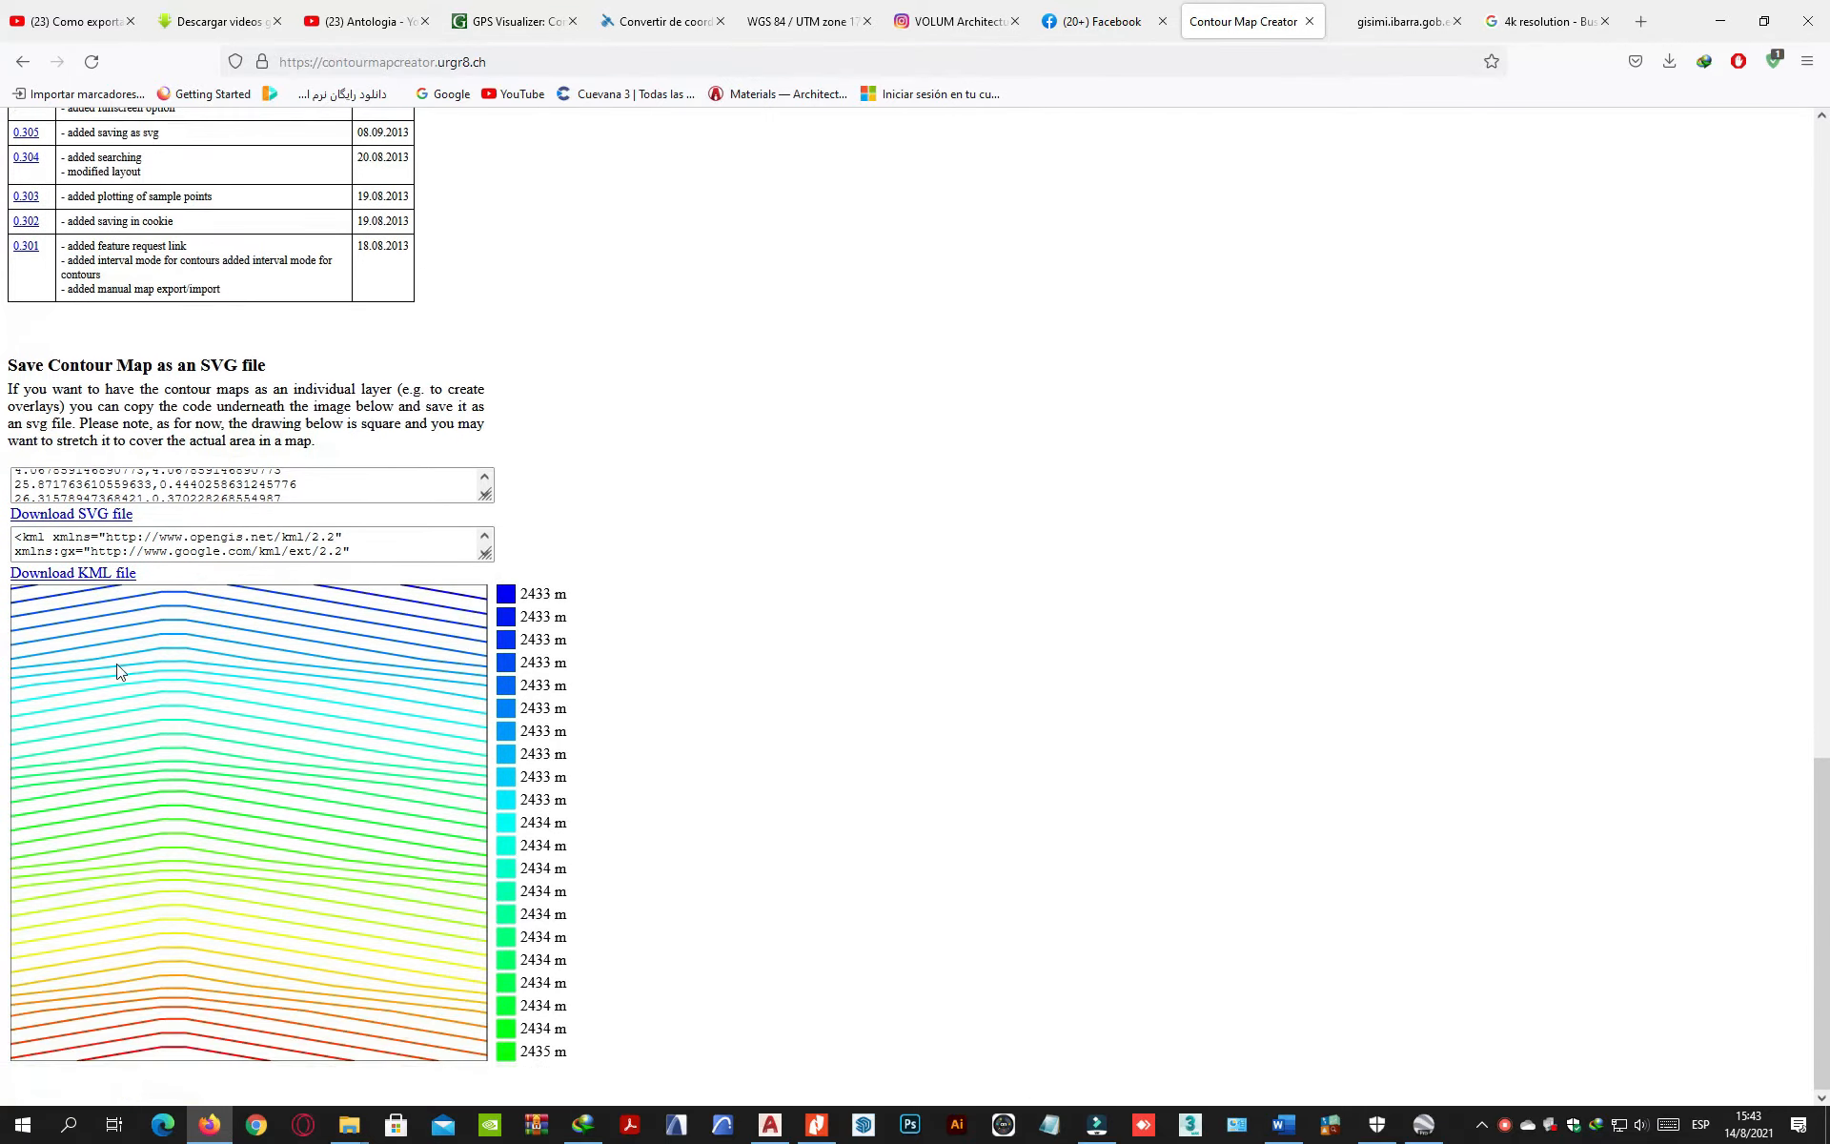
{"action": "left_click", "coordinate": [88, 573]}
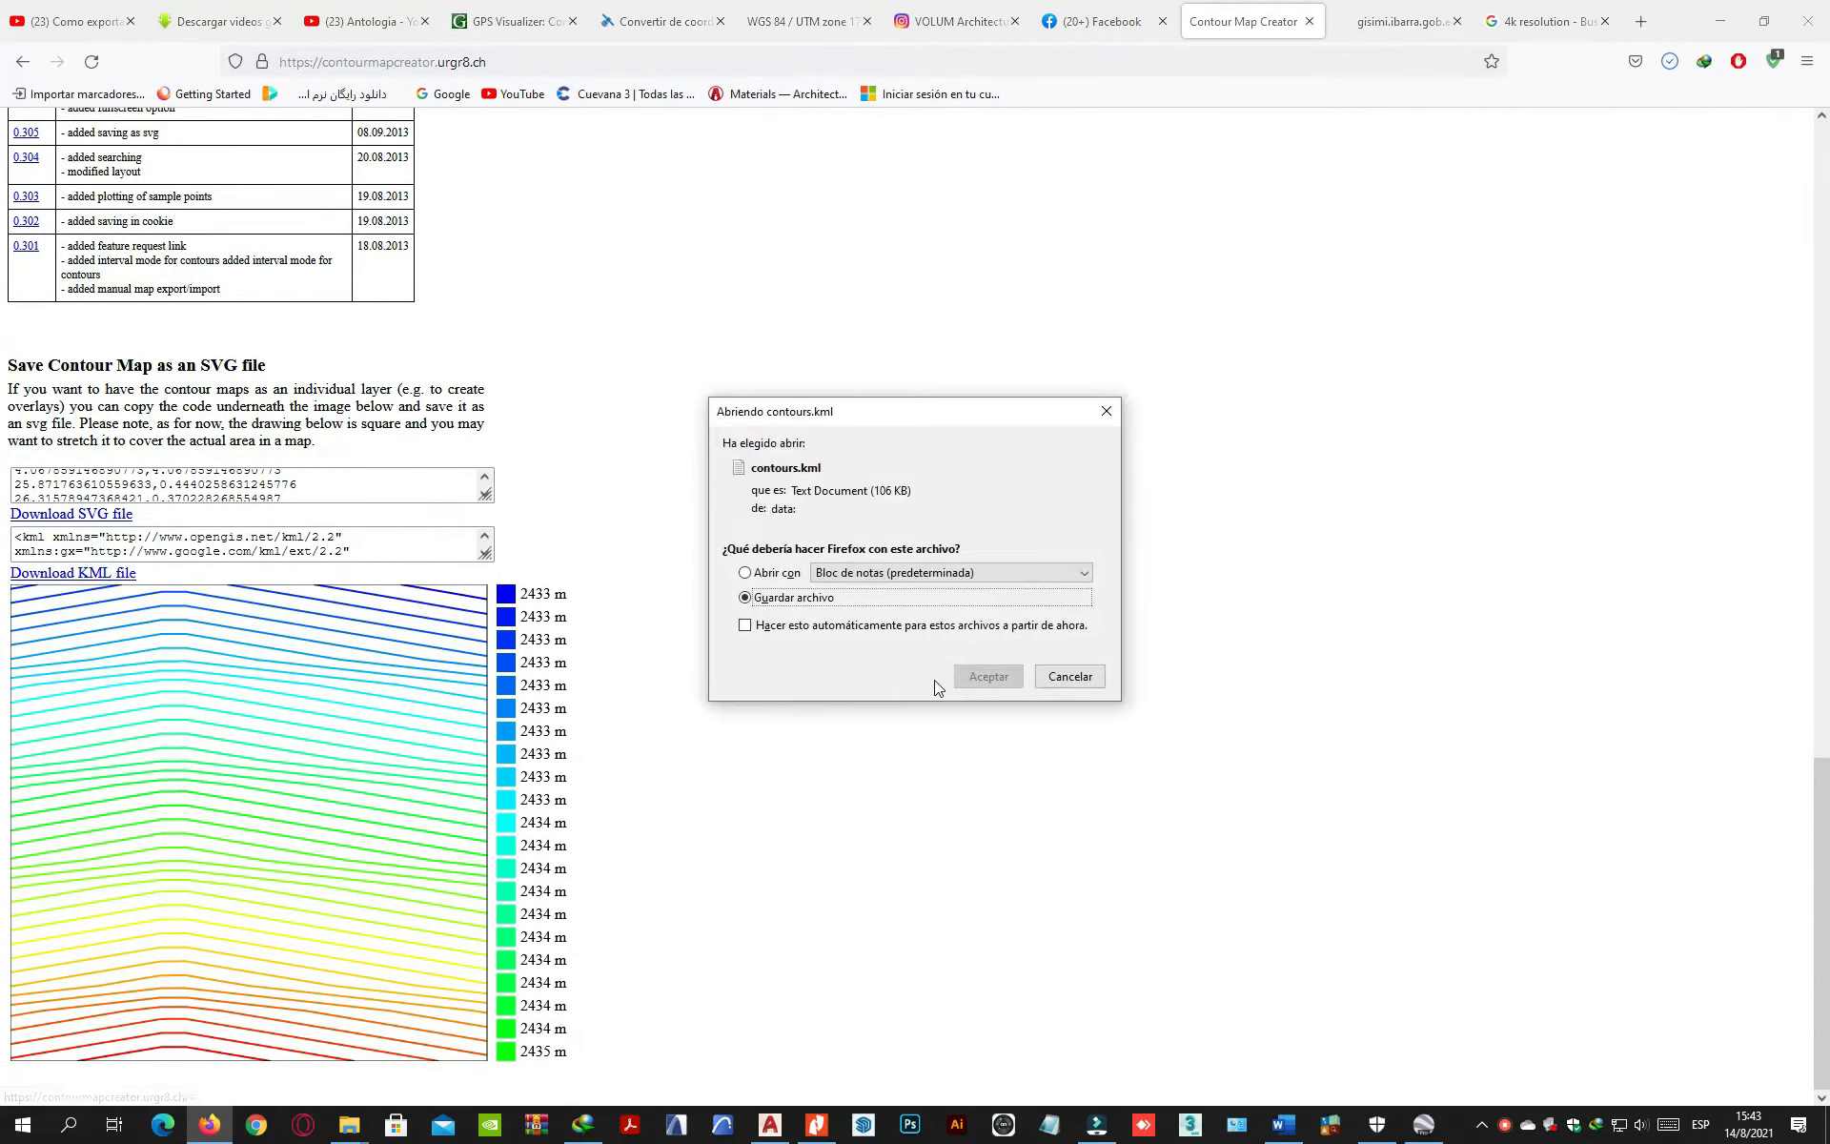
{"action": "left_click", "coordinate": [985, 676]}
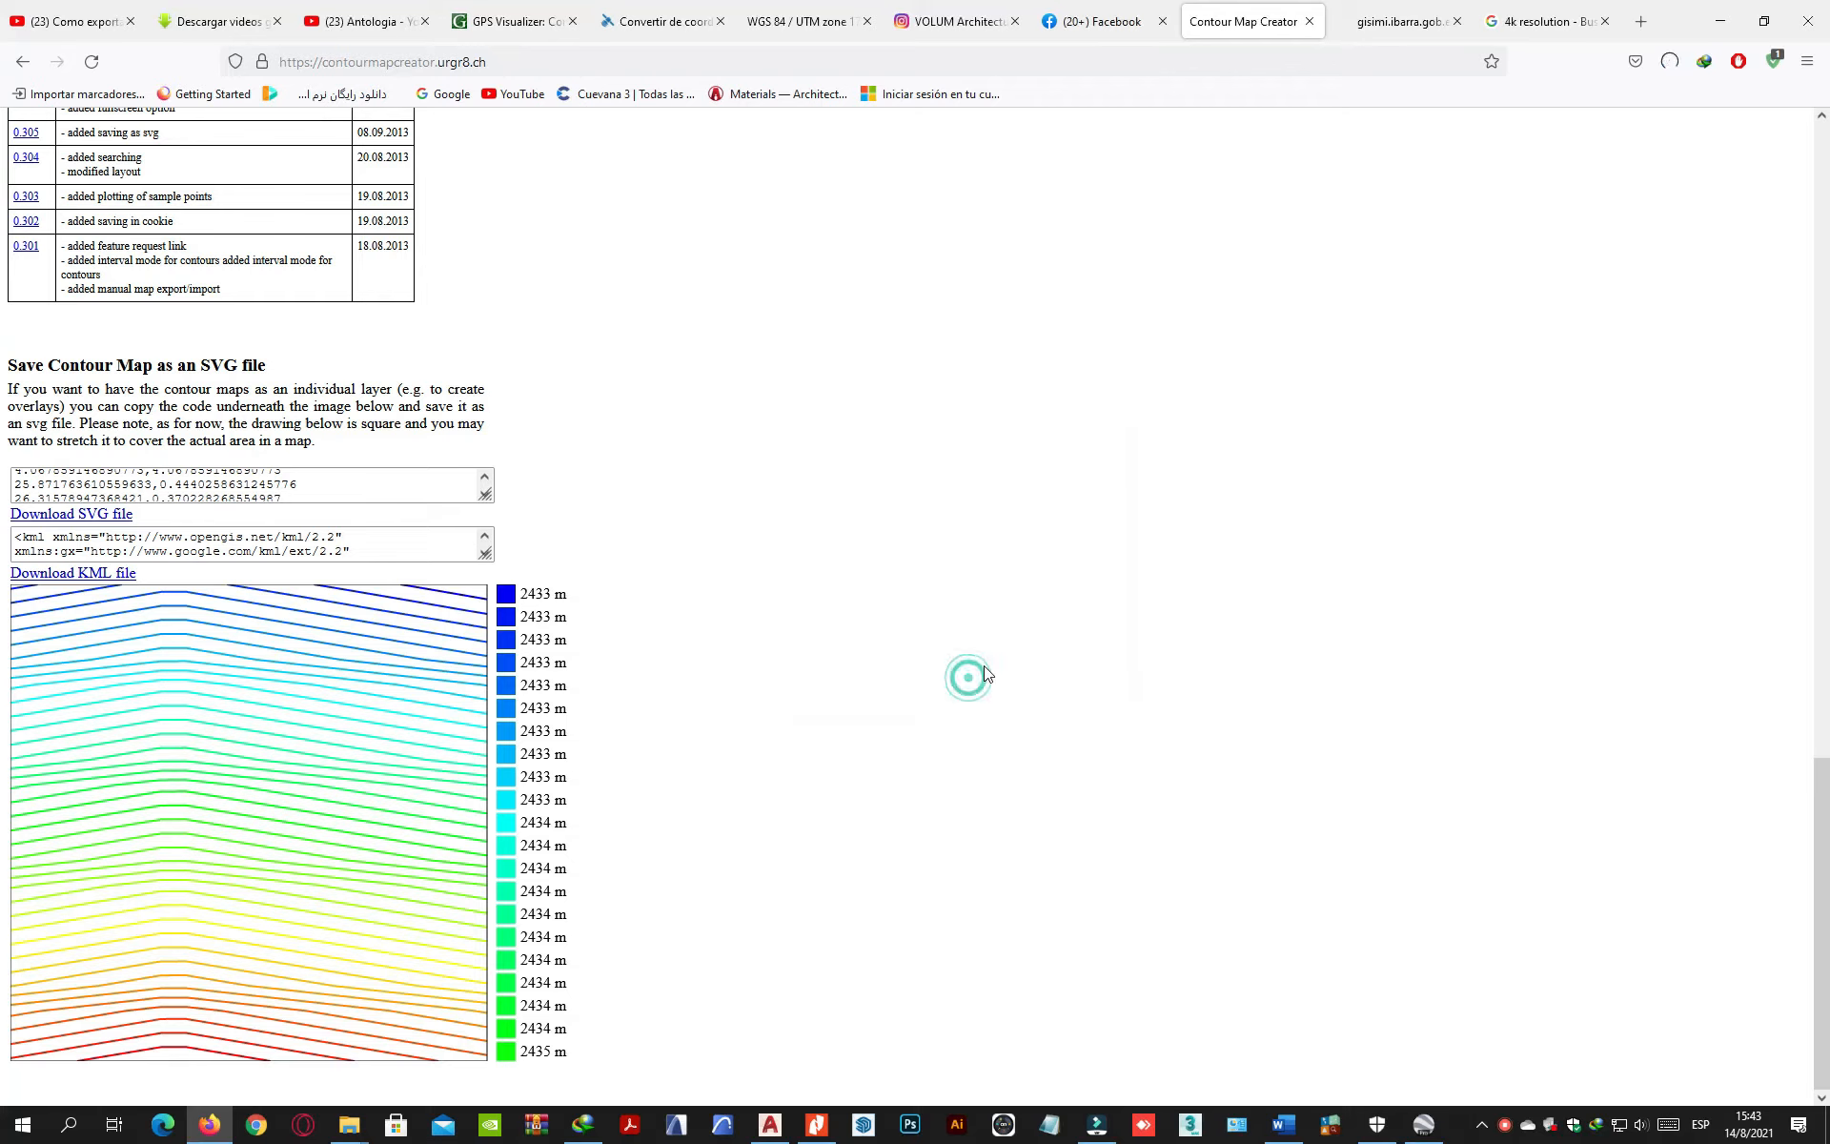
Step: Open the Downloads folder and move both contours files into the POLIGONO DE ESTUDIO folder
{"action": "left_click", "coordinate": [1669, 62]}
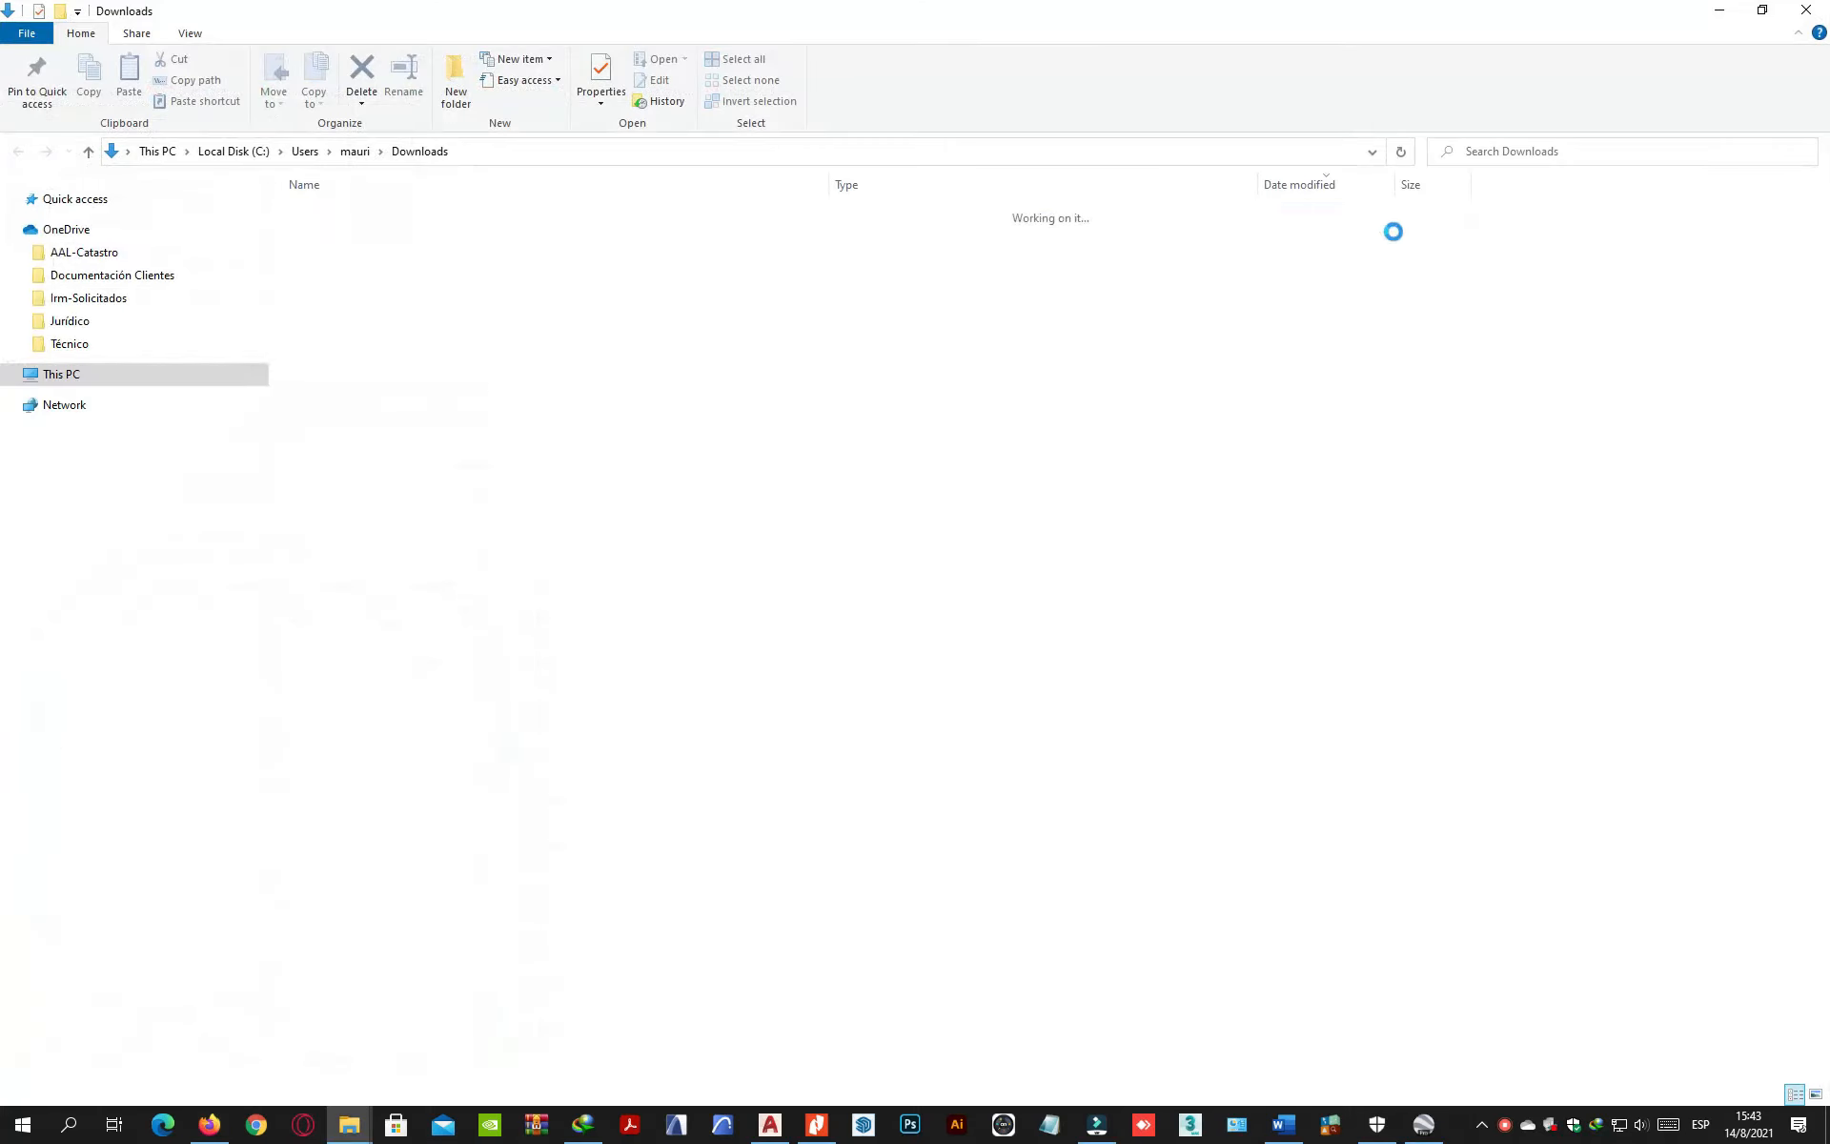
{"action": "left_click", "coordinate": [487, 261], "text": "ctrl"}
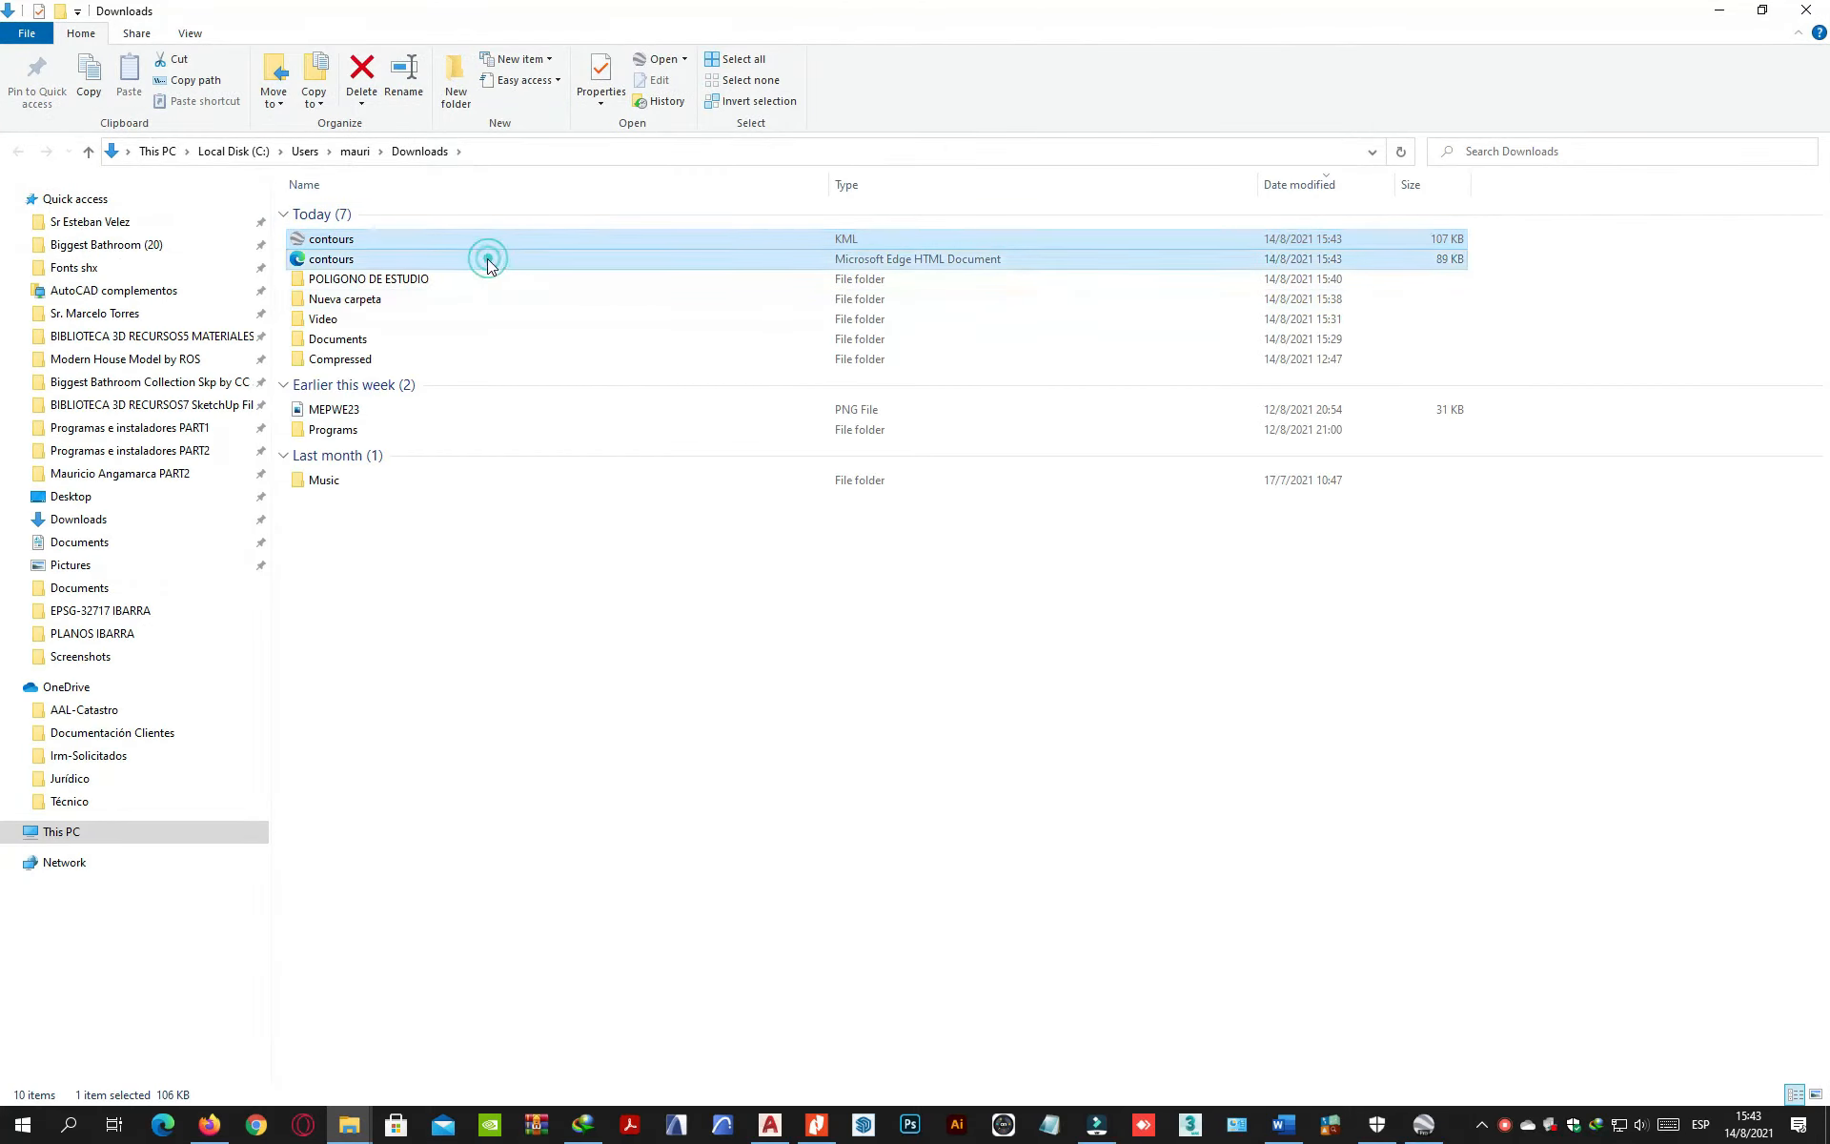
{"action": "double_click", "coordinate": [437, 279]}
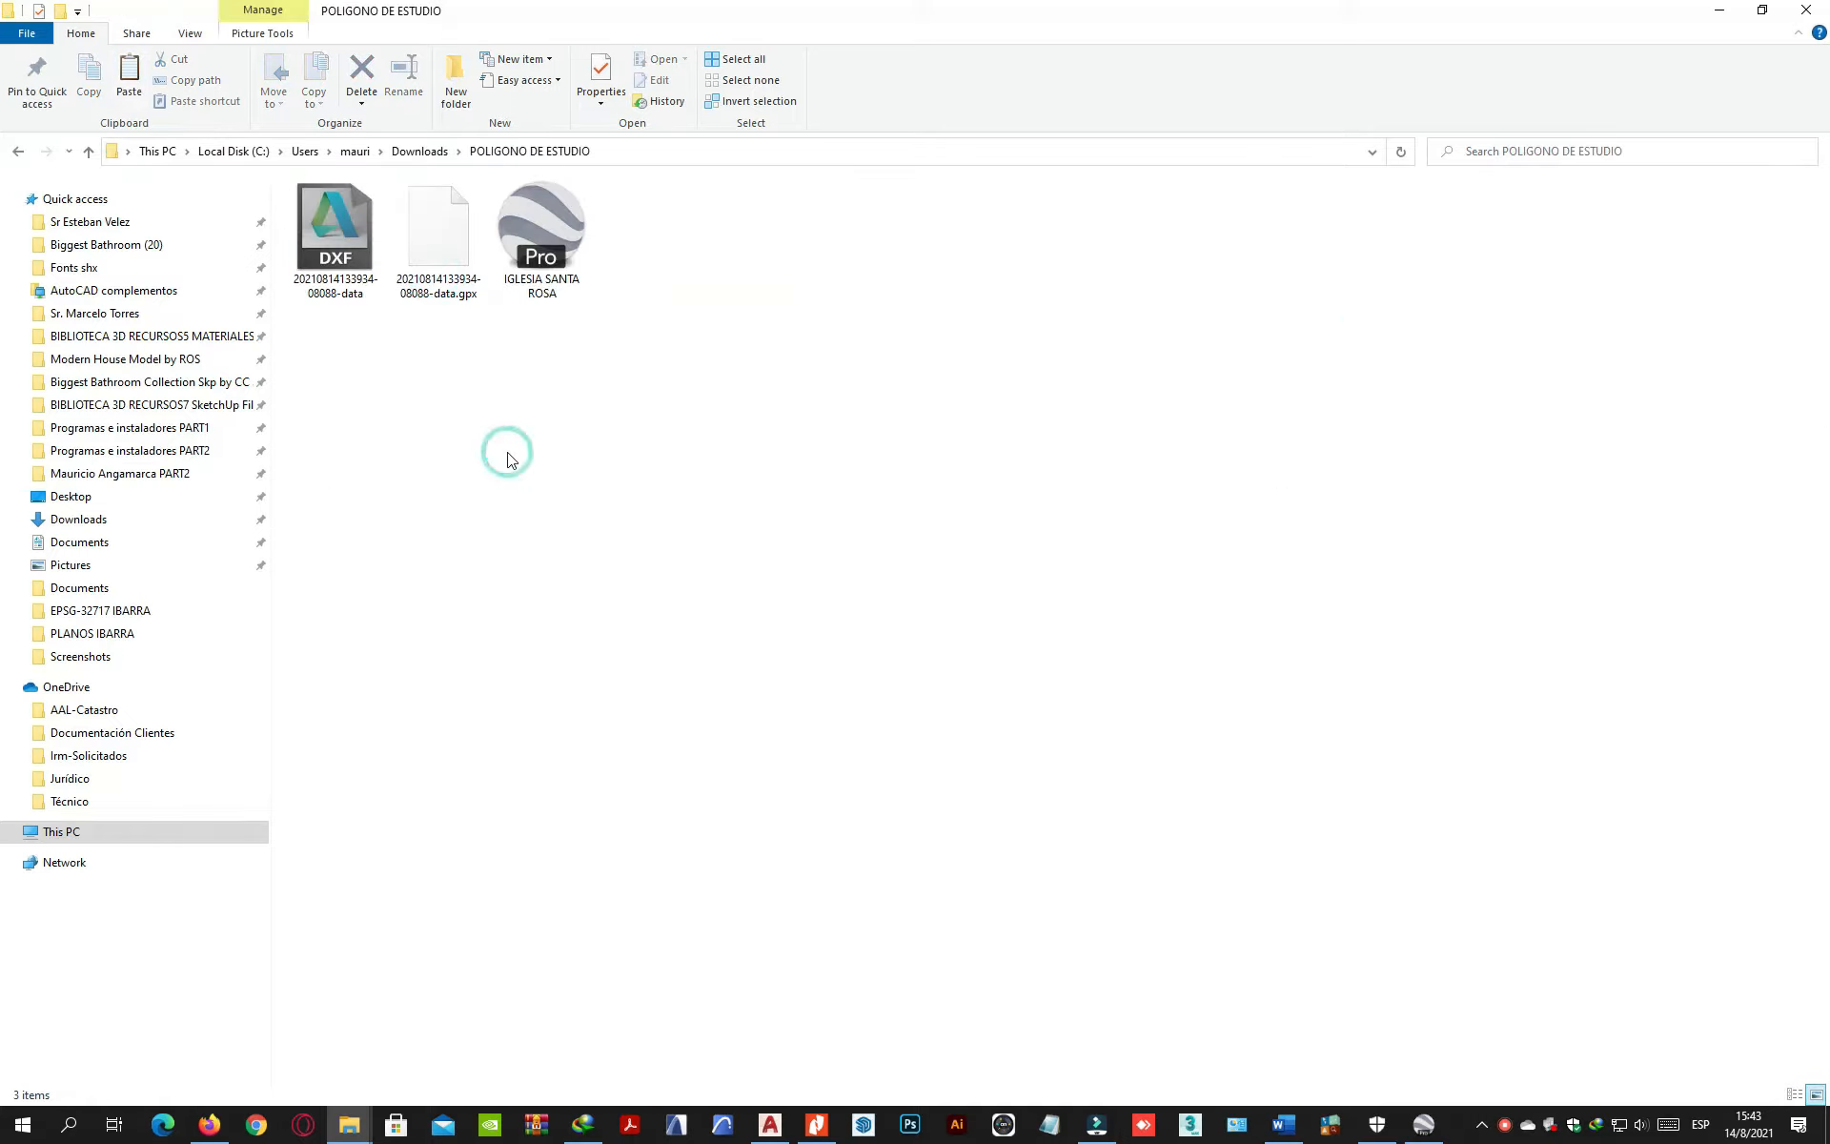
{"action": "key", "text": "ctrl+v"}
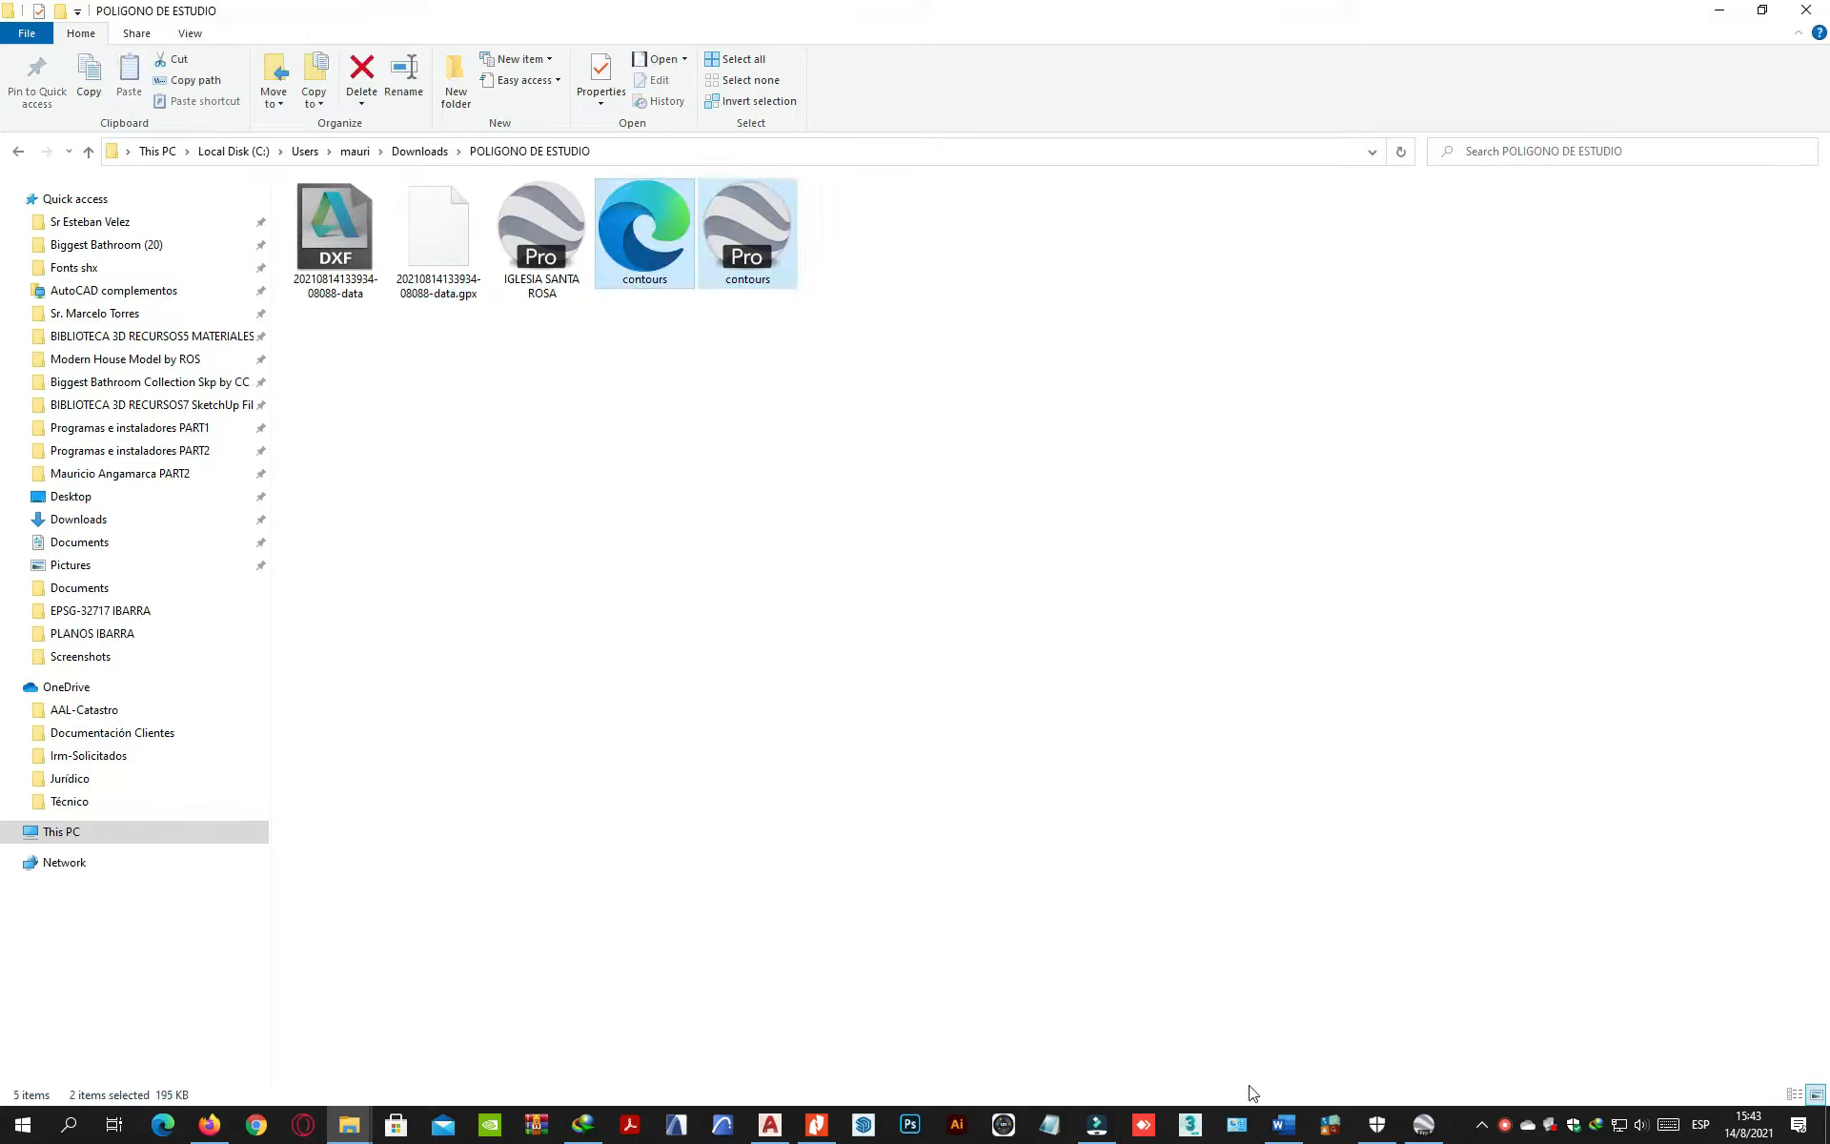
{"action": "left_click", "coordinate": [1329, 1126]}
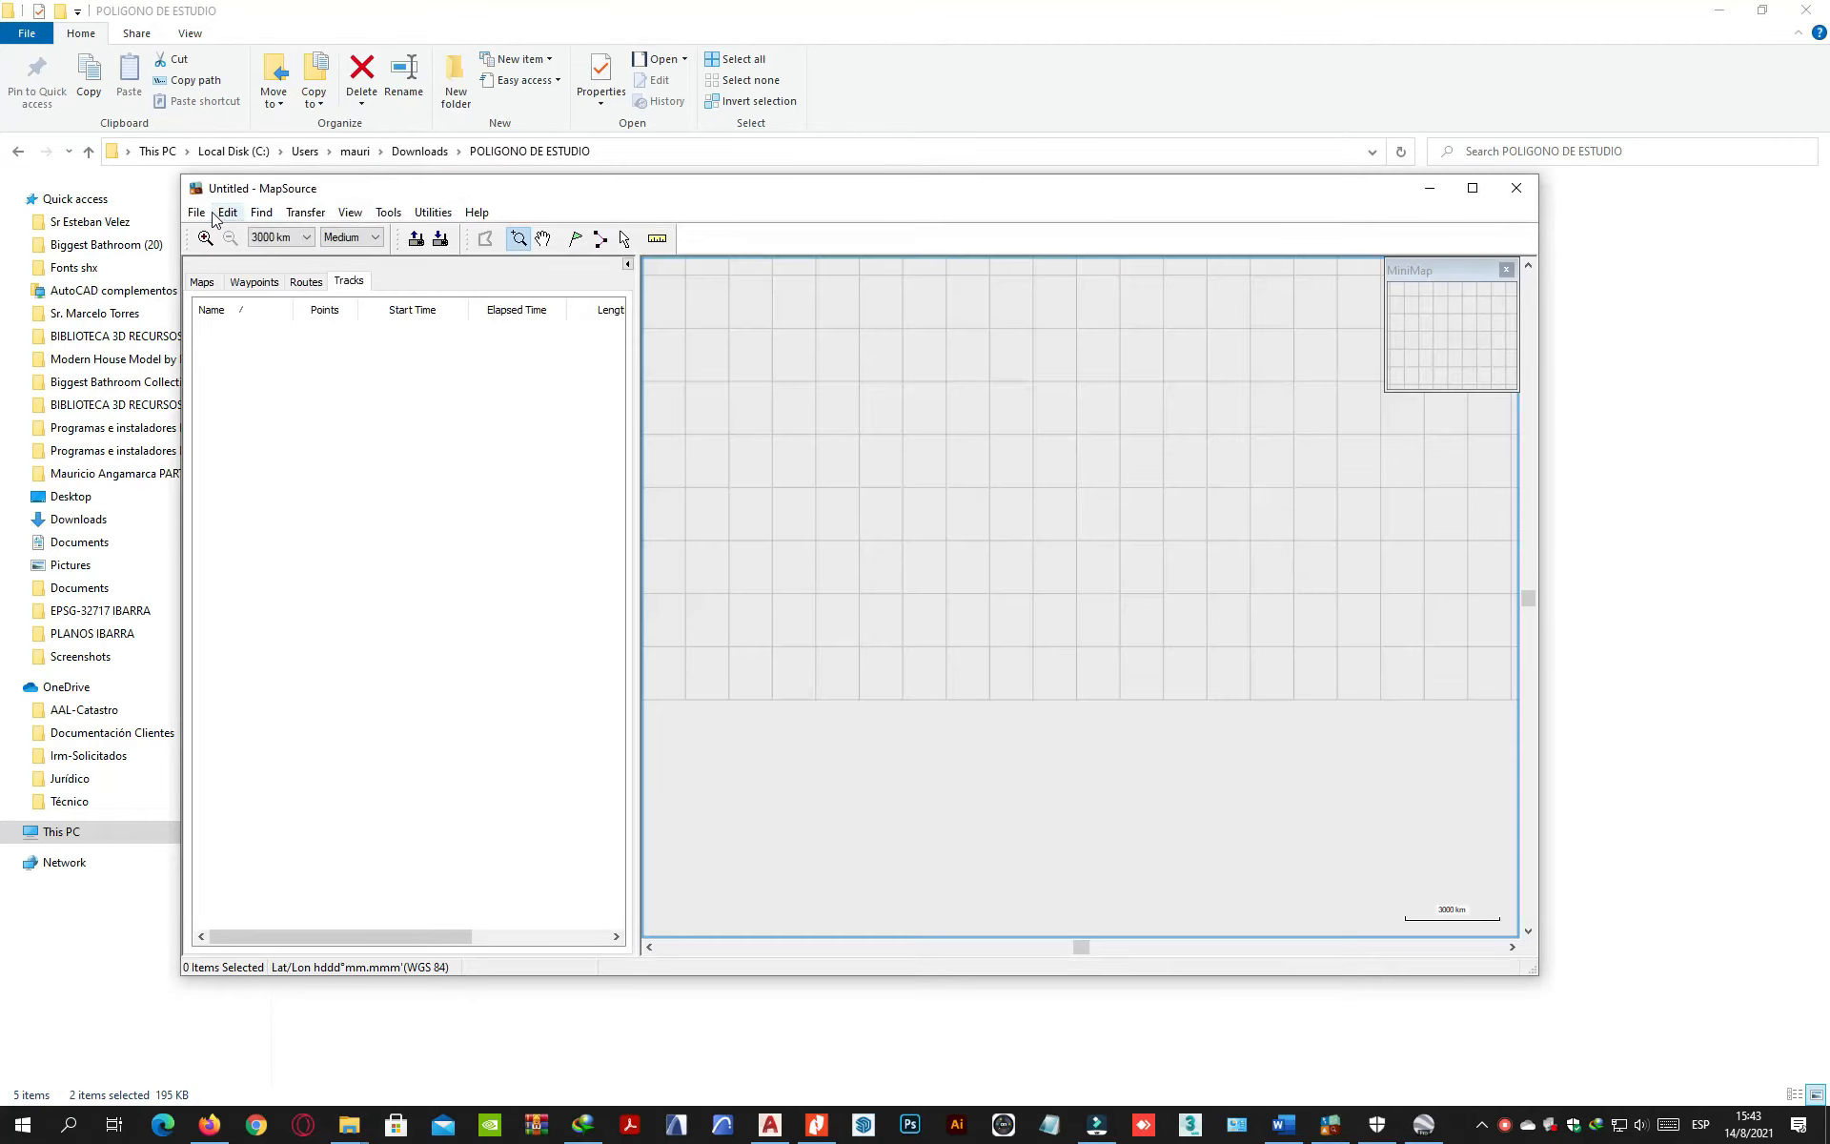
{"action": "left_click", "coordinate": [197, 213]}
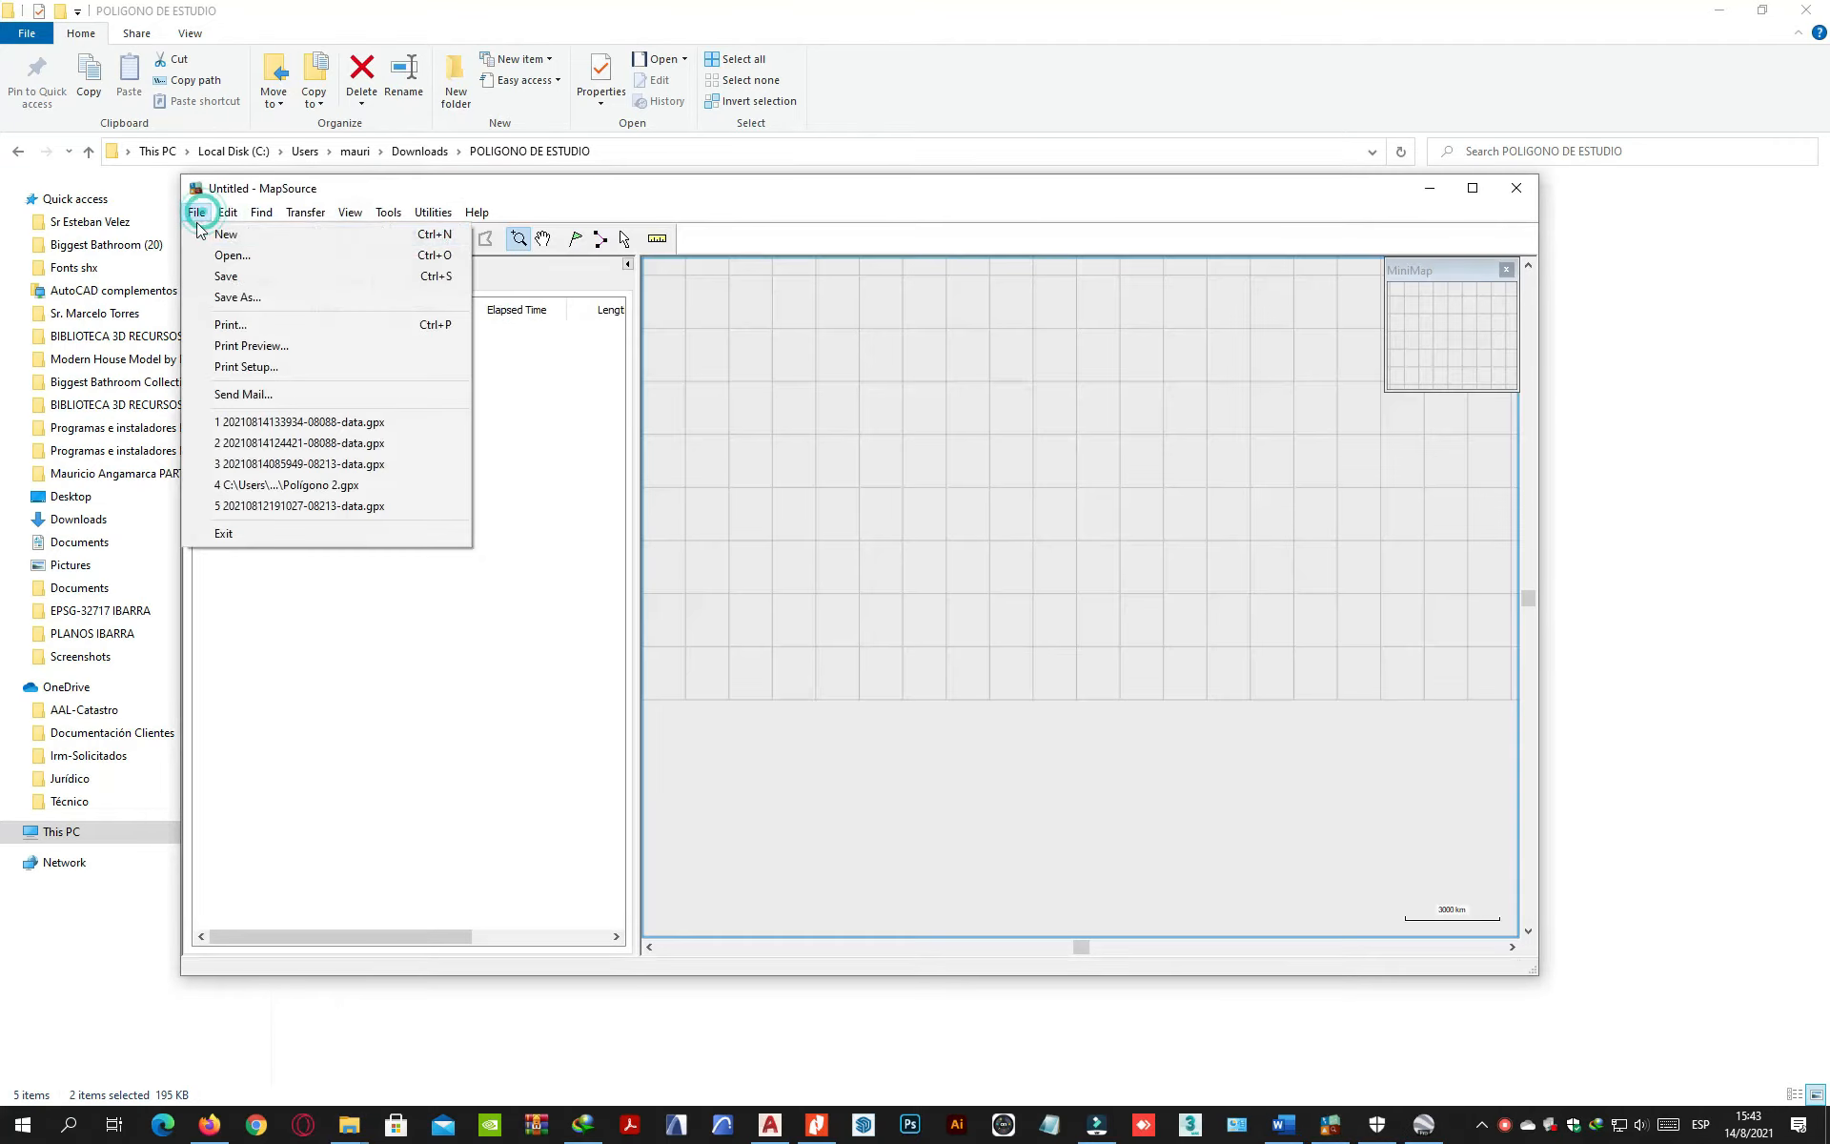
{"action": "left_click", "coordinate": [231, 255]}
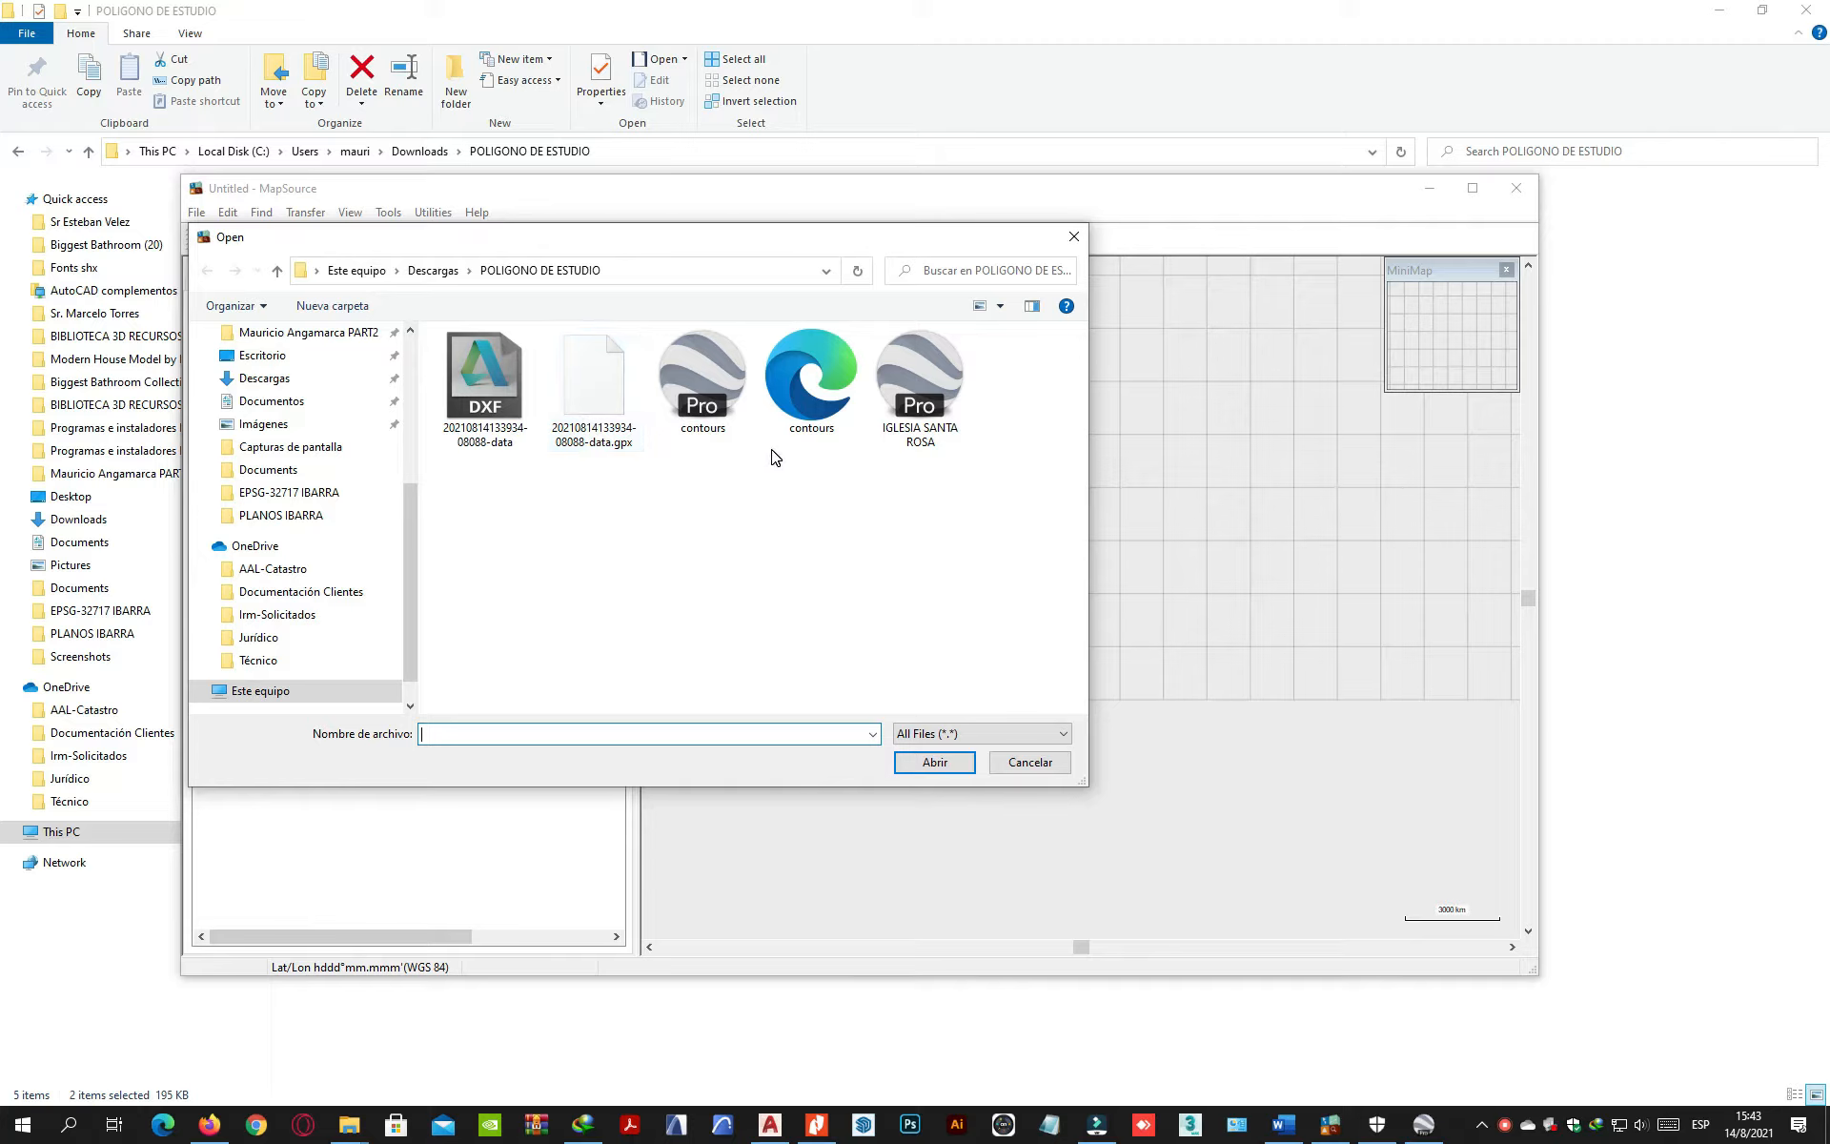
{"action": "left_click", "coordinate": [999, 306]}
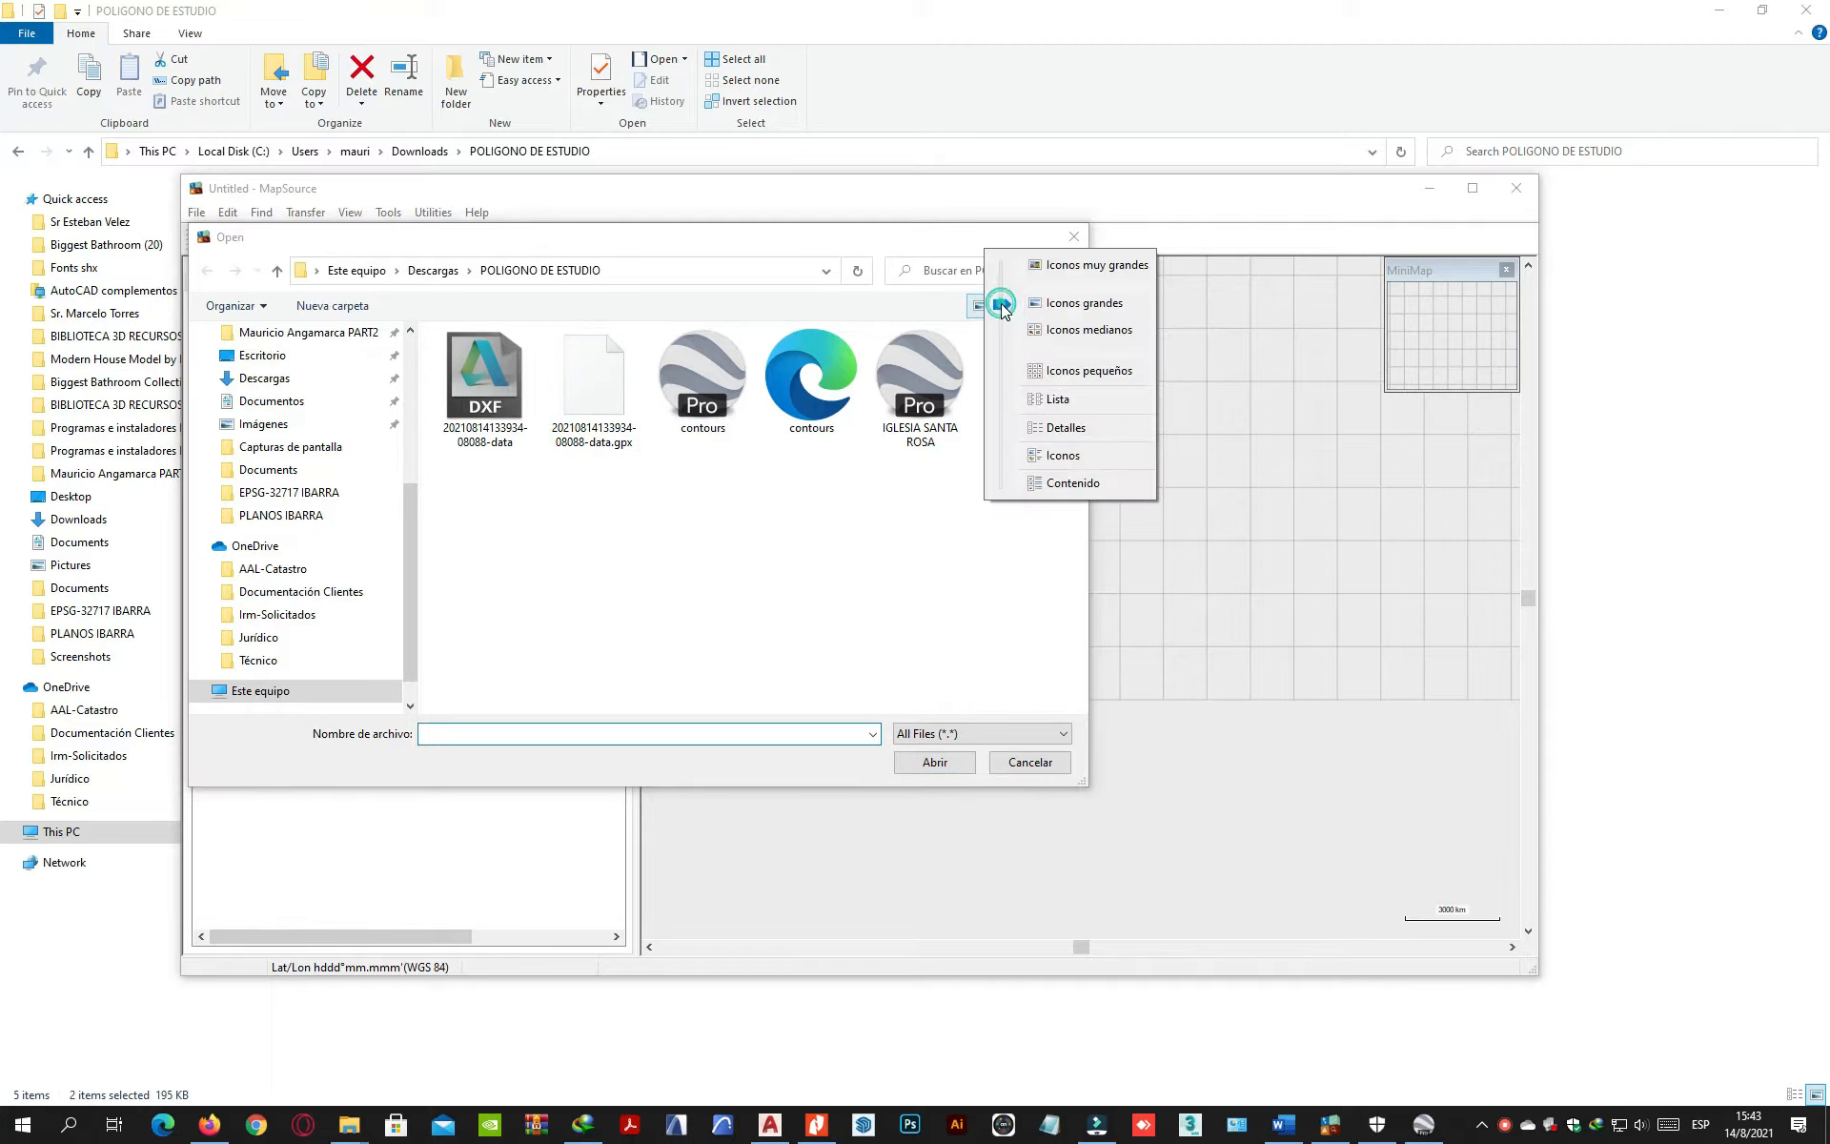
{"action": "left_click", "coordinate": [1090, 429]}
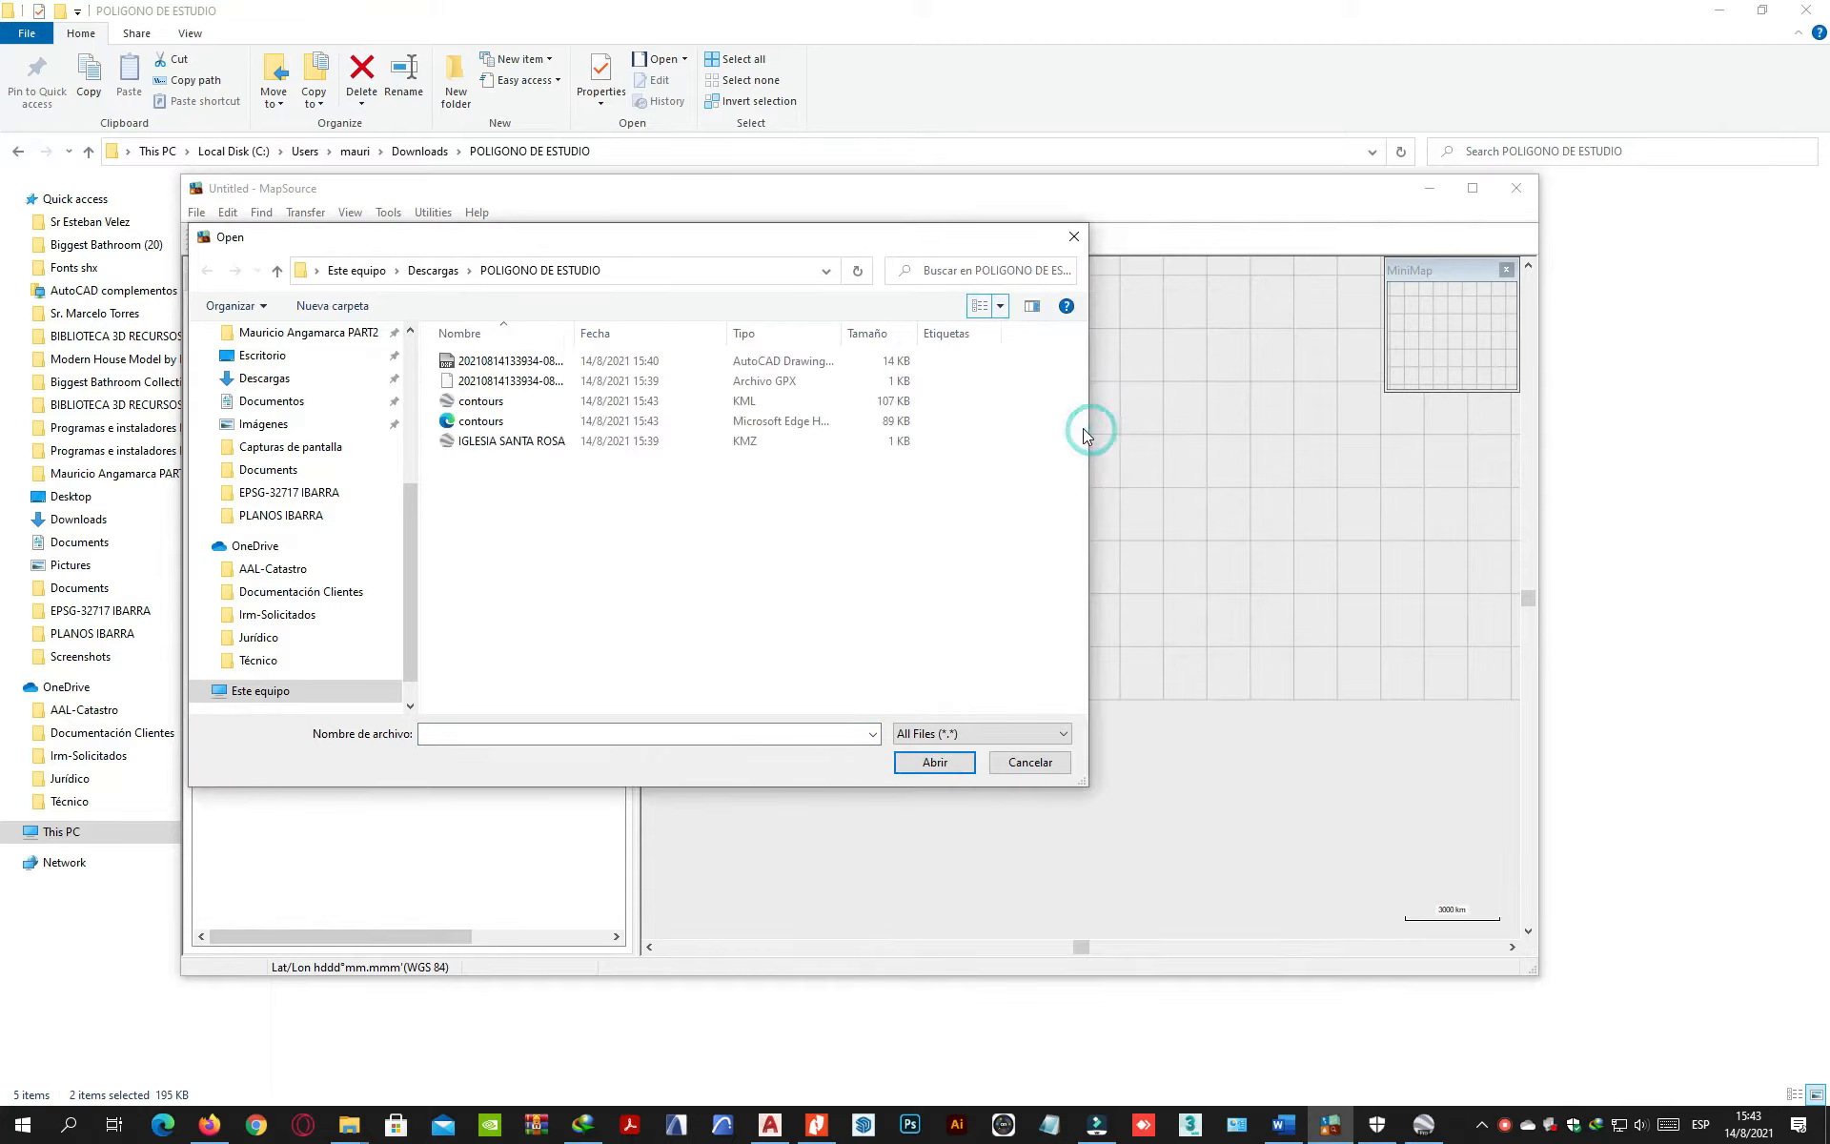
{"action": "left_click_drag", "start_coordinate": [579, 339], "coordinate": [679, 334]}
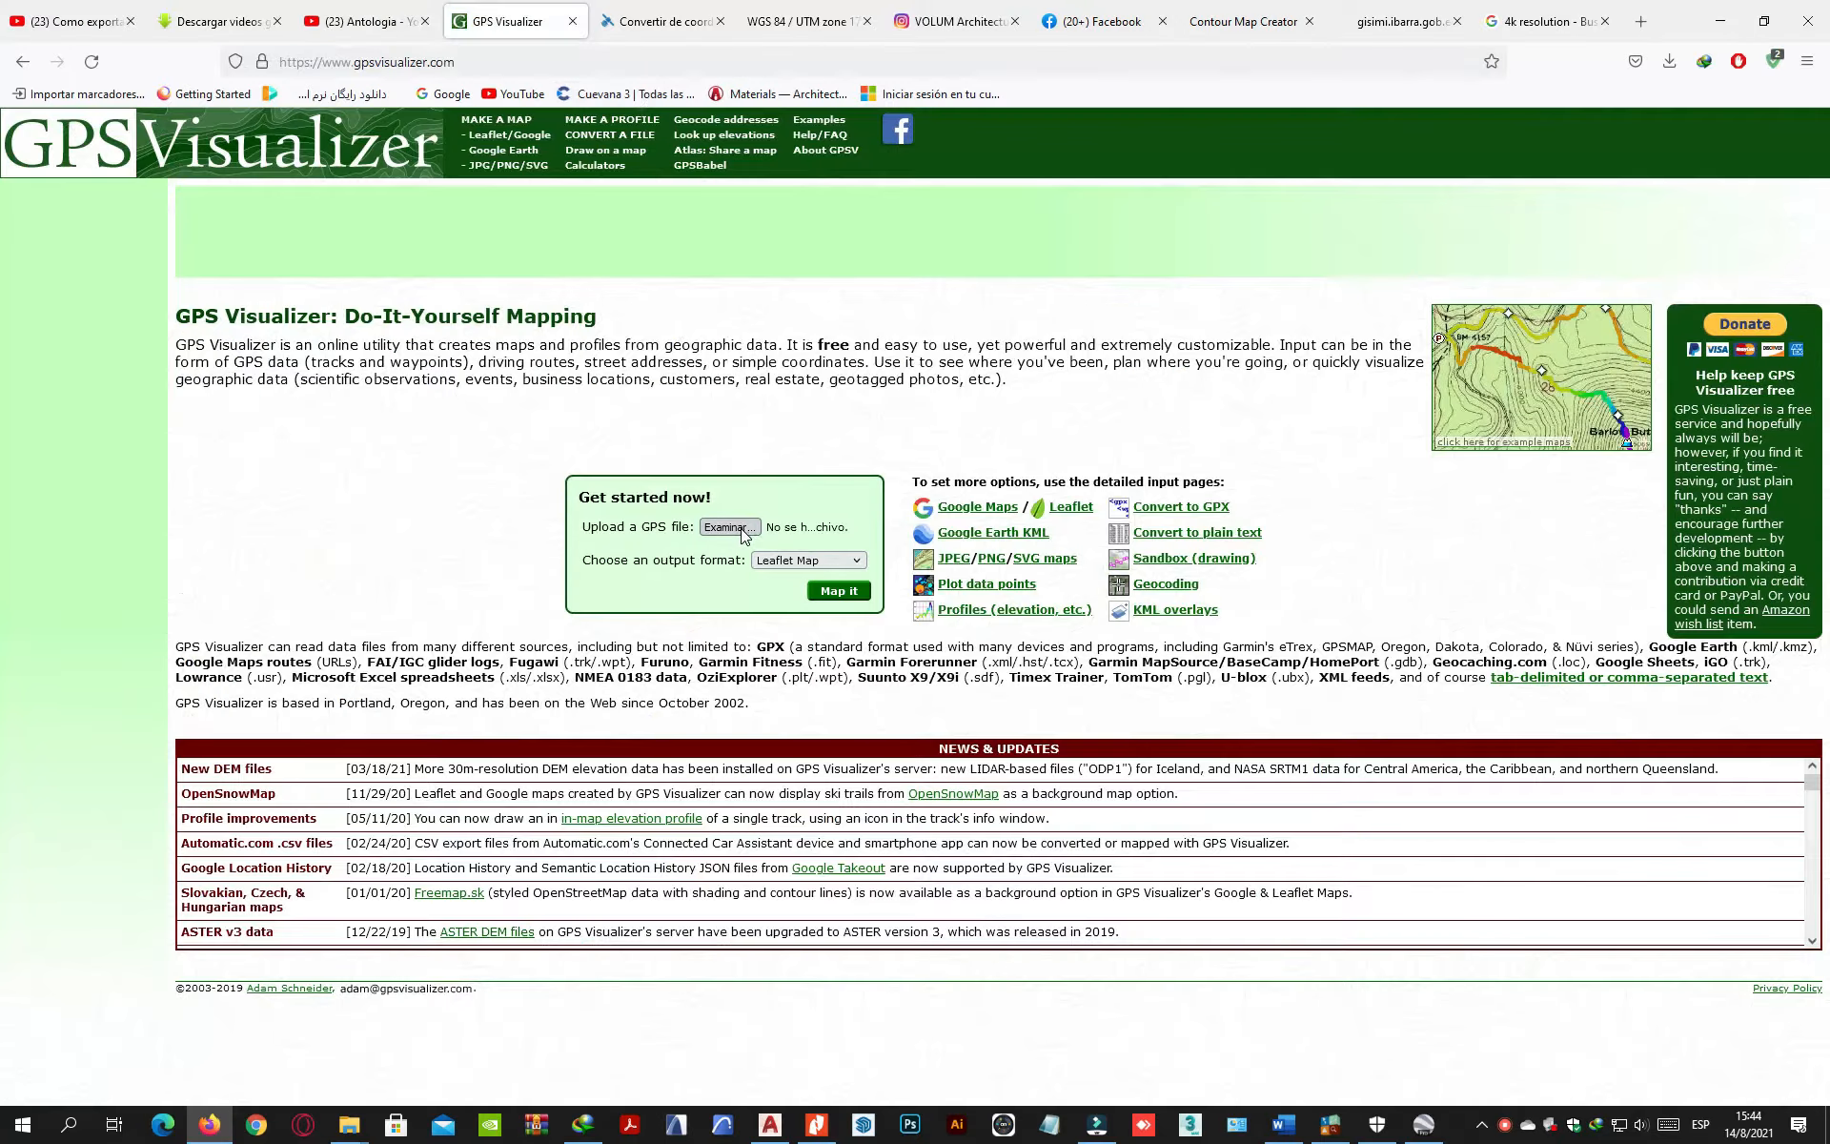
Step: In GPS Visualizer, convert contours.kml to a GPX file and save the converted file
{"action": "left_click", "coordinate": [729, 527]}
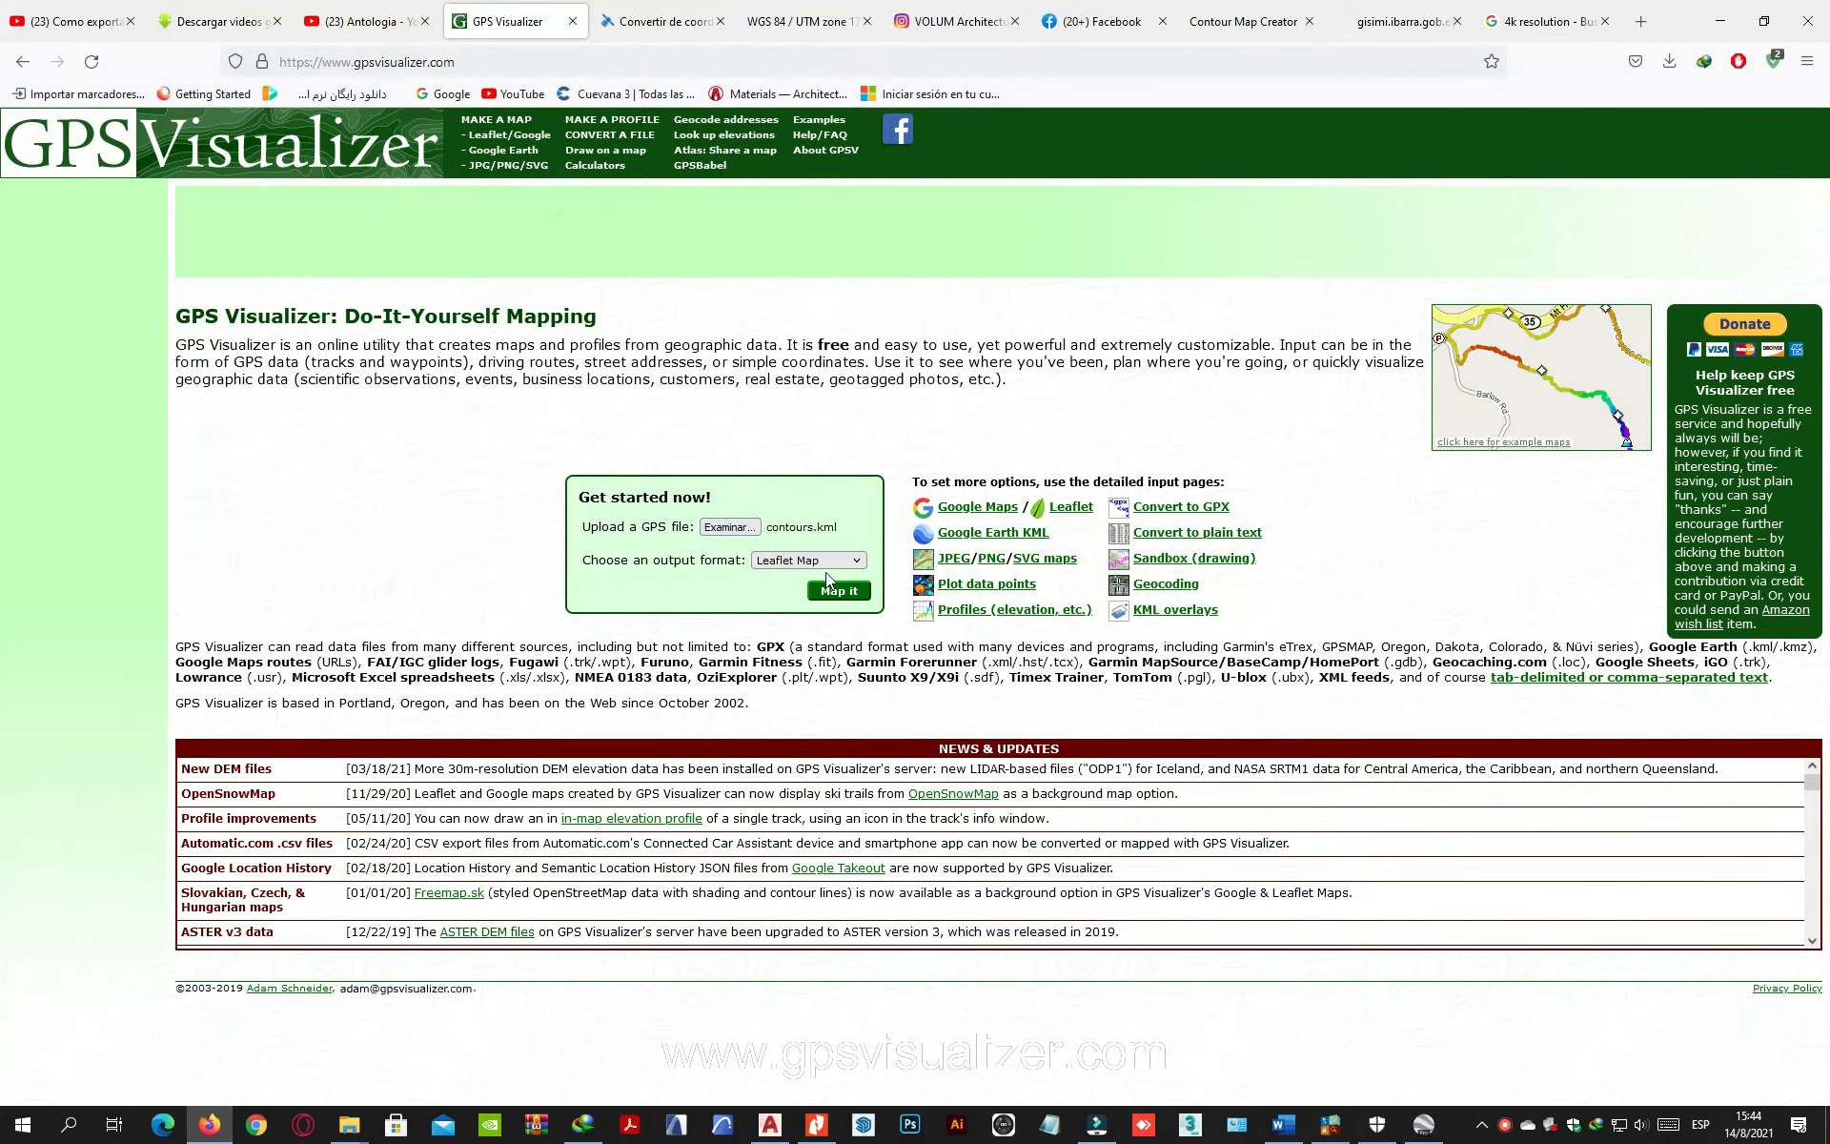
{"action": "left_click", "coordinate": [821, 562]}
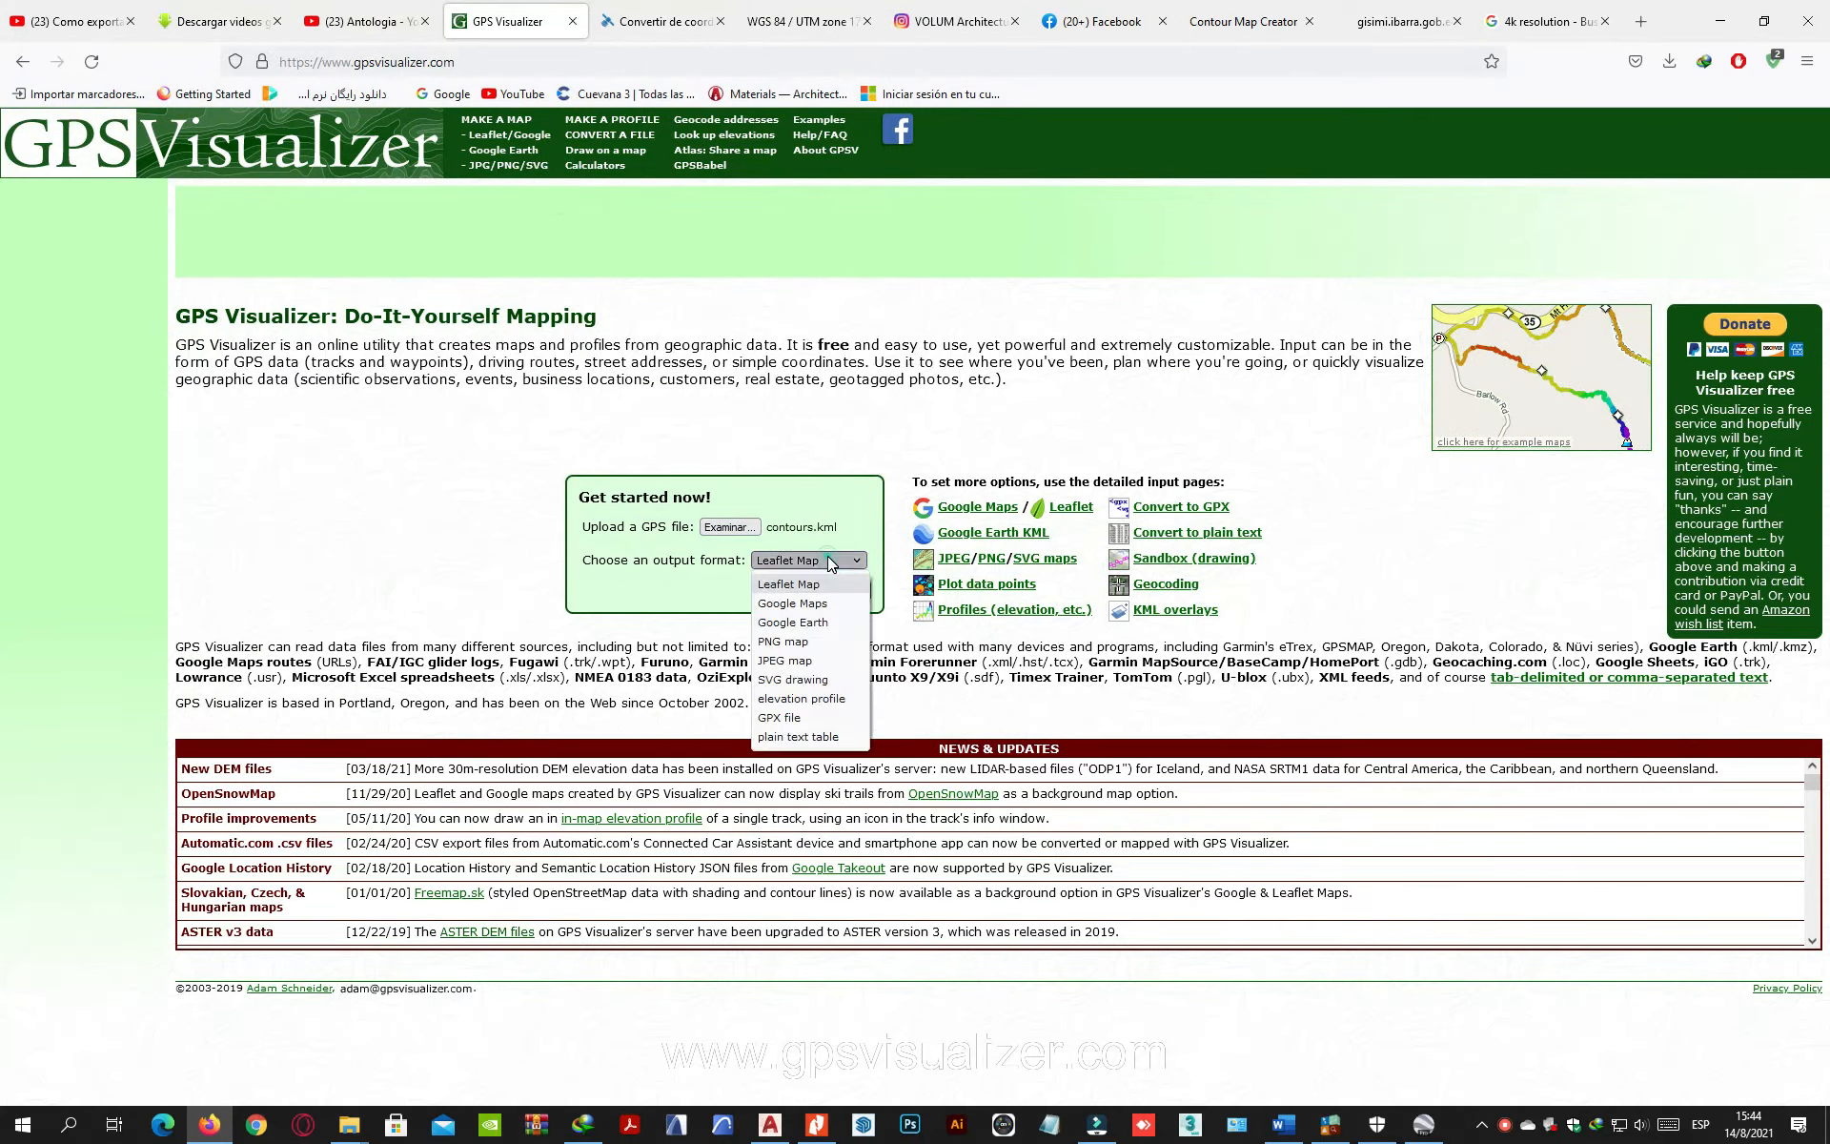
{"action": "left_click", "coordinate": [808, 718]}
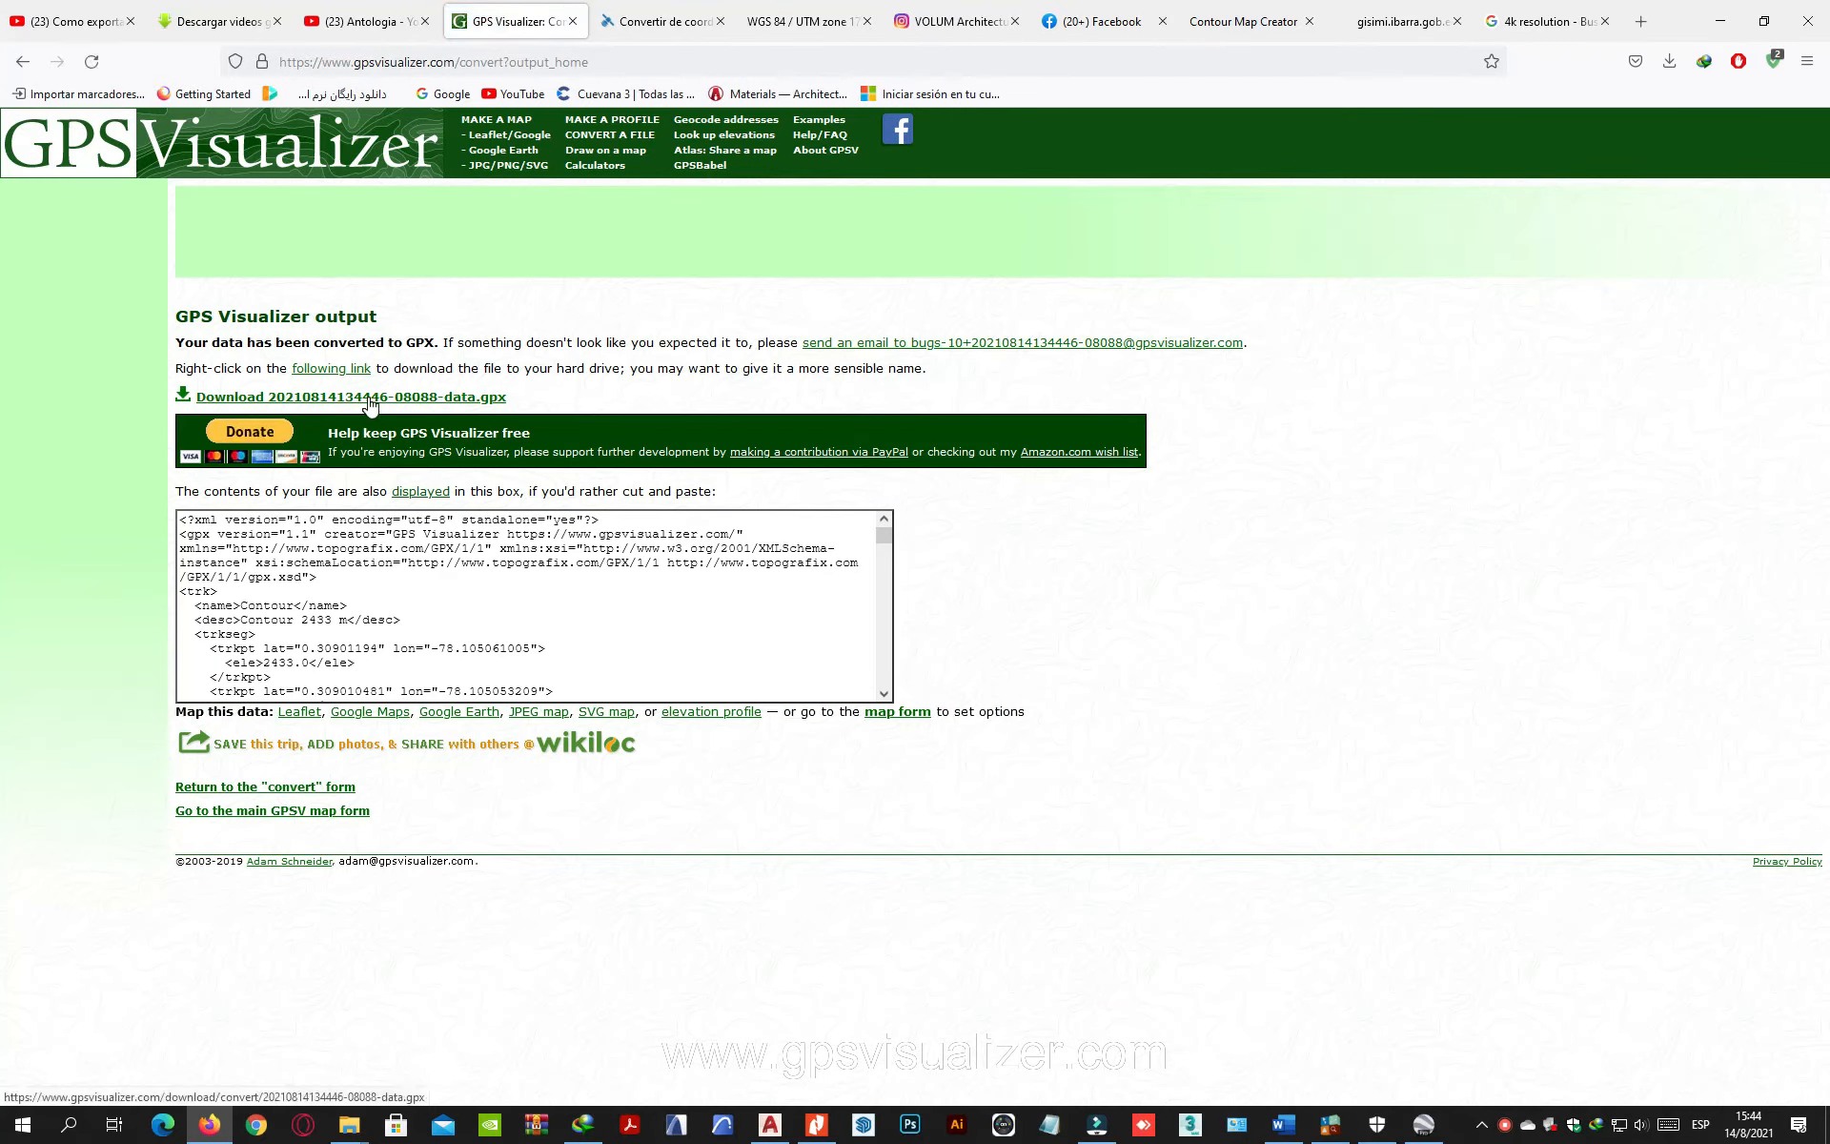
{"action": "left_click", "coordinate": [369, 400]}
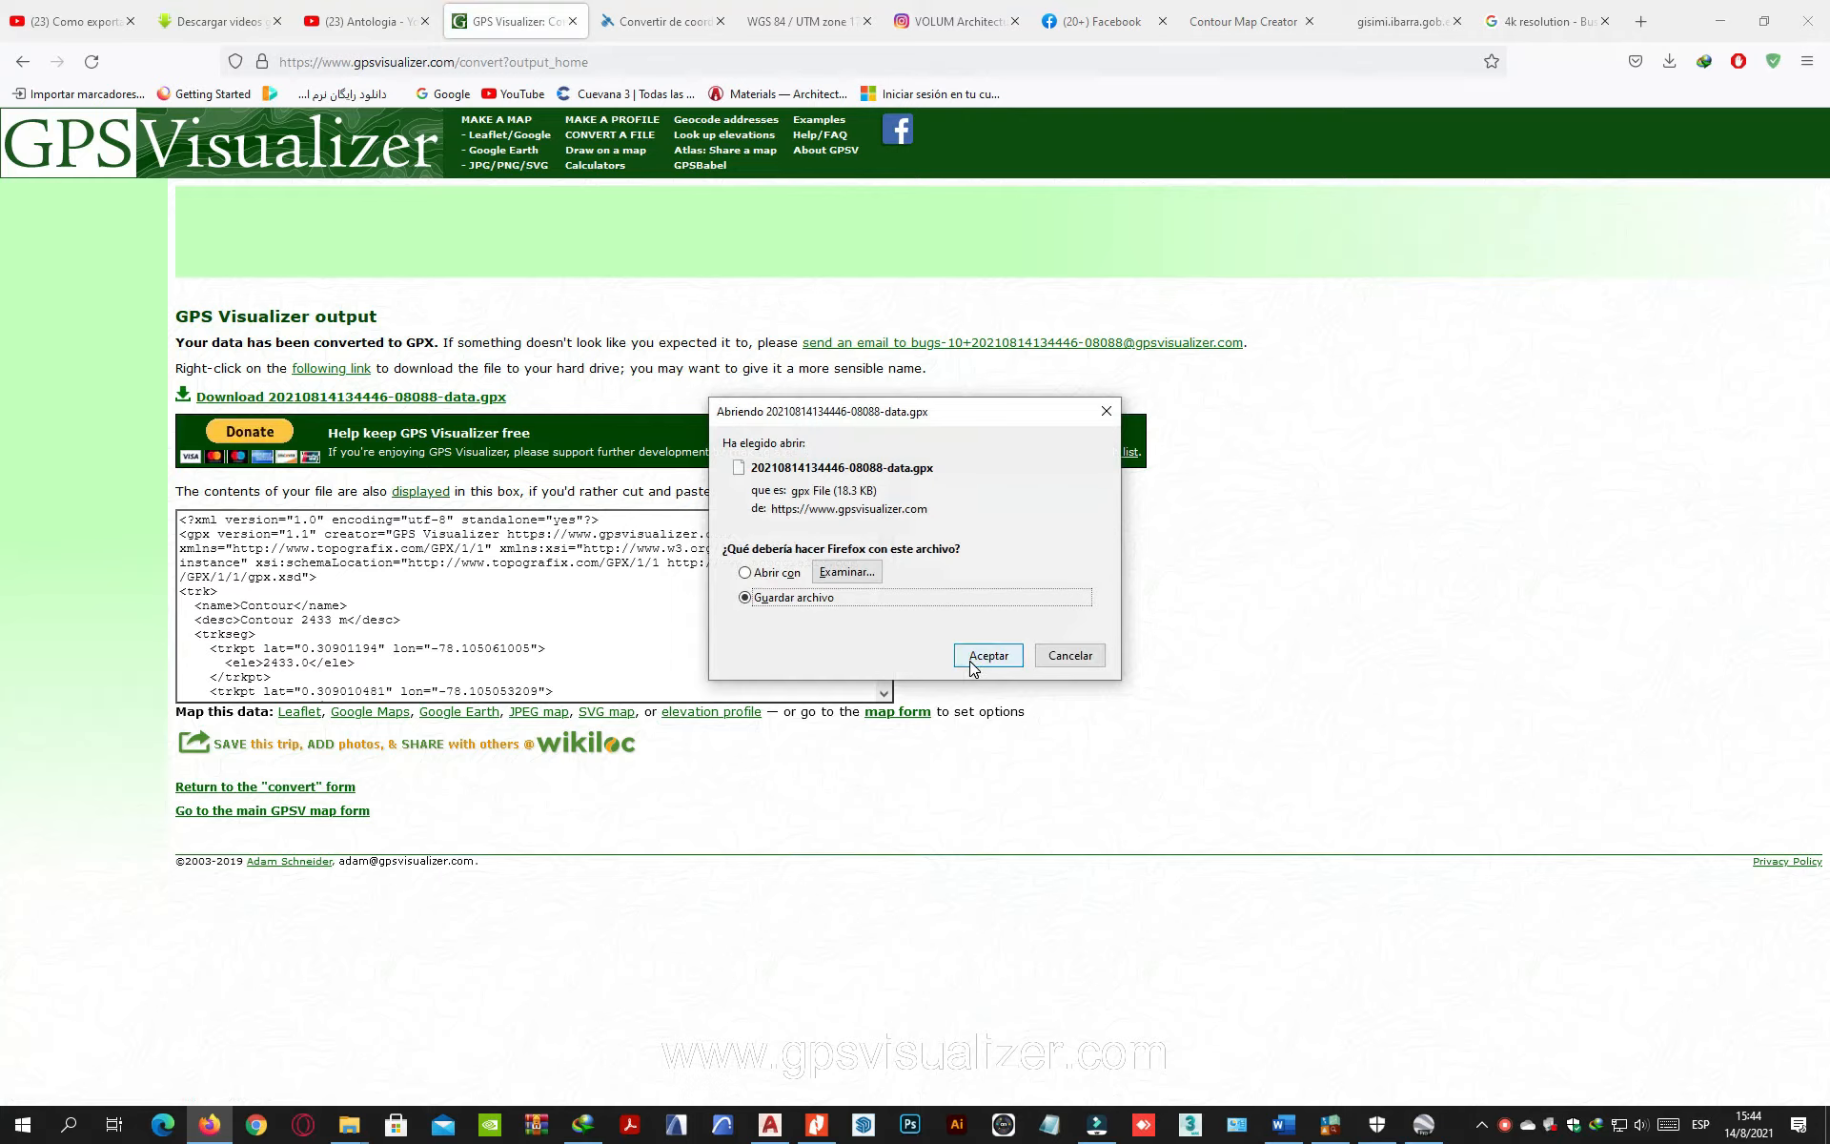
{"action": "left_click", "coordinate": [988, 656]}
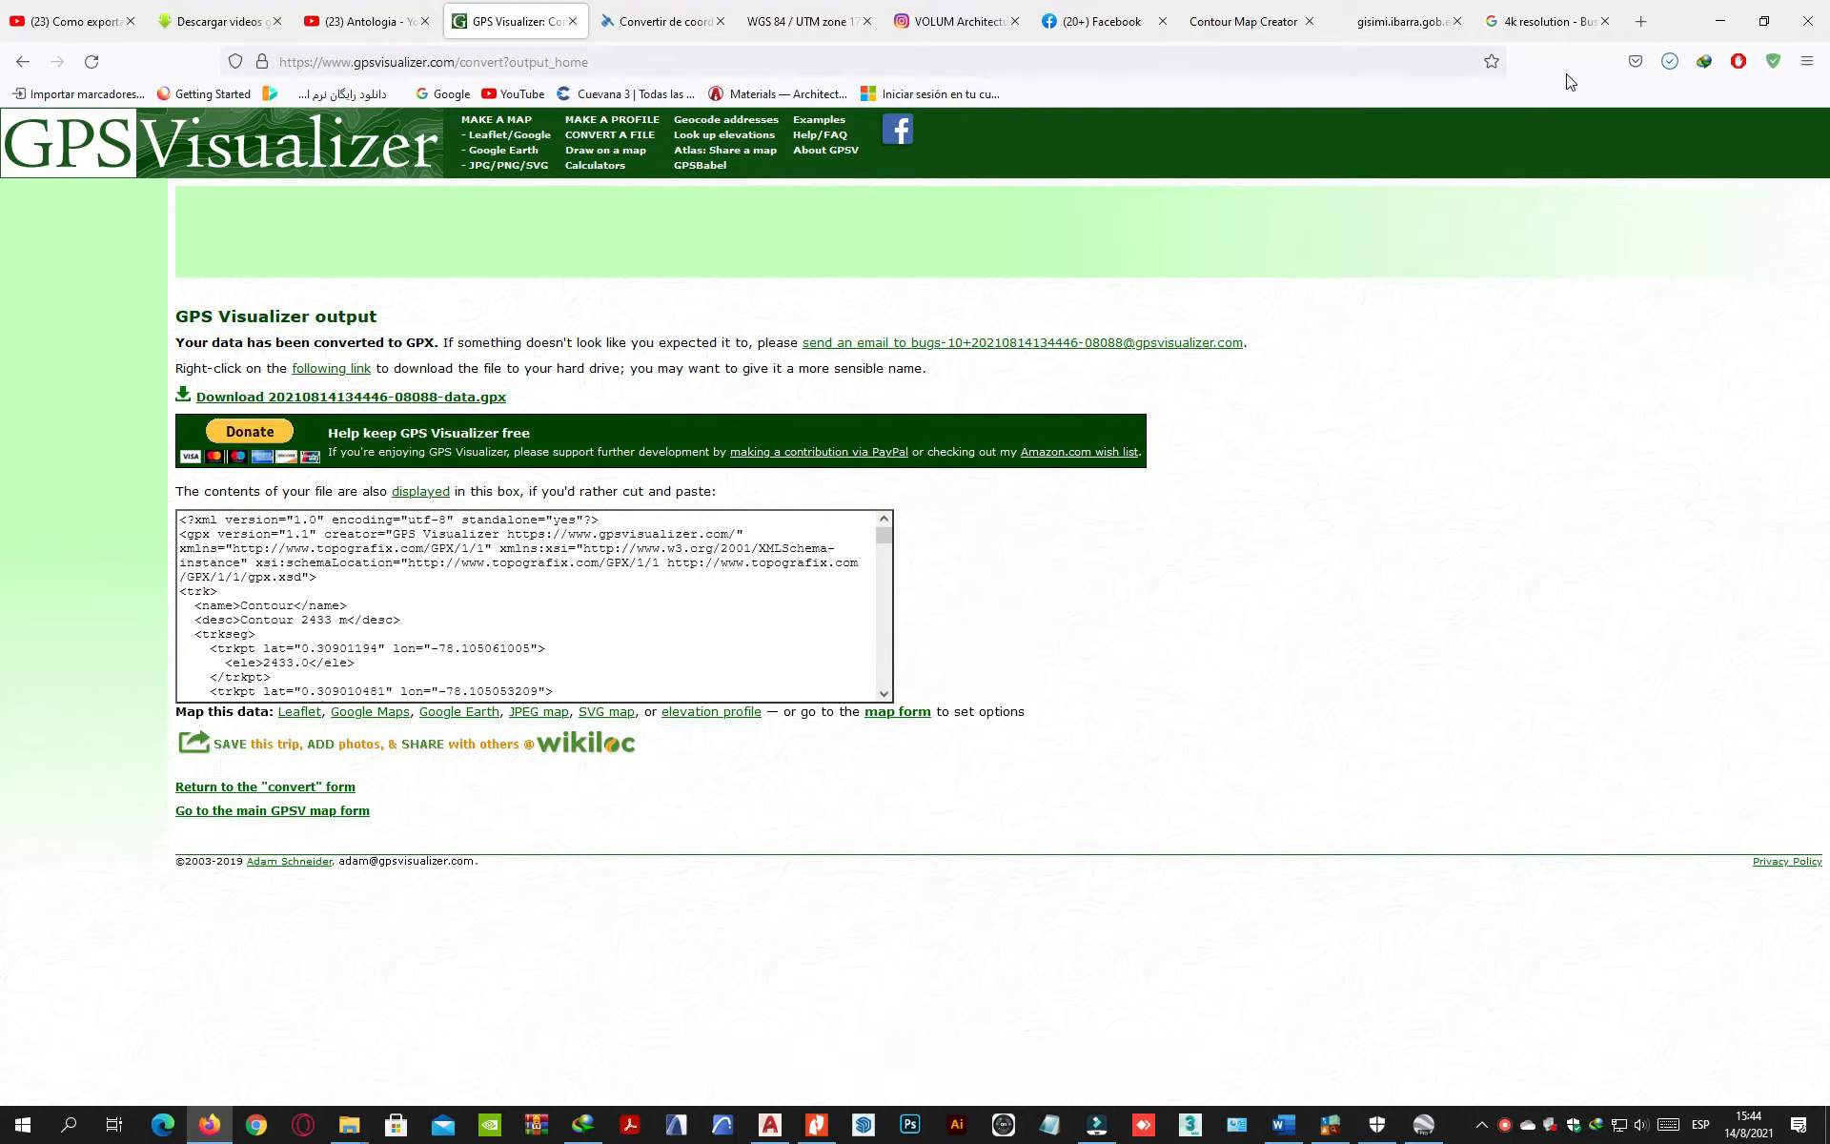
Step: Show the converted GPX file in Downloads and move it into the POLIGONO DE ESTUDIO folder
{"action": "left_click", "coordinate": [1669, 61]}
{"action": "left_click", "coordinate": [1654, 113]}
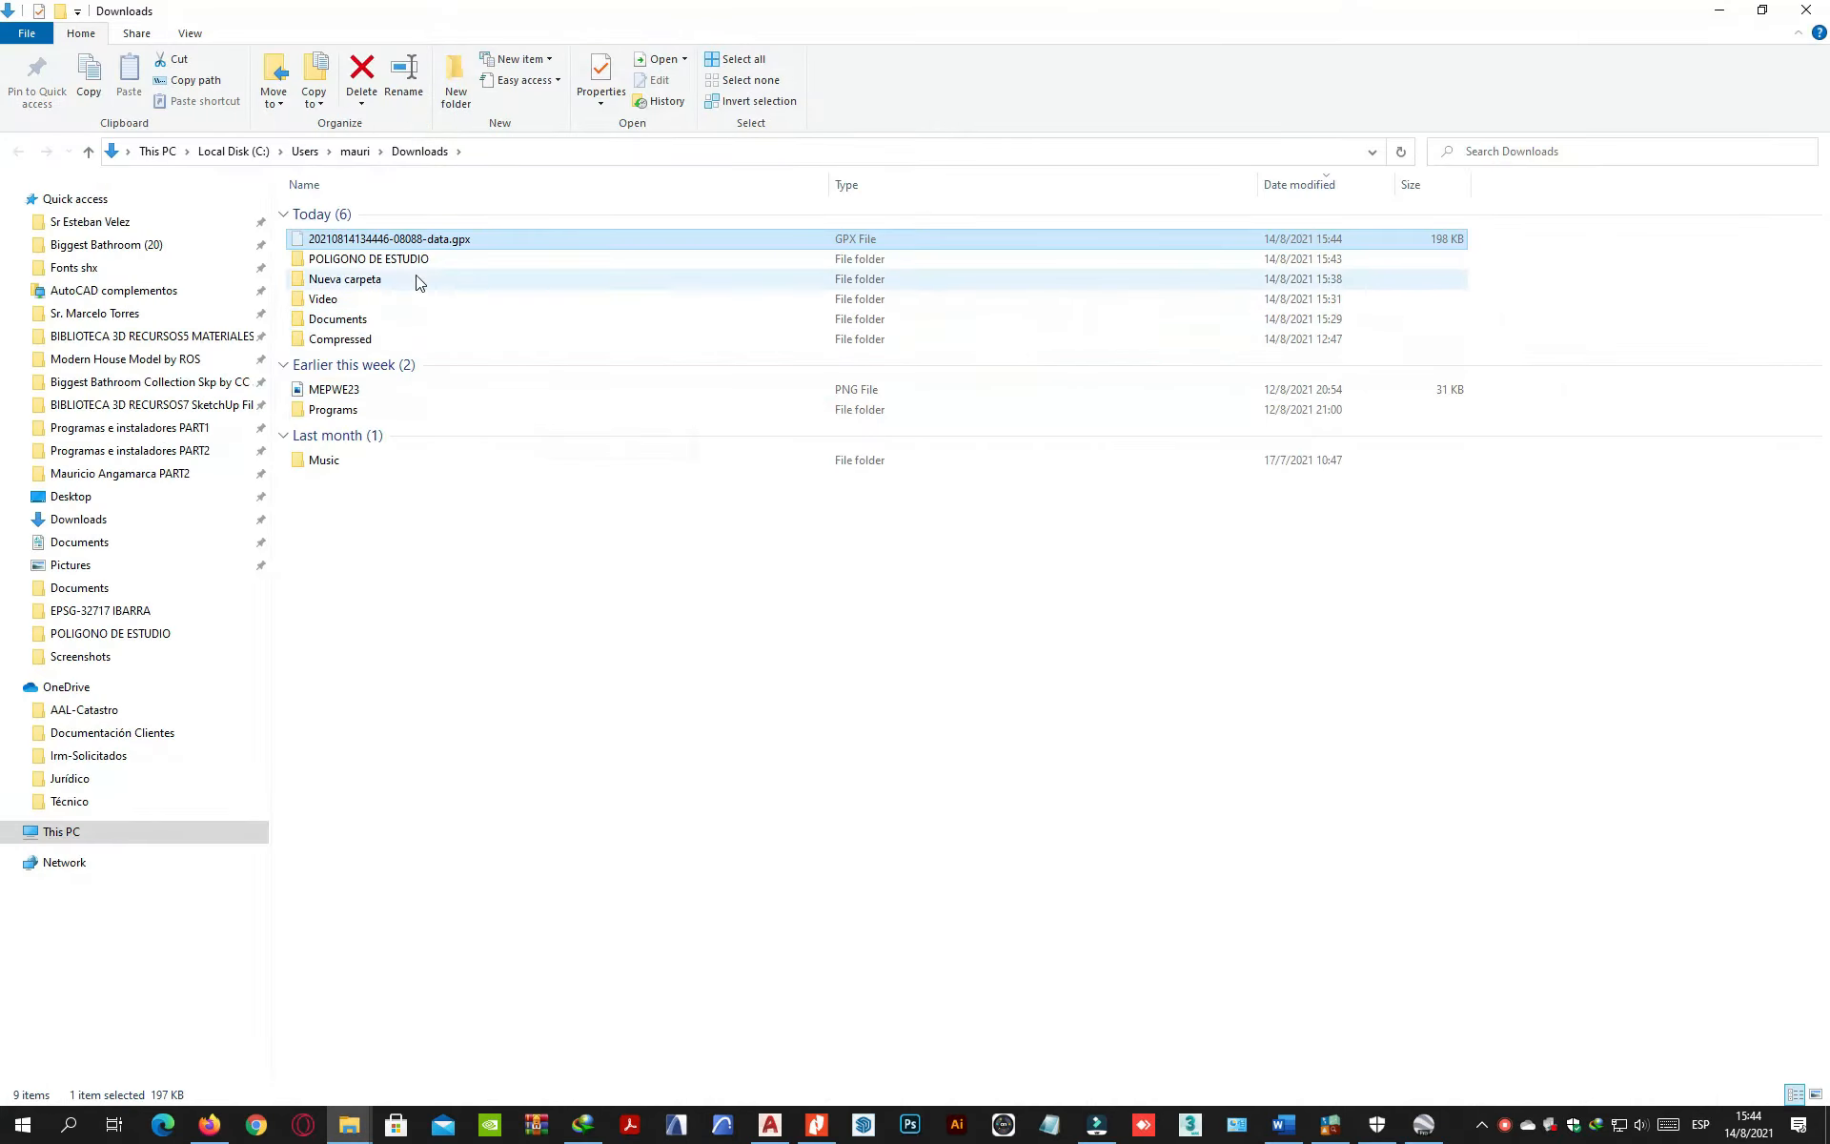
{"action": "left_click", "coordinate": [419, 260]}
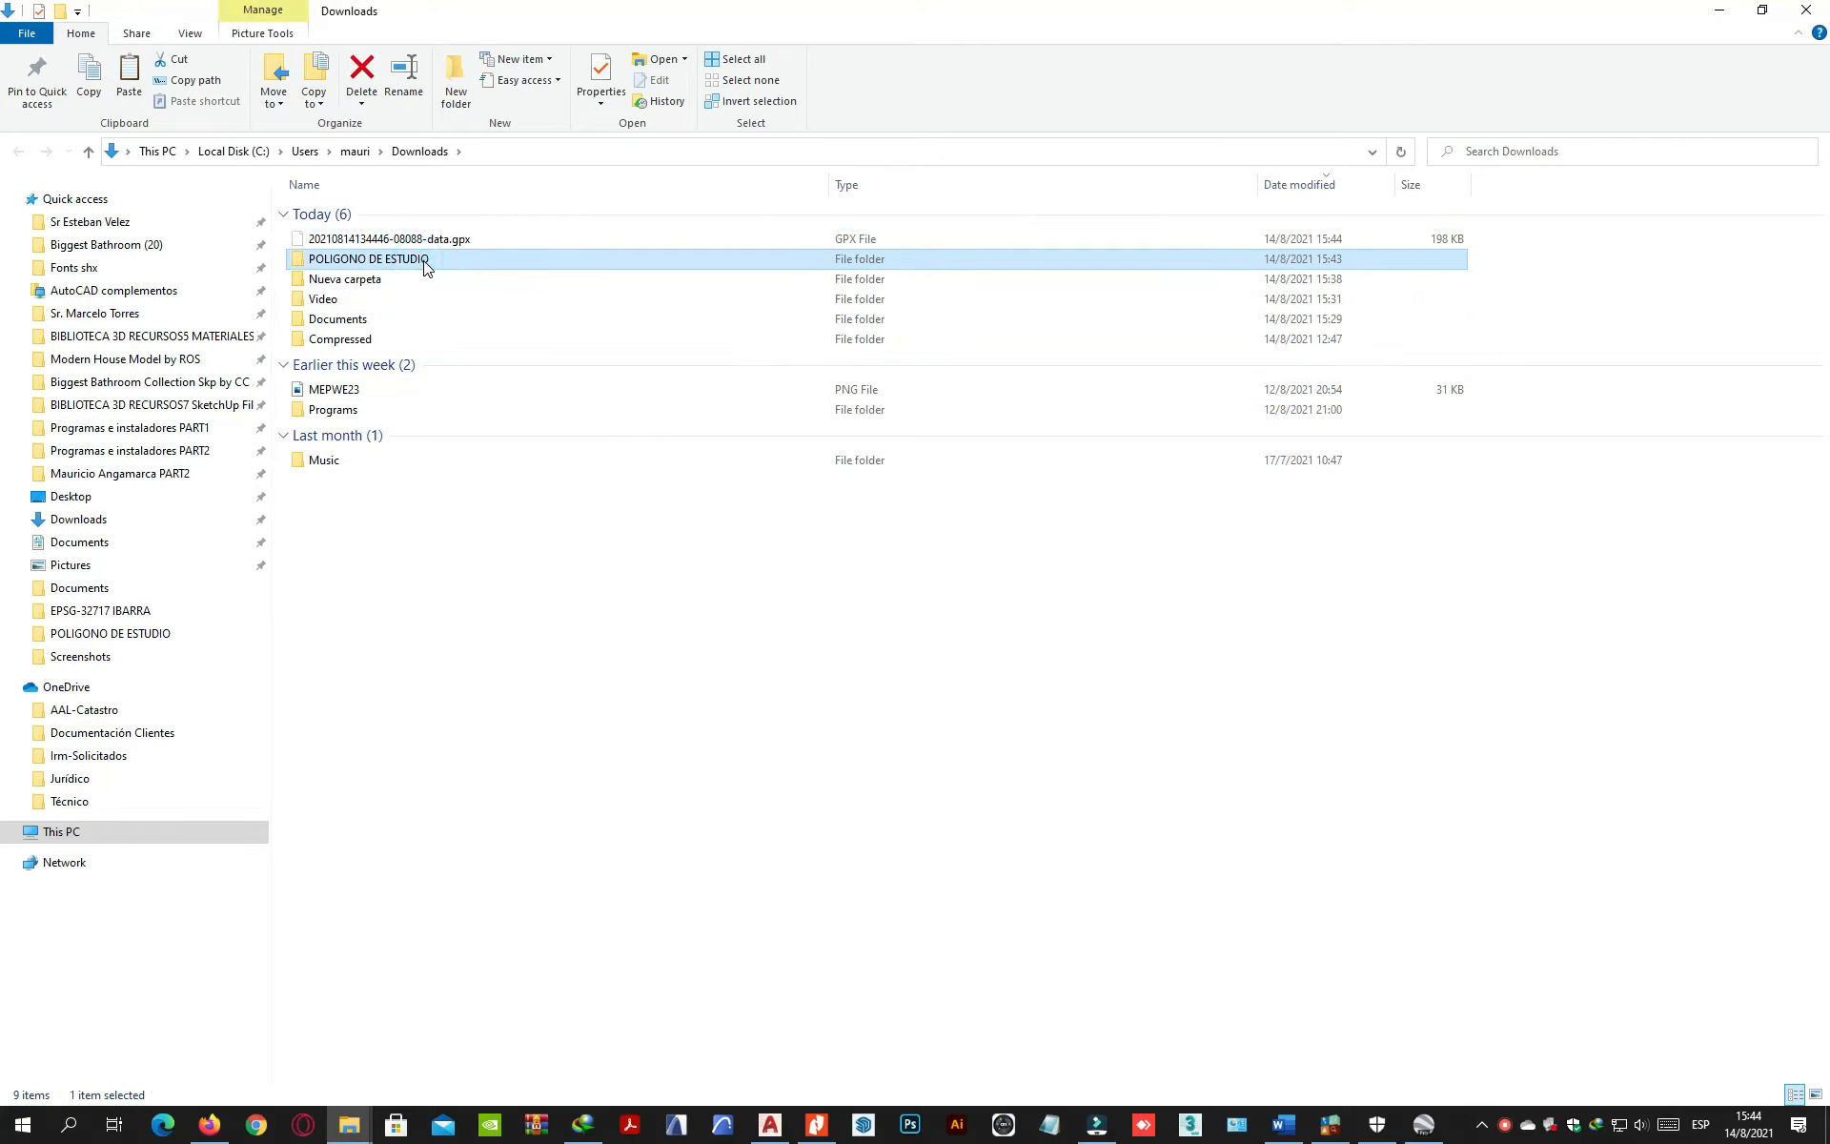
{"action": "double_click", "coordinate": [425, 265]}
{"action": "key", "text": "ctrl+v"}
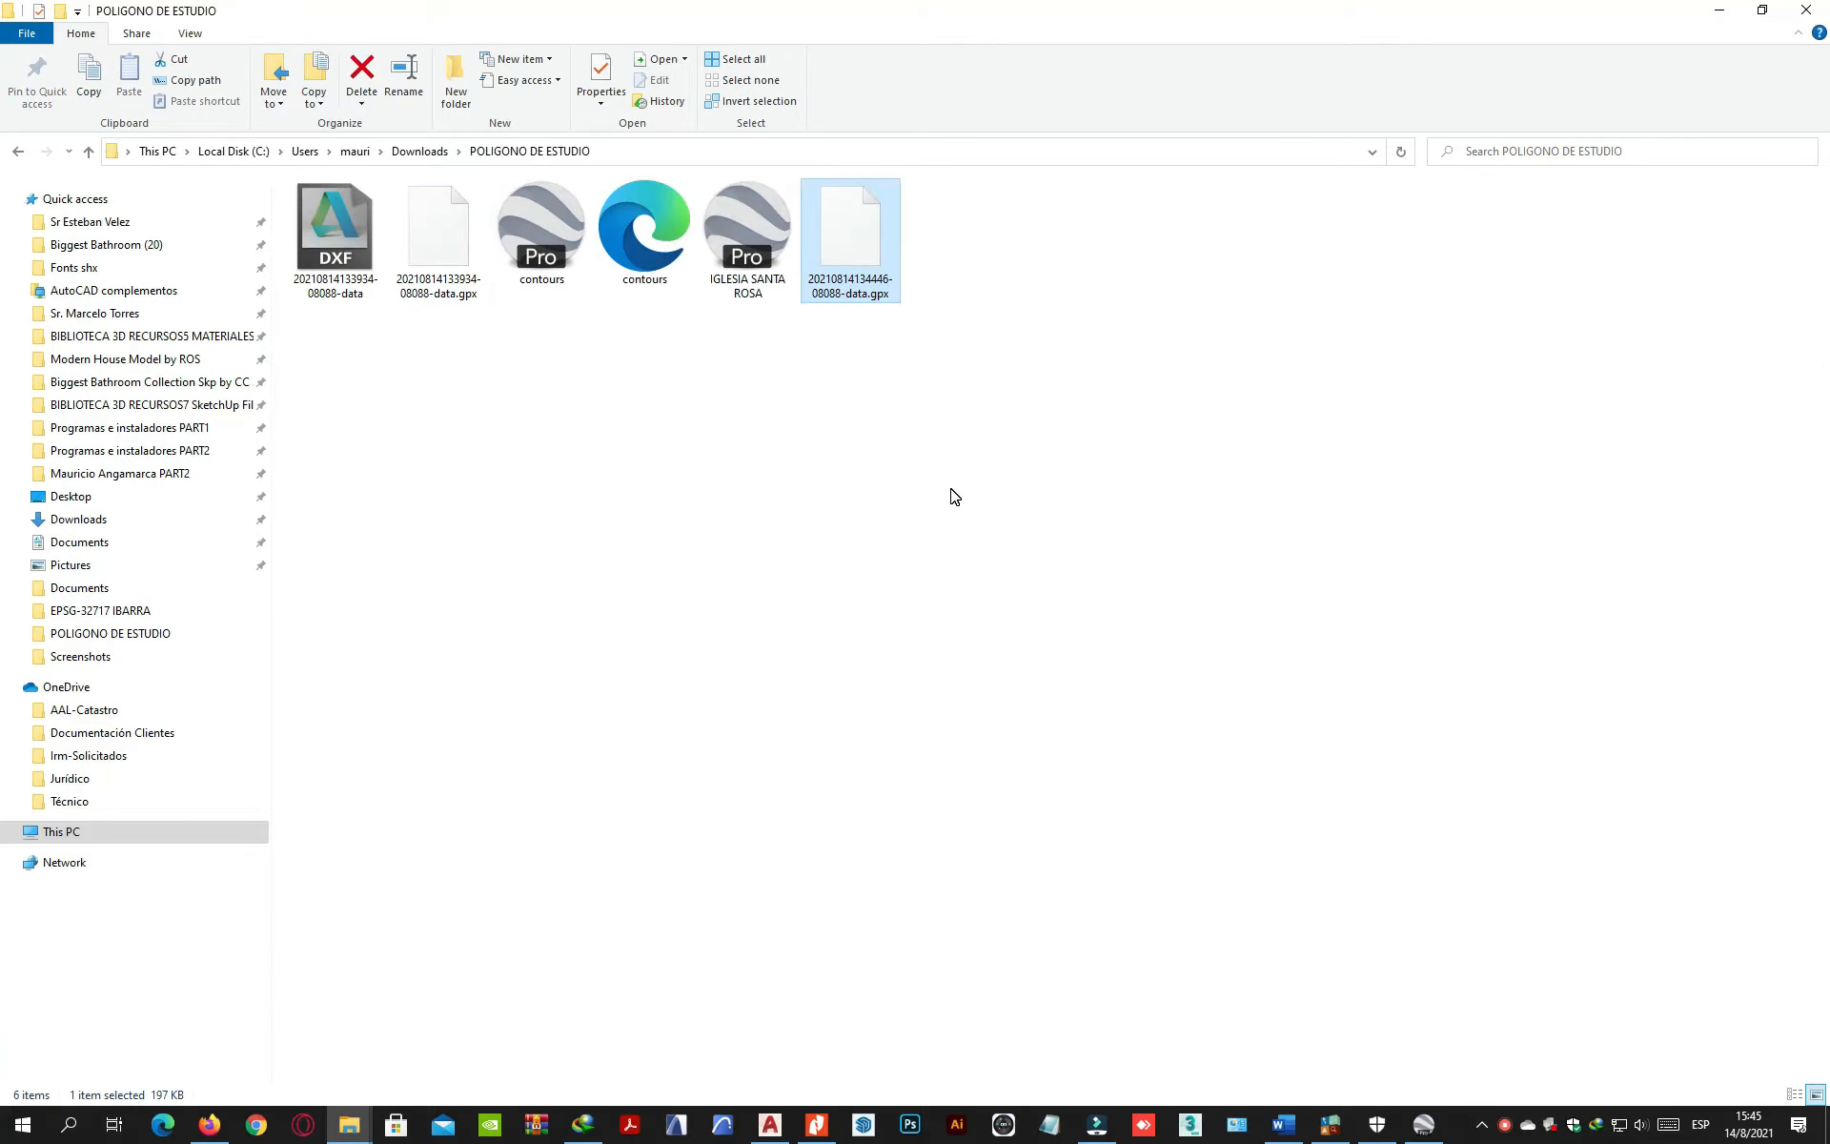
{"action": "left_click", "coordinate": [1330, 1125]}
{"action": "left_click", "coordinate": [197, 213]}
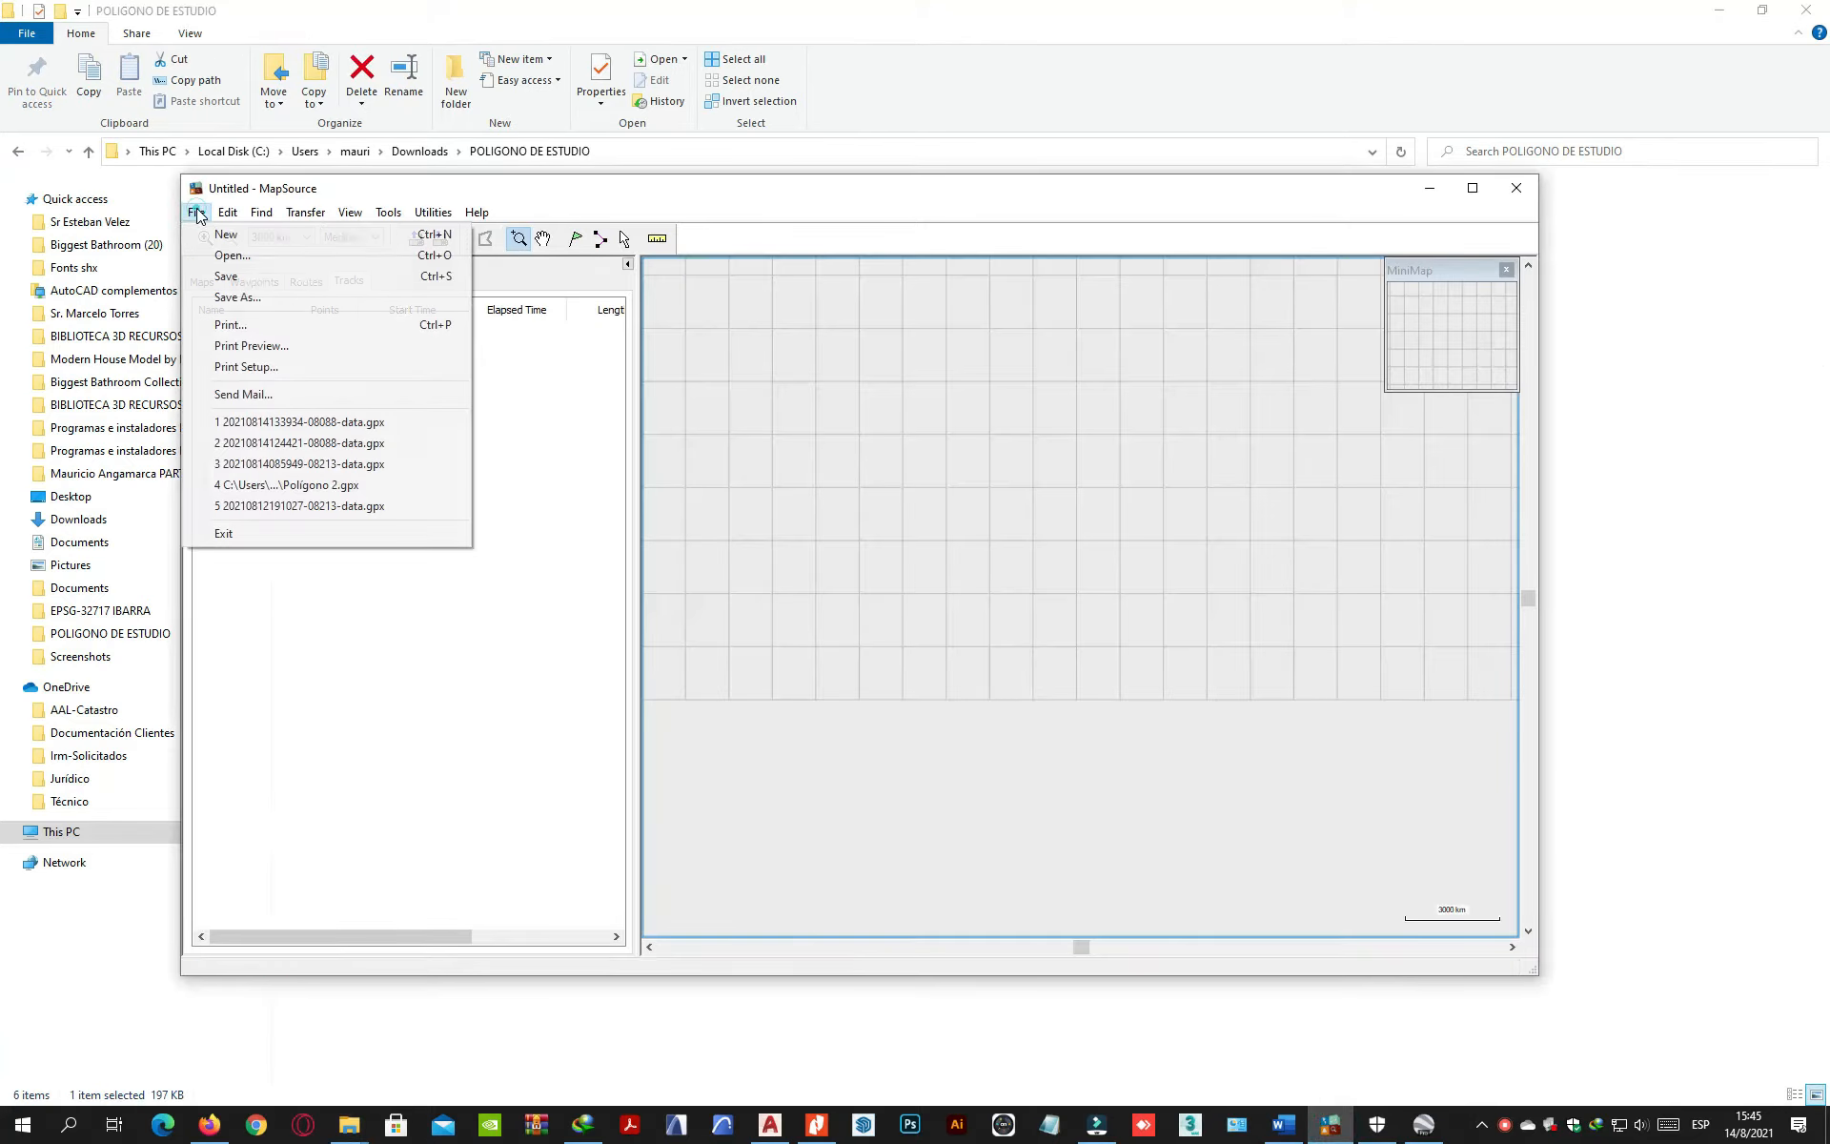
{"action": "left_click", "coordinate": [230, 256]}
{"action": "left_click", "coordinate": [740, 408]}
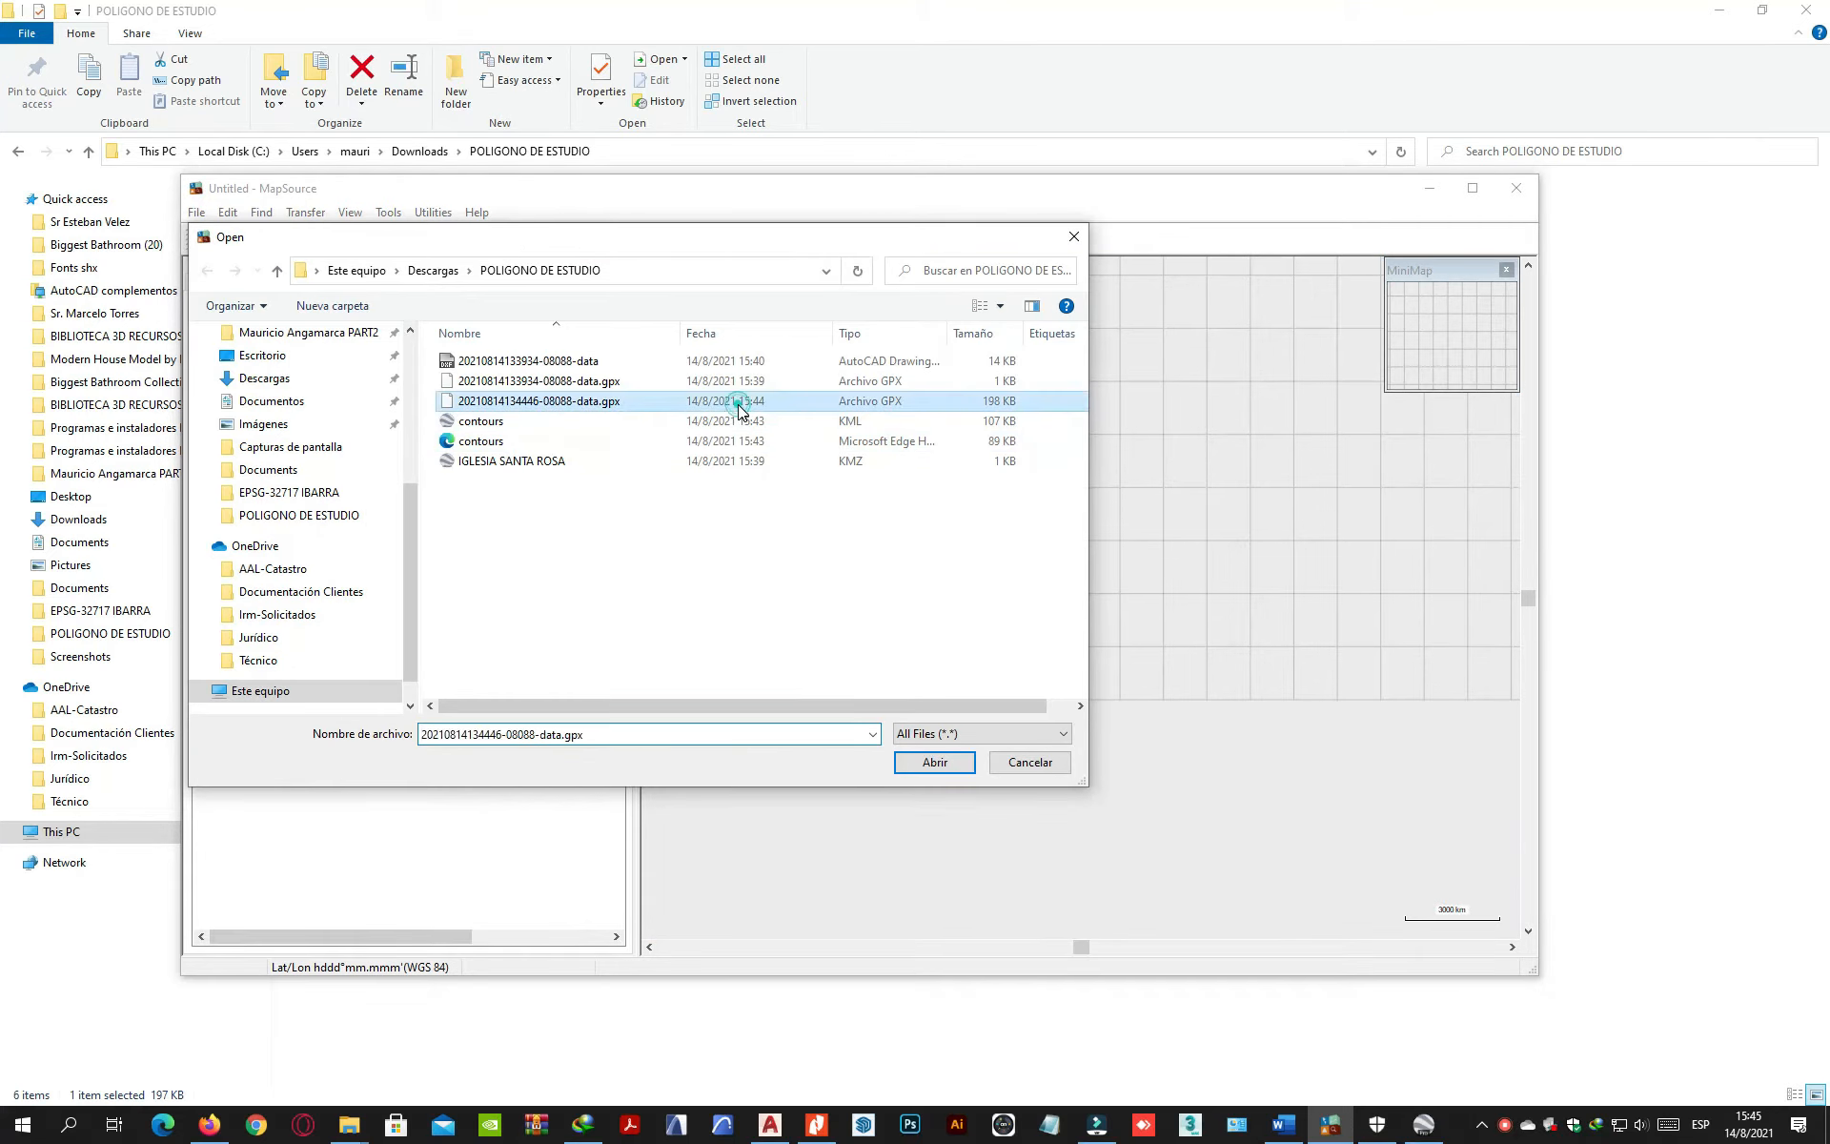
{"action": "left_click", "coordinate": [909, 766]}
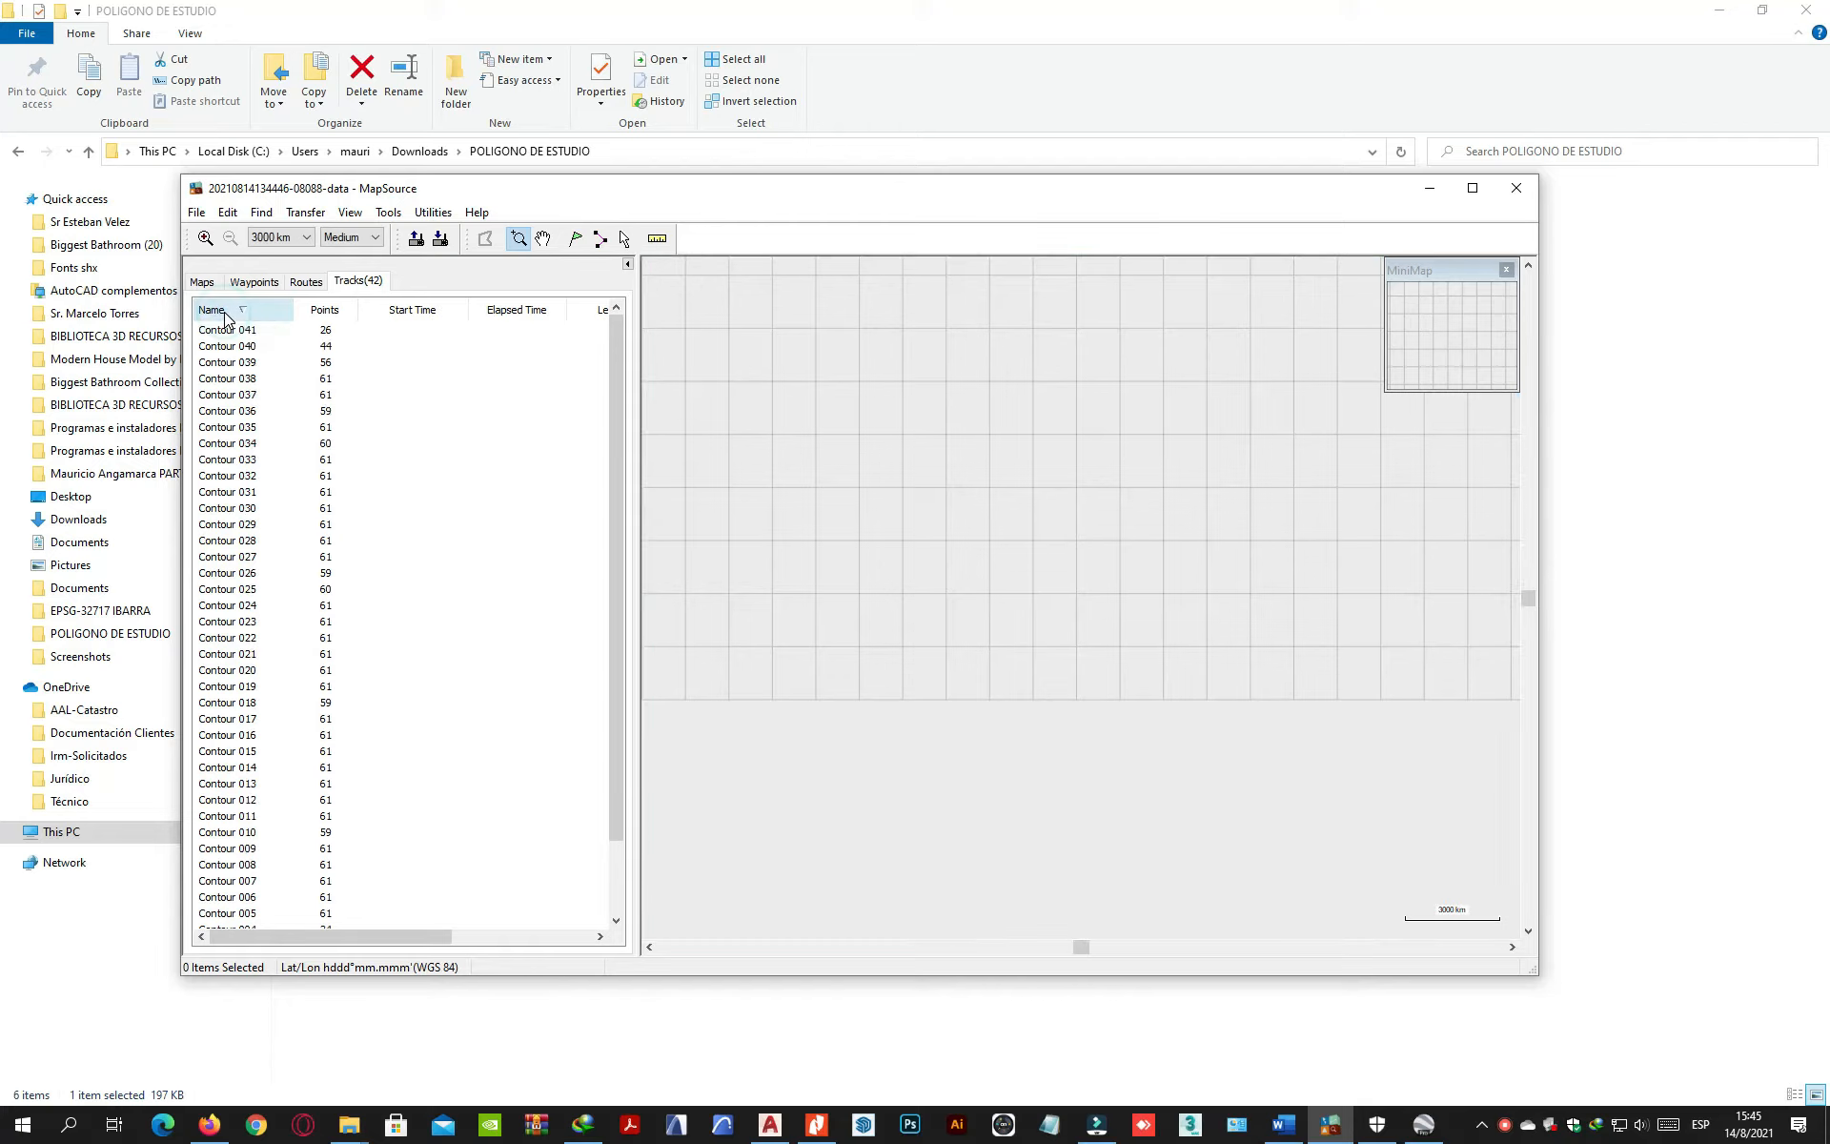
{"action": "left_click", "coordinate": [233, 330]}
{"action": "scroll", "coordinate": [343, 527], "scroll_direction": "down", "scroll_amount": 2}
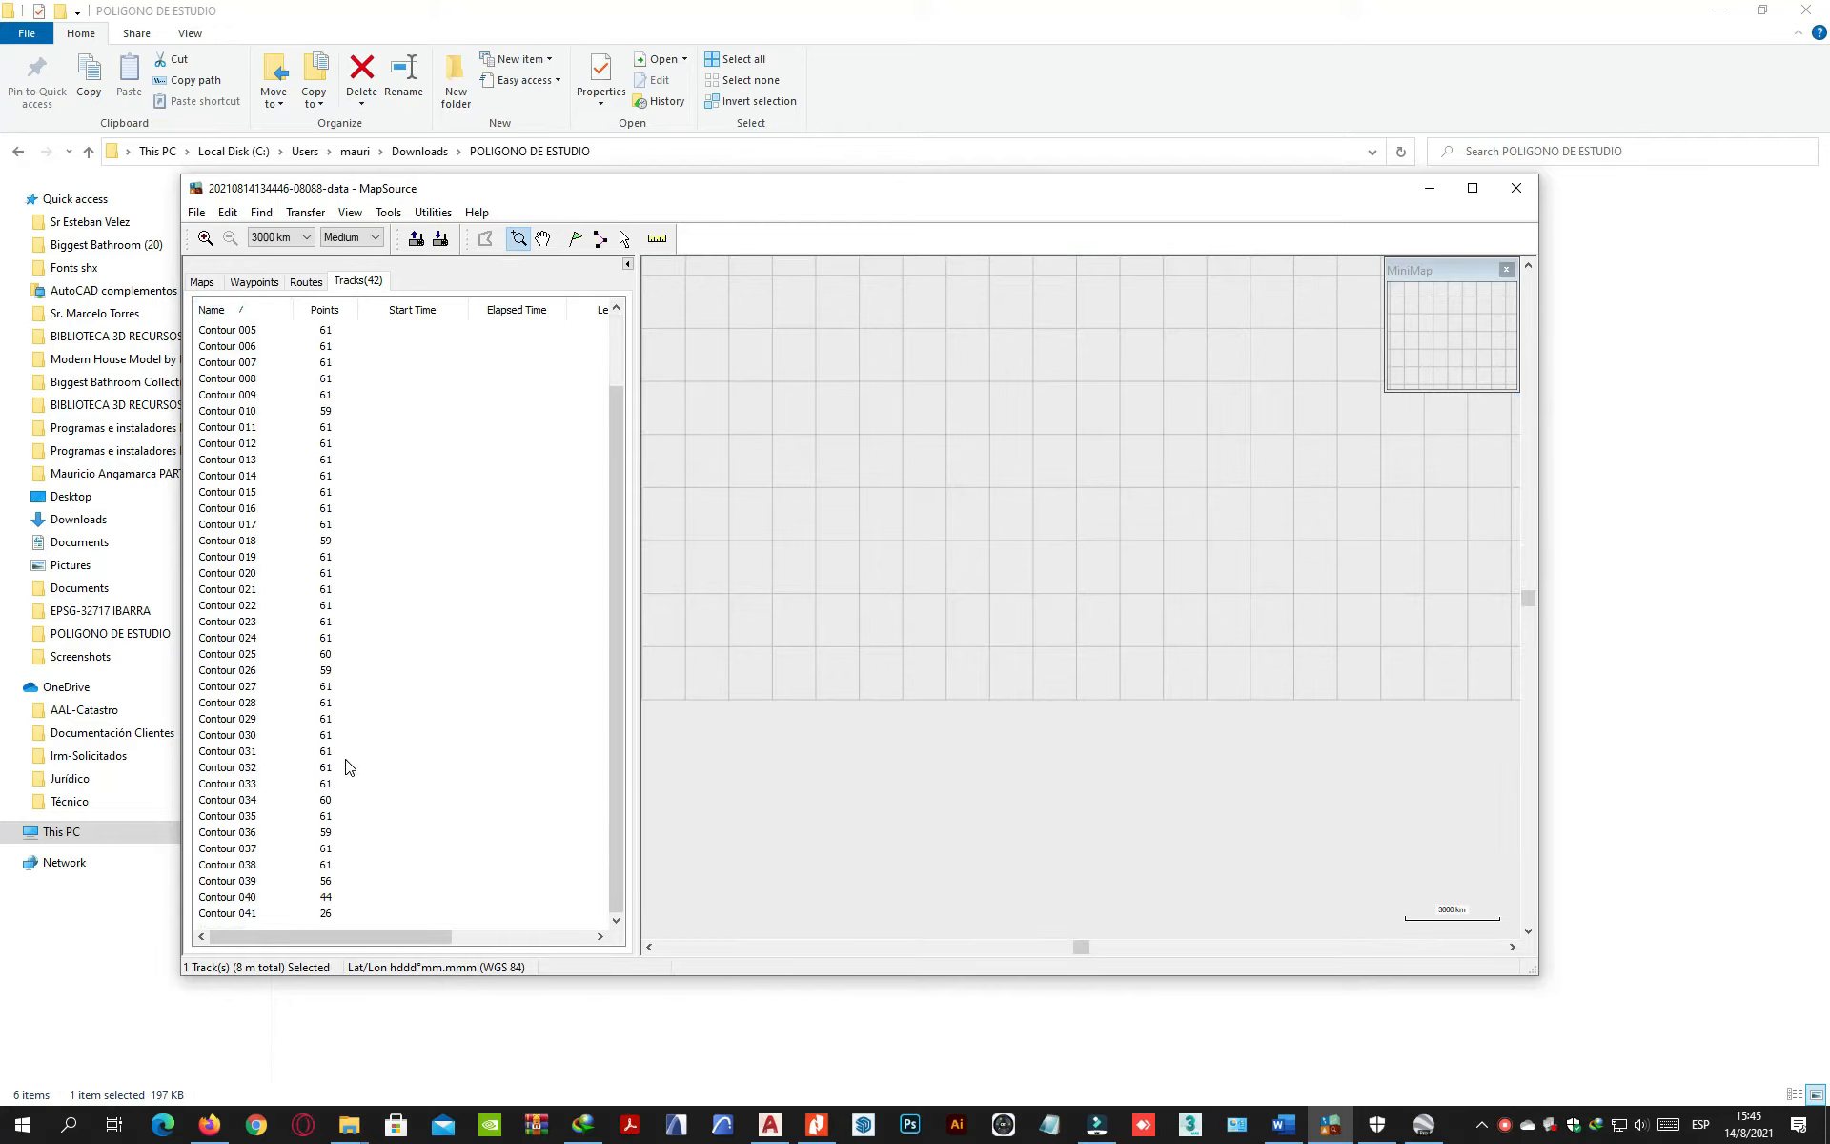
{"action": "left_click", "coordinate": [195, 212]}
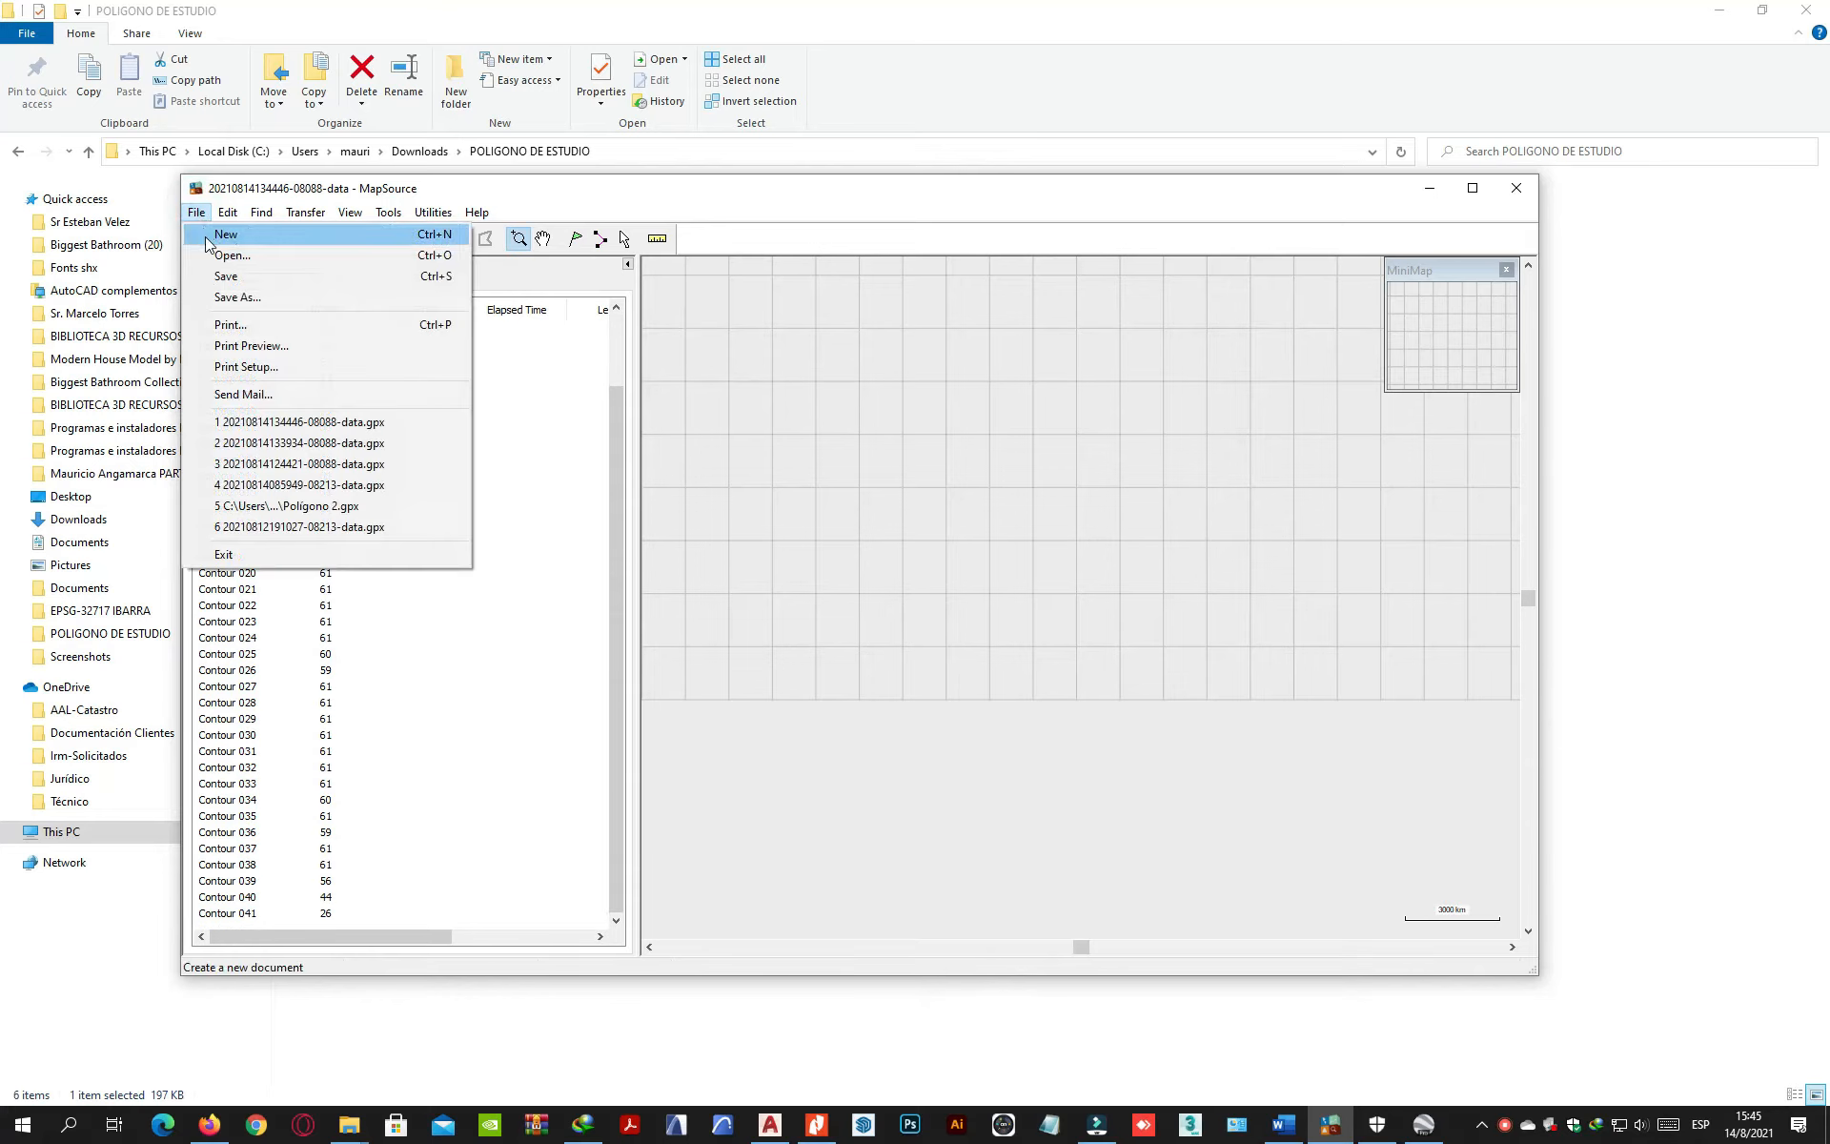
{"action": "left_click", "coordinate": [237, 303]}
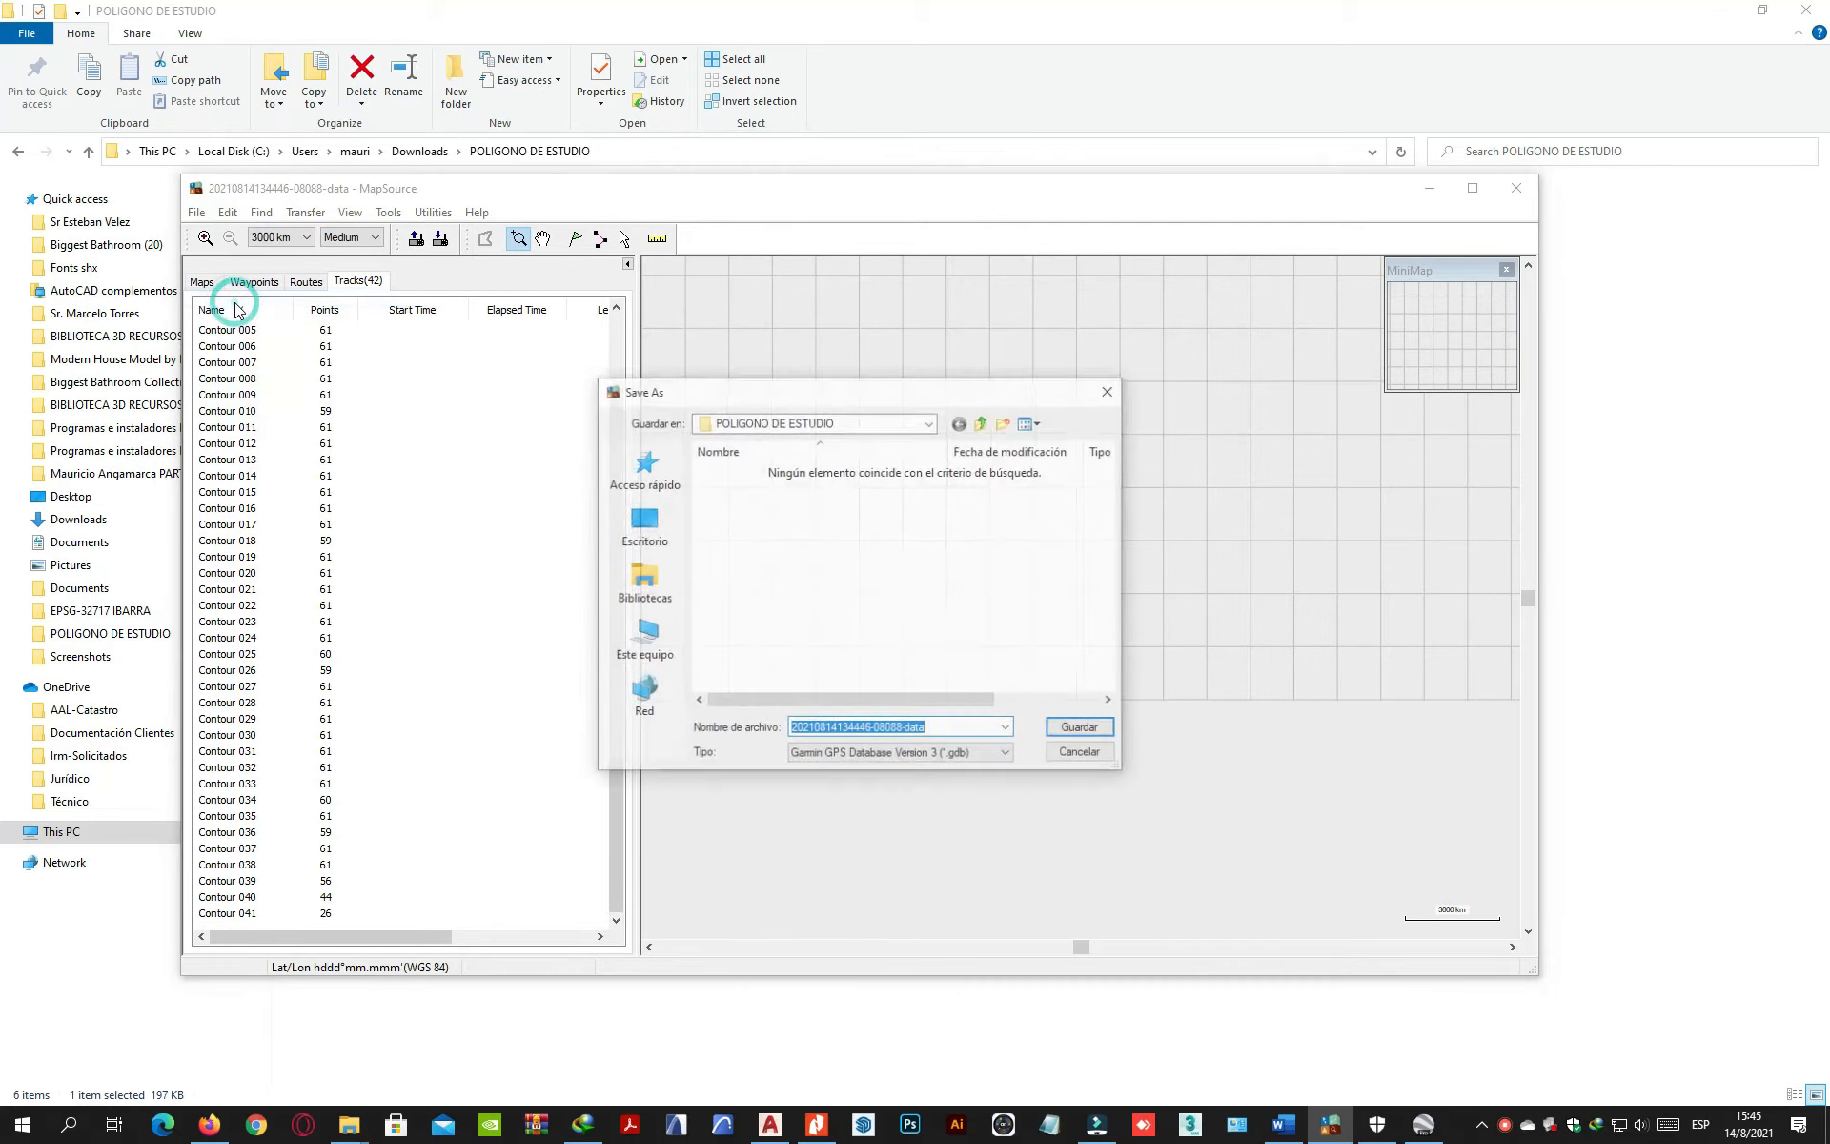
{"action": "left_click", "coordinate": [934, 753]}
{"action": "left_click", "coordinate": [882, 831]}
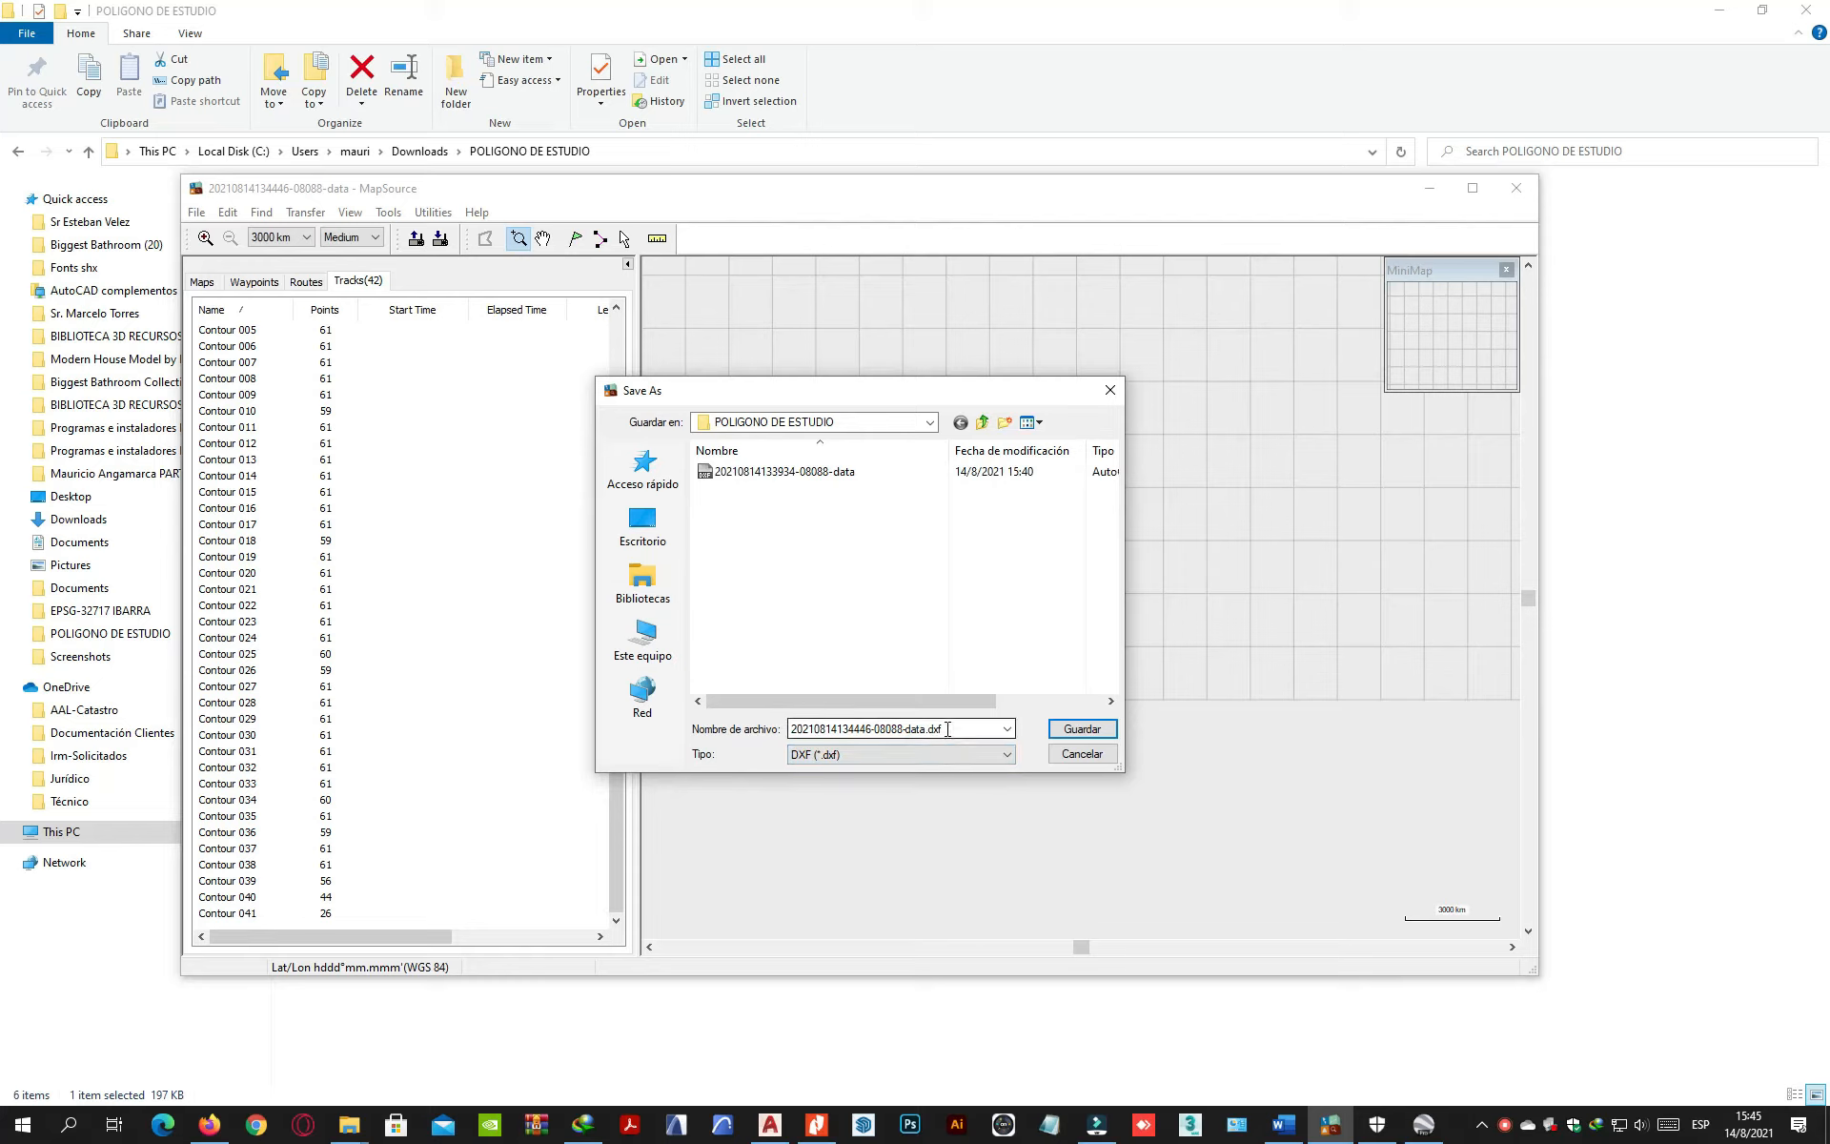
{"action": "left_click", "coordinate": [1074, 730]}
{"action": "left_click", "coordinate": [893, 774]}
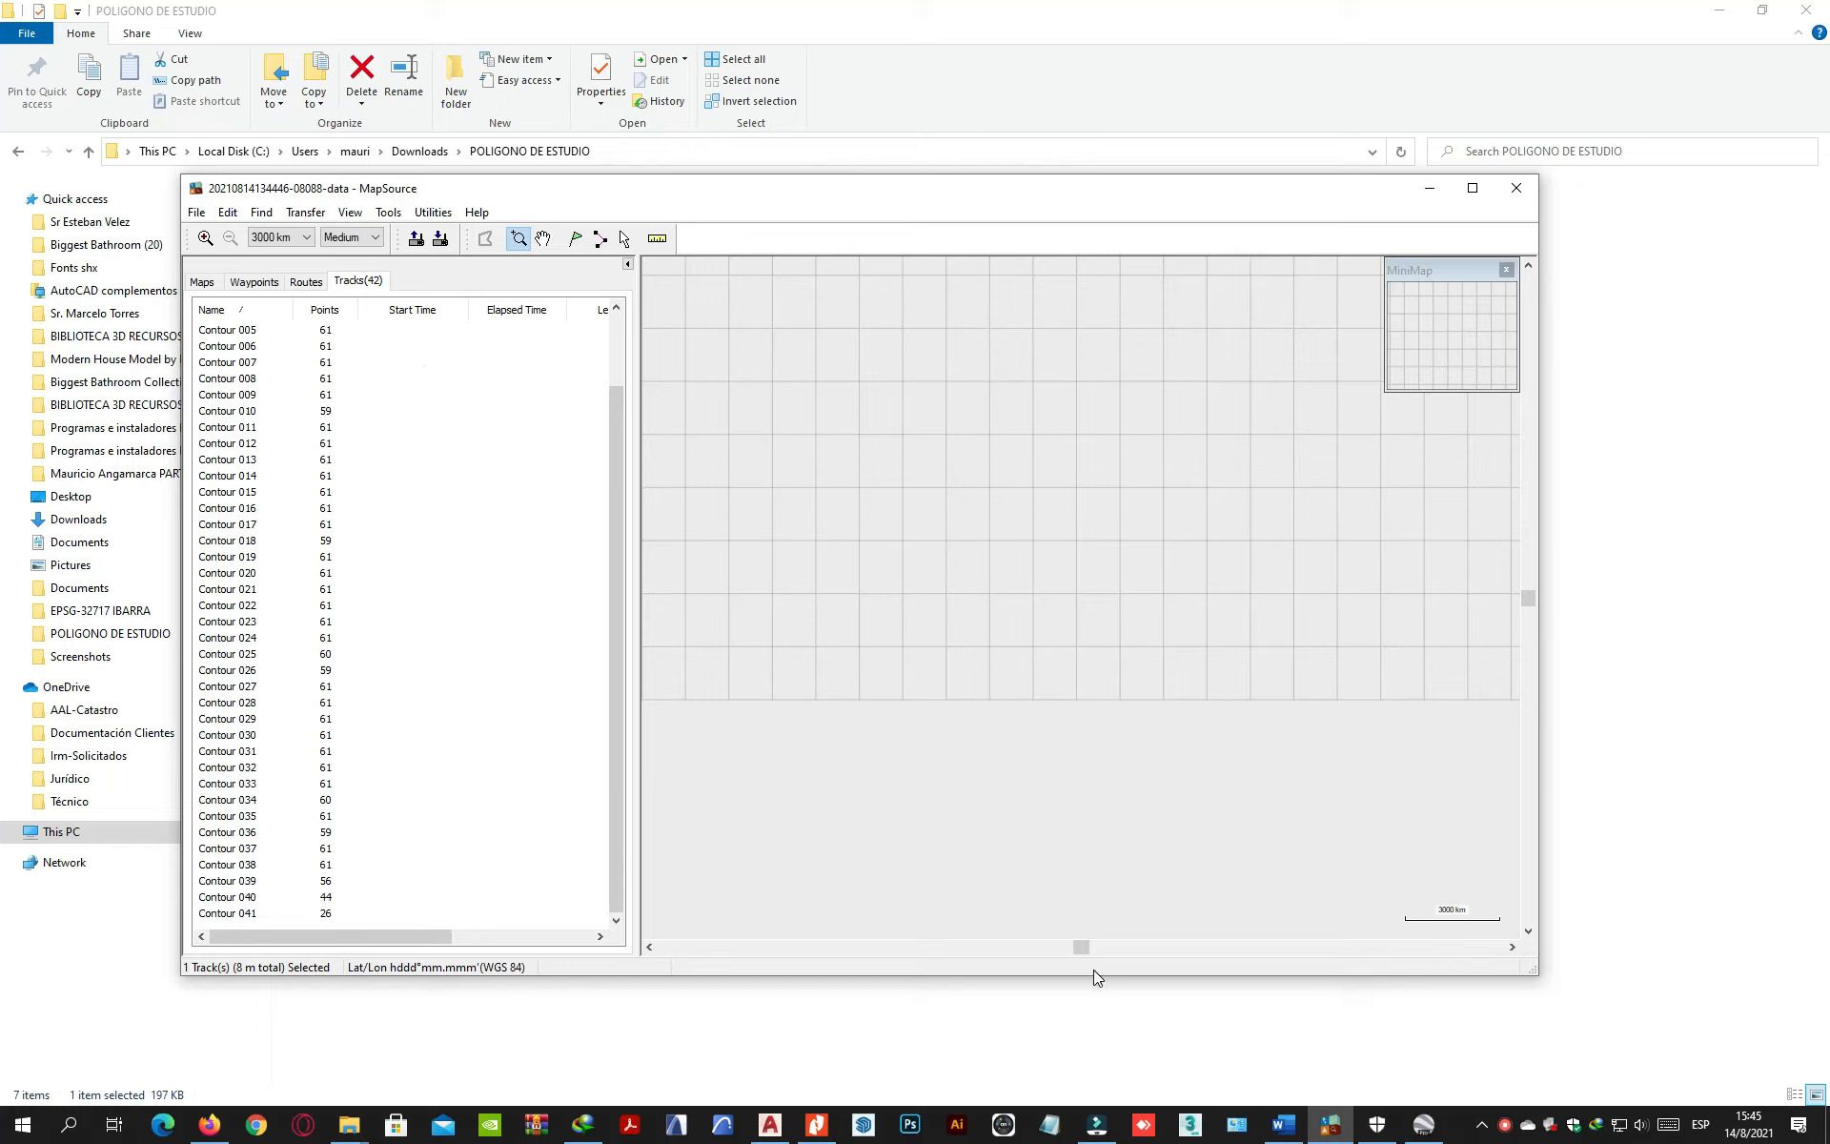
Step: Export the contour tracks to DXF again over the existing file, with UTM coordinates, elevation information and all scales at 1
{"action": "left_click", "coordinate": [197, 214]}
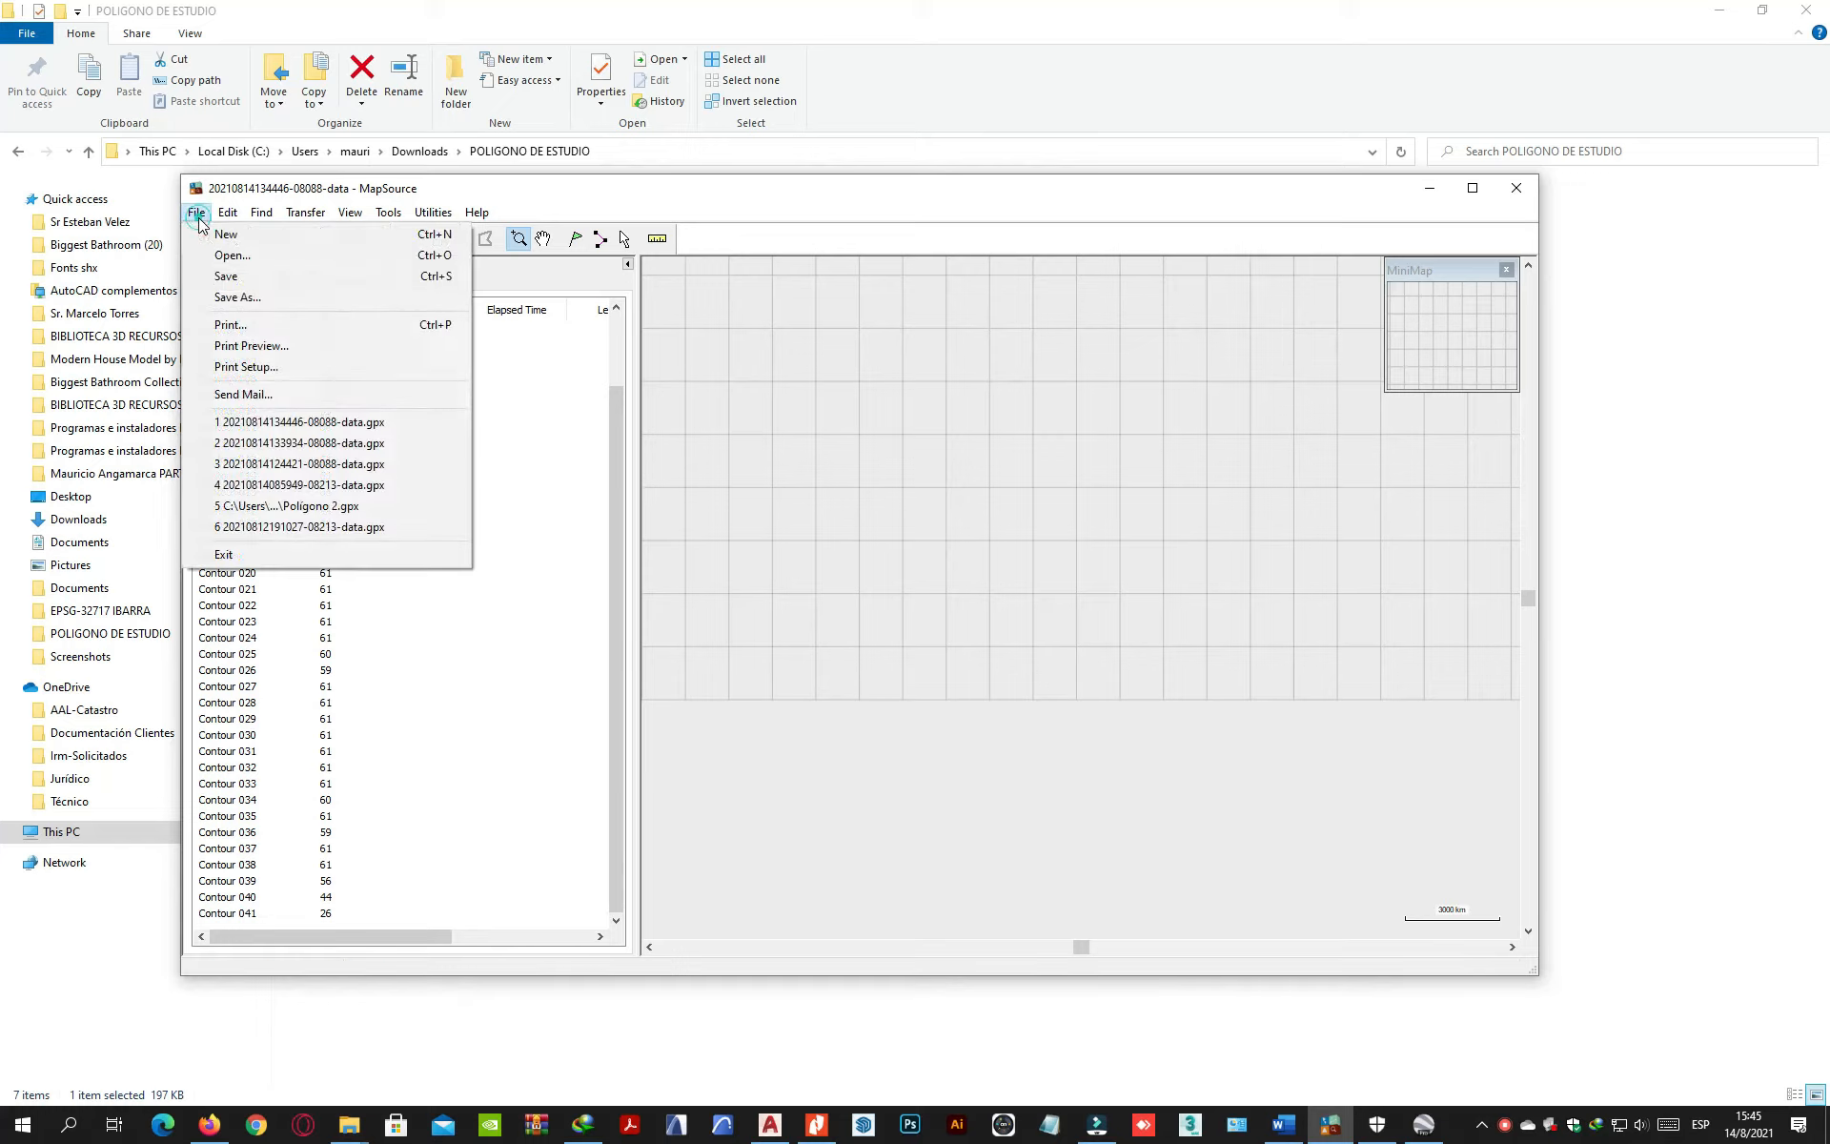
{"action": "left_click", "coordinate": [246, 296]}
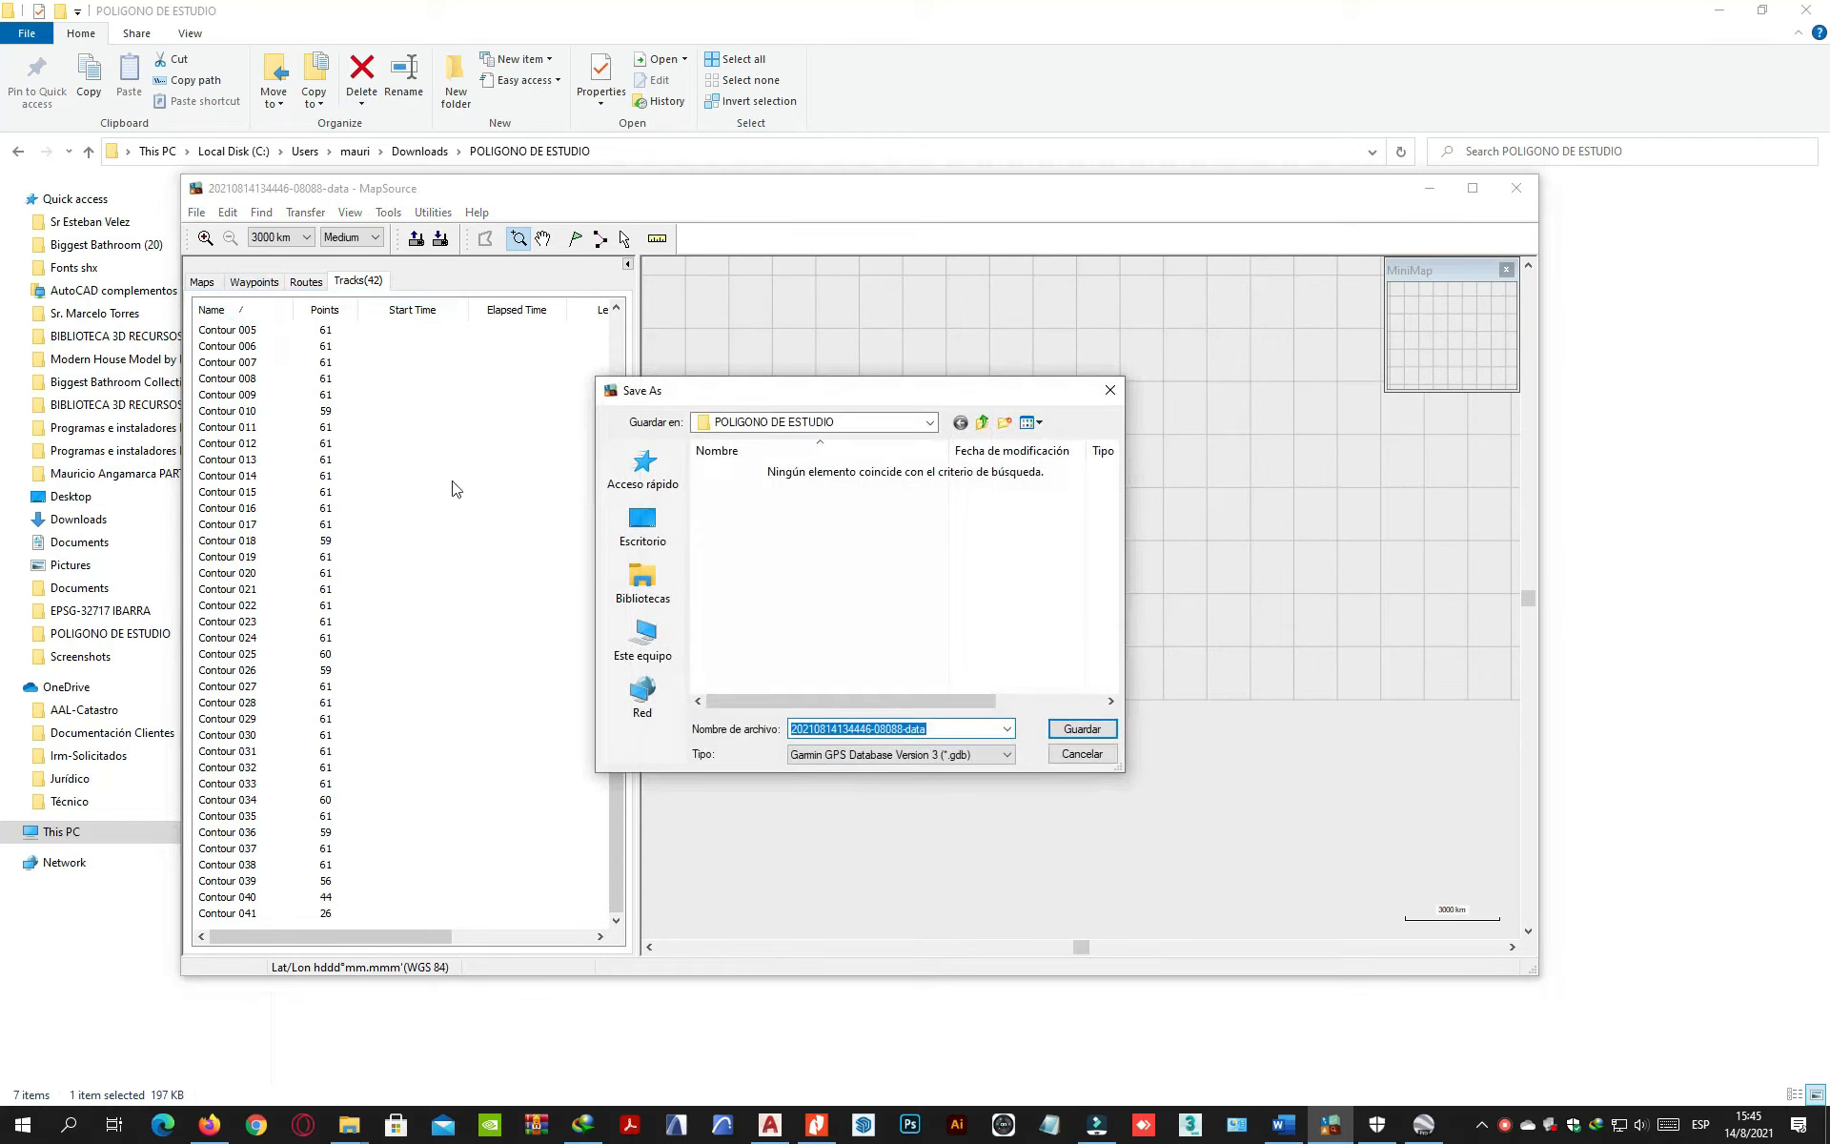
{"action": "left_click", "coordinate": [936, 754]}
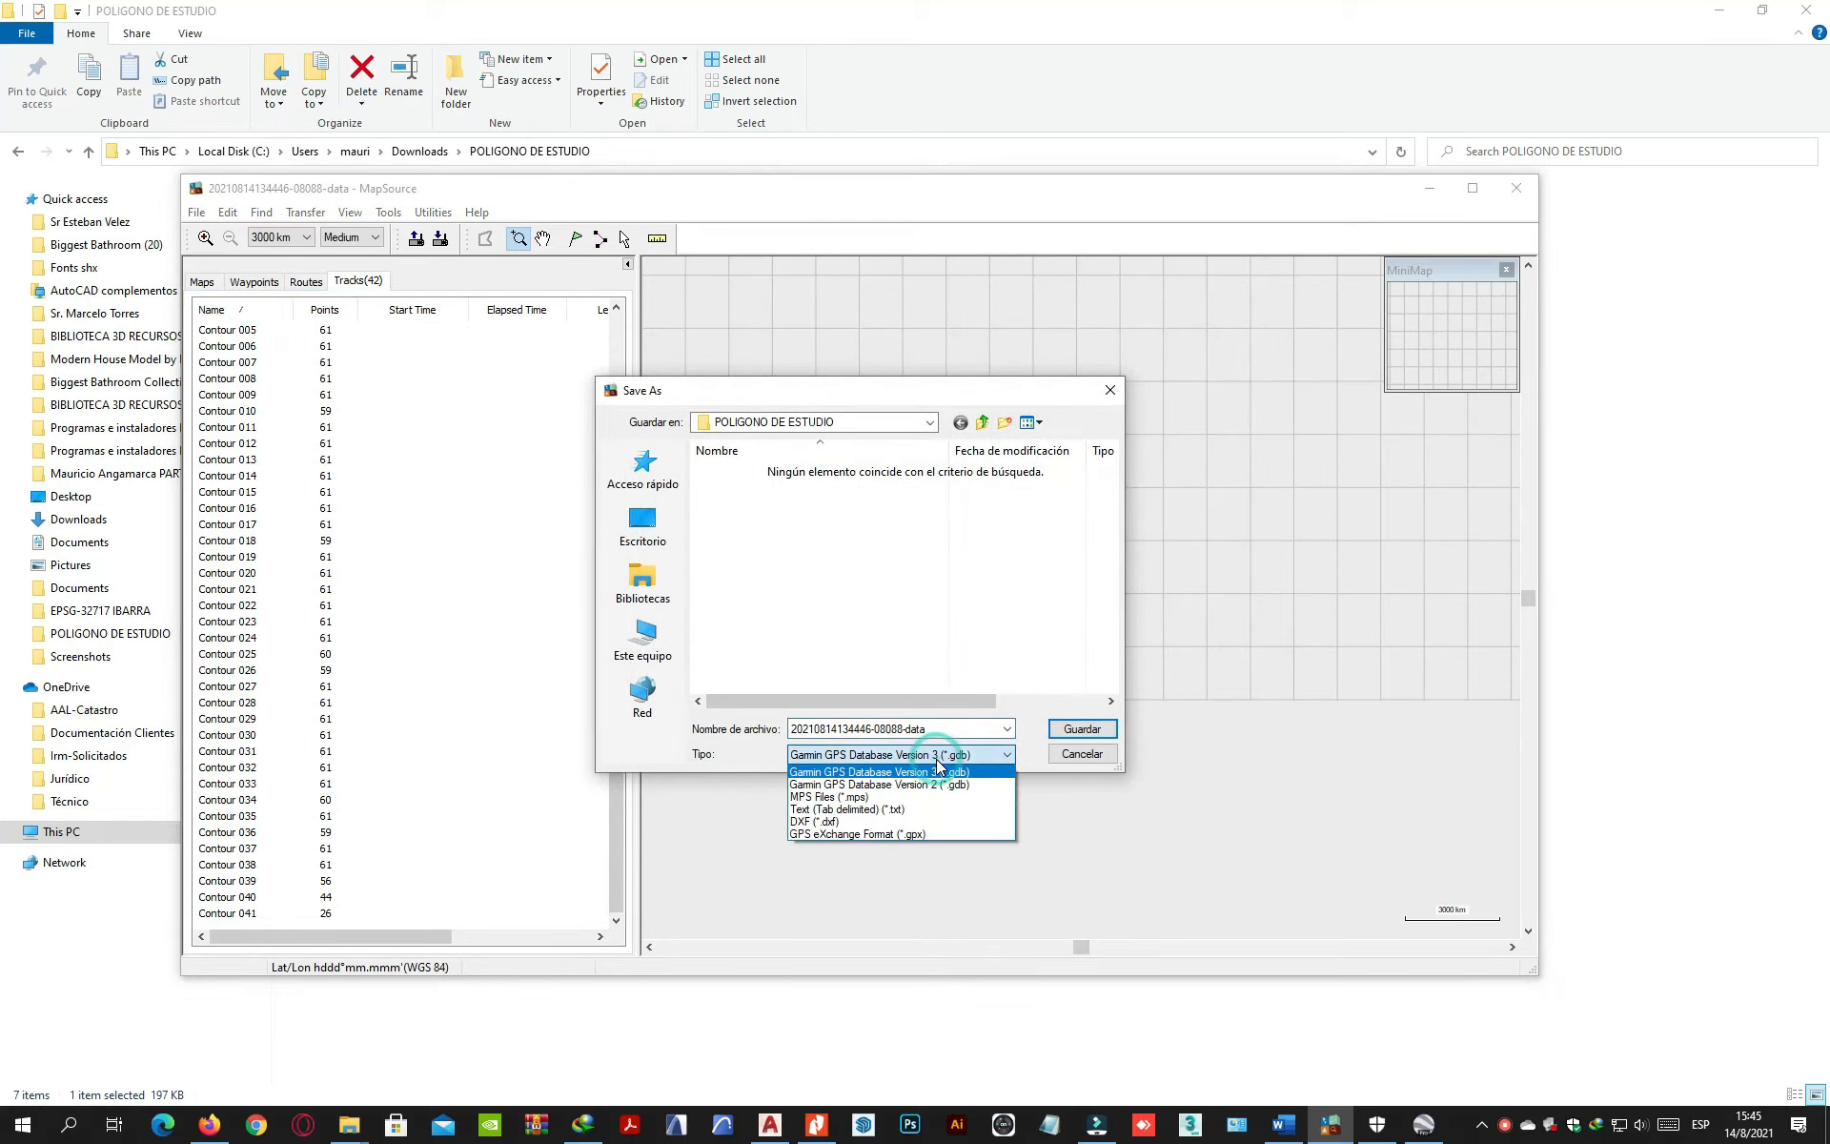
{"action": "left_click", "coordinate": [895, 821]}
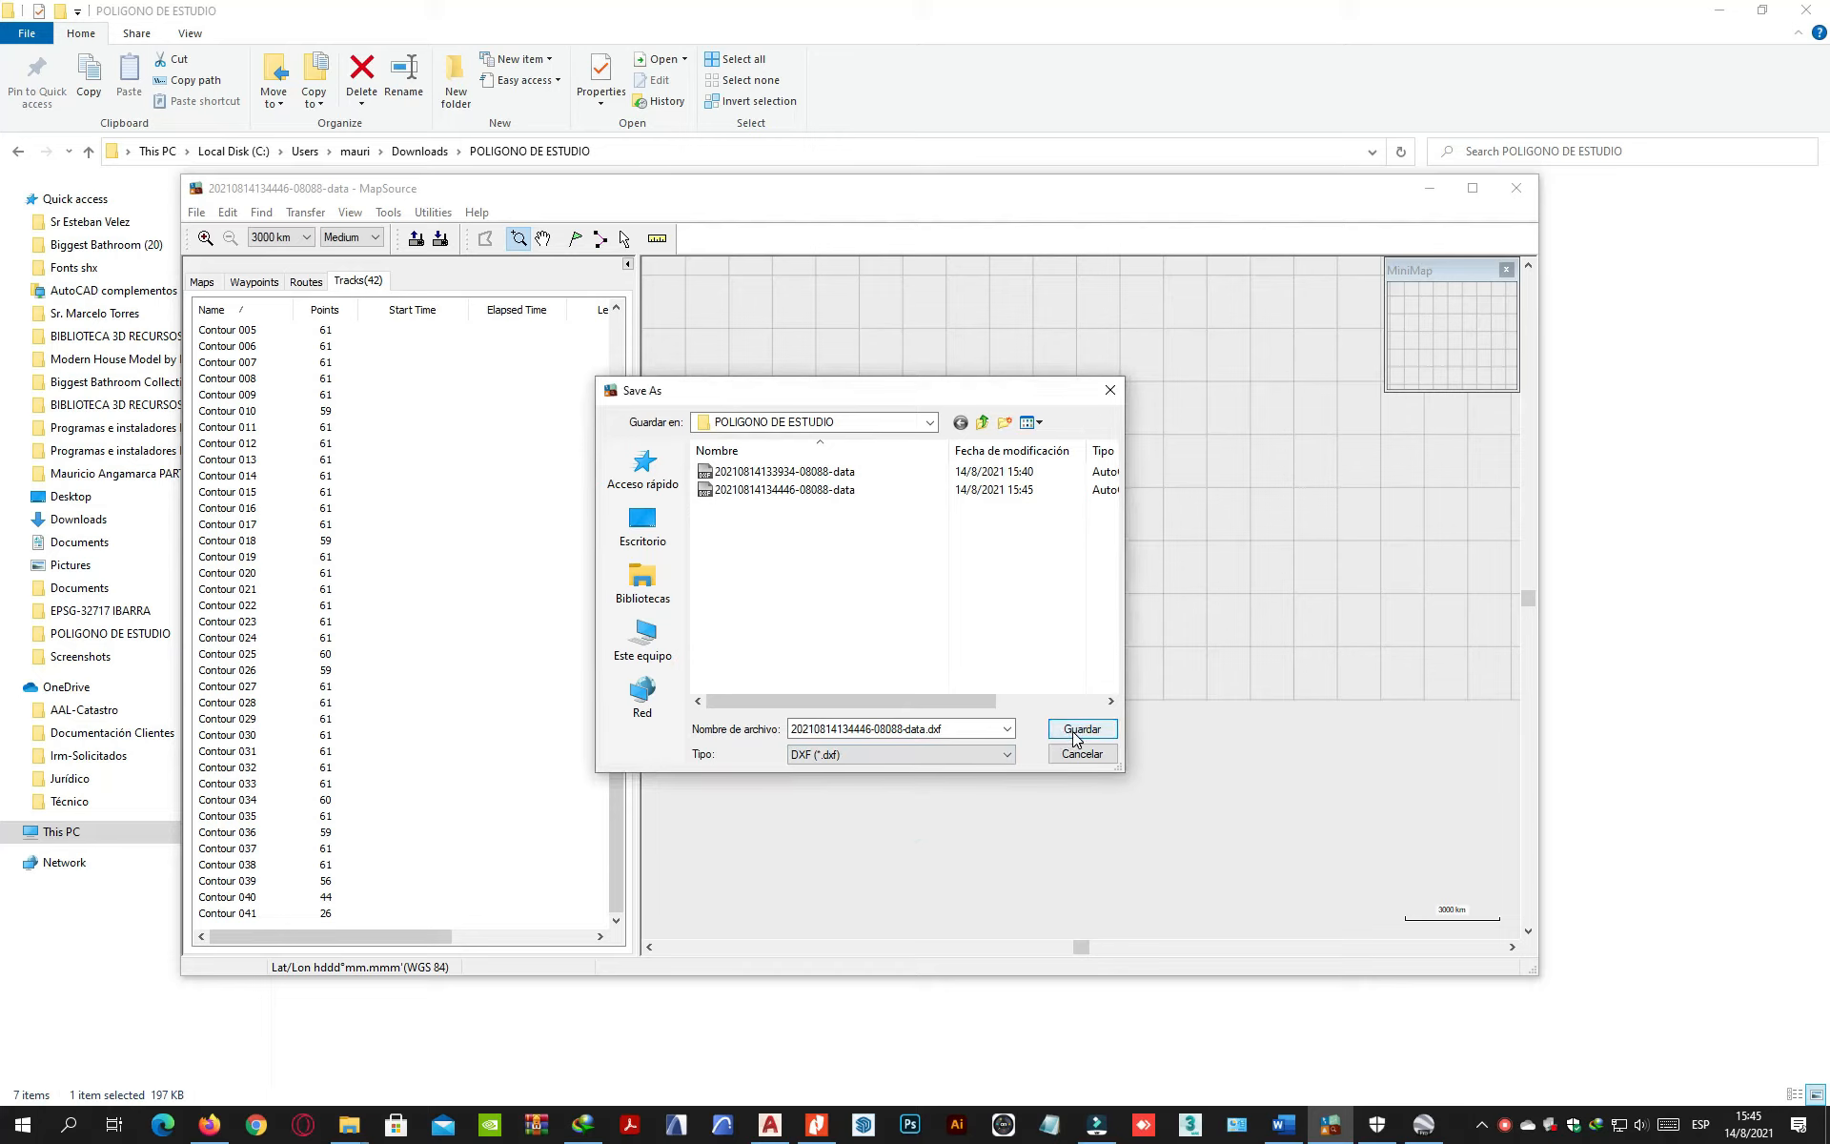
{"action": "left_click", "coordinate": [1067, 739]}
{"action": "left_click", "coordinate": [964, 574]}
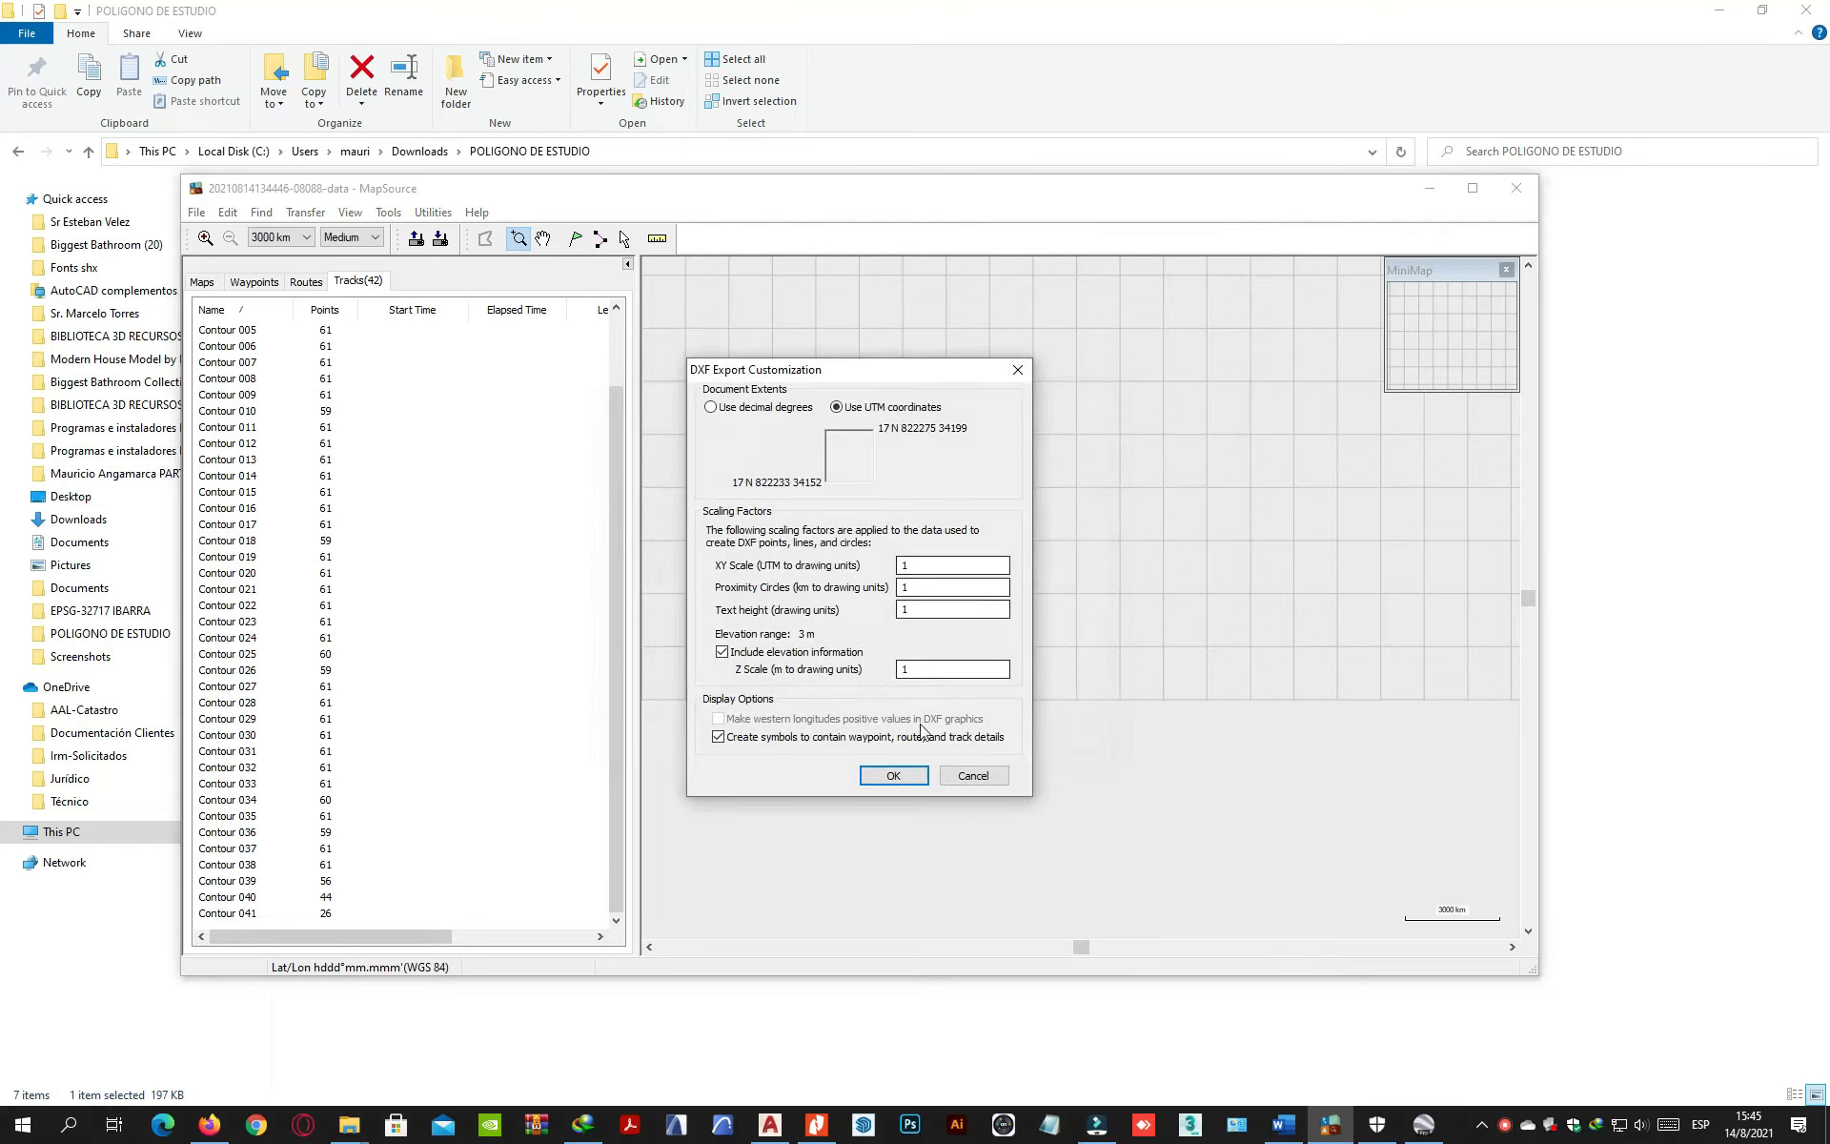
{"action": "left_click", "coordinate": [893, 772]}
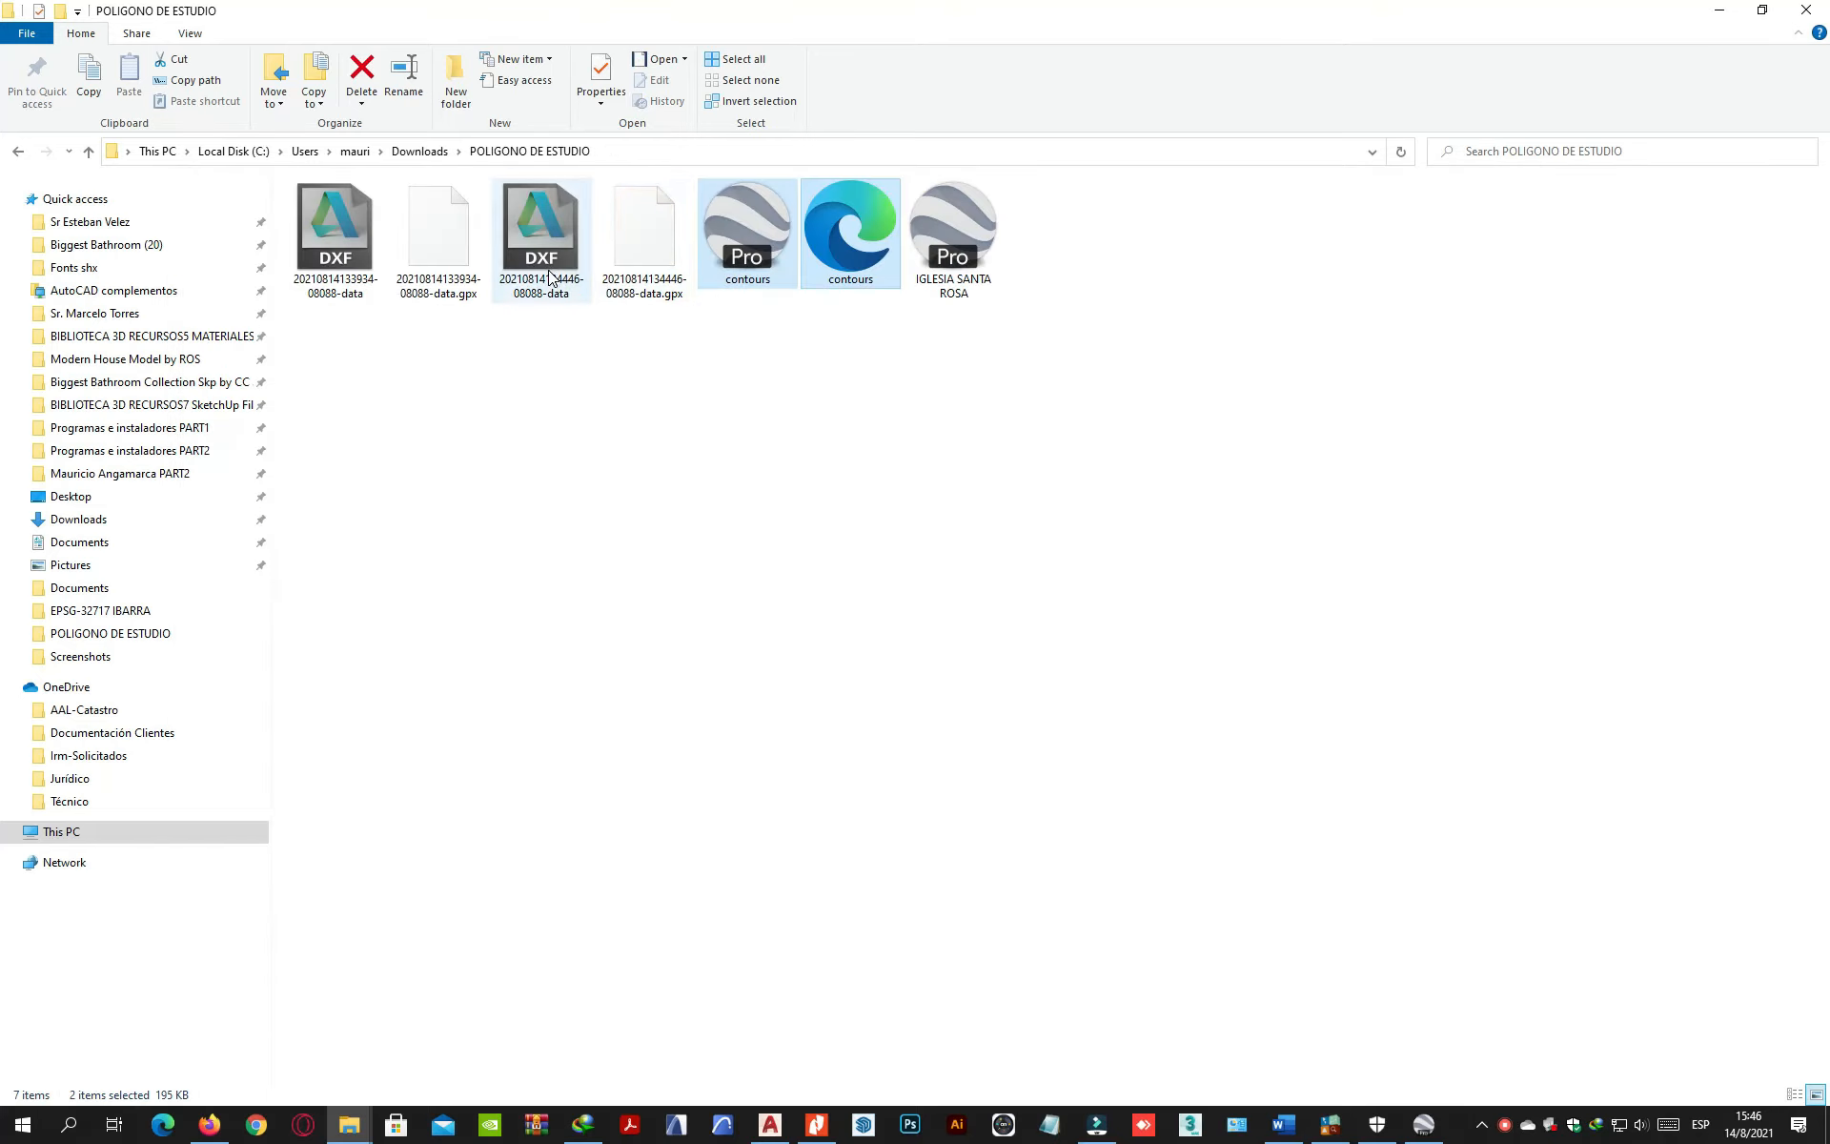
{"action": "left_click", "coordinate": [189, 35]}
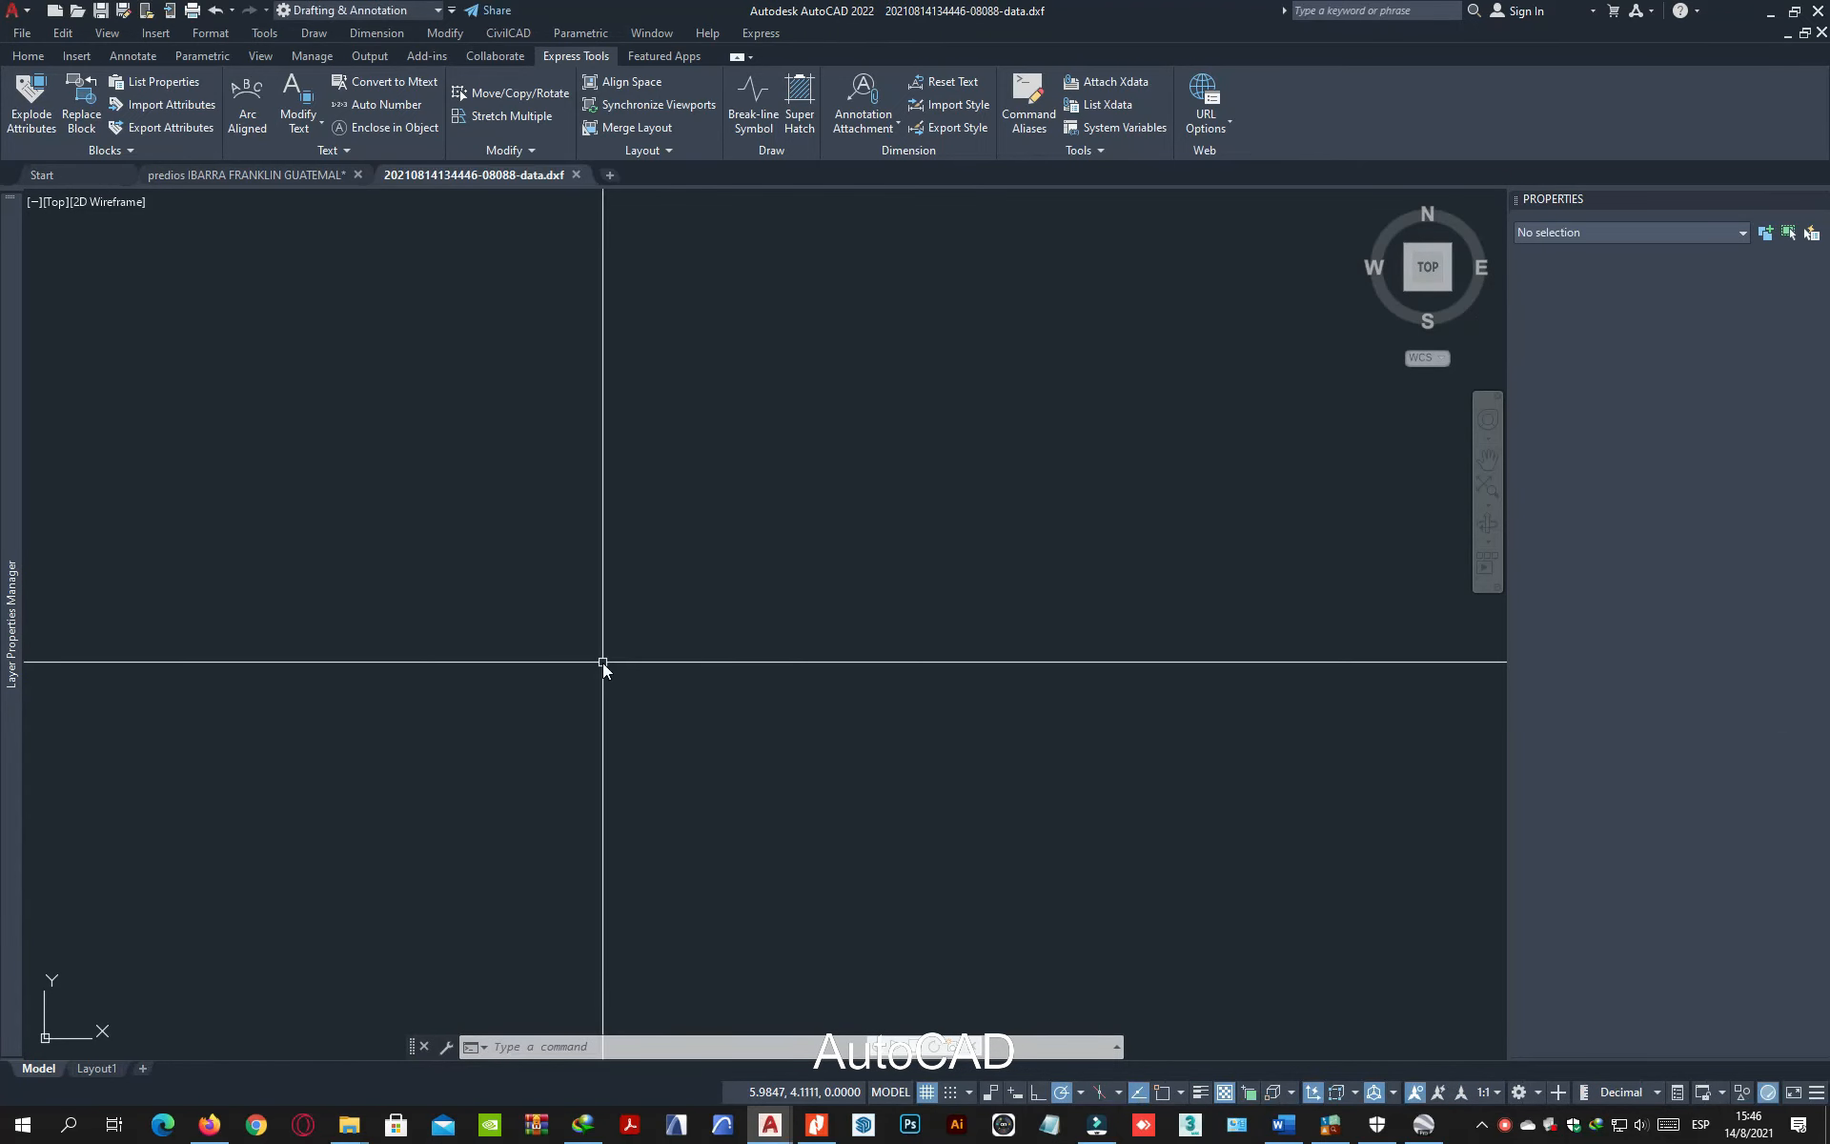
{"action": "scroll", "coordinate": [603, 663], "scroll_direction": "down", "scroll_amount": 10}
{"action": "type", "text": "z"}
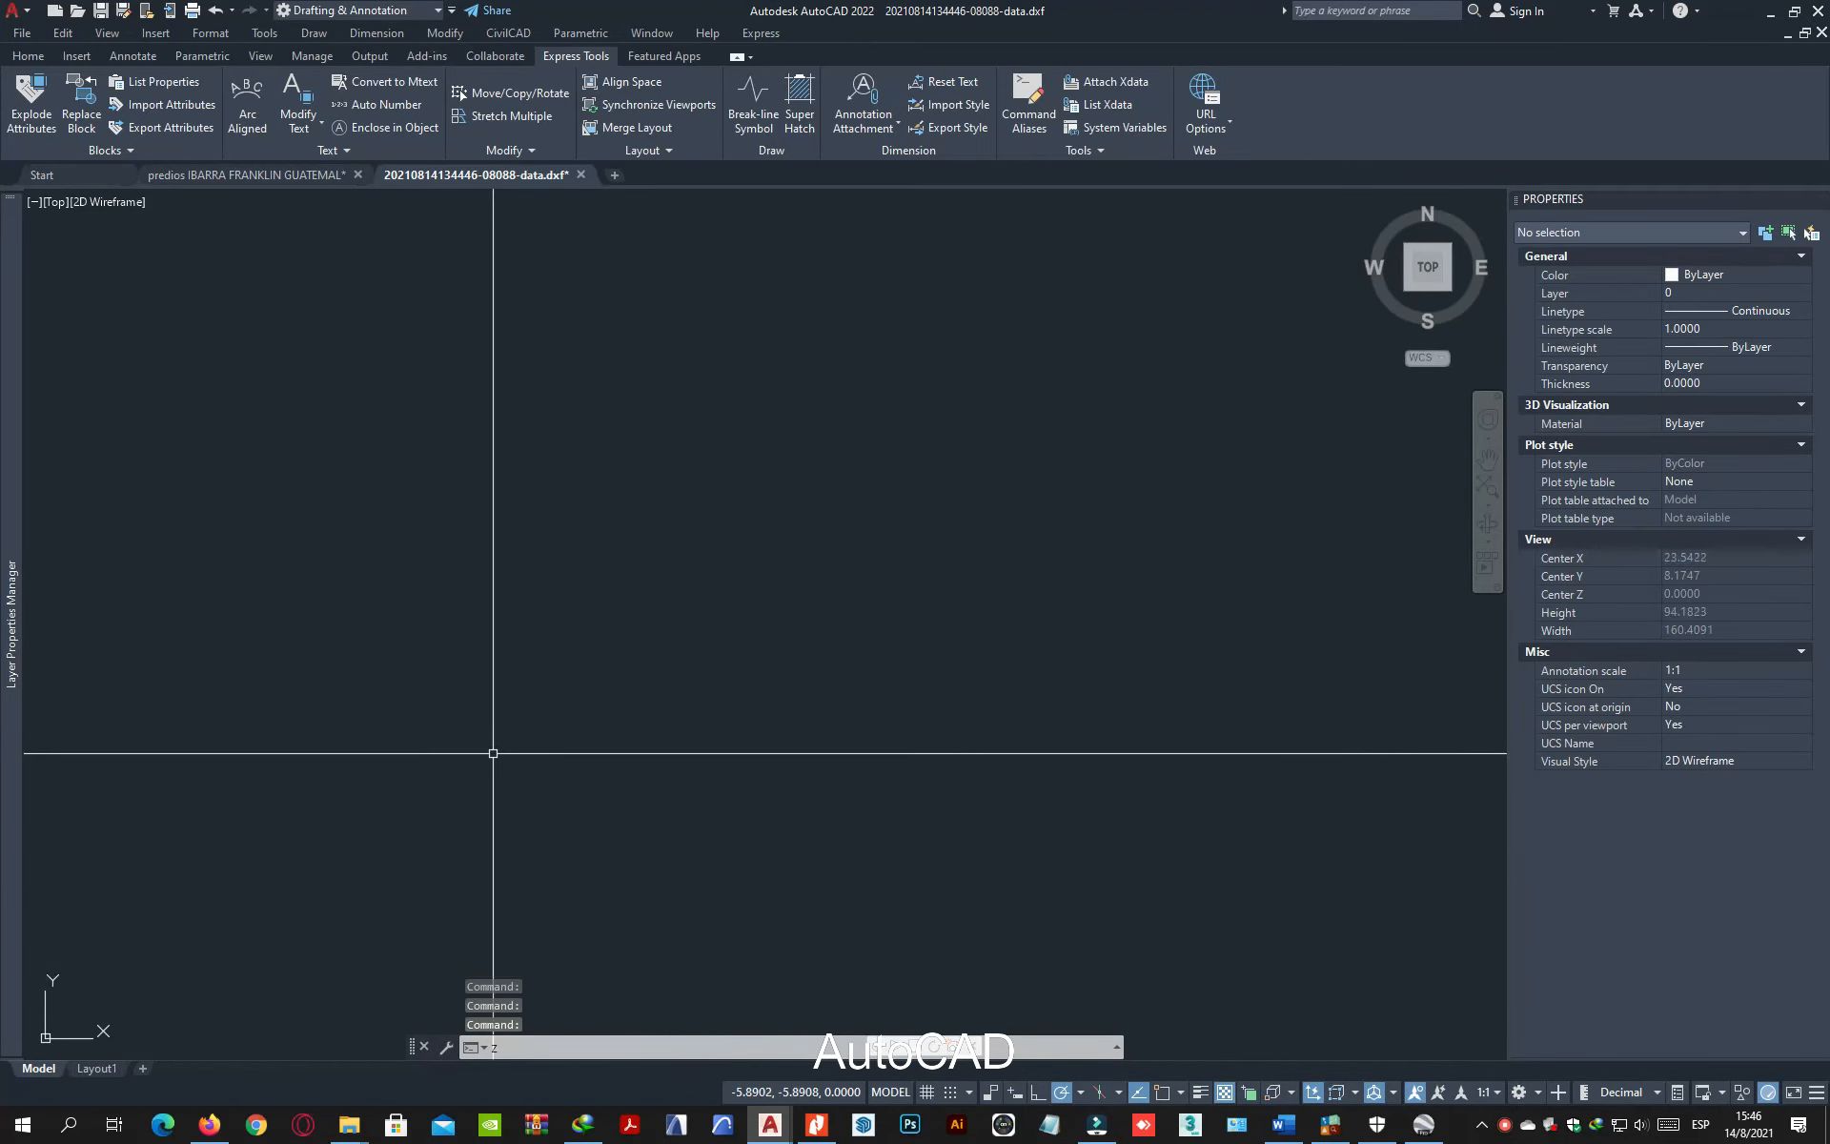
{"action": "key", "text": "Return"}
{"action": "type", "text": "e"}
{"action": "key", "text": "Return"}
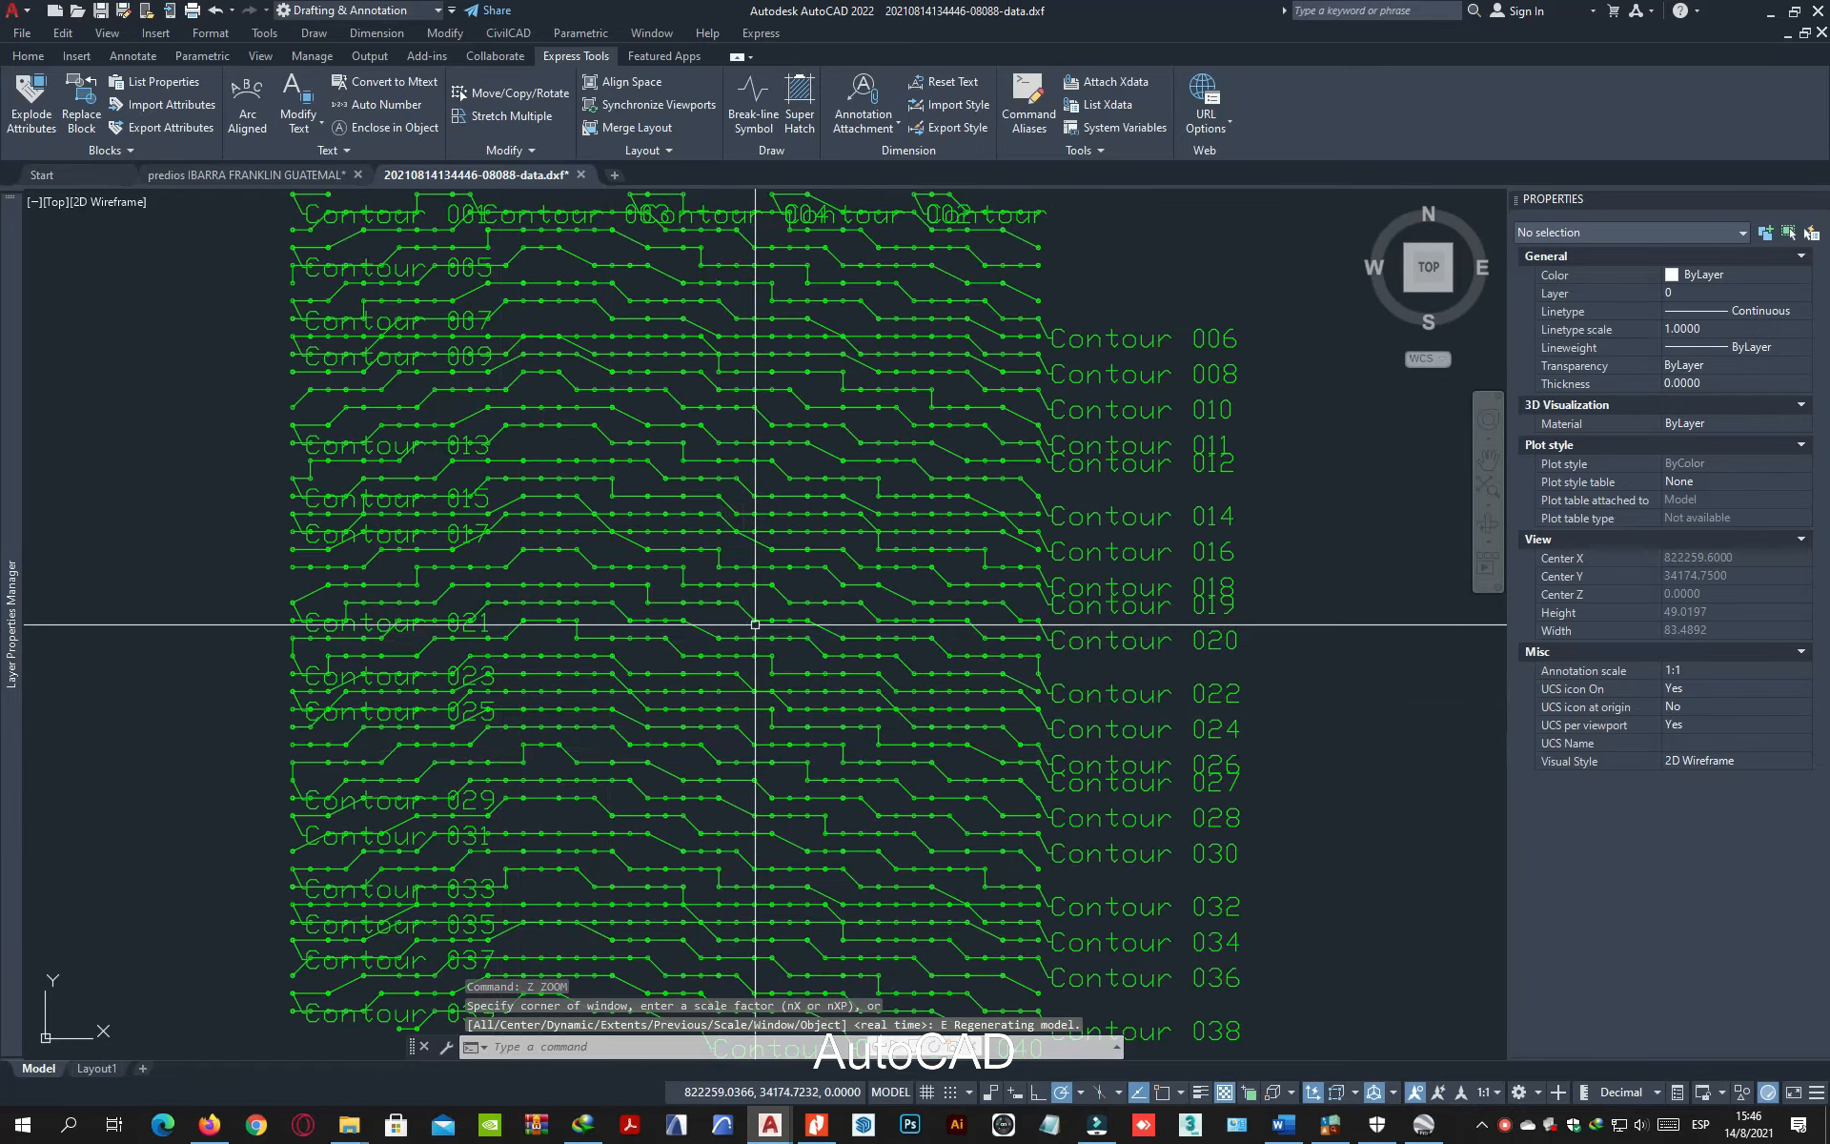
{"action": "scroll", "coordinate": [505, 685], "scroll_direction": "up", "scroll_amount": 2}
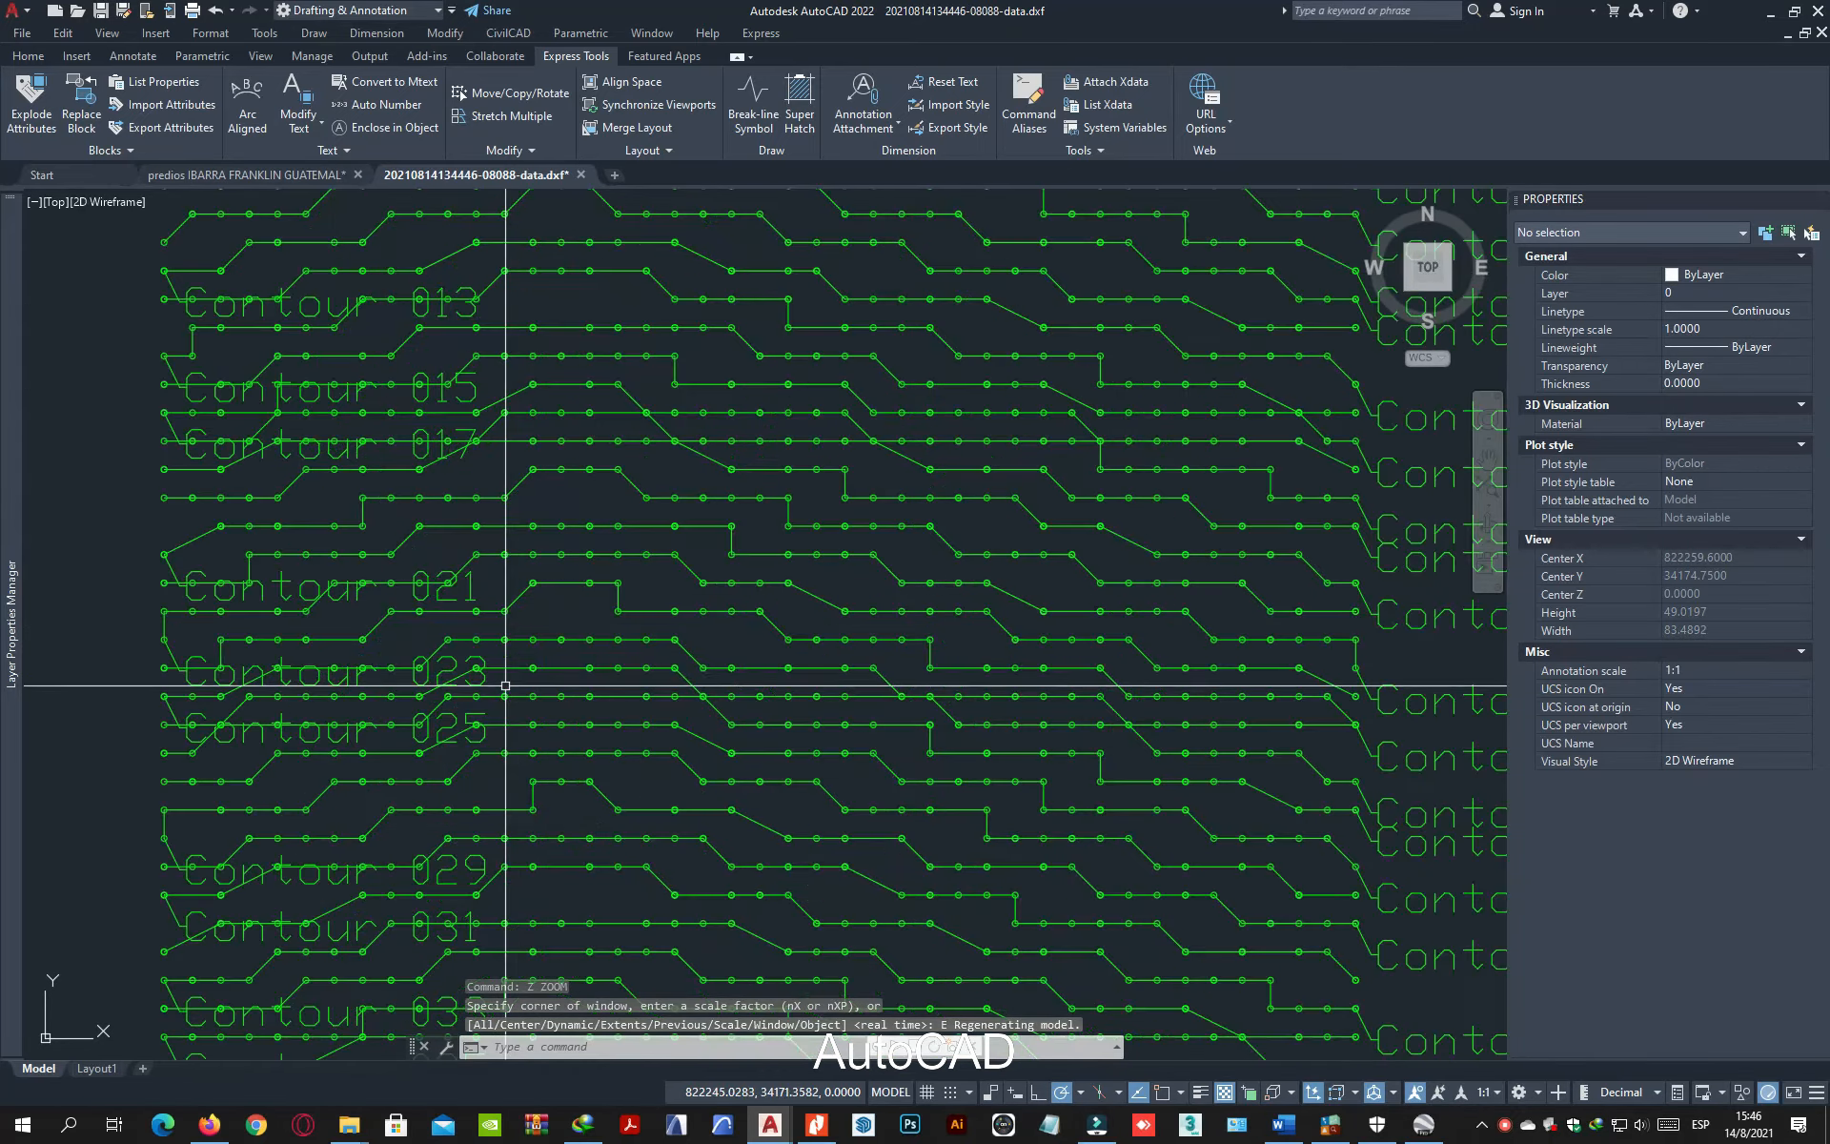
{"action": "scroll", "coordinate": [505, 685], "scroll_direction": "up", "scroll_amount": 1}
{"action": "scroll", "coordinate": [544, 656], "scroll_direction": "down", "scroll_amount": 2}
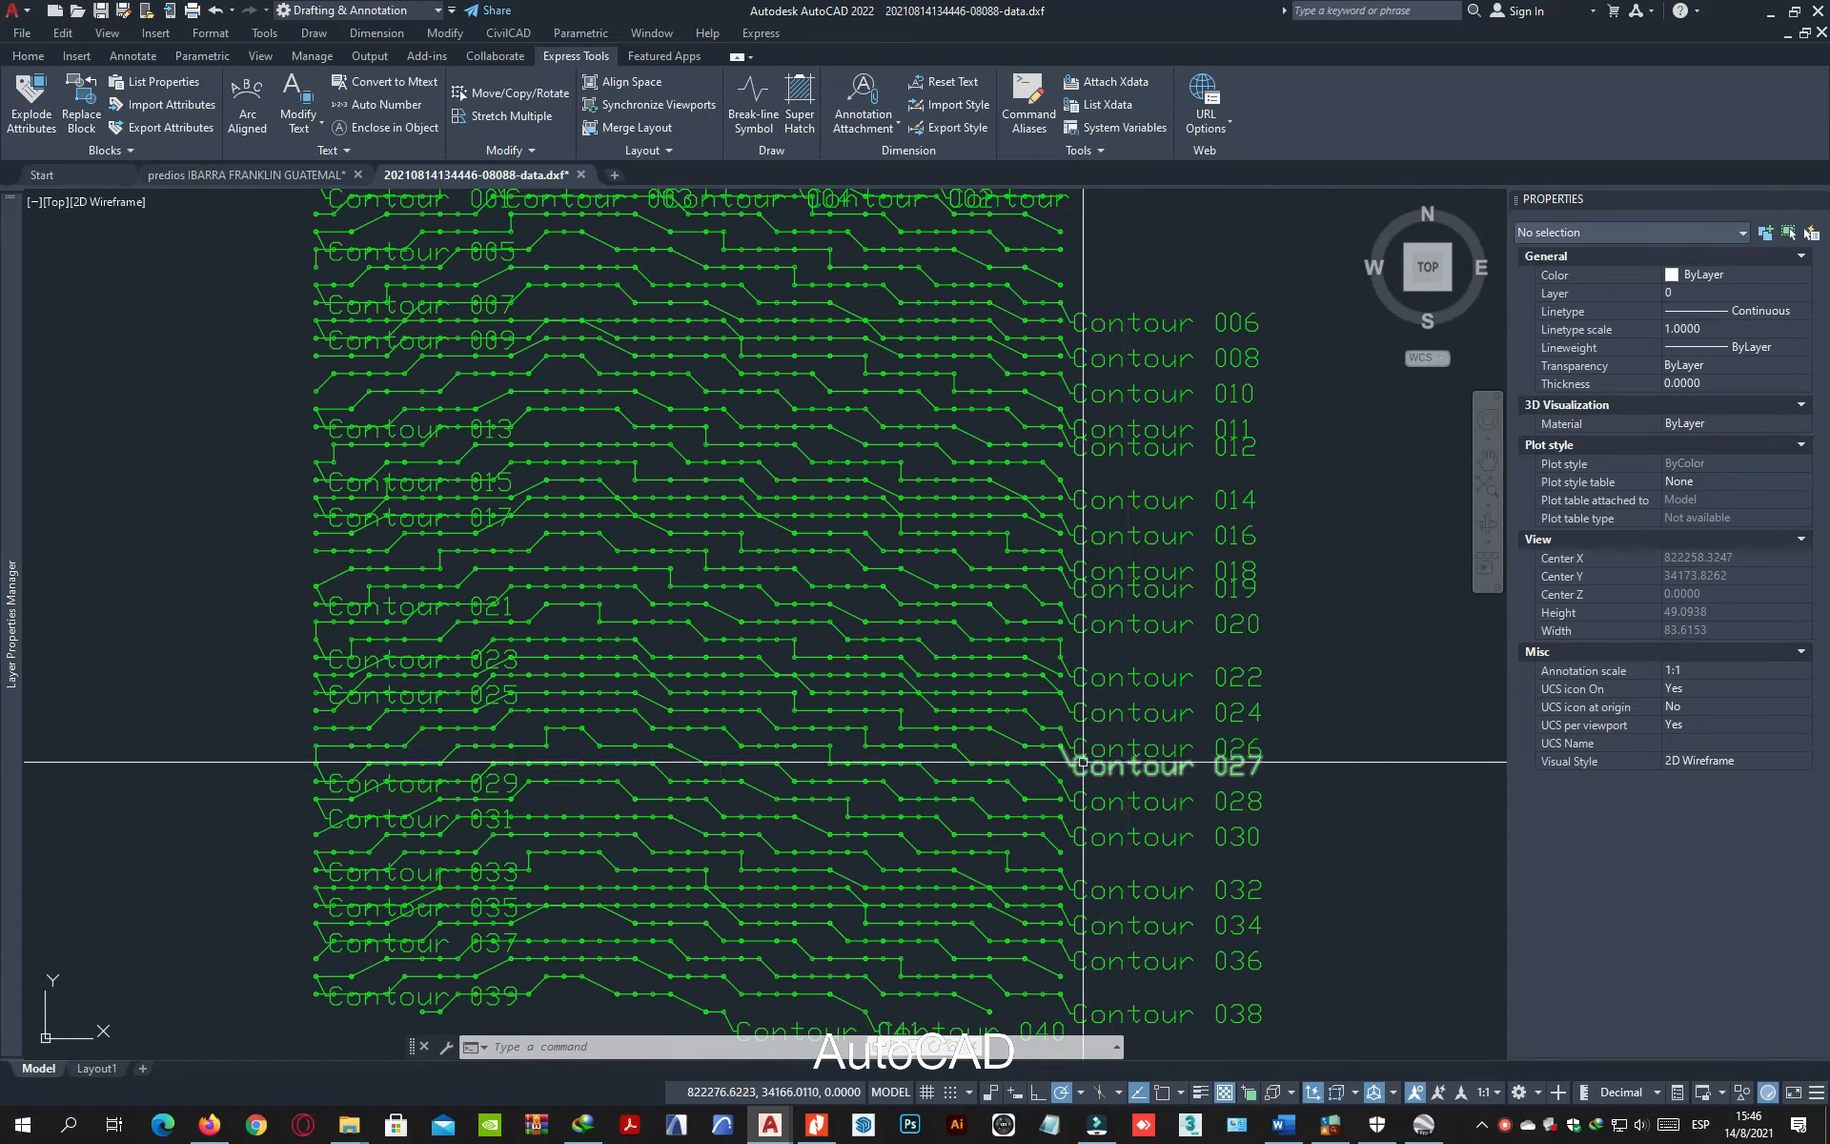
{"action": "scroll", "coordinate": [727, 702], "scroll_direction": "down", "scroll_amount": 3}
{"action": "scroll", "coordinate": [753, 610], "scroll_direction": "up", "scroll_amount": 3}
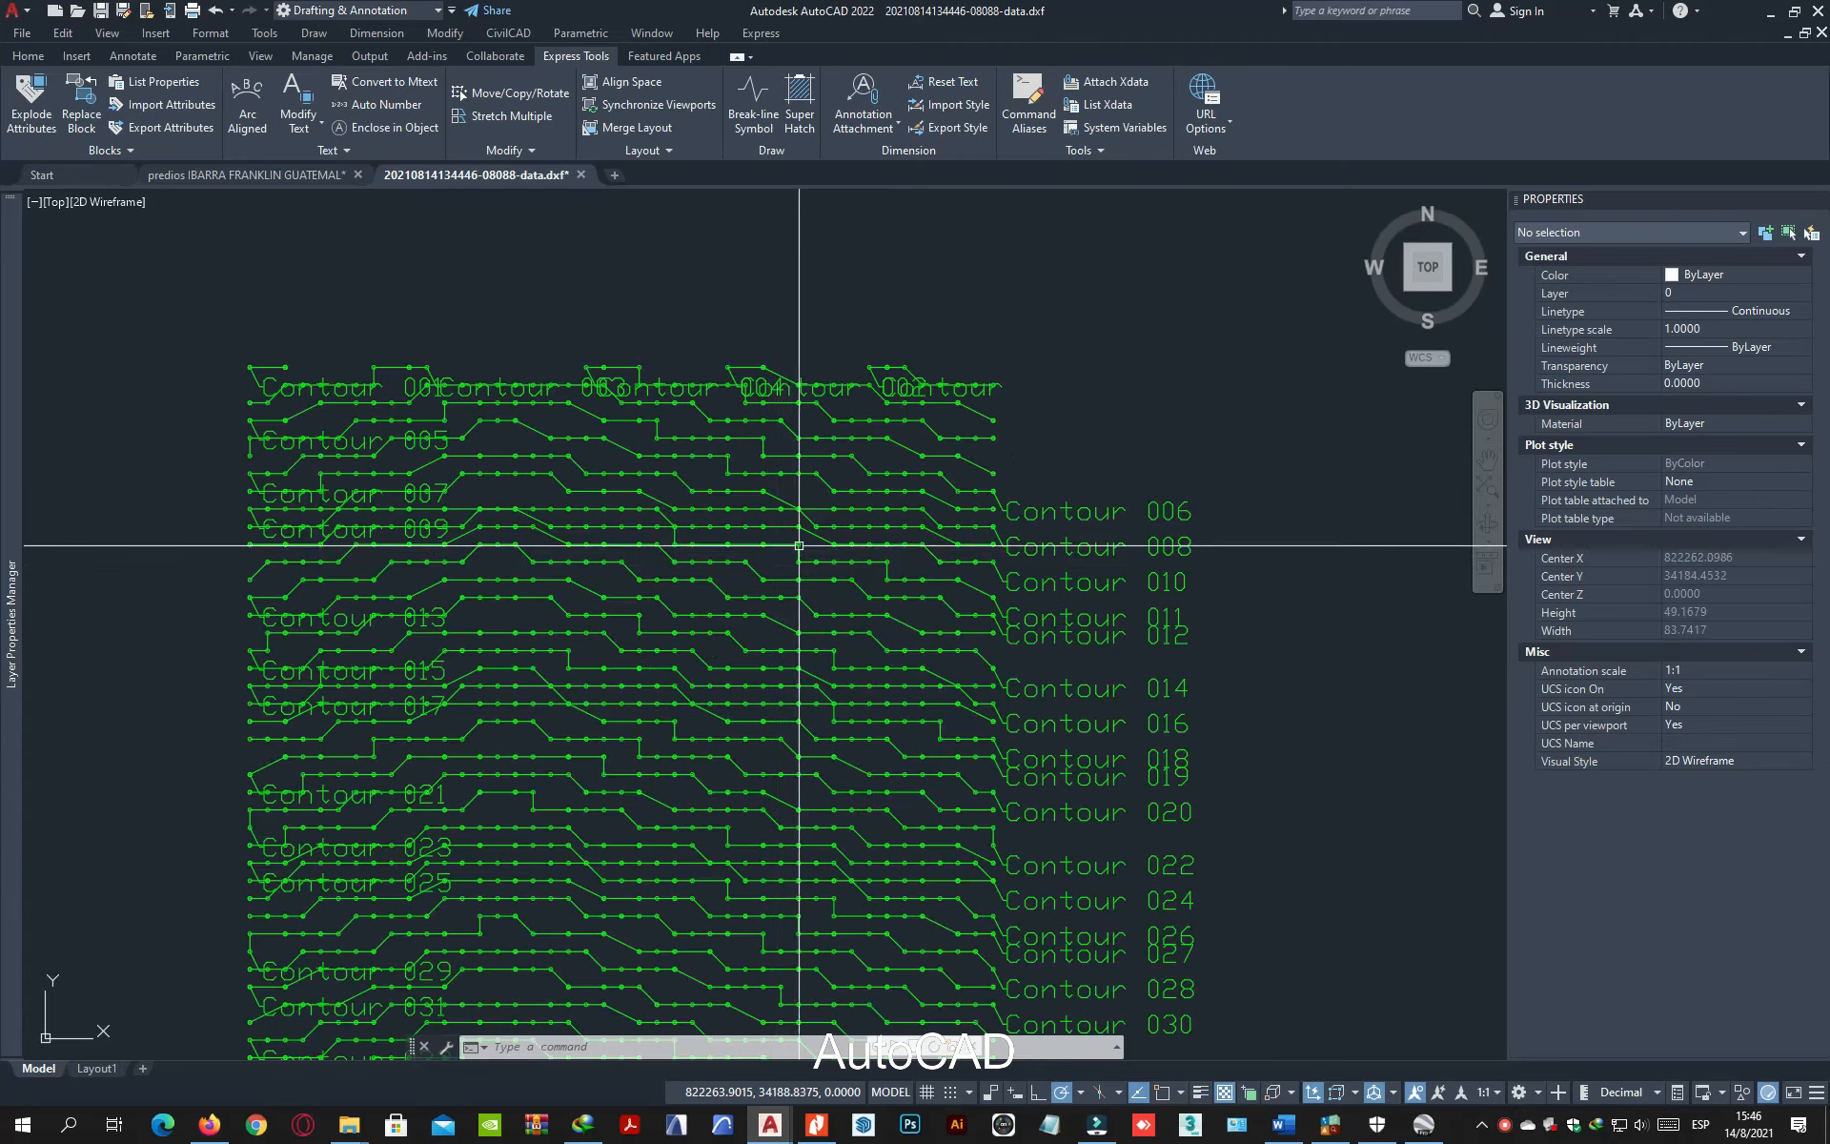
{"action": "left_click", "coordinate": [349, 1124]}
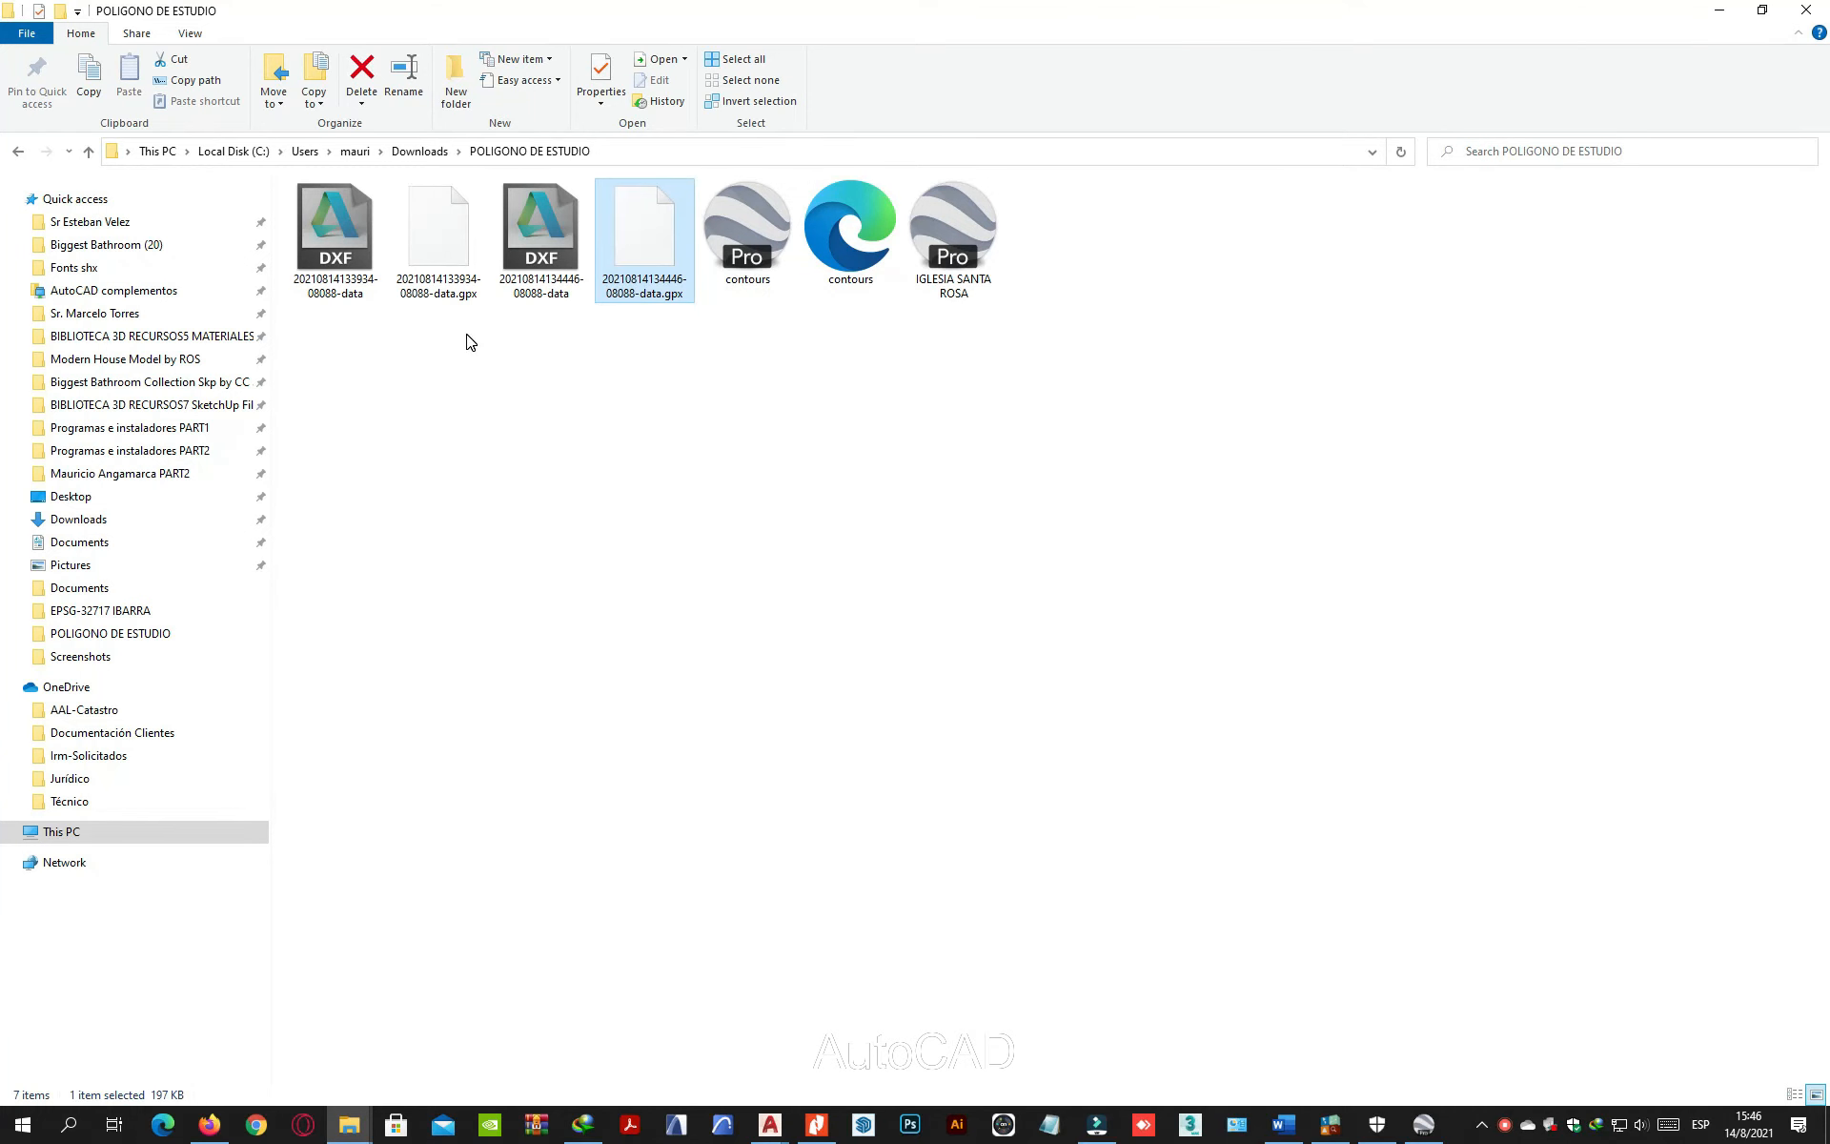
{"action": "double_click", "coordinate": [357, 282]}
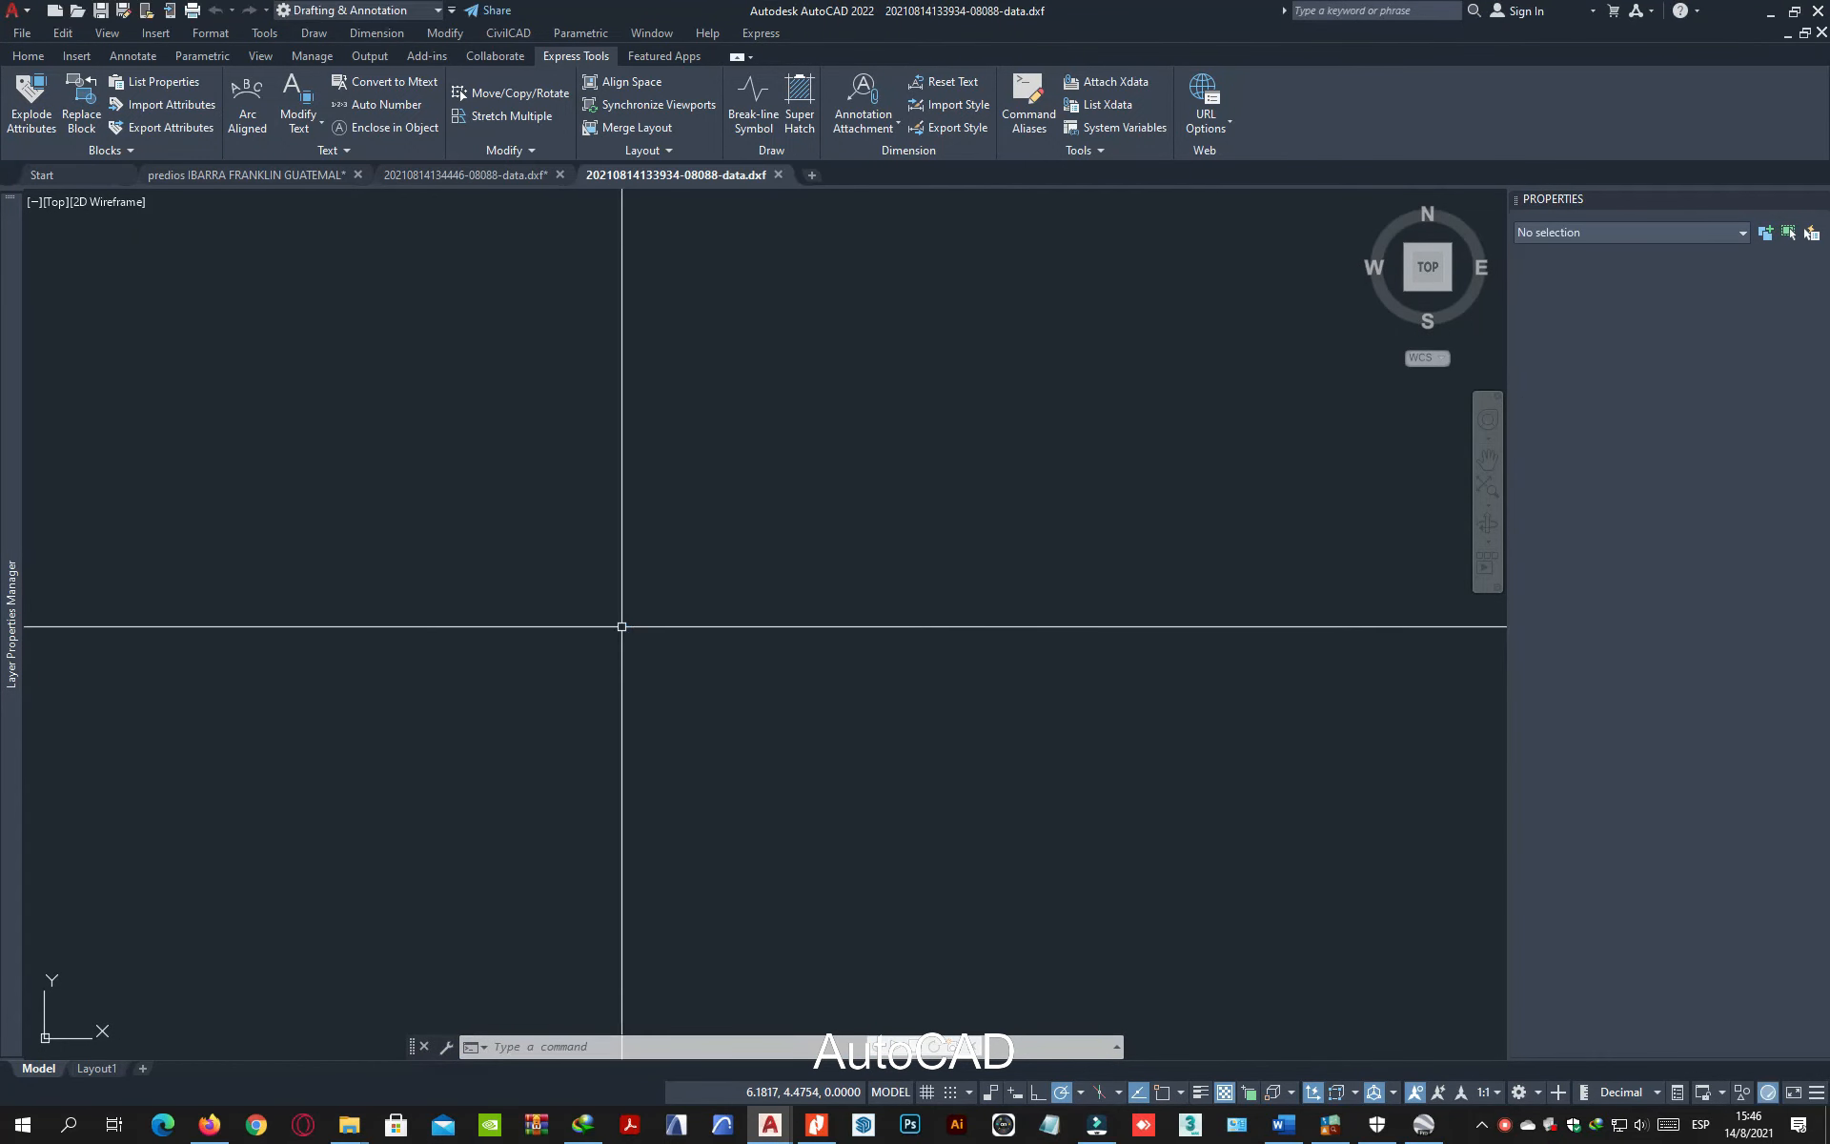
{"action": "type", "text": "z"}
{"action": "key", "text": "Return"}
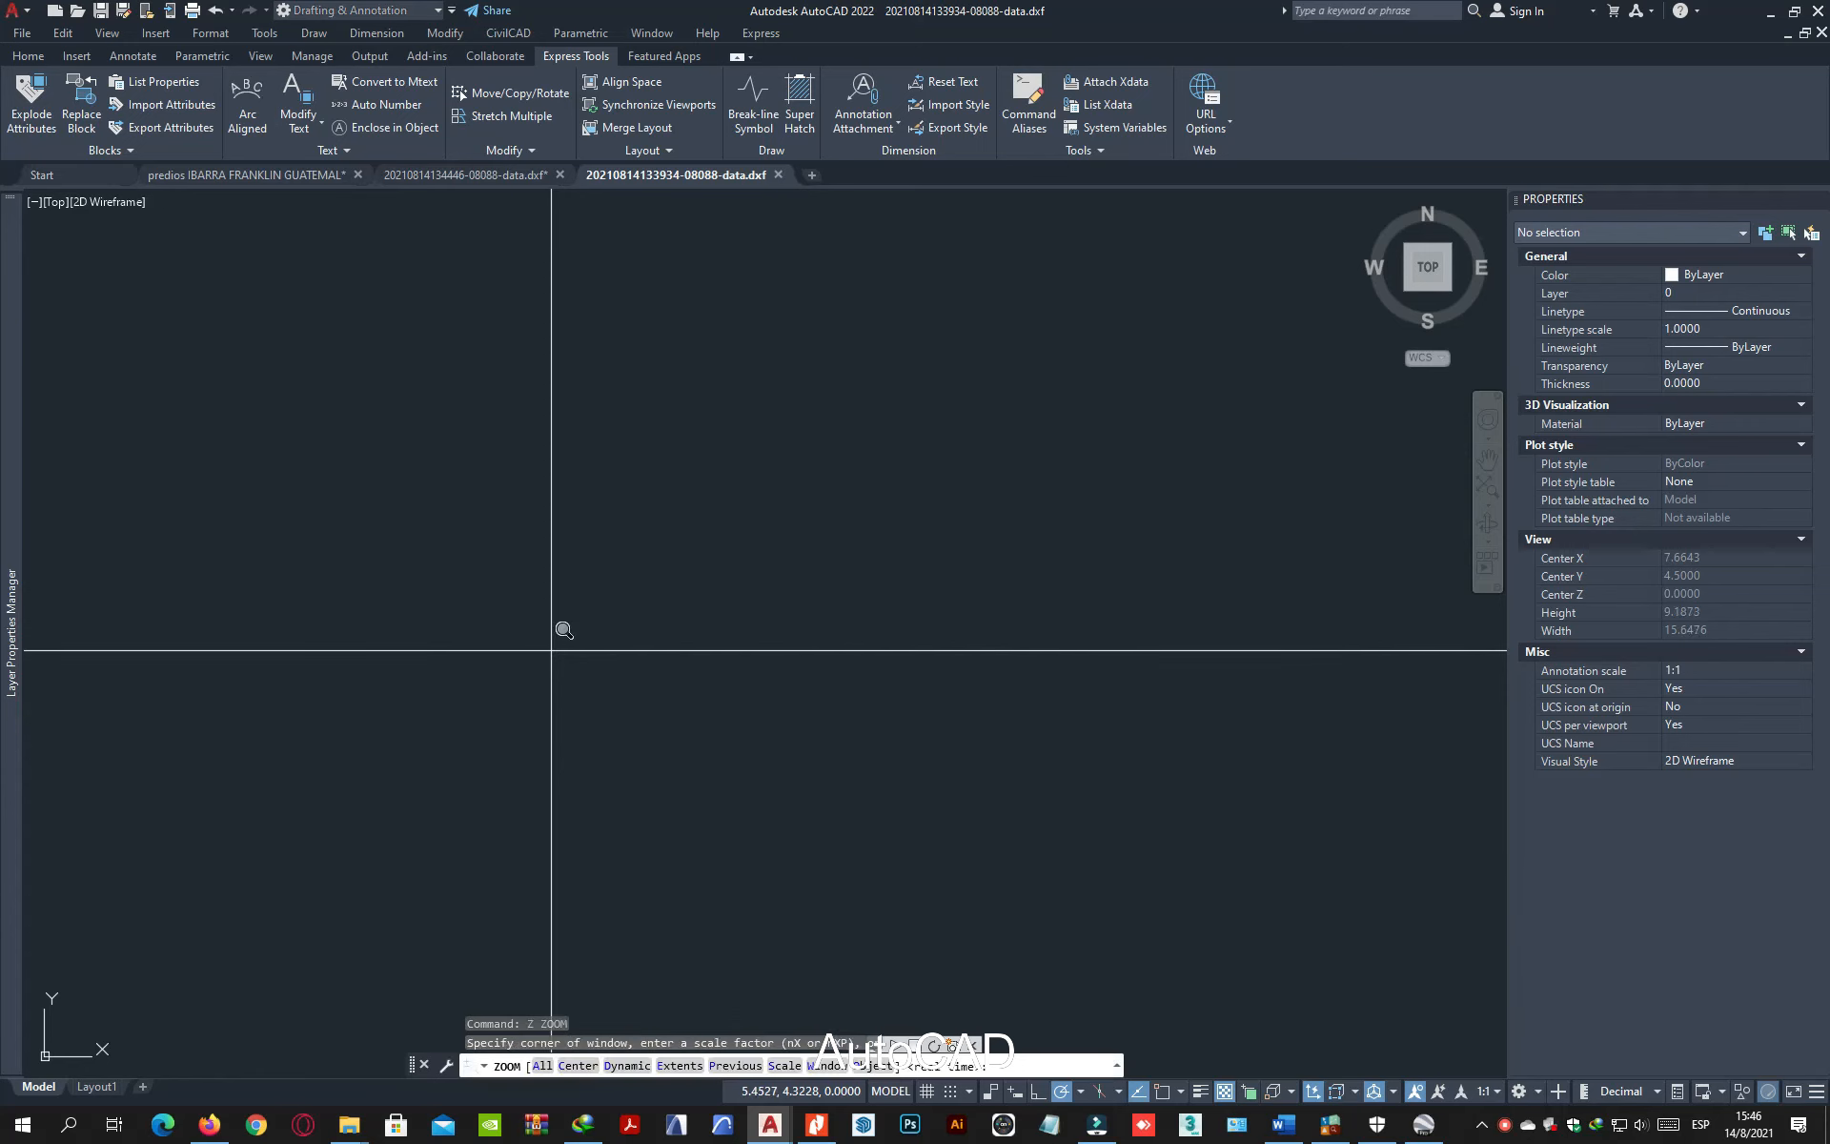
{"action": "type", "text": "e"}
{"action": "key", "text": "Return"}
{"action": "scroll", "coordinate": [558, 649], "scroll_direction": "down", "scroll_amount": 1}
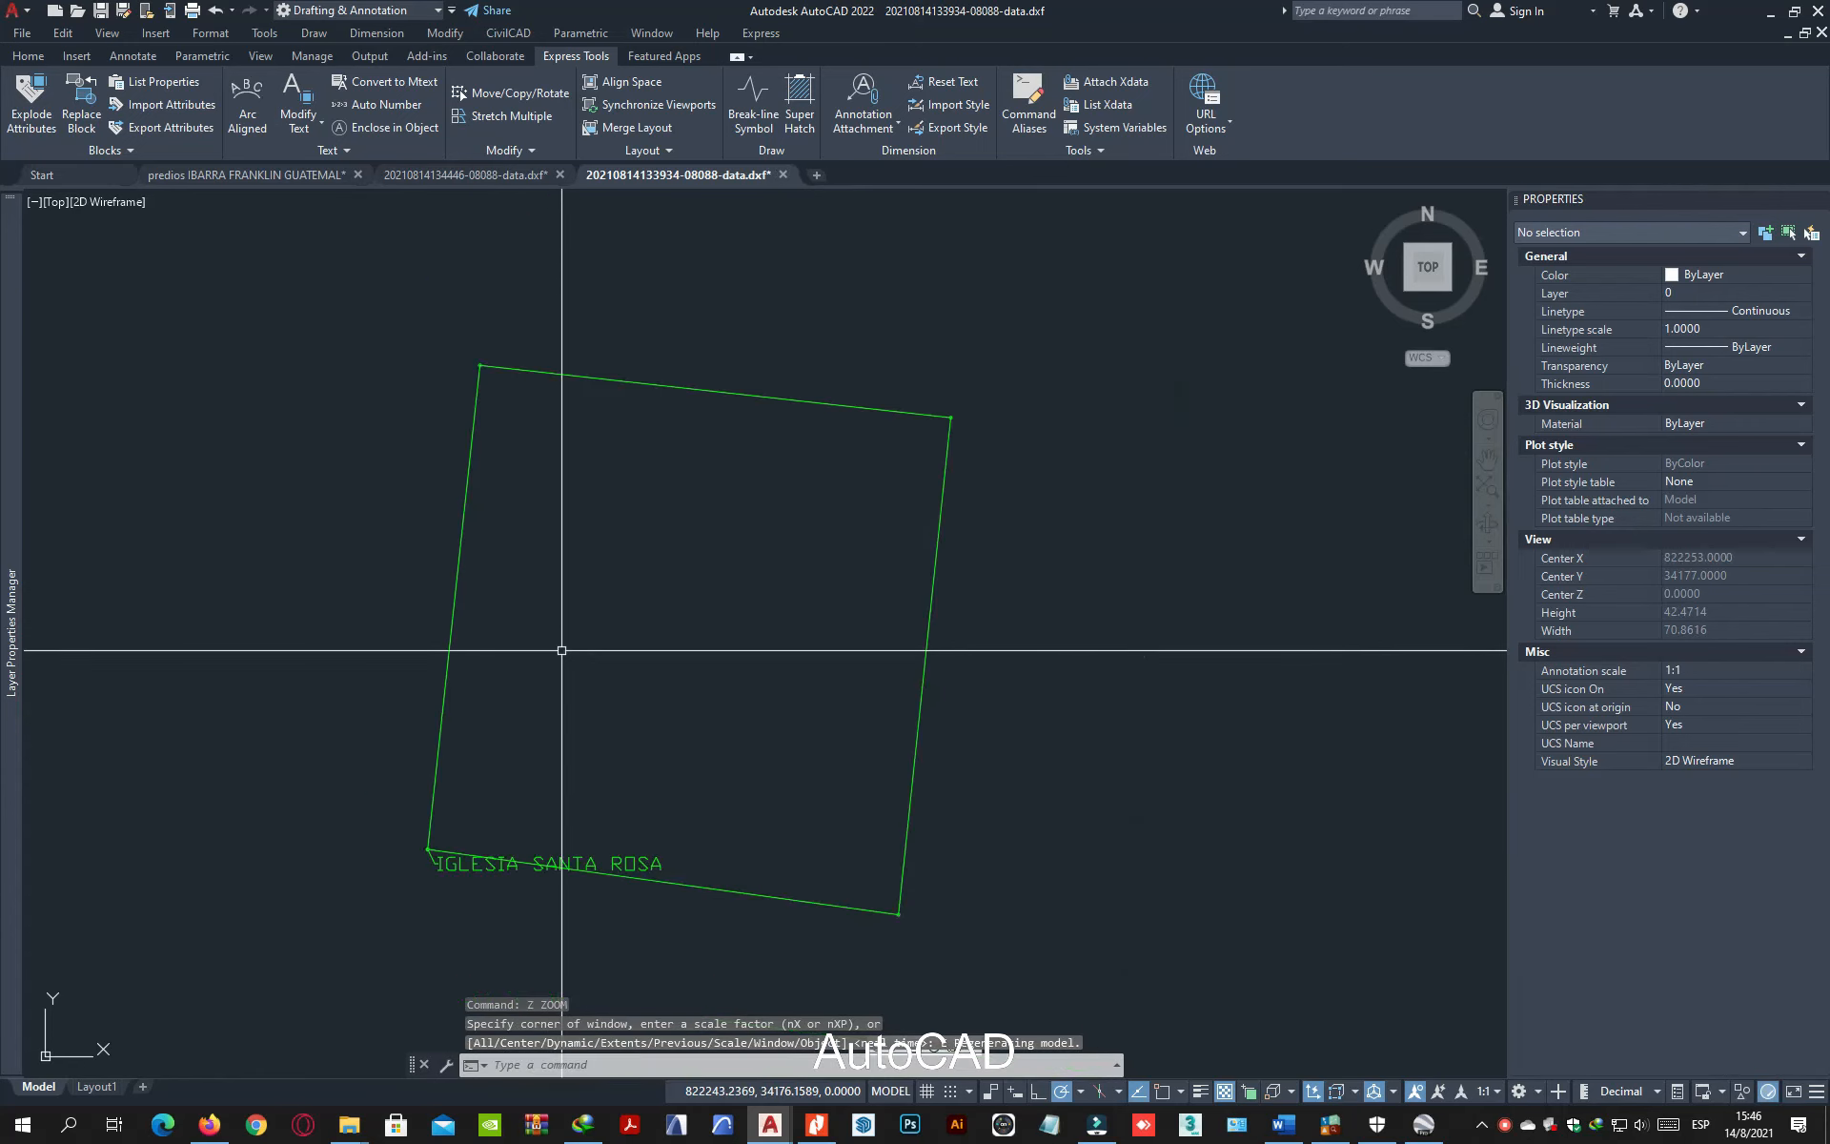
Step: Copy the Iglesia Santa Rosa outline with its label and paste it to original coordinates in the contour drawing
{"action": "left_click", "coordinate": [1011, 839]}
{"action": "left_click", "coordinate": [367, 654]}
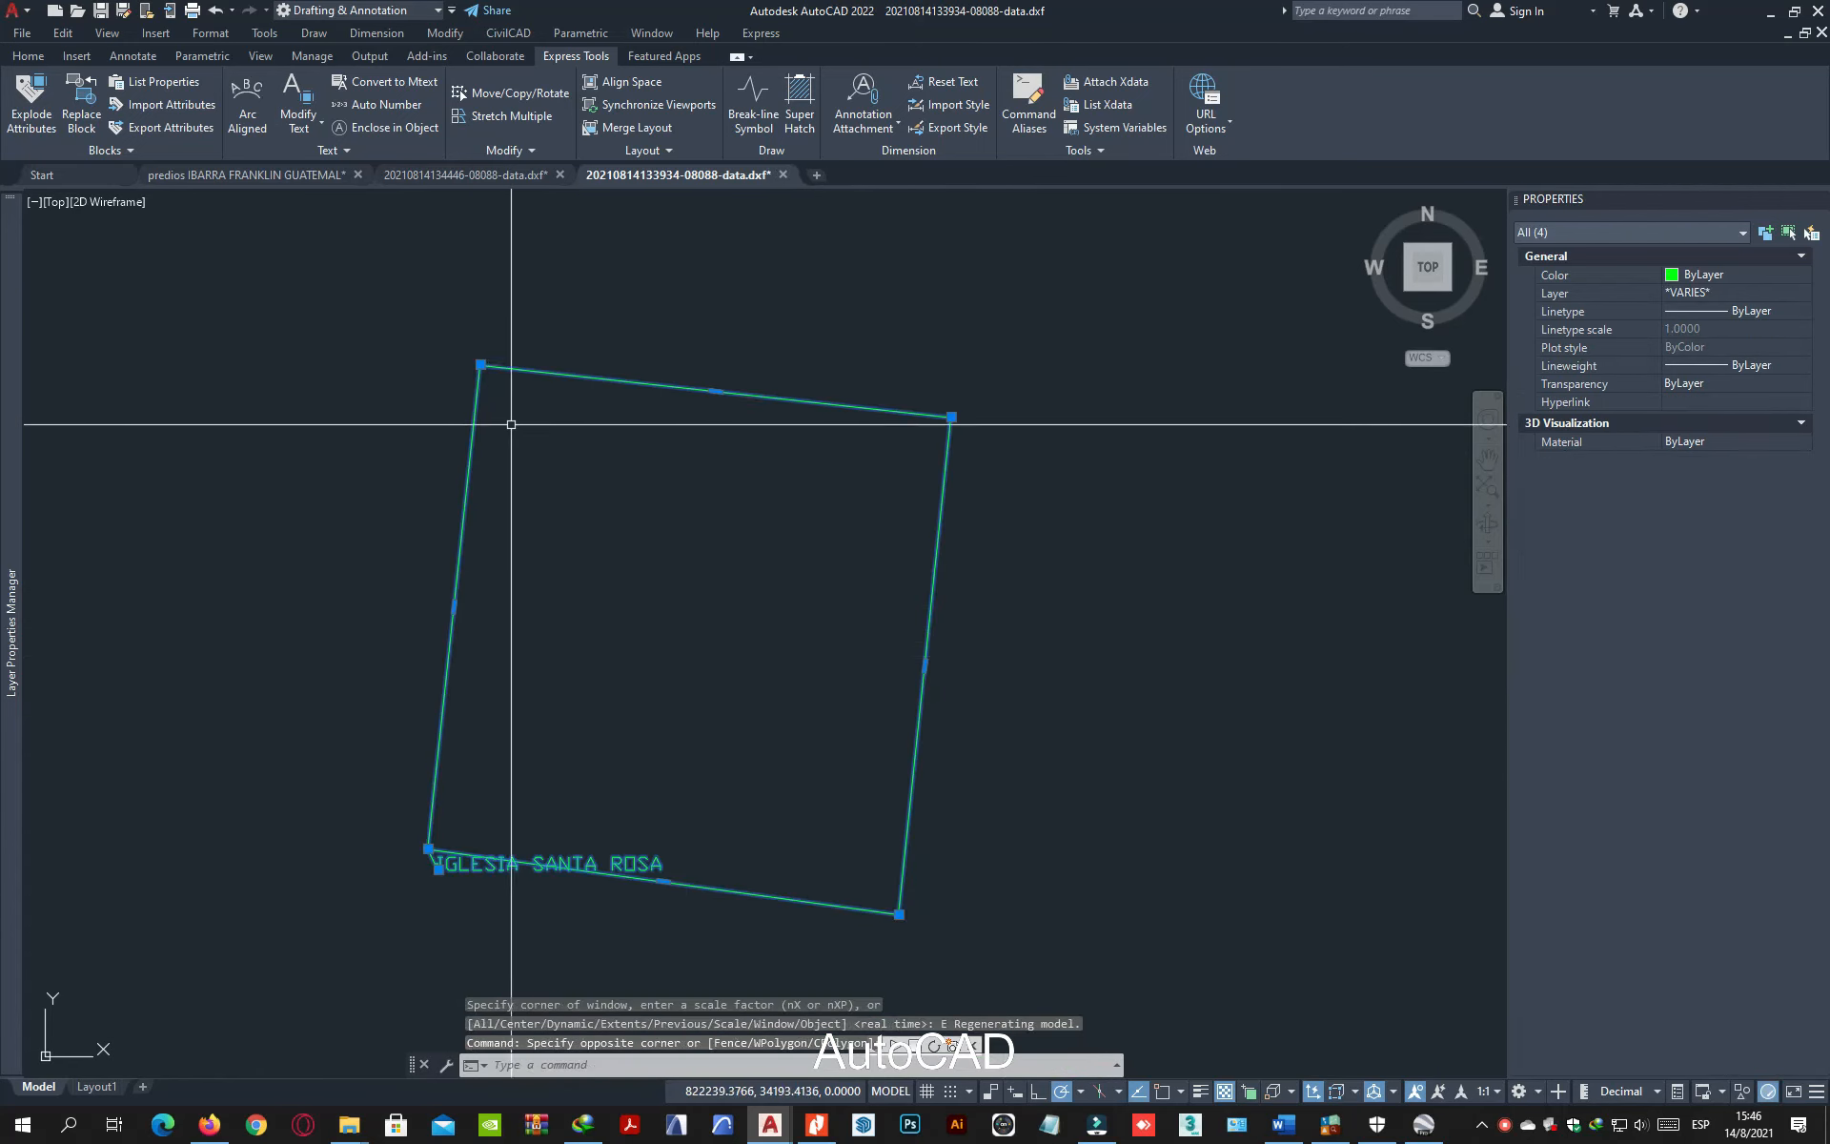
{"action": "left_click", "coordinate": [465, 175]}
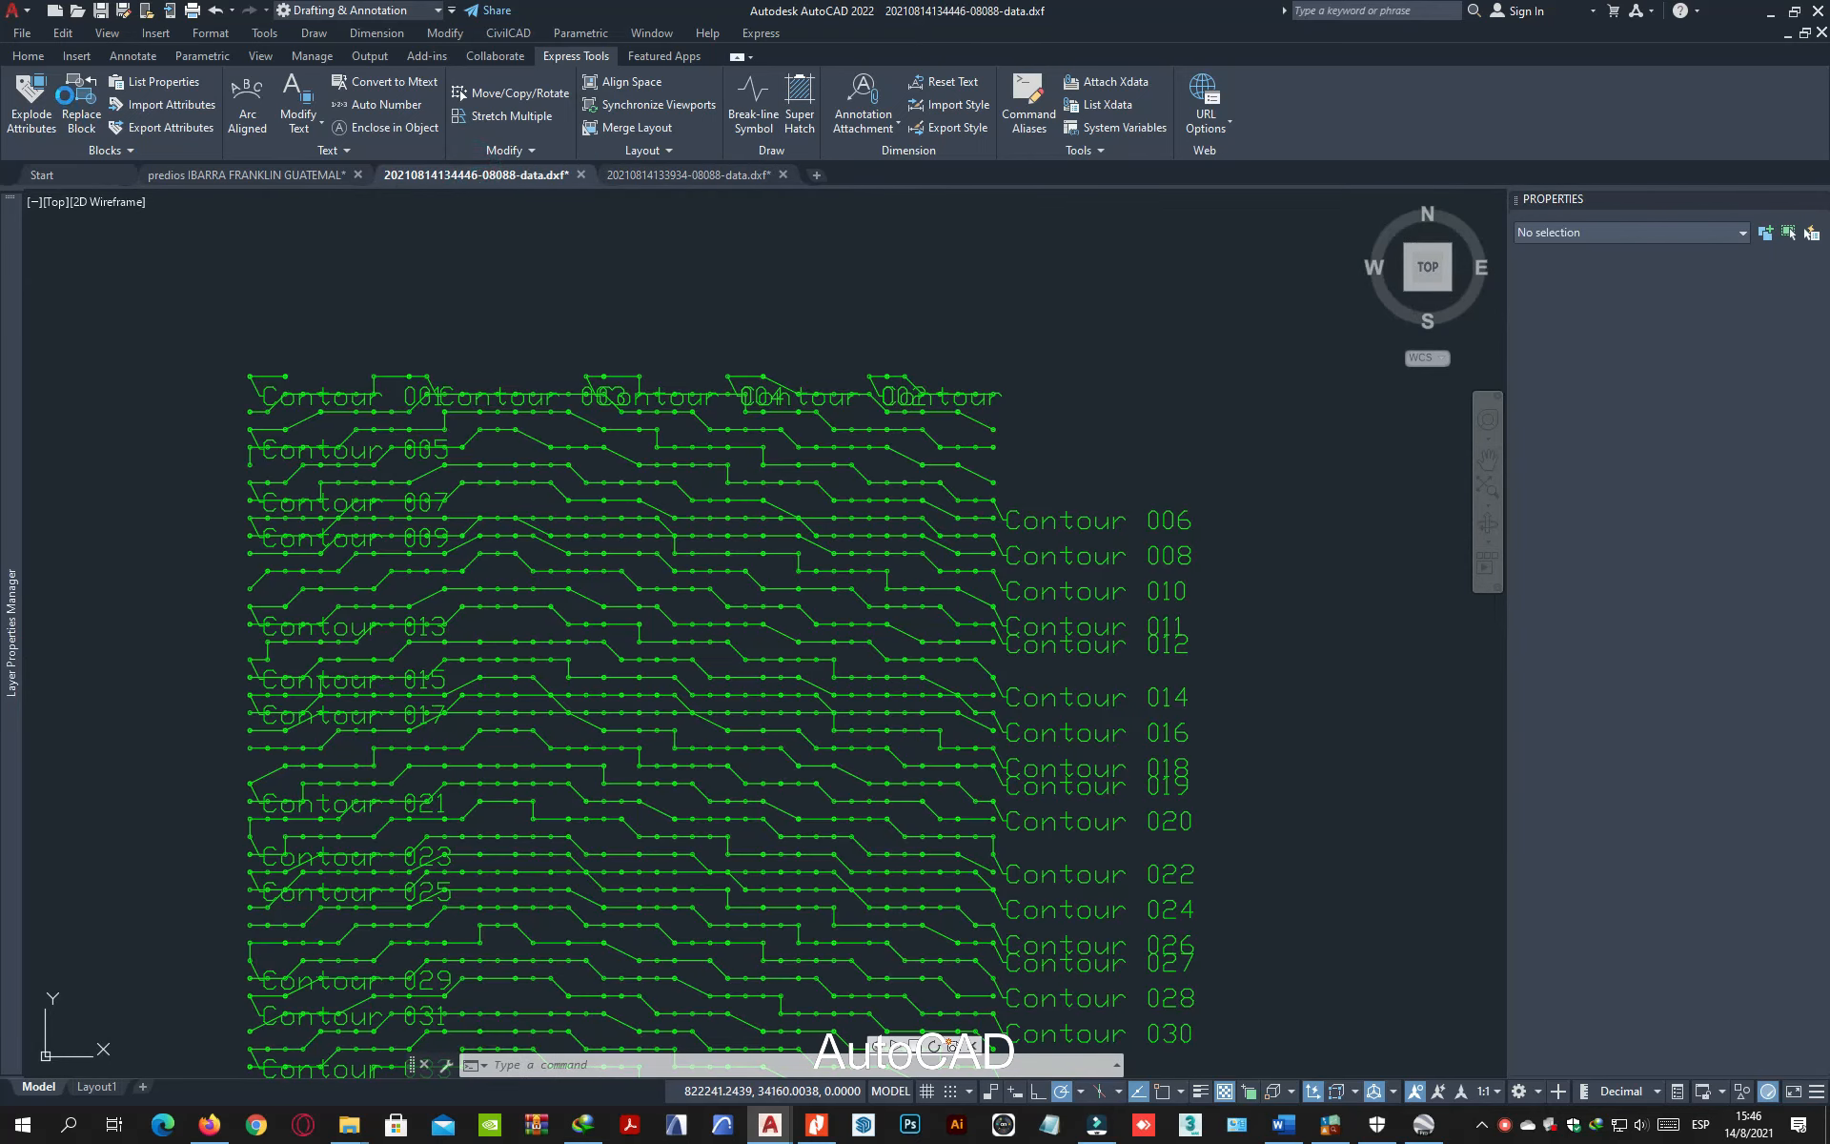
{"action": "left_click", "coordinate": [63, 32]}
{"action": "left_click", "coordinate": [124, 247]}
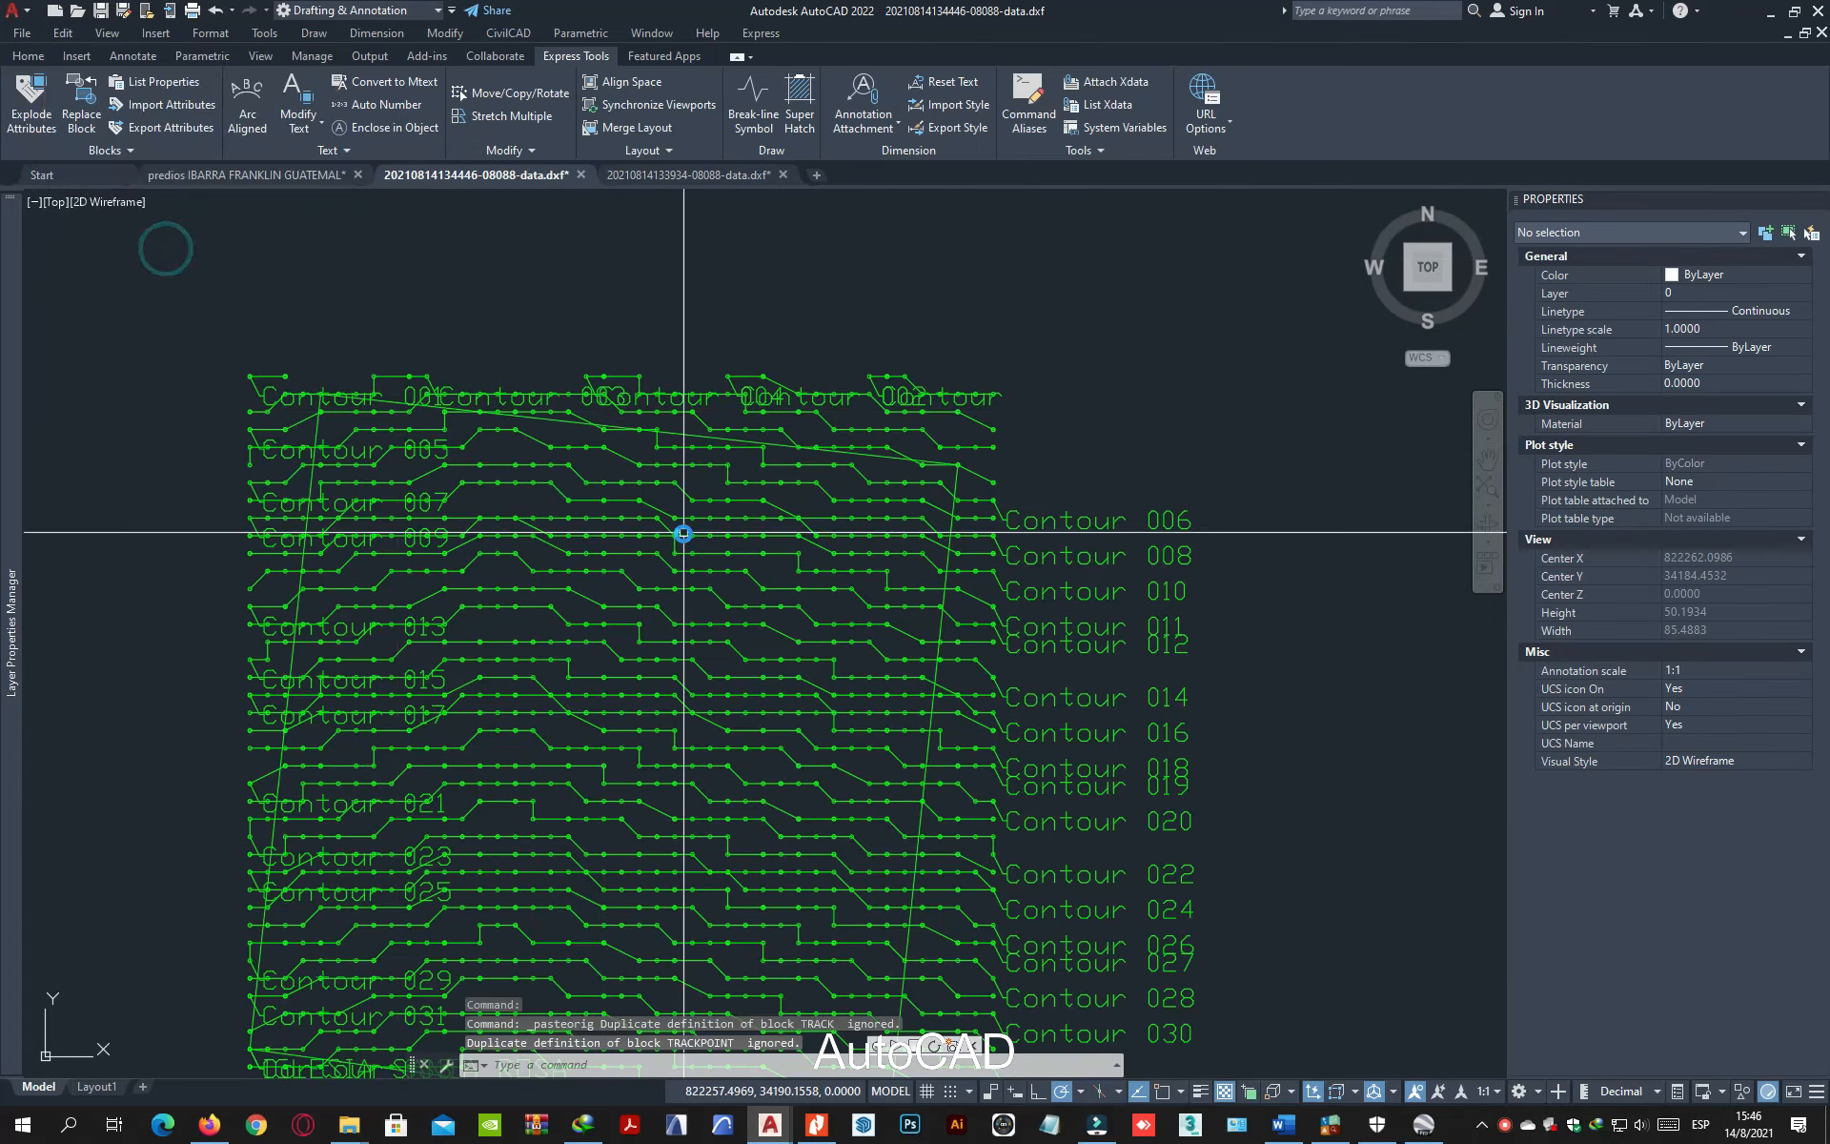
{"action": "scroll", "coordinate": [829, 667], "scroll_direction": "up", "scroll_amount": 2}
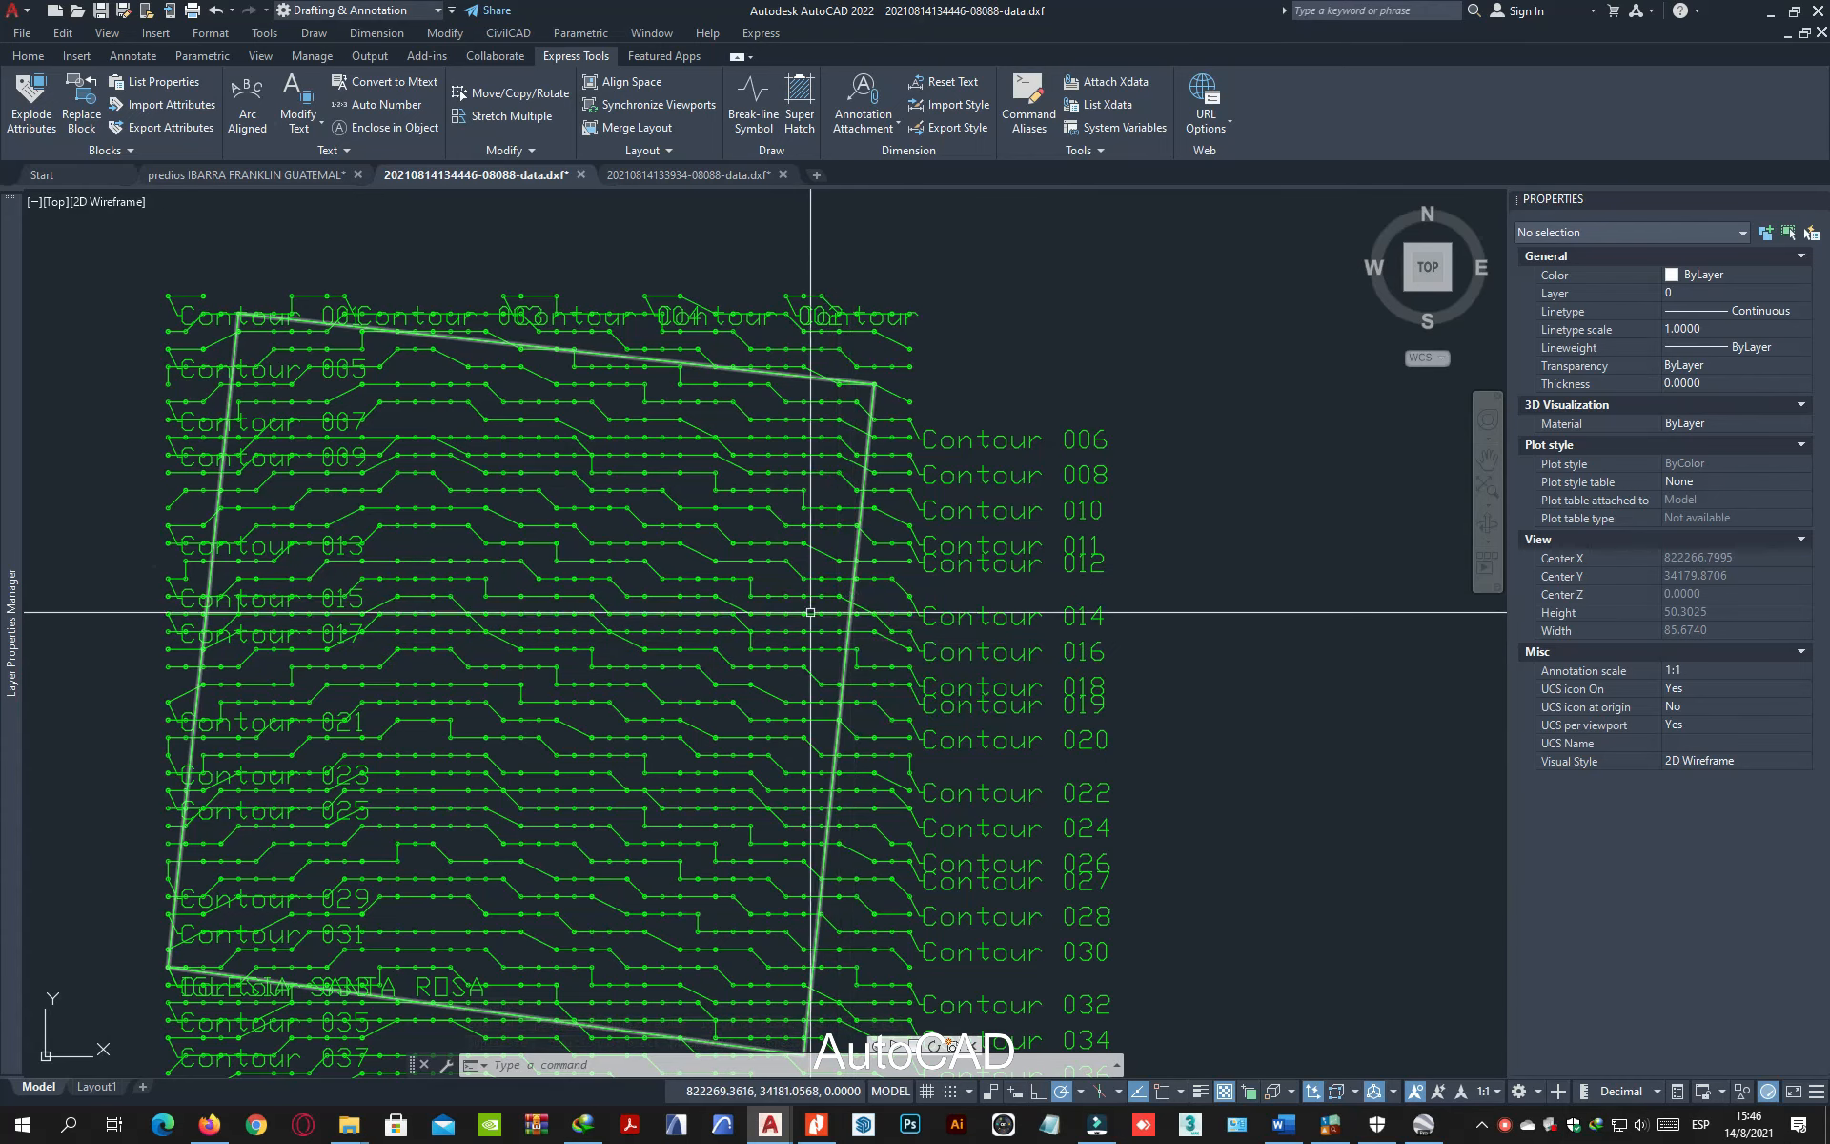
{"action": "scroll", "coordinate": [668, 667], "scroll_direction": "up", "scroll_amount": 4}
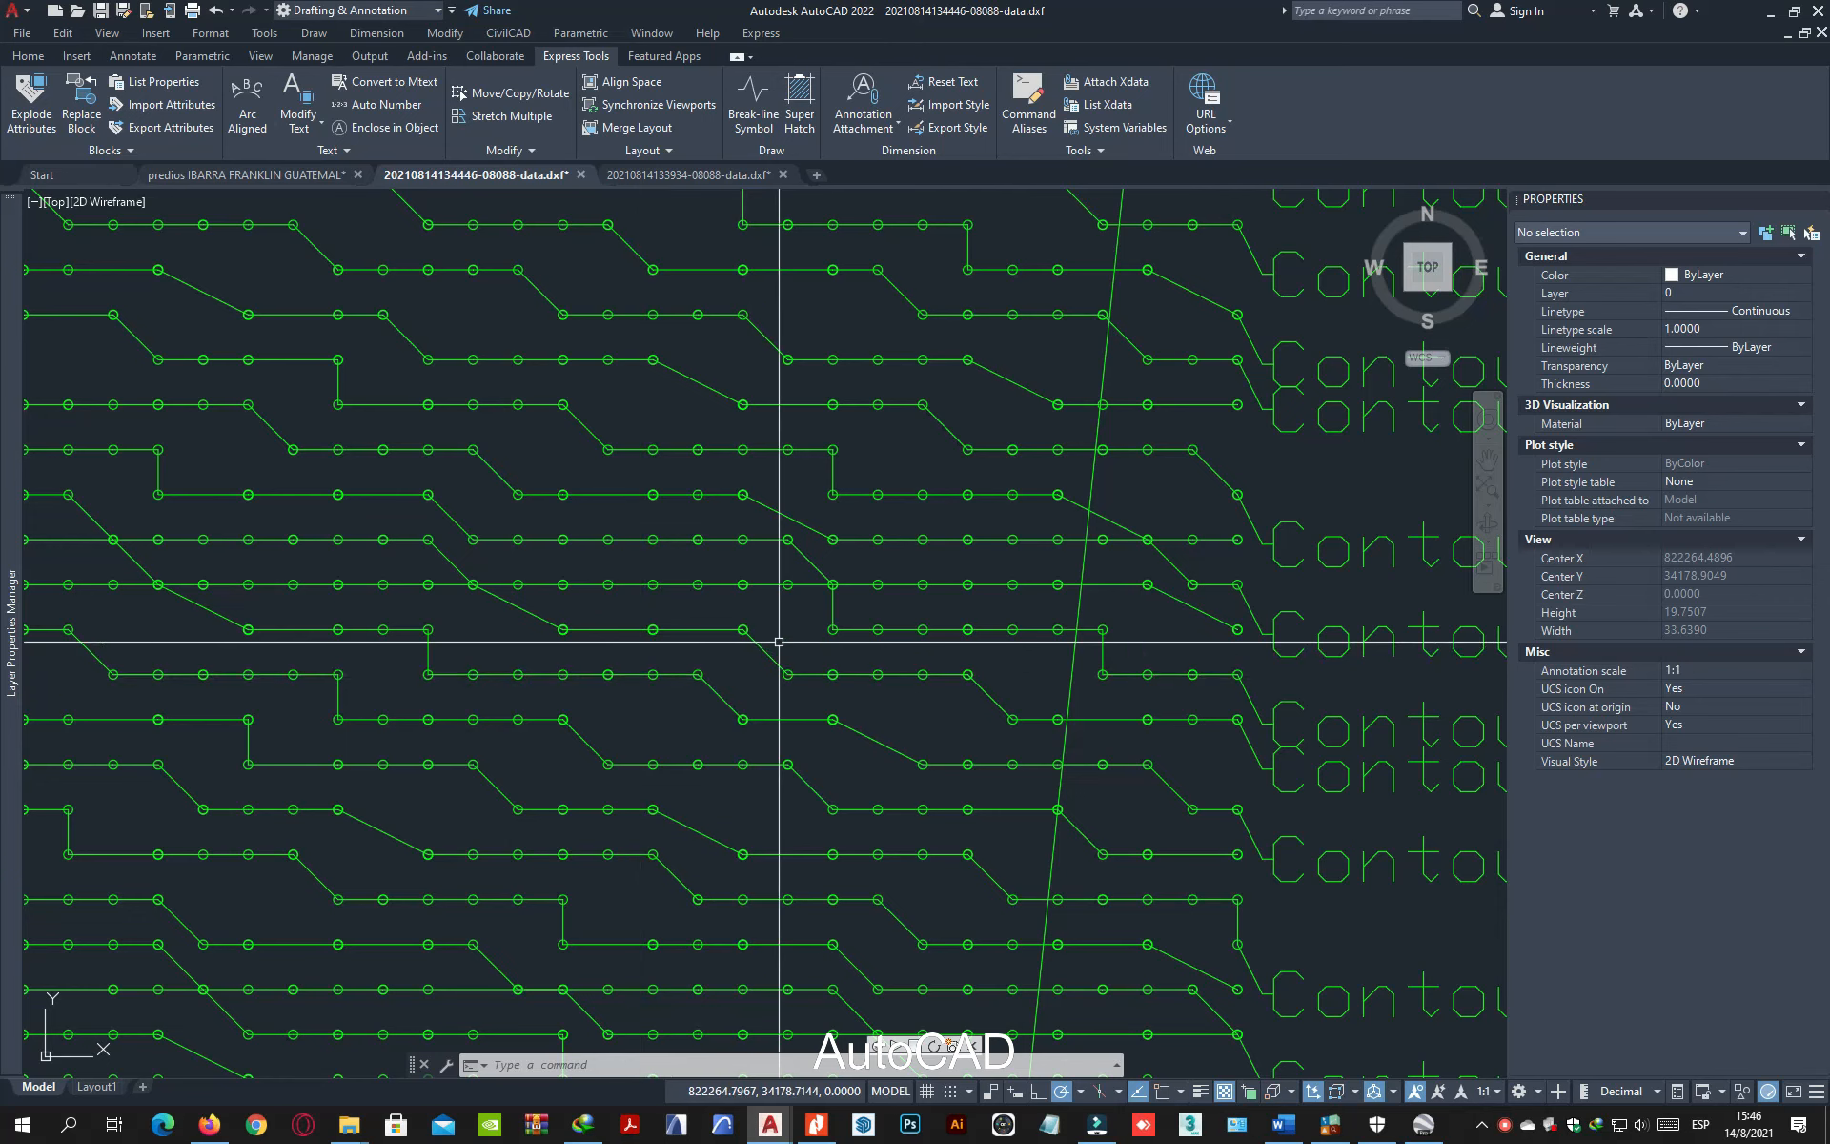
{"action": "scroll", "coordinate": [799, 638], "scroll_direction": "down", "scroll_amount": 6}
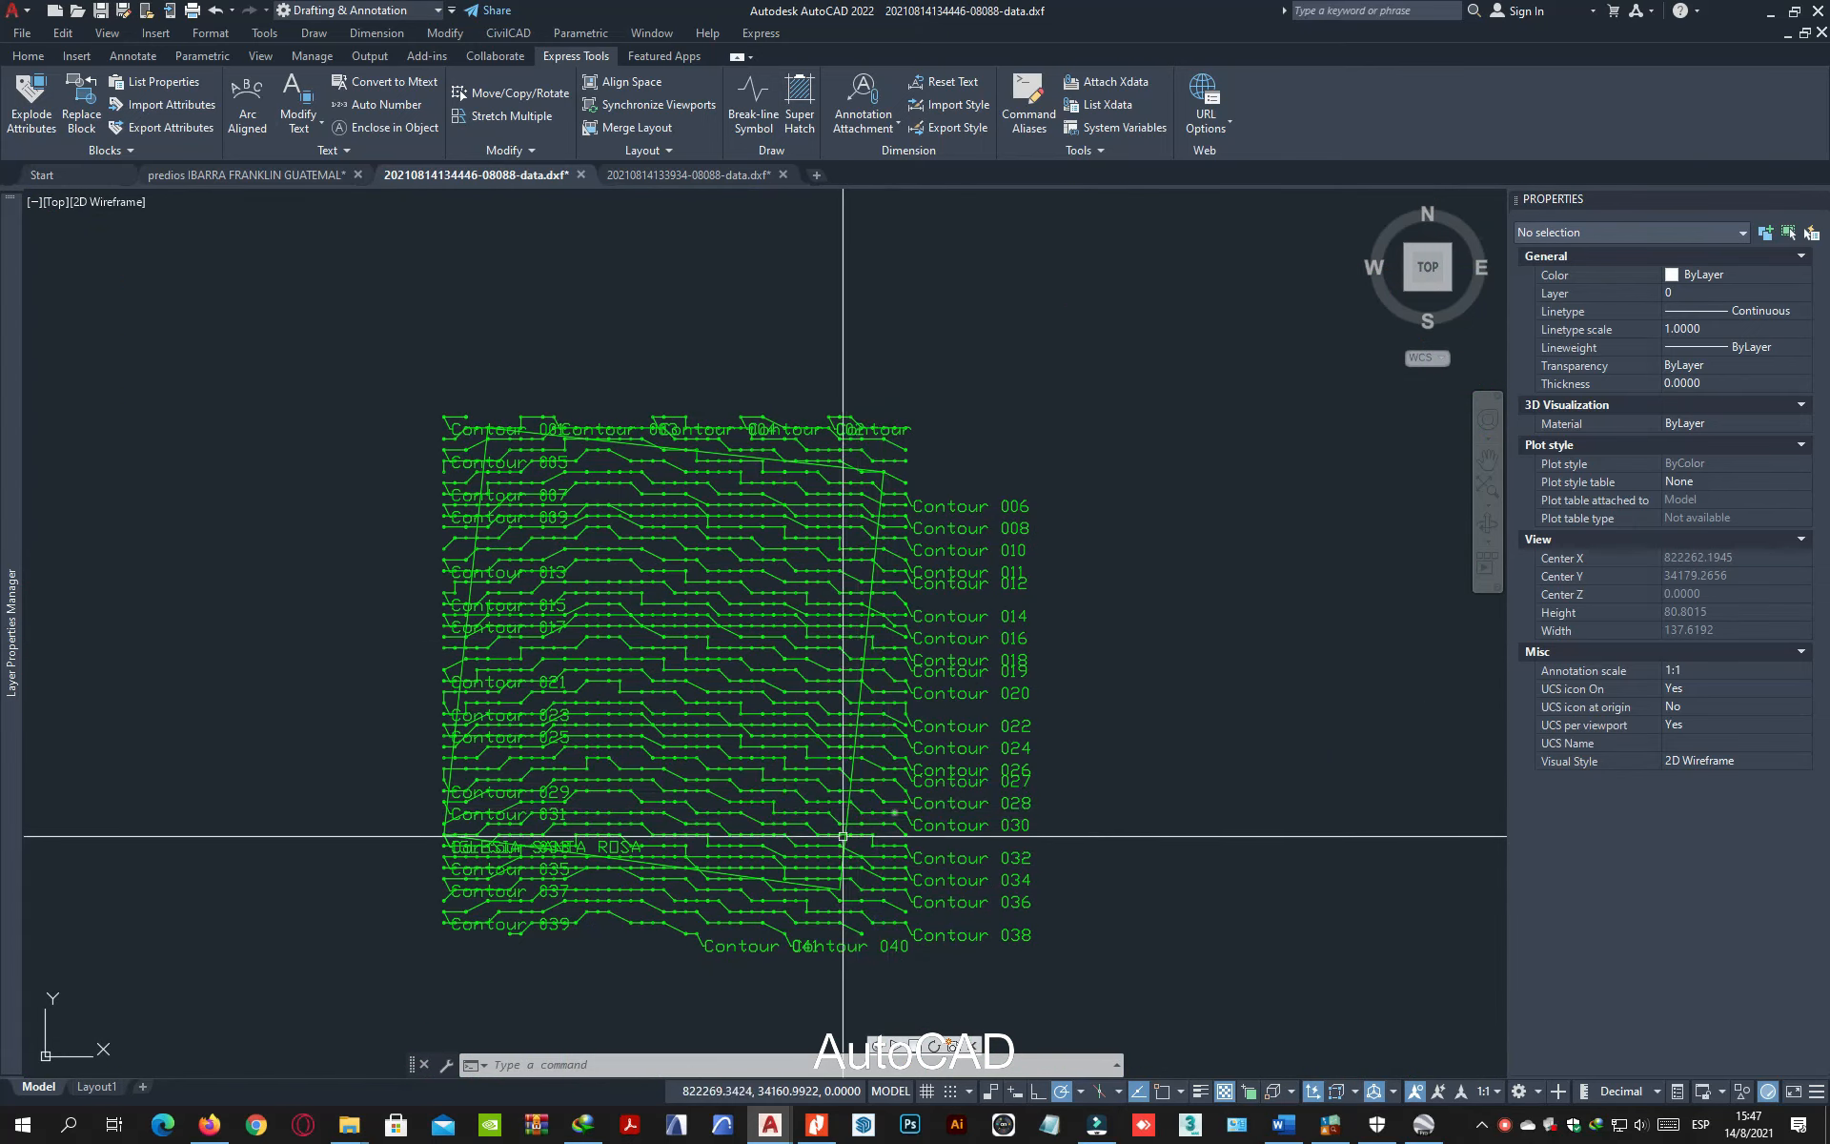
{"action": "scroll", "coordinate": [841, 844], "scroll_direction": "up", "scroll_amount": 2}
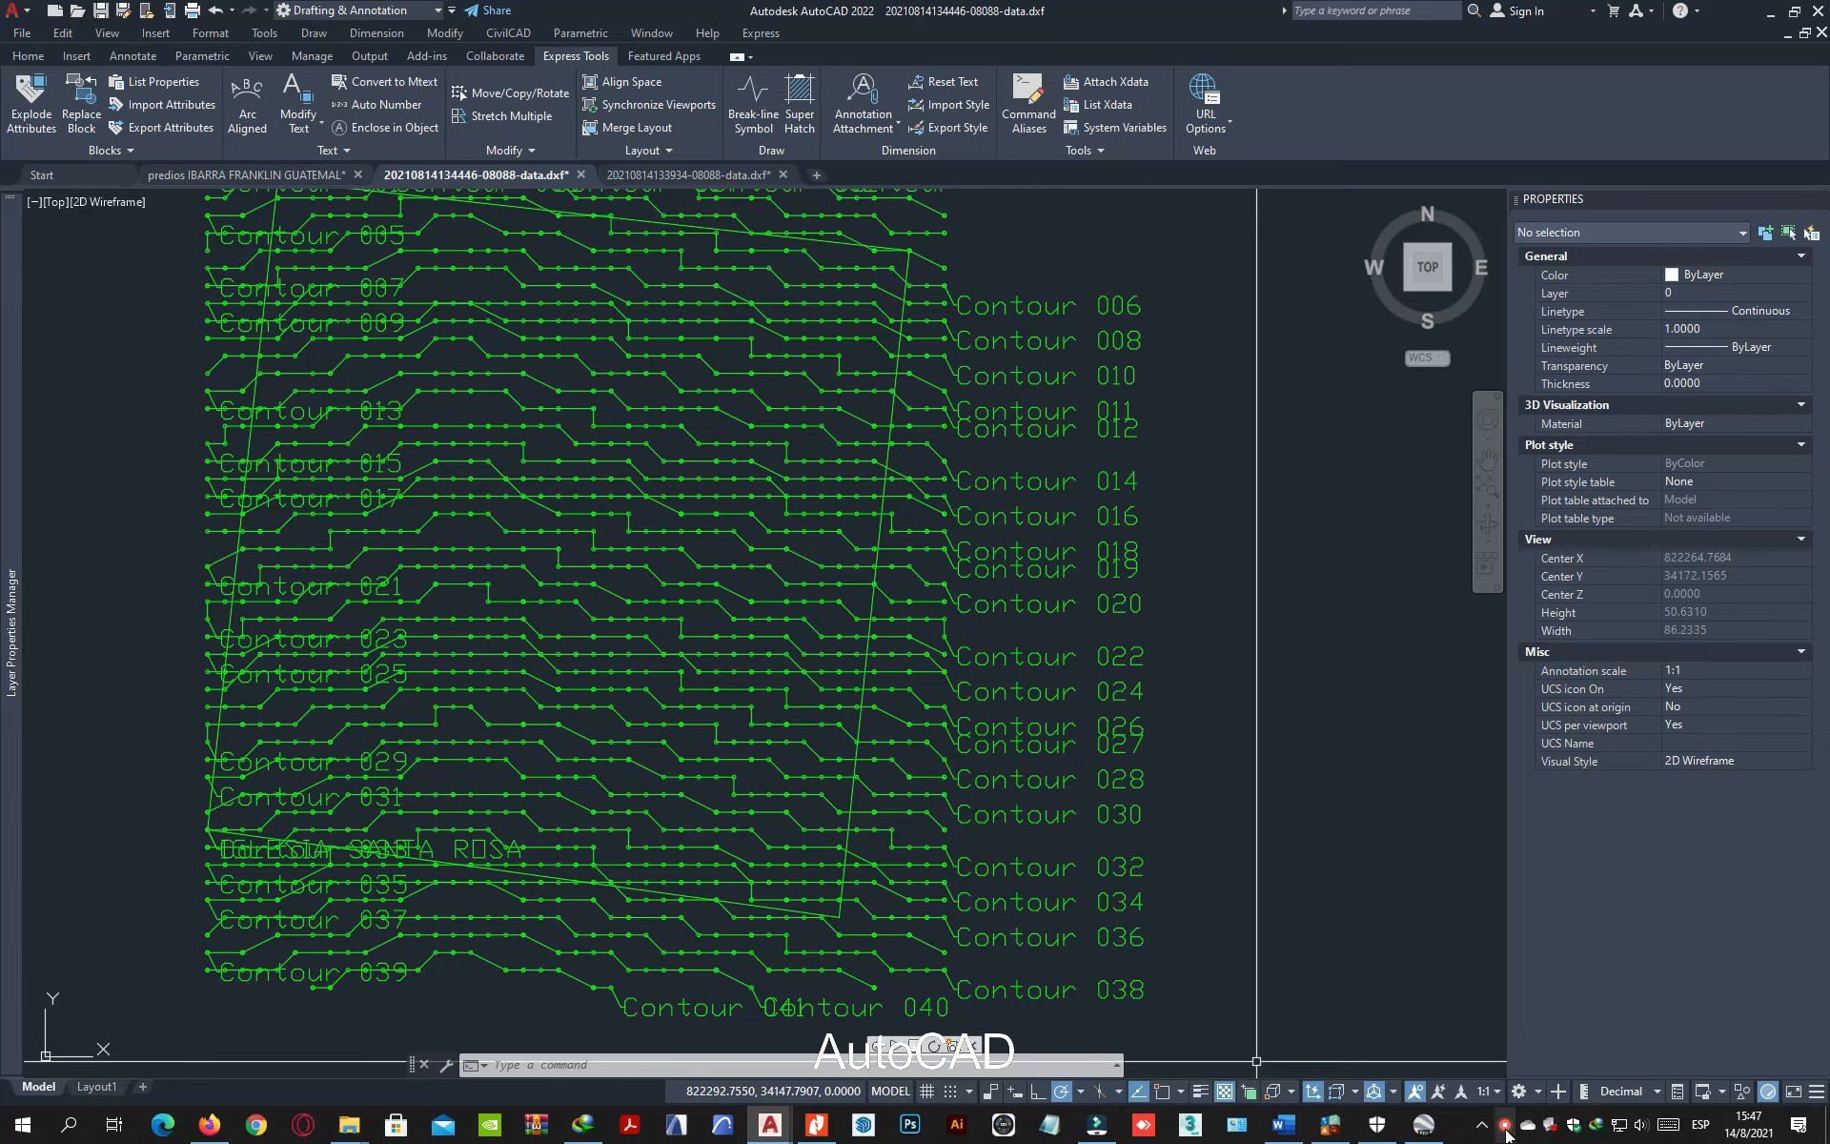
{"action": "right_click", "coordinate": [1505, 1128]}
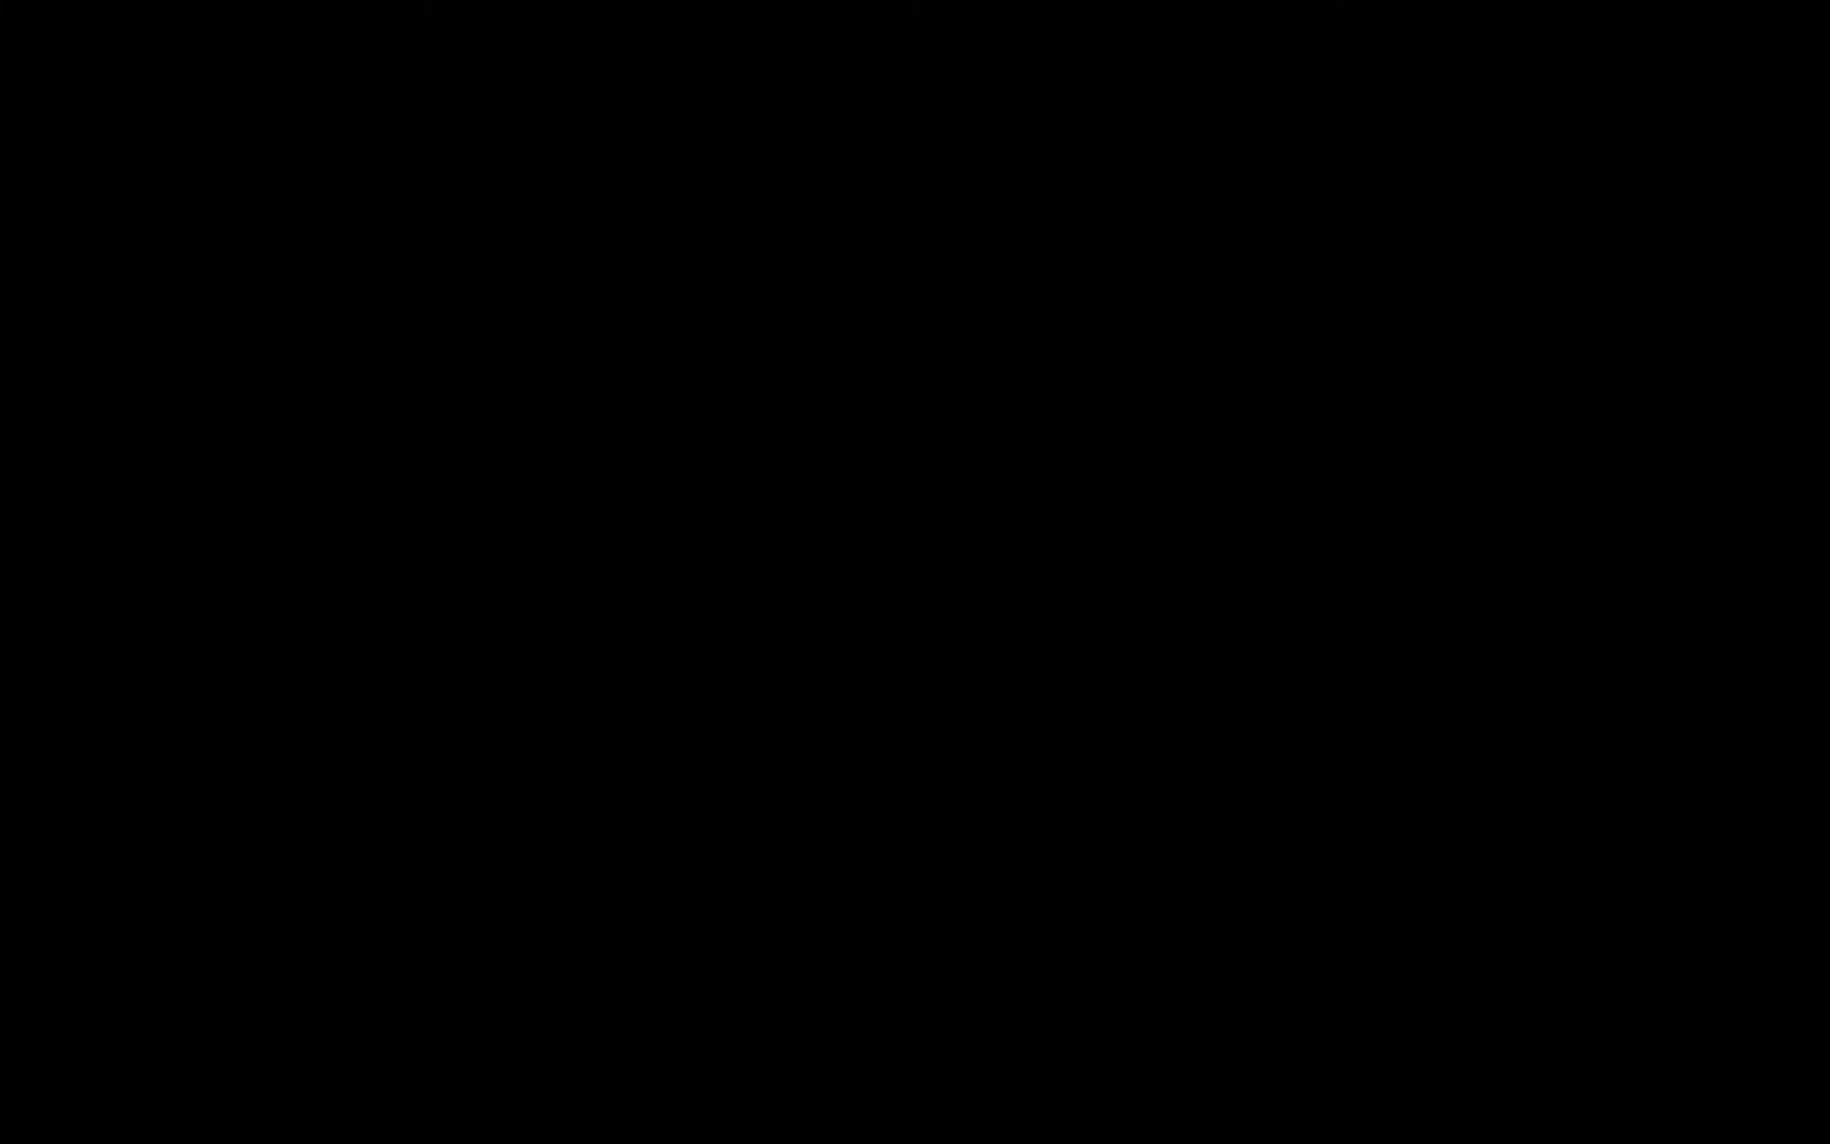